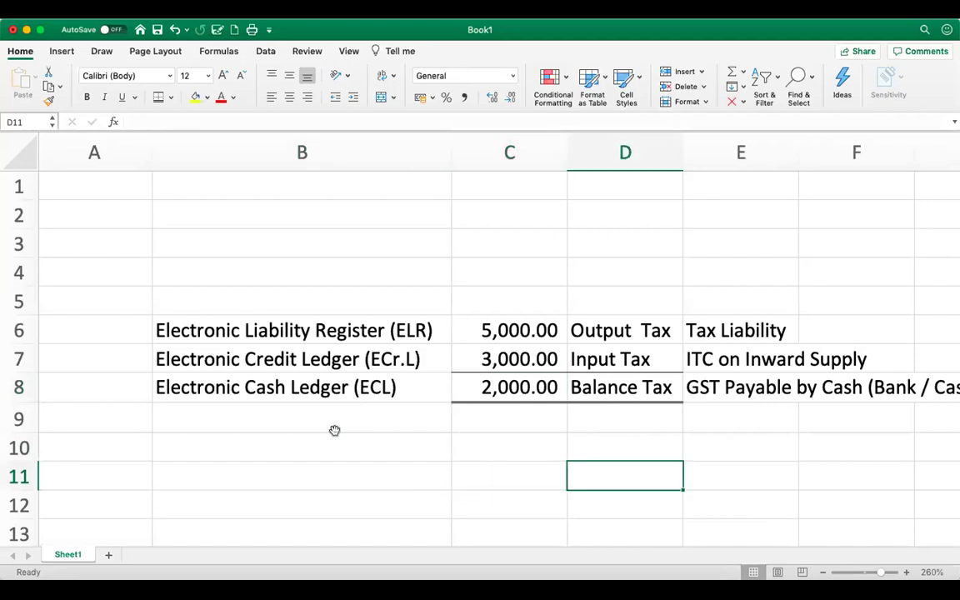
# Enter the title "Case 1" in cell B11, below the ledger summary.
pyautogui.press('Down')
pyautogui.press('Right')
pyautogui.press('Right')
pyautogui.press('Down')
pyautogui.press('Down')
pyautogui.press('Down')
pyautogui.press('Down')
pyautogui.press('Down')
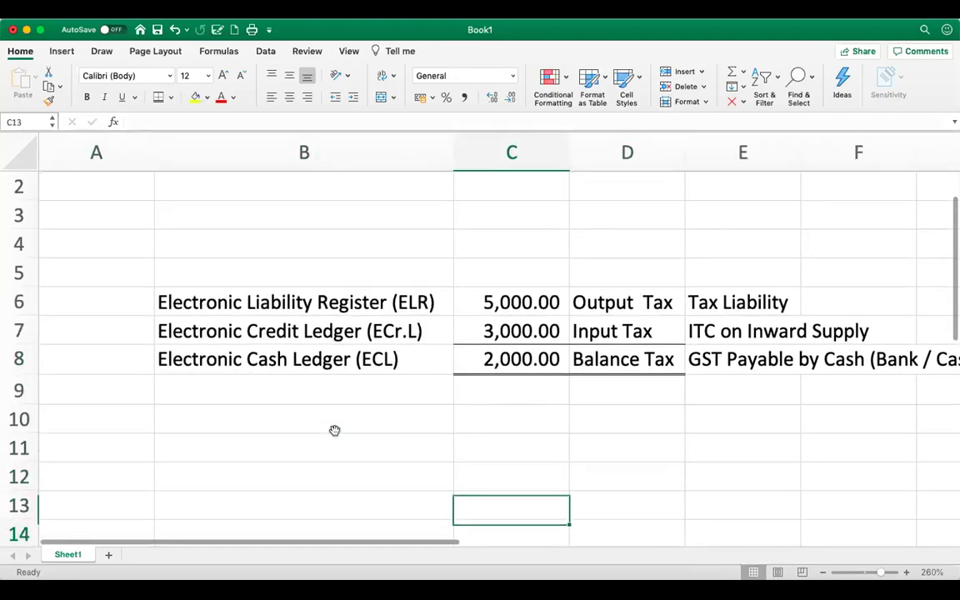
pyautogui.press('Left')
pyautogui.press('Left')
pyautogui.press('Up')
pyautogui.press('Up')
pyautogui.press('Up')
pyautogui.press('Up')
pyautogui.press('Up')
pyautogui.press('Up')
pyautogui.press('Right')
pyautogui.write('Cas e')
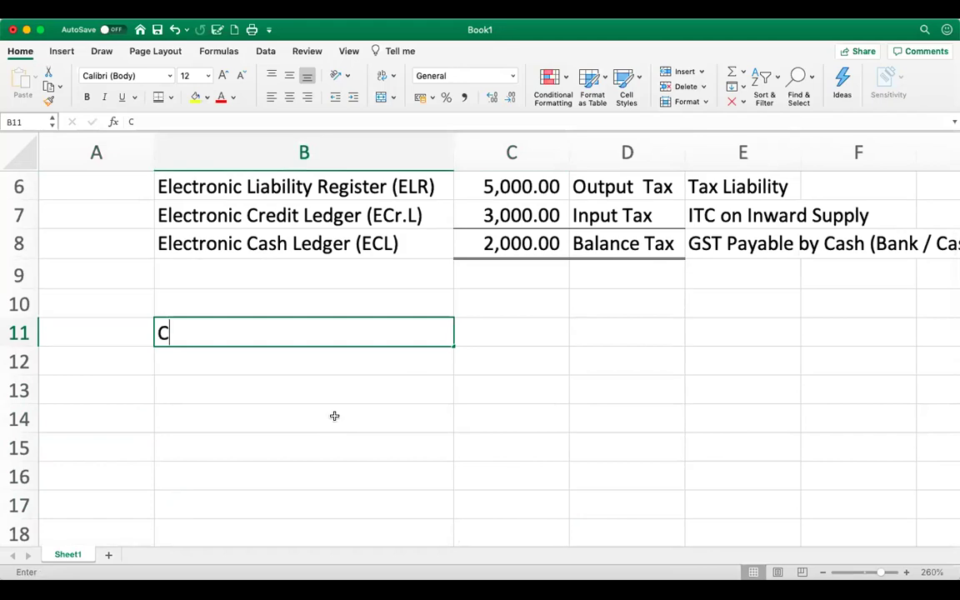
pyautogui.press('BackSpace')
pyautogui.press('BackSpace')
pyautogui.write('se')
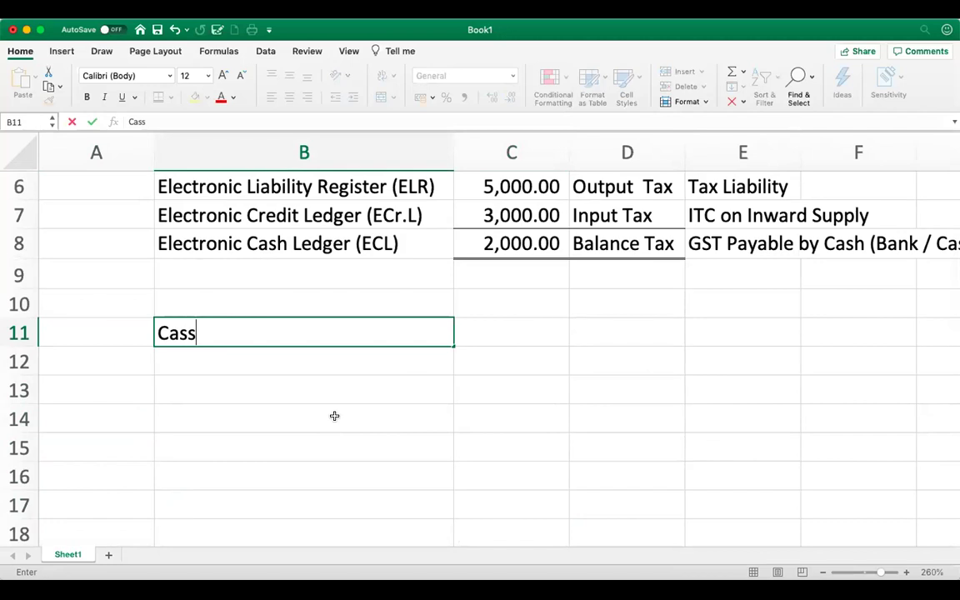
pyautogui.press('BackSpace')
pyautogui.press('BackSpace')
pyautogui.write('e 1')
pyautogui.press('Return')
pyautogui.press('Return')
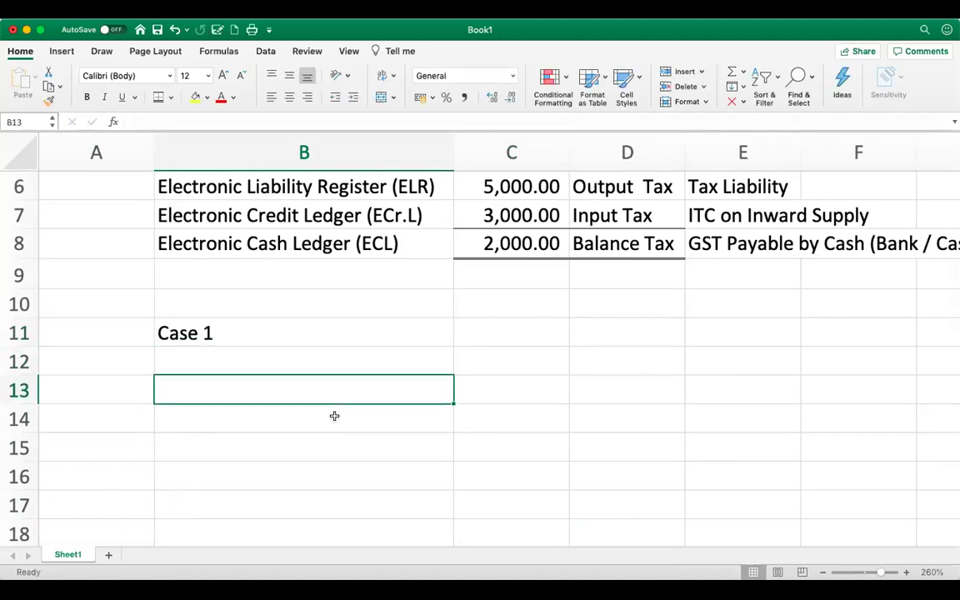
# Enter the row label "Output Tax Payable for the month" in cell B13.
pyautogui.write('Outp')
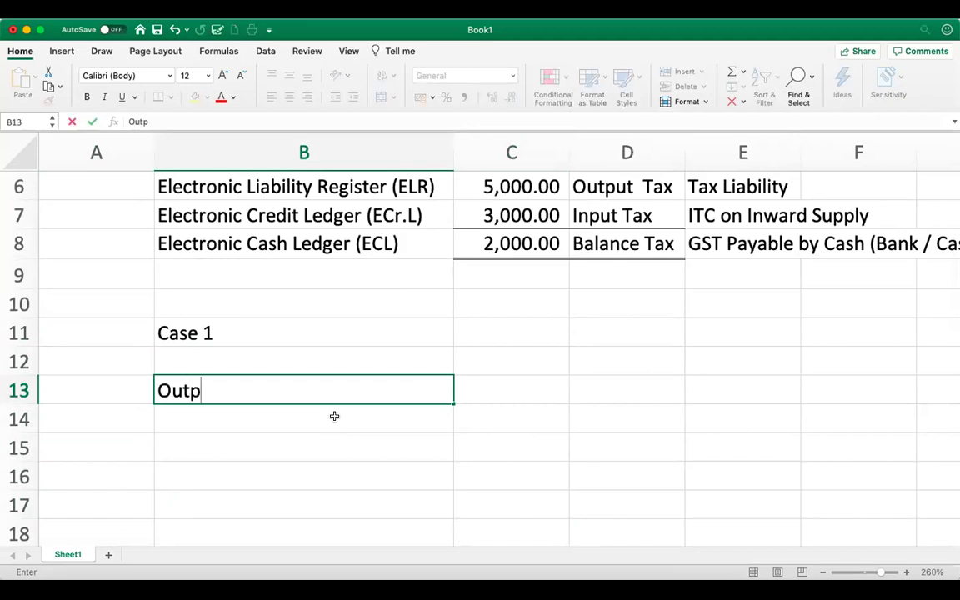
pyautogui.write('ut Tax ')
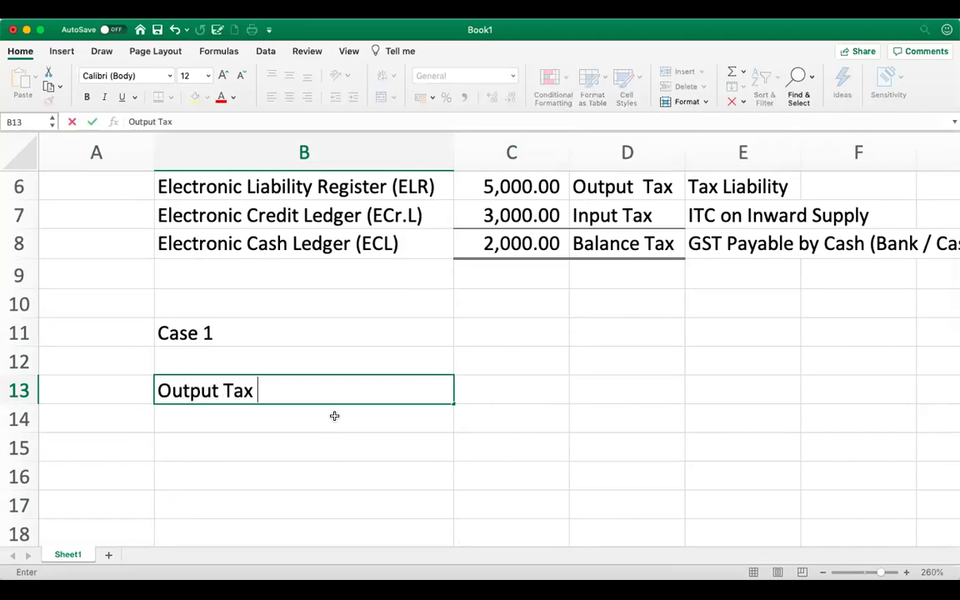
pyautogui.write('Payab')
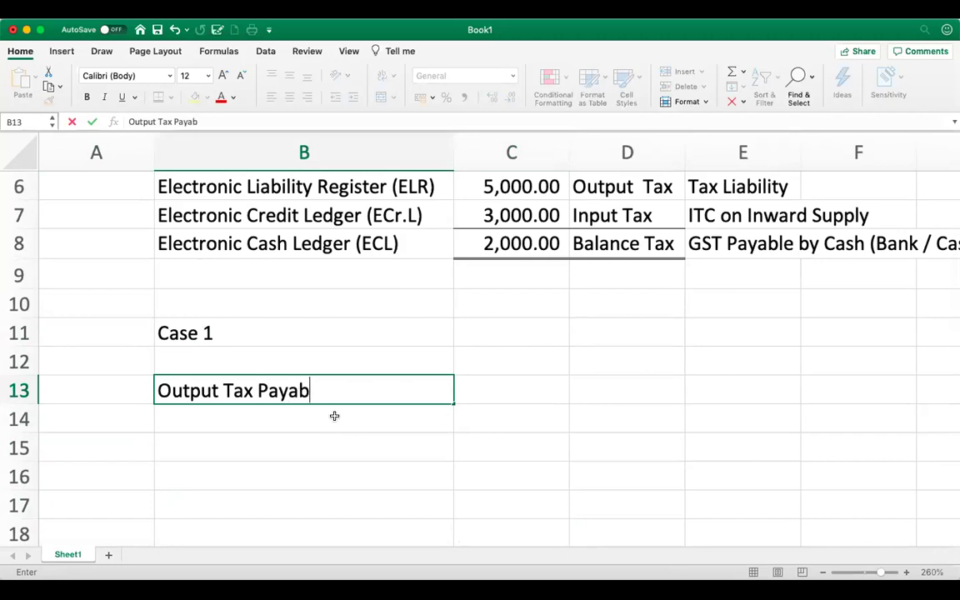
pyautogui.write('le for the ')
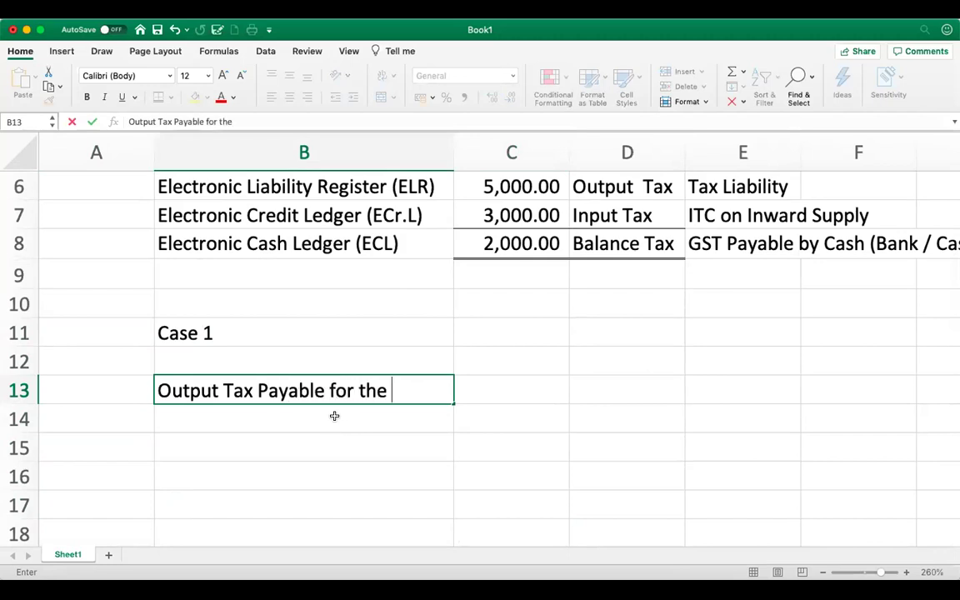
pyautogui.write('month')
pyautogui.press('Return')
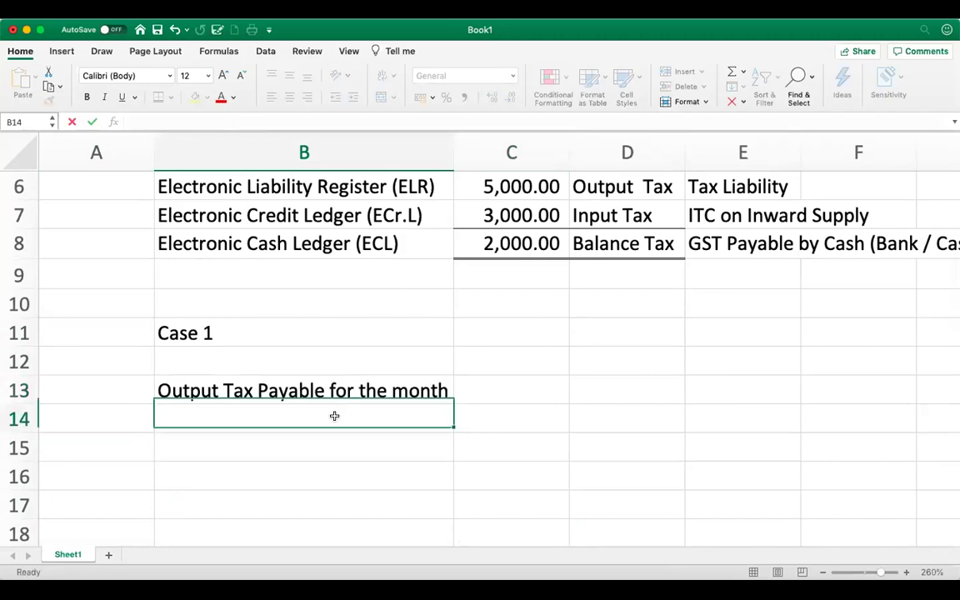
pyautogui.press('Up')
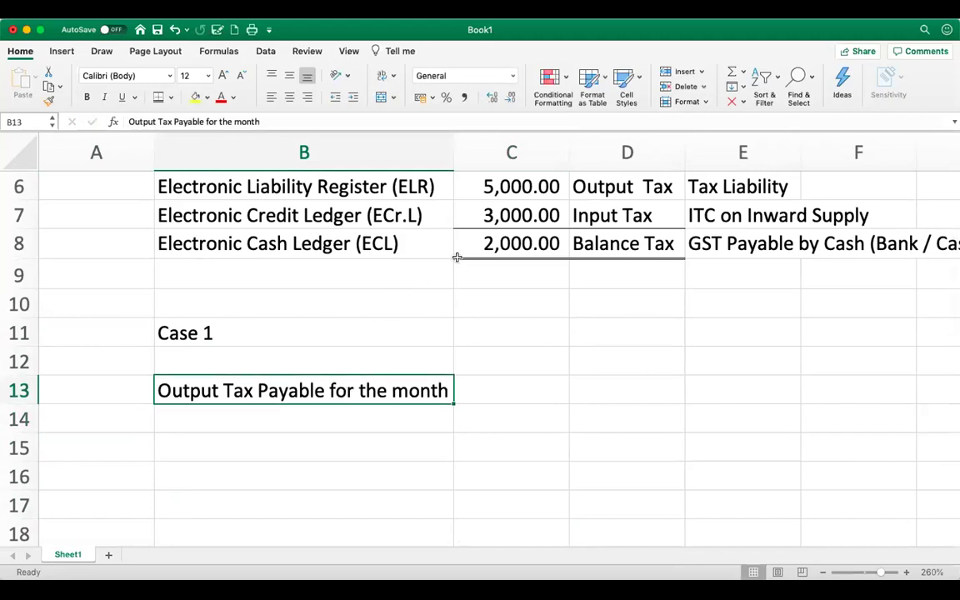
# Add the column heading "CGST" in cell C12 and make it centered and bold.
pyautogui.click(505, 361)
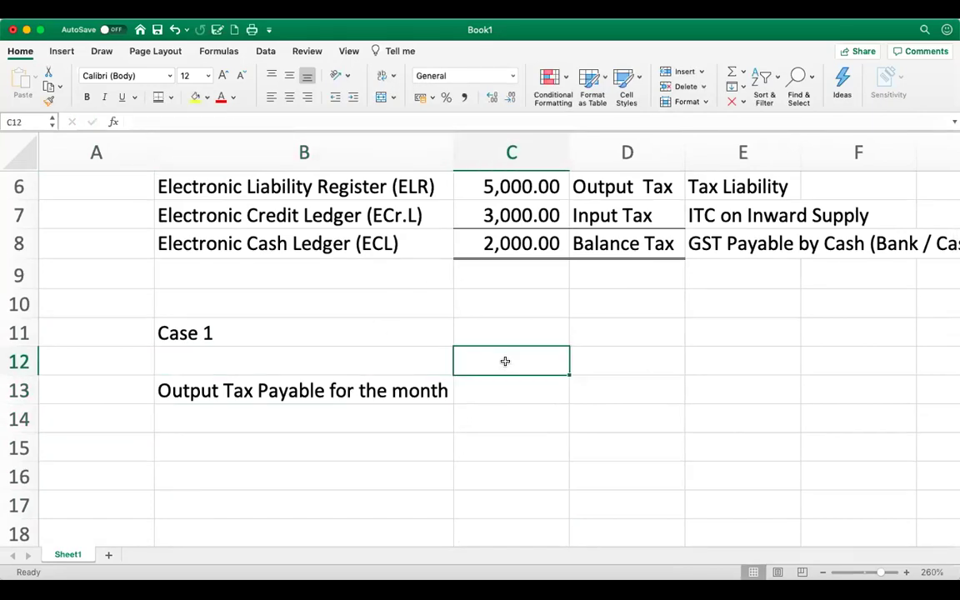
pyautogui.write('CGST')
pyautogui.press('Return')
pyautogui.click(505, 360)
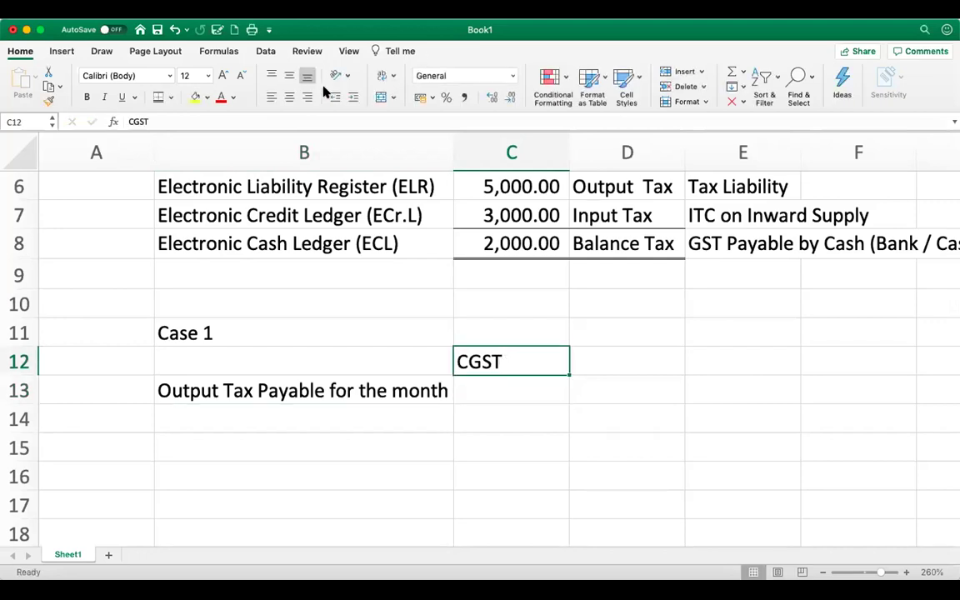
pyautogui.click(289, 98)
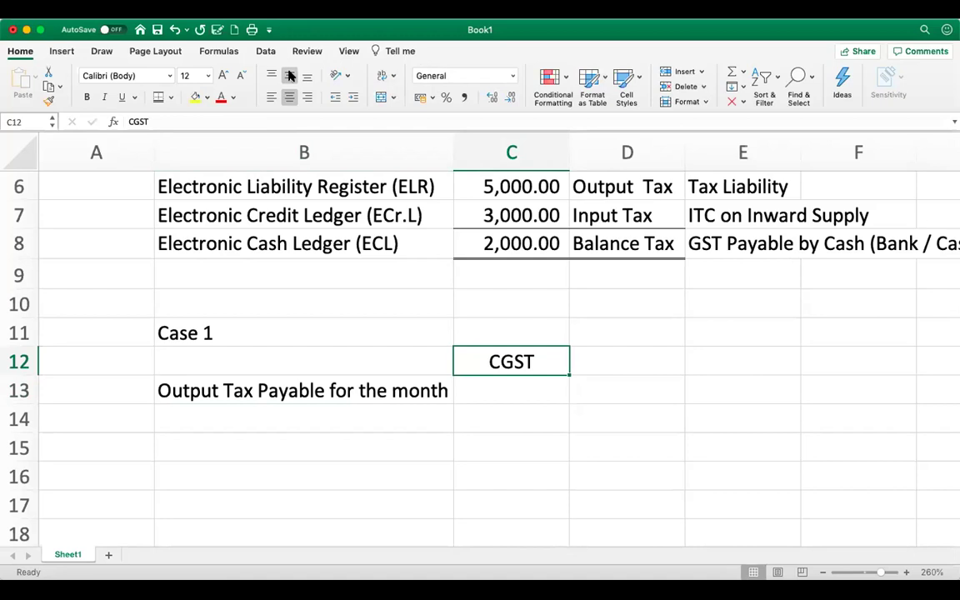
pyautogui.press('super+b')
# Add the column heading "Particulars" in cell B12 and make it bold and centered.
pyautogui.click(328, 353)
pyautogui.write('P')
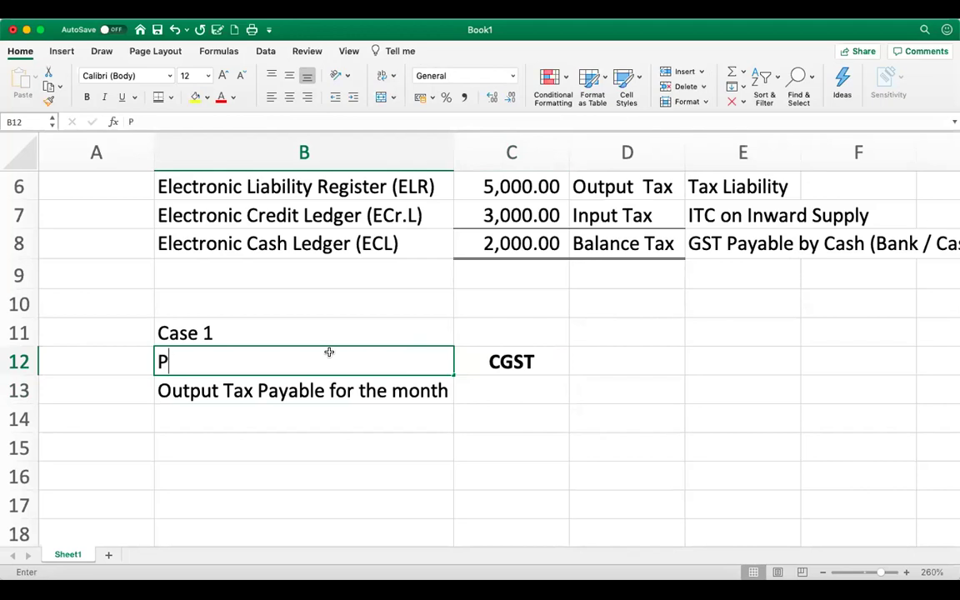
pyautogui.write('articulars')
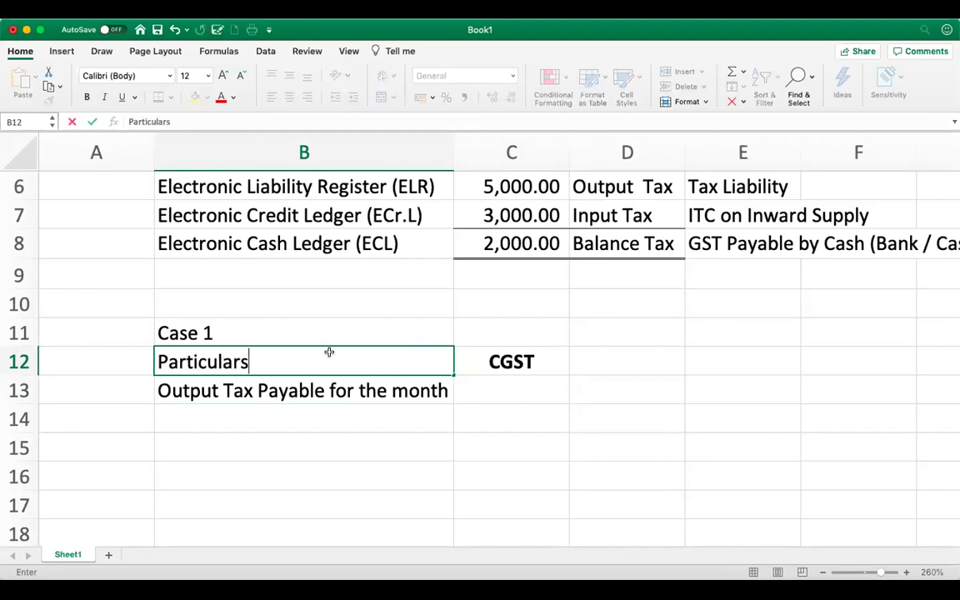
pyautogui.press('Return')
pyautogui.click(329, 353)
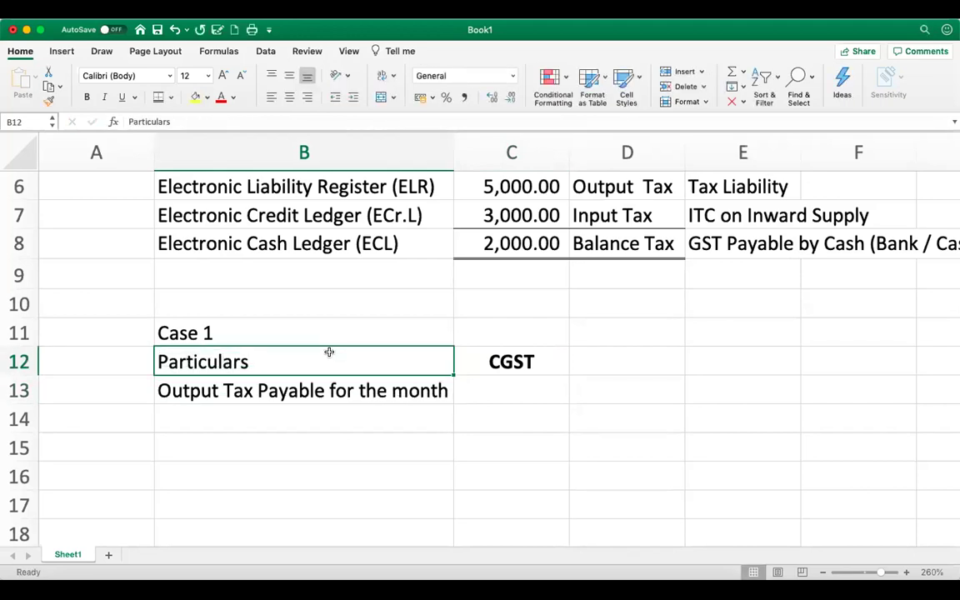
pyautogui.press('super+b')
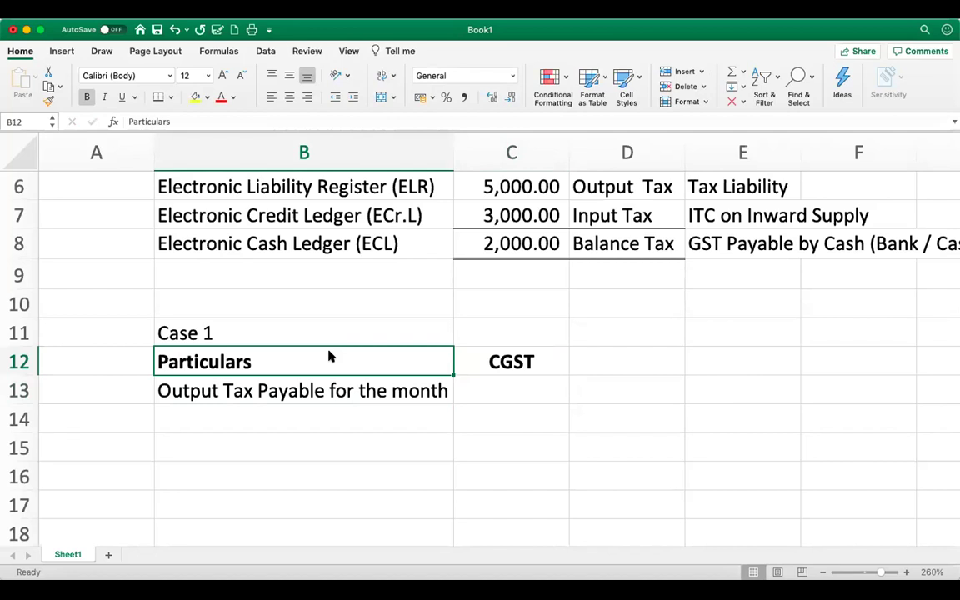
pyautogui.click(289, 97)
# Copy the CGST heading with its formatting to cell D12 and change the text to "SGST".
pyautogui.press('Right')
pyautogui.press('Right')
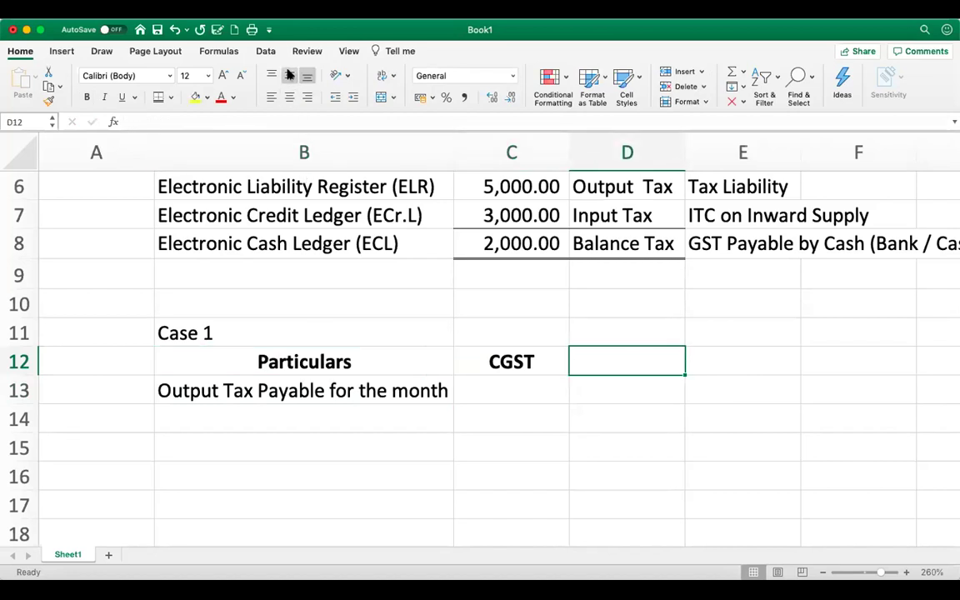
pyautogui.press('Left')
pyautogui.press('super+c')
pyautogui.press('Right')
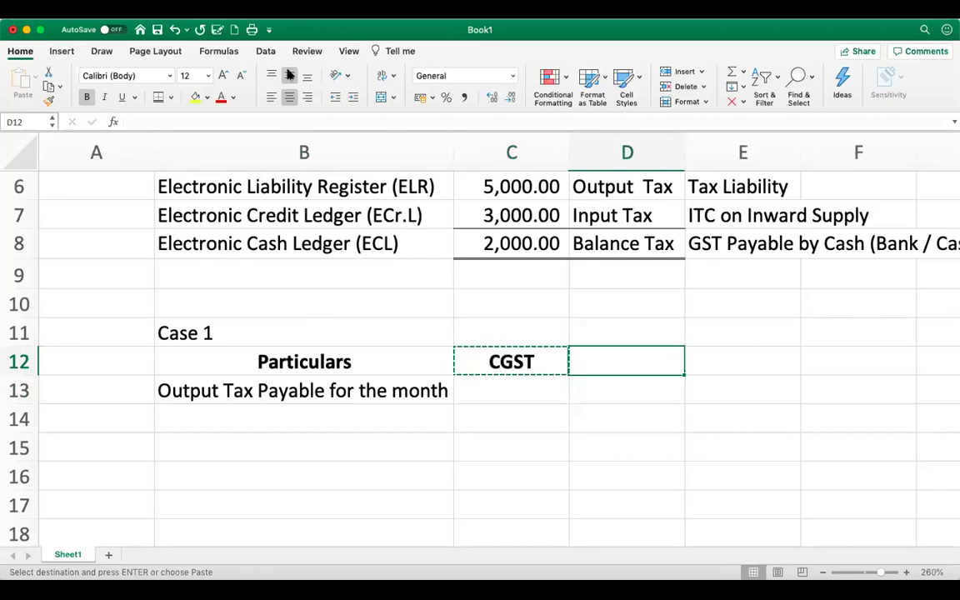
pyautogui.press('Return')
pyautogui.write('SGST')
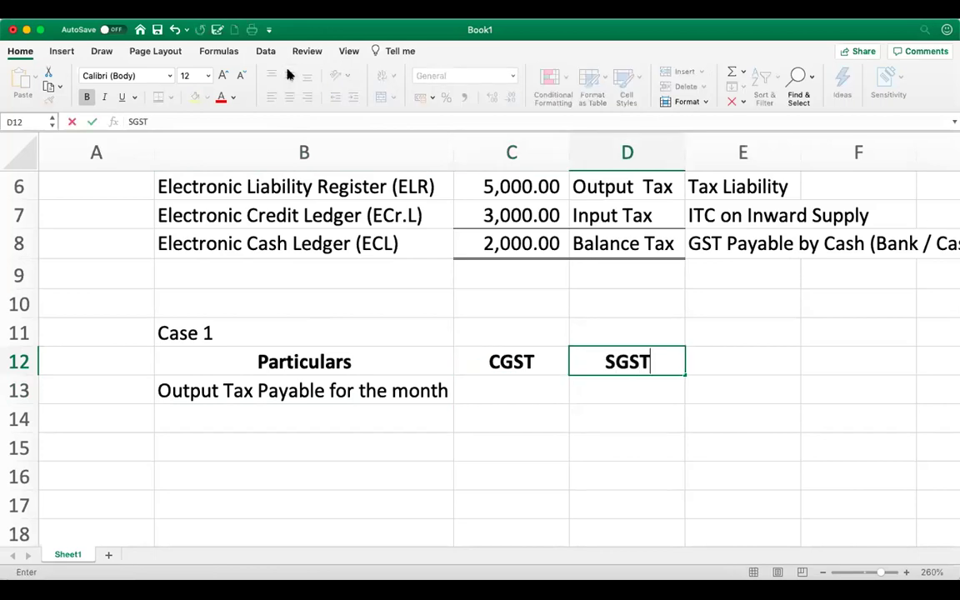
pyautogui.press('Return')
# Copy the SGST heading with its formatting to cell E12 and change the text to "IGST".
pyautogui.press('Up')
pyautogui.press('Right')
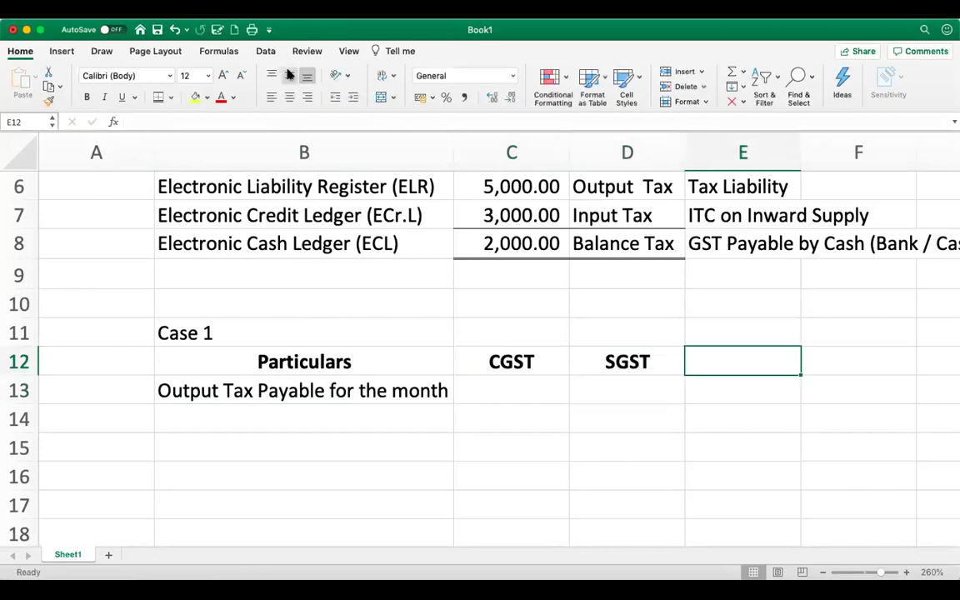
pyautogui.press('Left')
pyautogui.press('super+c')
pyautogui.press('Right')
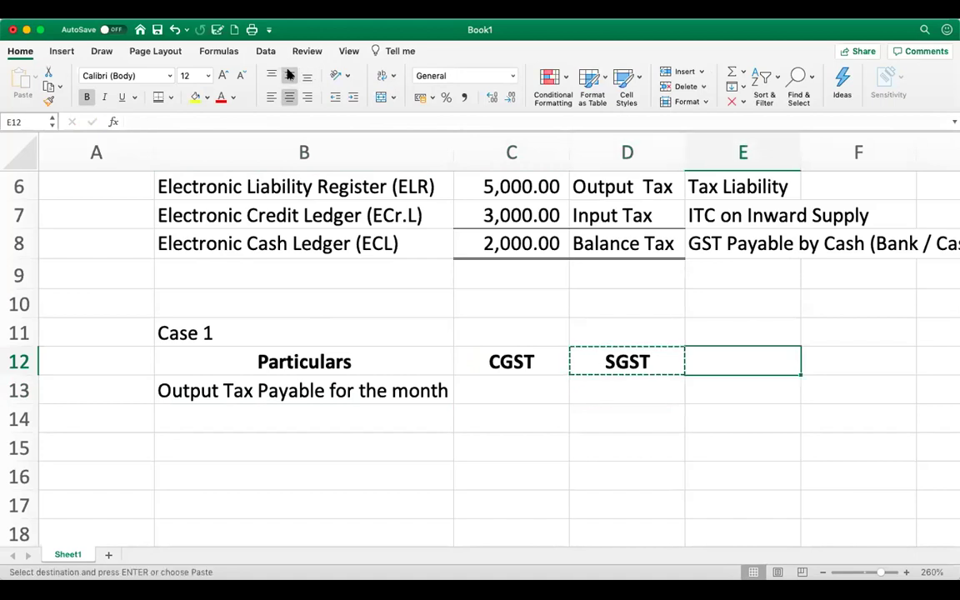
pyautogui.press('Return')
pyautogui.write('IGST')
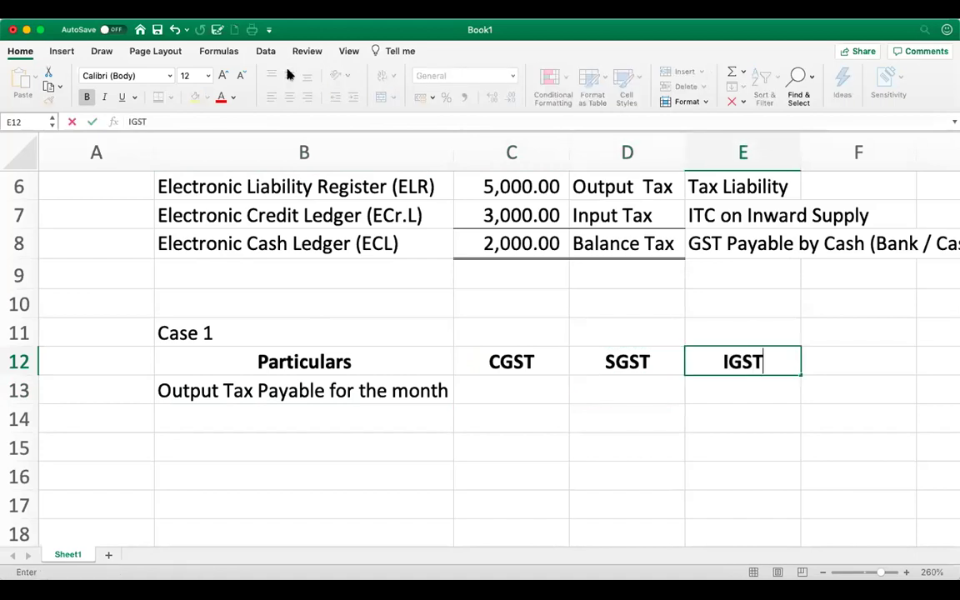
pyautogui.press('Return')
# Shorten the label in cell B13 to "Output Tax Payable" by removing "for the month".
pyautogui.press('Up')
pyautogui.press('Left')
pyautogui.press('Left')
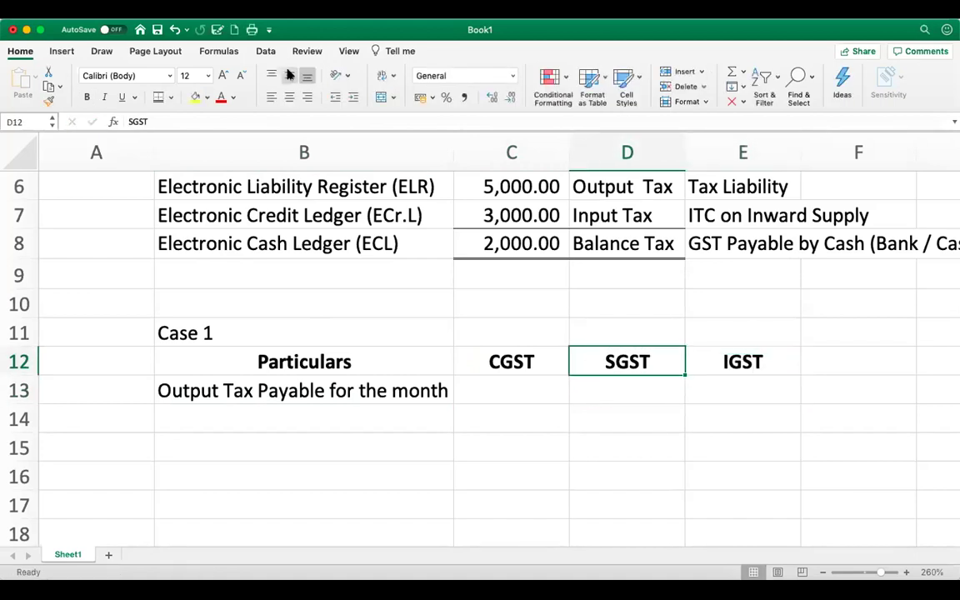
pyautogui.press('Down')
pyautogui.press('Left')
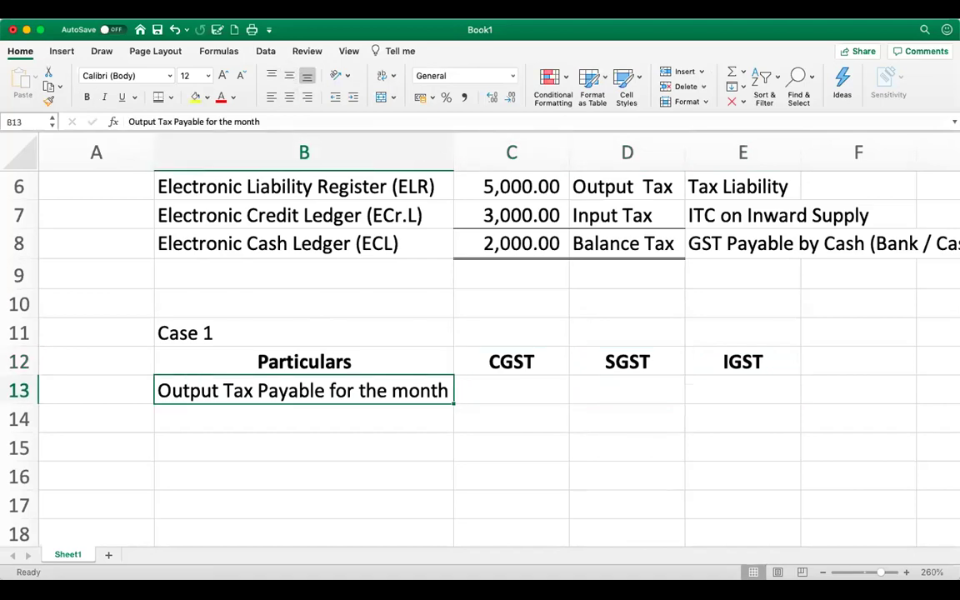
pyautogui.click(205, 122)
pyautogui.hotkey('shift', 'End')
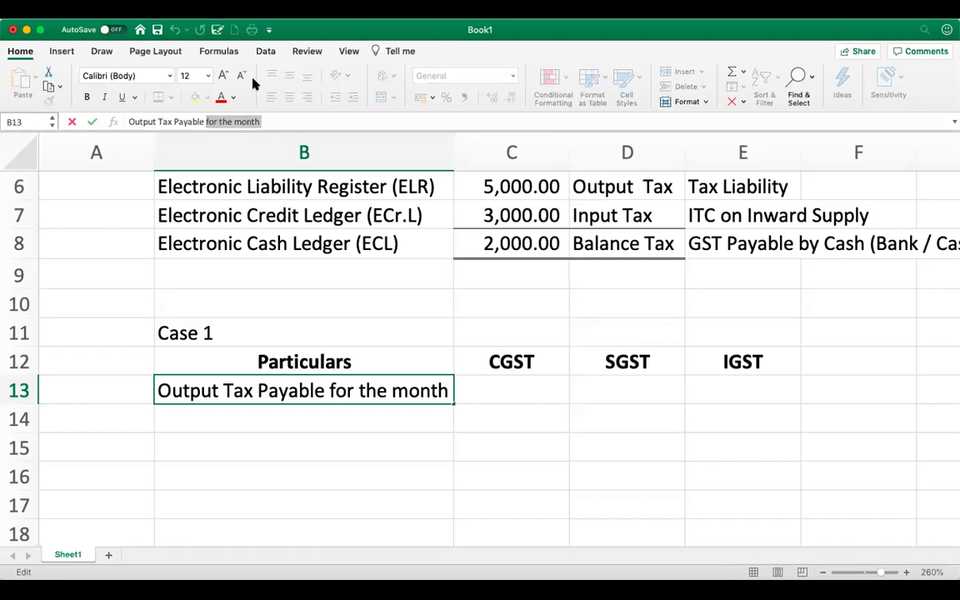
pyautogui.press('BackSpace')
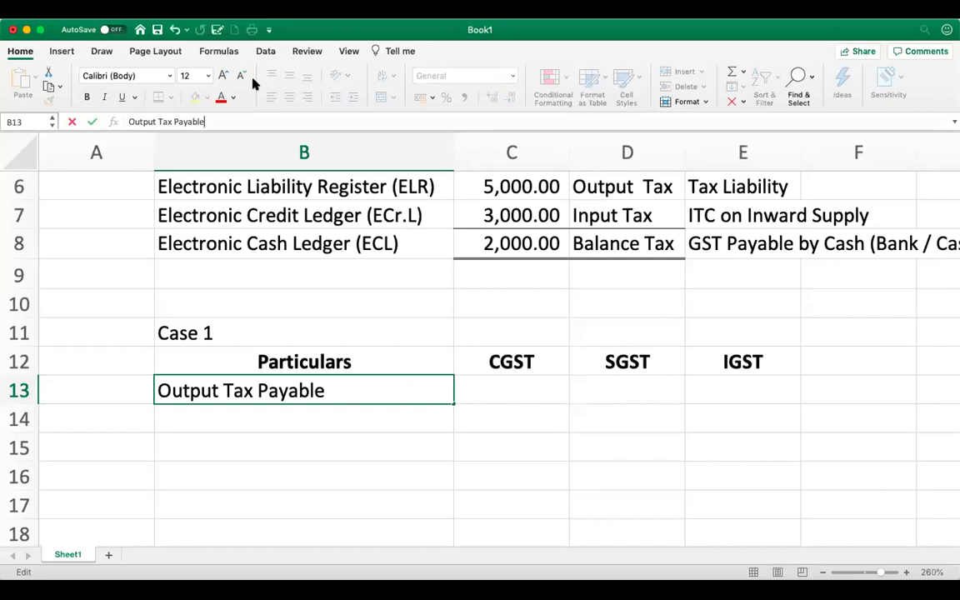
pyautogui.press('Return')
# Enter the row label "Input Tax Credit" in cell B14.
pyautogui.press('Up')
pyautogui.press('Down')
pyautogui.press('Up')
pyautogui.press('Down')
pyautogui.write('Input Tax ')
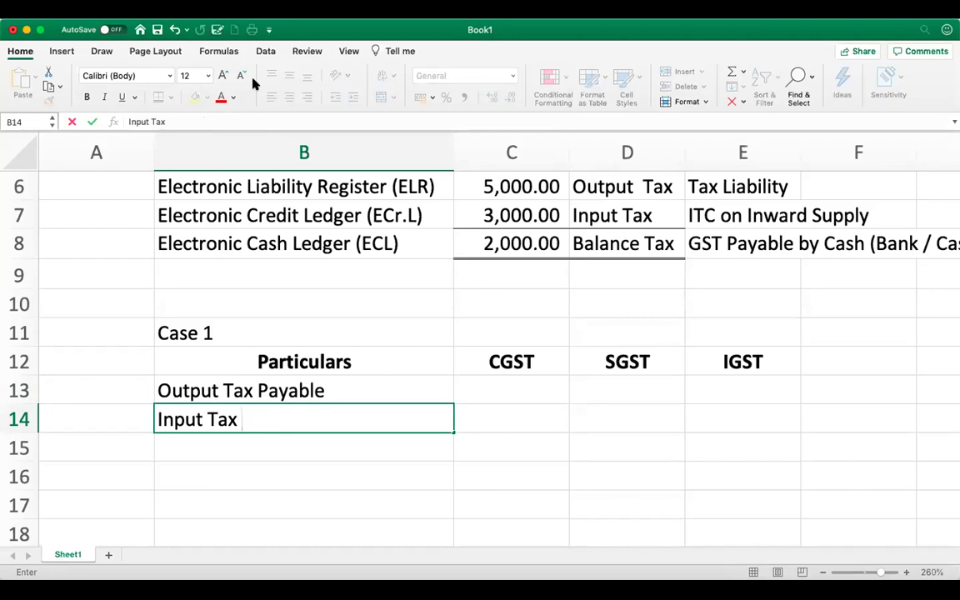
pyautogui.write('Cred')
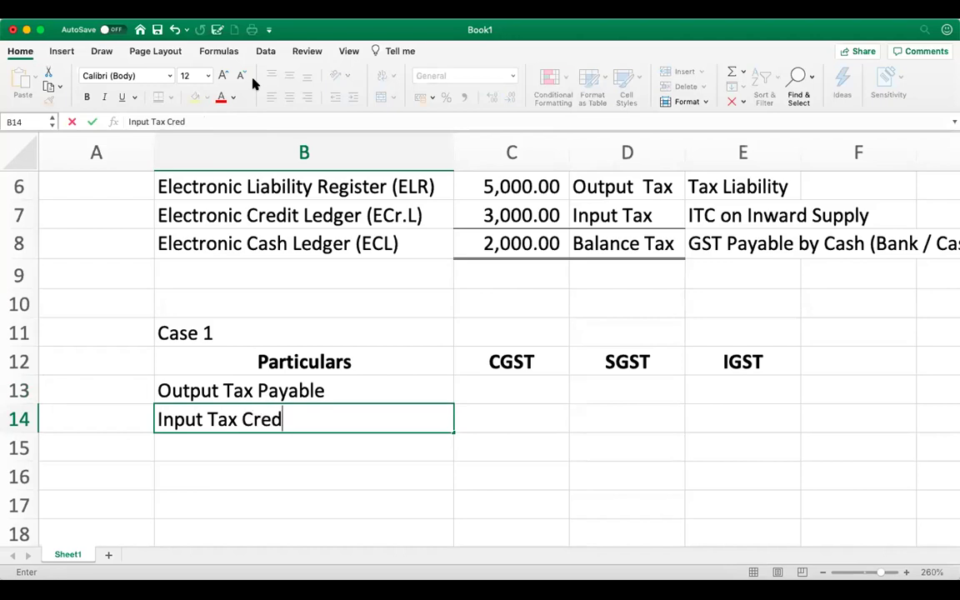
pyautogui.write('it')
pyautogui.press('Return')
# Enter 175000 as the CGST output tax payable in cell C13 and apply the comma number style.
pyautogui.press('Up')
pyautogui.press('Up')
pyautogui.press('Right')
pyautogui.write('175000')
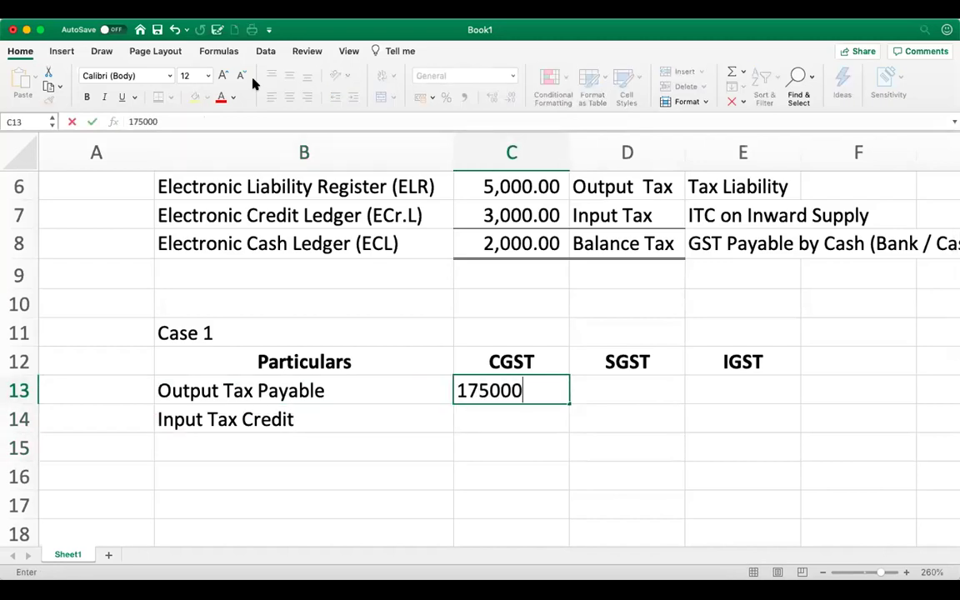
pyautogui.press('Return')
pyautogui.press('Up')
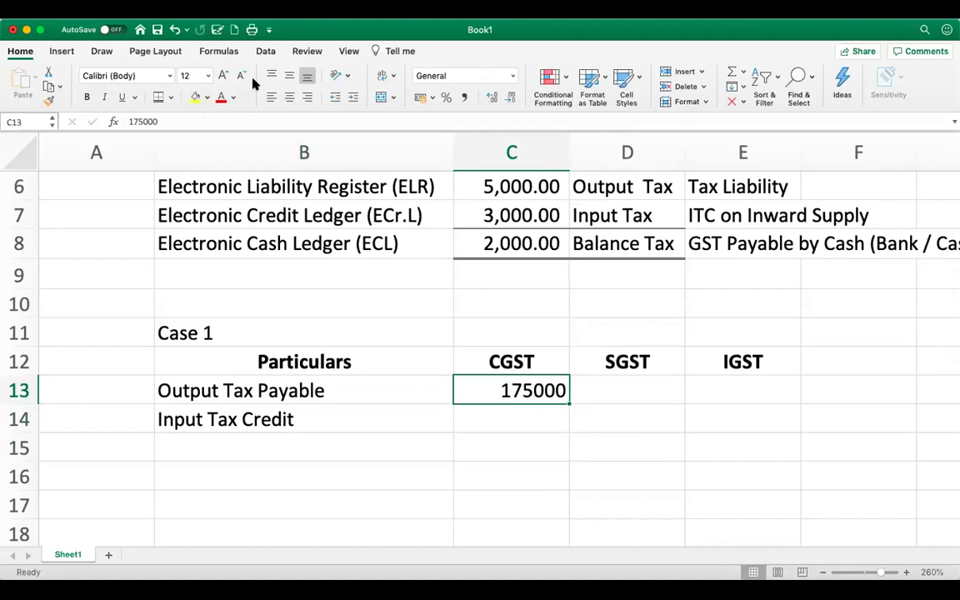
pyautogui.click(464, 98)
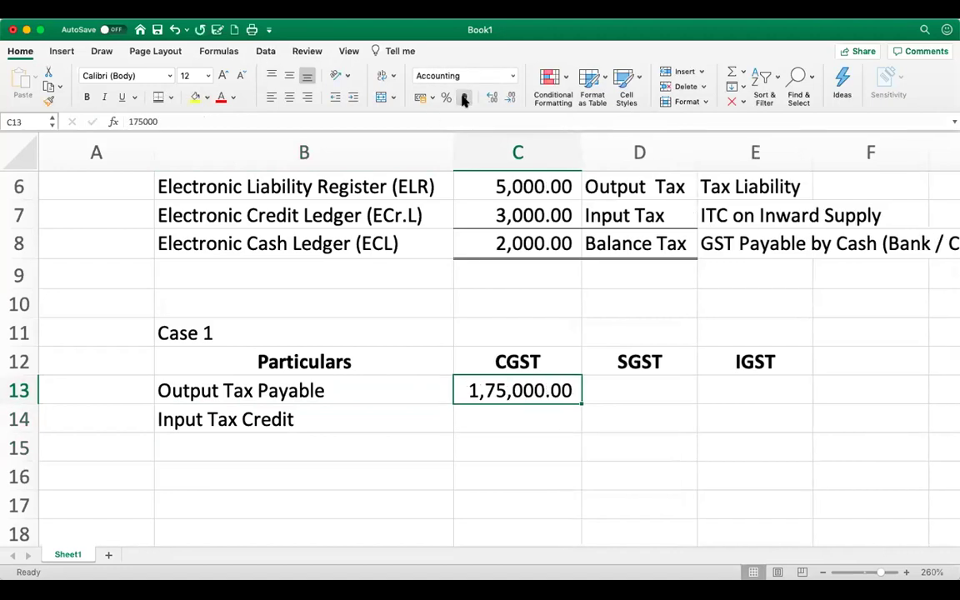
# Copy the CGST output tax amount to cells D13 and E13 and widen columns D and E to fit their contents.
pyautogui.press('super+c')
pyautogui.press('Right')
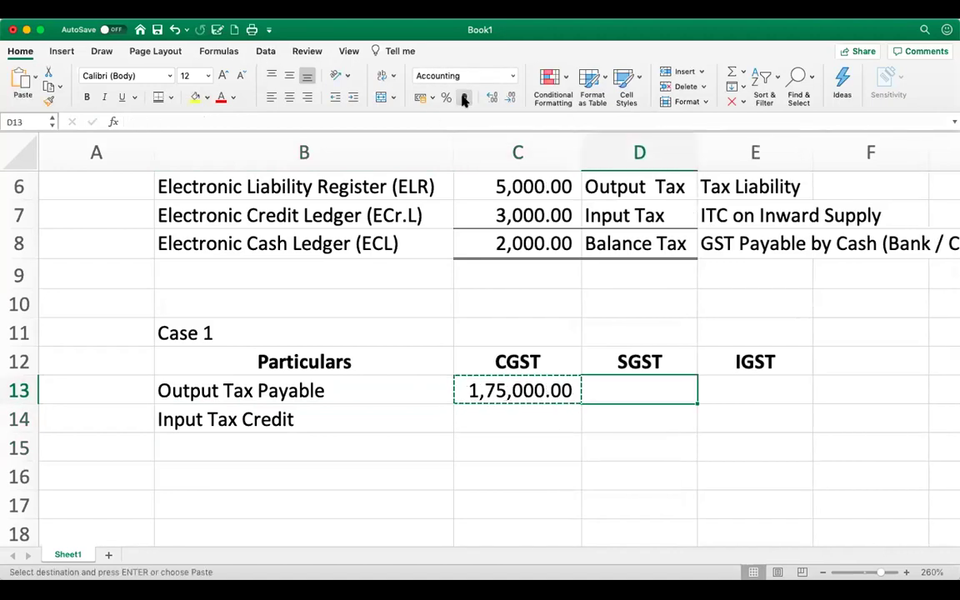
pyautogui.hotkey('shift', 'Right')
pyautogui.press('super+v')
pyautogui.press('Up')
pyautogui.press('Down')
pyautogui.moveTo(696, 150); pyautogui.dragTo(709, 150)
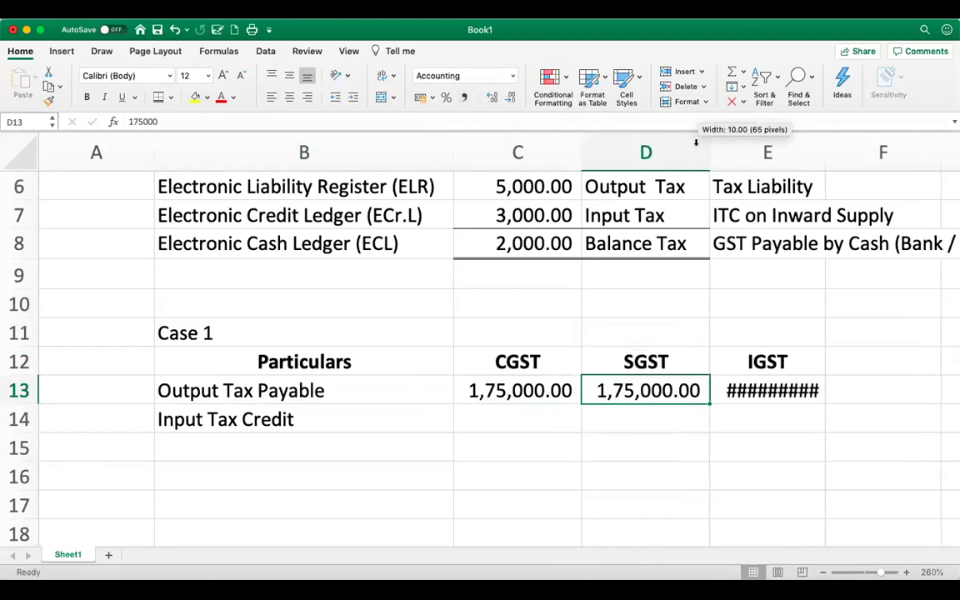
pyautogui.doubleClick(825, 147)
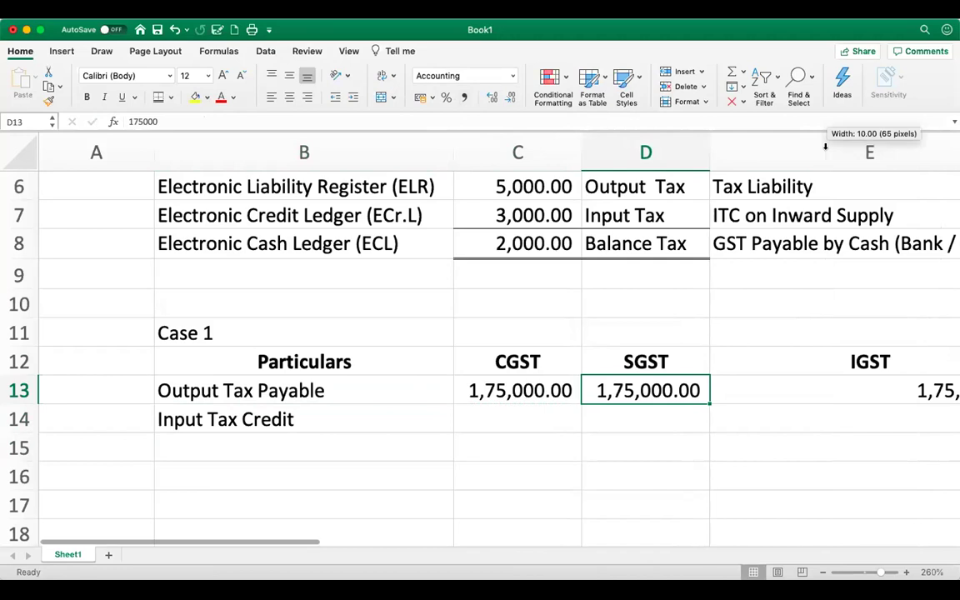
# Undo the last widening of column E and enter 250000 as the IGST output tax payable in cell E13.
pyautogui.press('super+z')
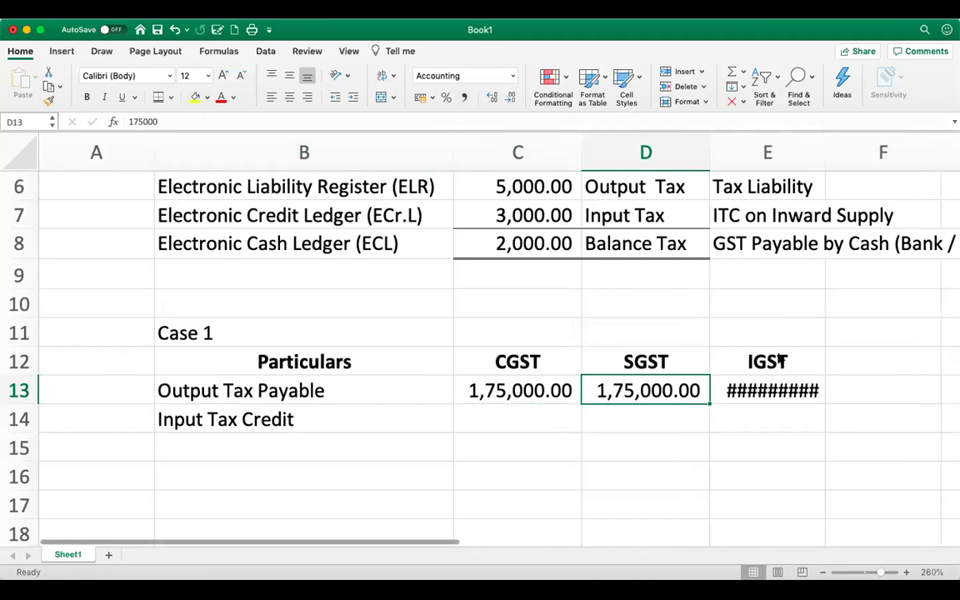
pyautogui.click(798, 395)
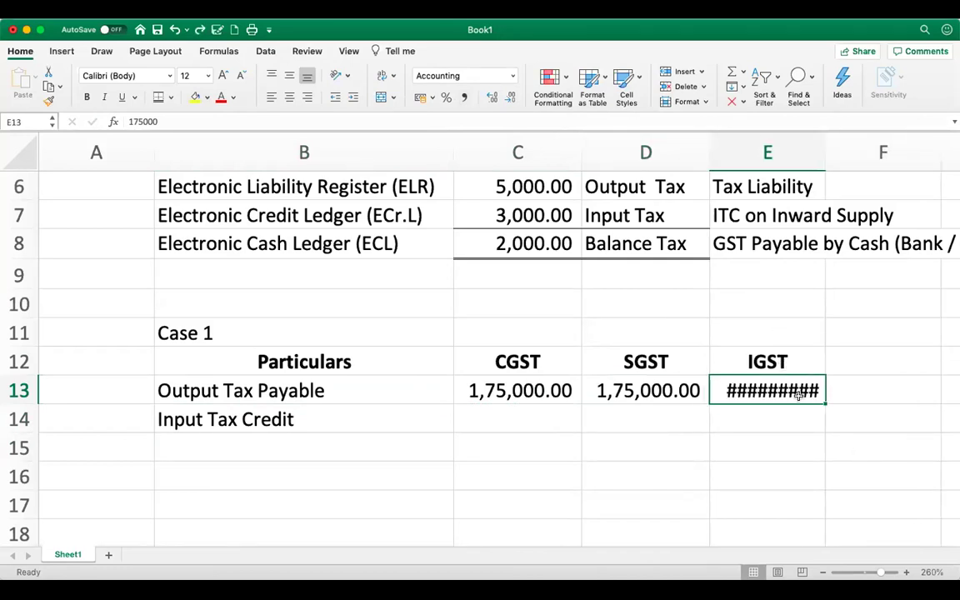
pyautogui.write('250000')
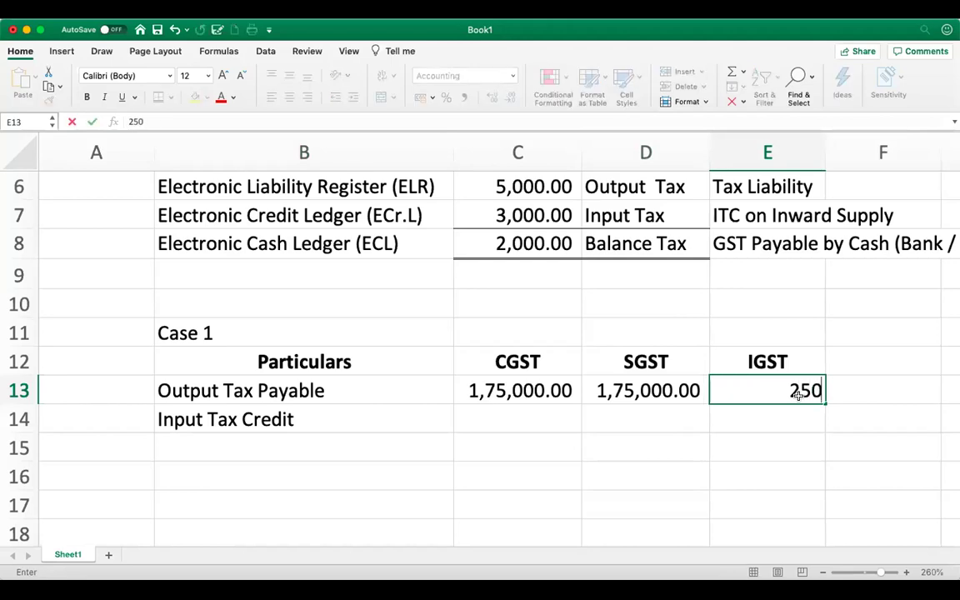
pyautogui.press('Return')
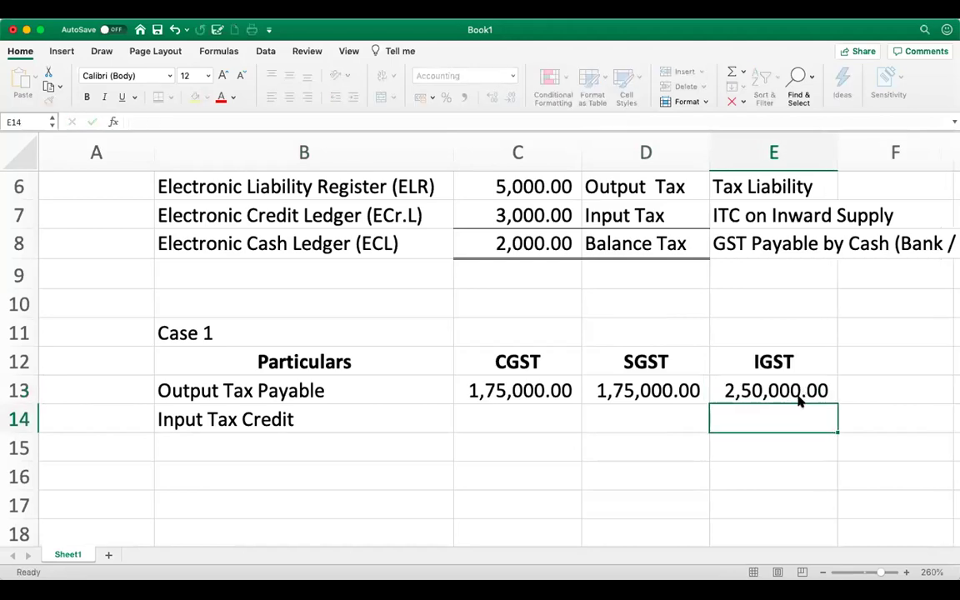
# Enter 125000 as the CGST input tax credit in cell C14 and apply the comma number style.
pyautogui.click(799, 397)
pyautogui.press('Down')
pyautogui.press('Down')
pyautogui.press('Left')
pyautogui.press('Left')
pyautogui.press('Left')
pyautogui.press('Up')
pyautogui.press('Right')
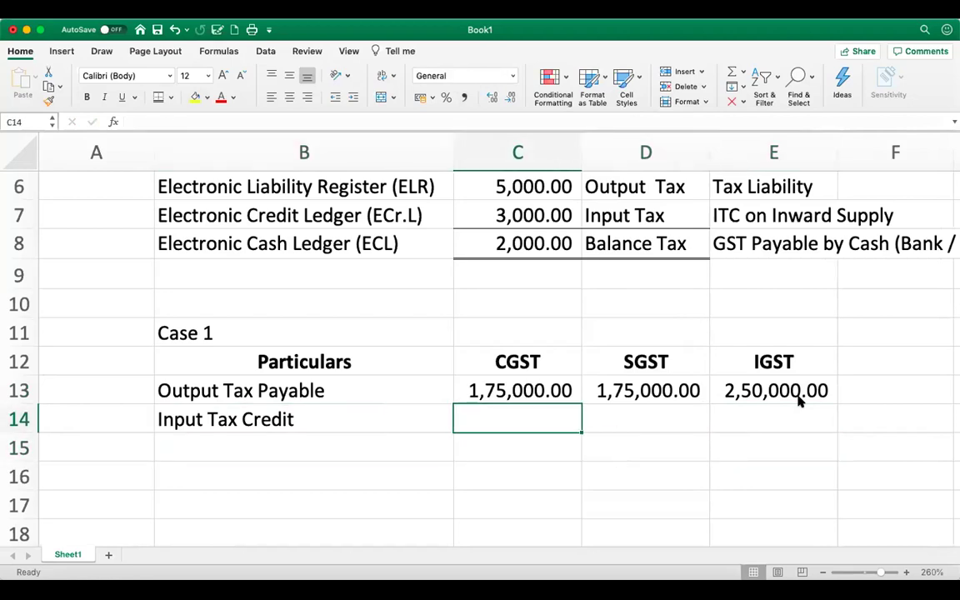
pyautogui.write('125000')
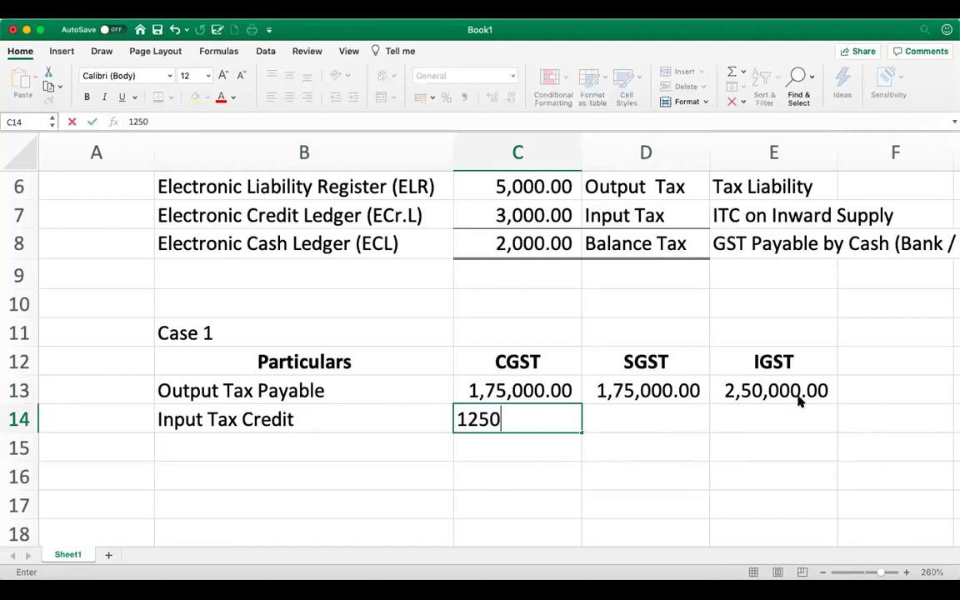
pyautogui.press('Return')
pyautogui.press('Up')
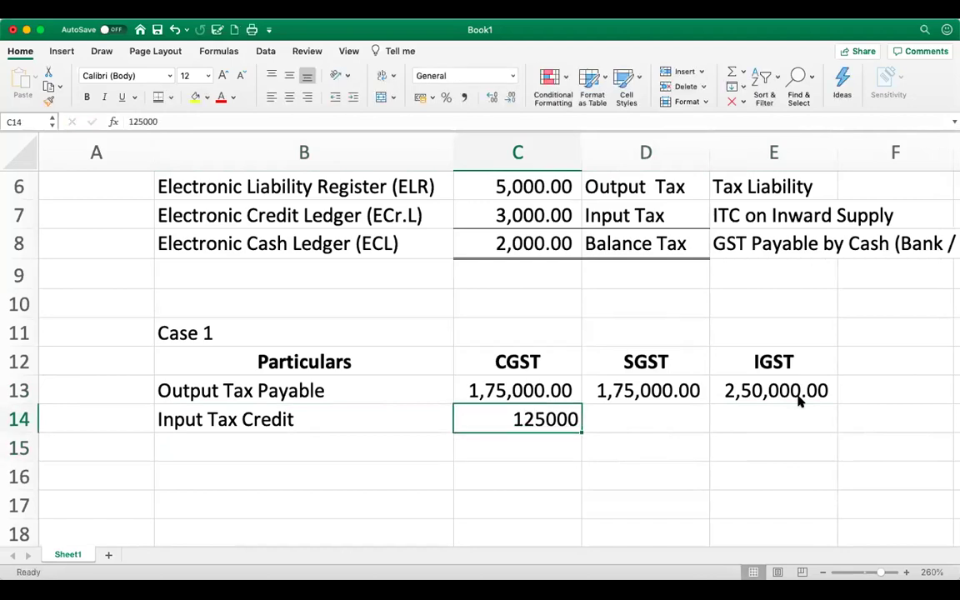
pyautogui.click(464, 98)
# Copy the CGST input tax credit amount to the SGST and IGST cells D14 and E14.
pyautogui.press('super+c')
pyautogui.press('Right')
pyautogui.press('Return')
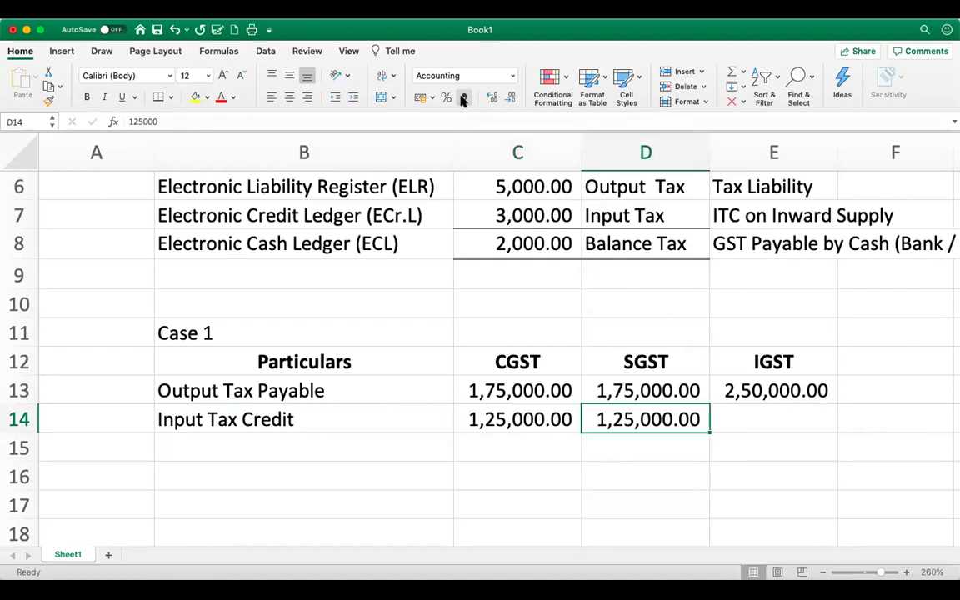
pyautogui.press('super+c')
pyautogui.press('Right')
pyautogui.press('Return')
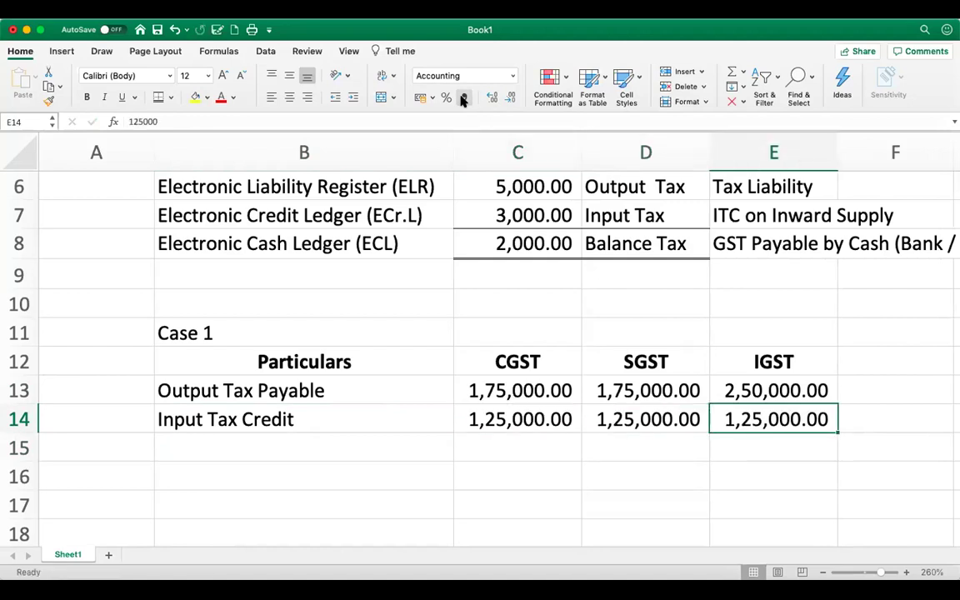
# Replace the IGST input tax credit in cell E14 with 150000 in the comma number style.
pyautogui.write('1,50,00')
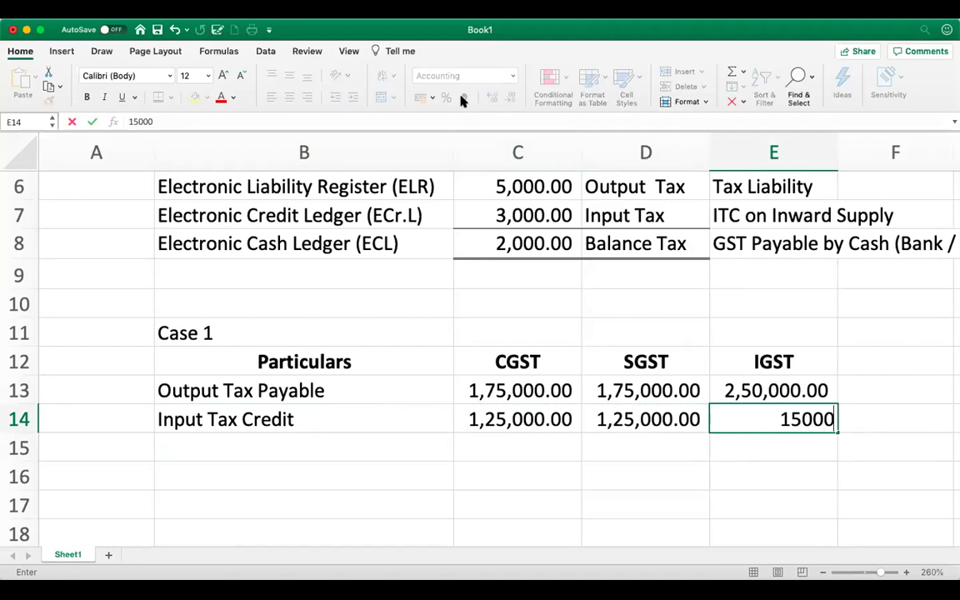
pyautogui.write('0')
pyautogui.press('Return')
pyautogui.press('Up')
pyautogui.click(463, 98)
# Enter the question "What is the GST Payable for the month?" in cell B16.
pyautogui.press('Left')
pyautogui.press('Left')
pyautogui.press('Left')
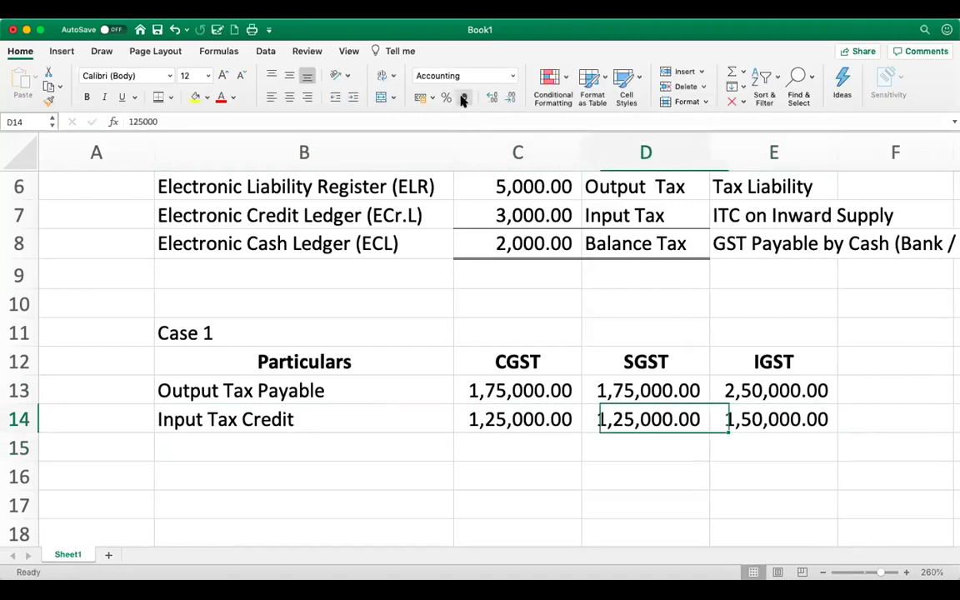
pyautogui.press('Down')
pyautogui.press('Down')
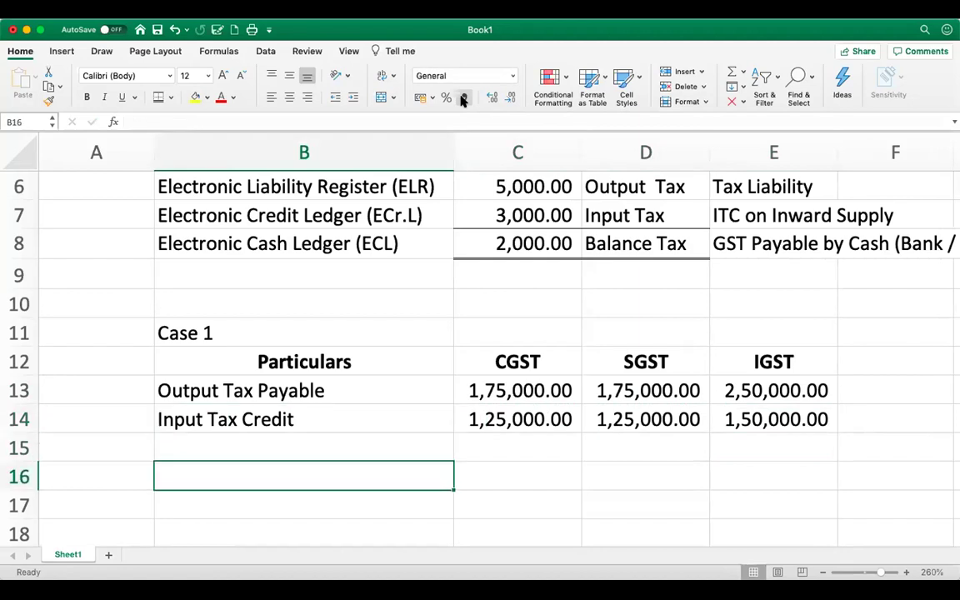
pyautogui.write('What is')
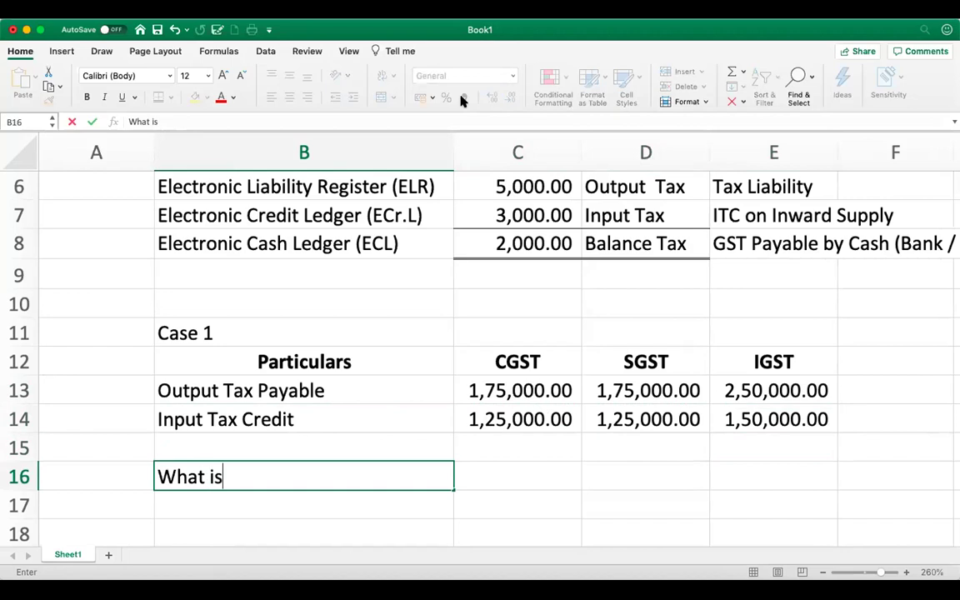
pyautogui.write(' the G')
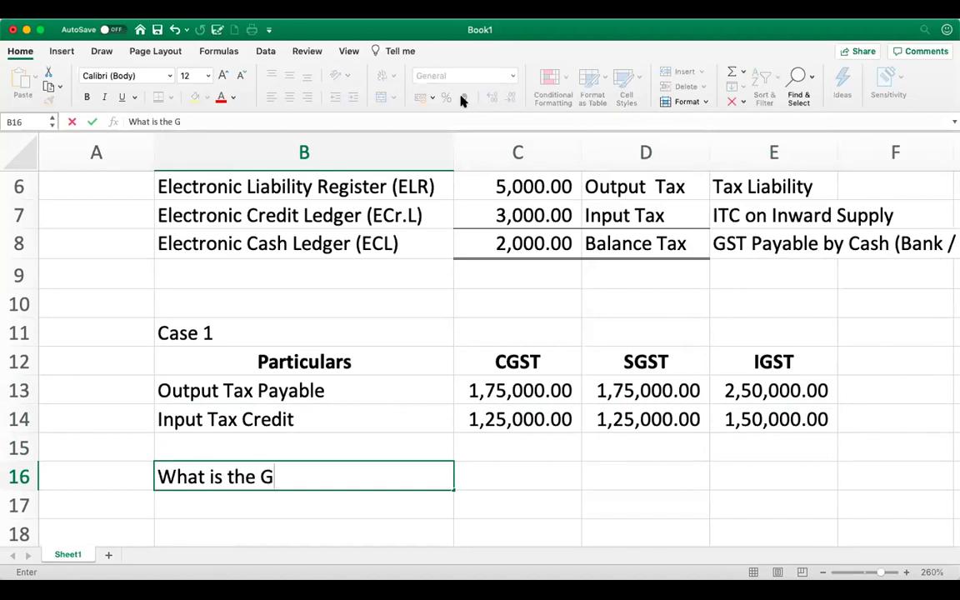
pyautogui.write('ST Pay')
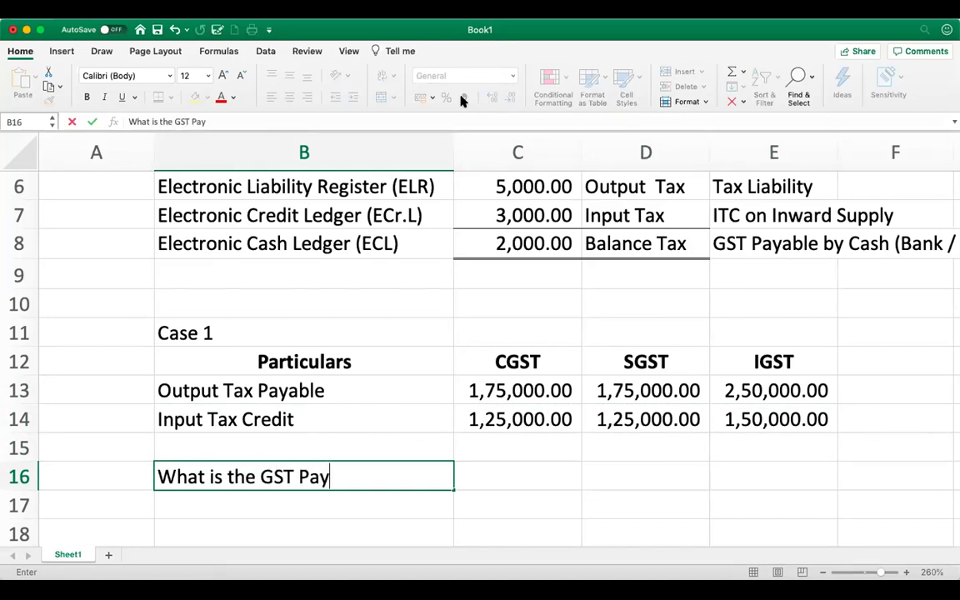
pyautogui.write('able for th')
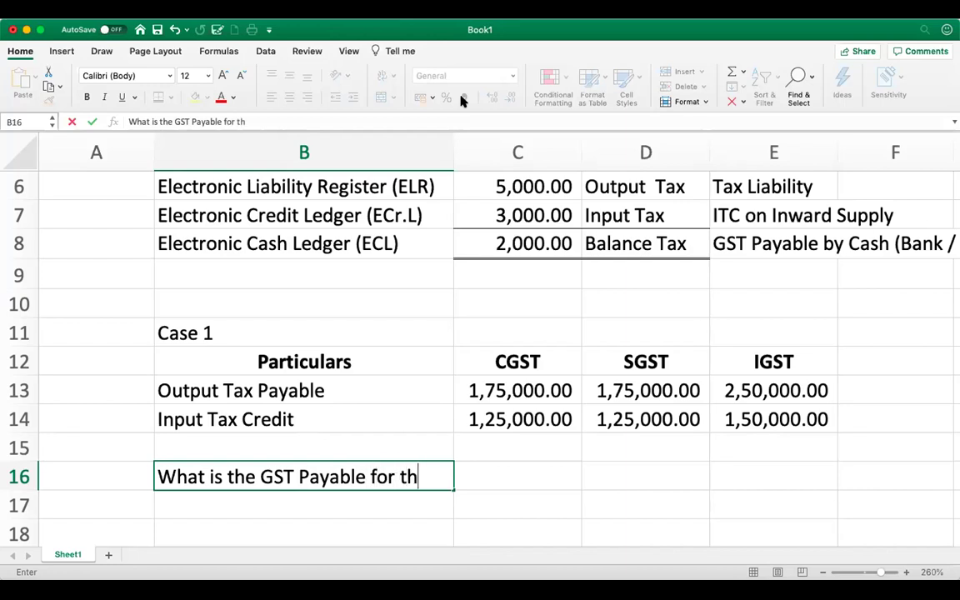
pyautogui.write('e mont')
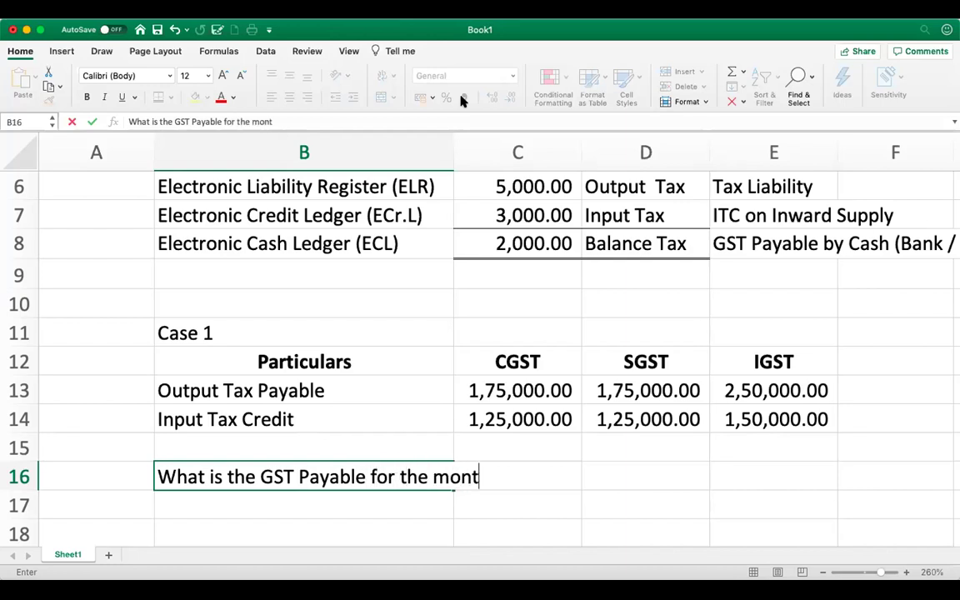
pyautogui.write('h?')
pyautogui.press('Return')
# Delete the entire blank row 15 between the input tax credit row and the question.
pyautogui.press('Up')
pyautogui.press('Up')
pyautogui.hotkey('shift', 'Right')
pyautogui.hotkey('shift', 'Right')
pyautogui.hotkey('shift', 'Right')
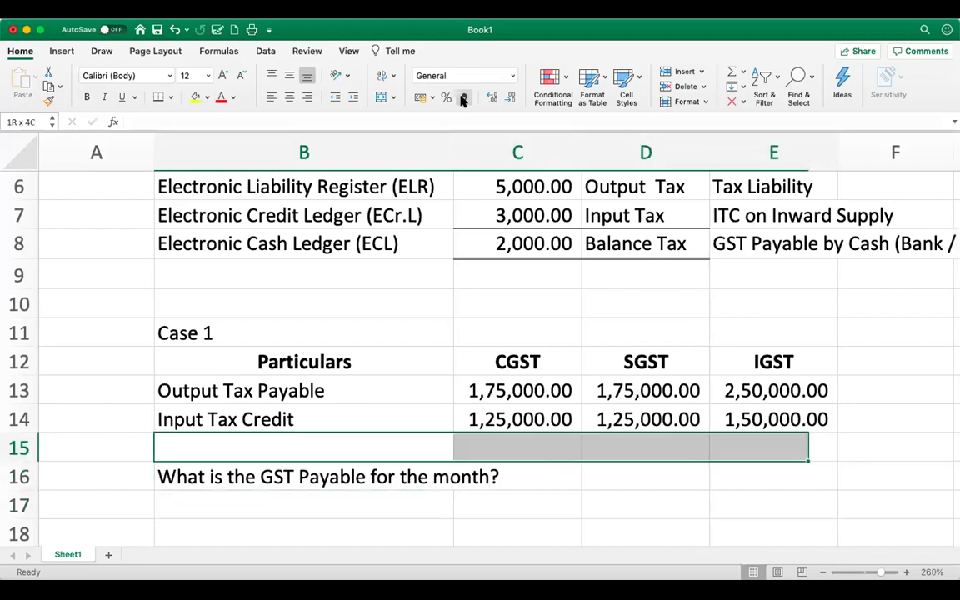
pyautogui.press('super+minus')
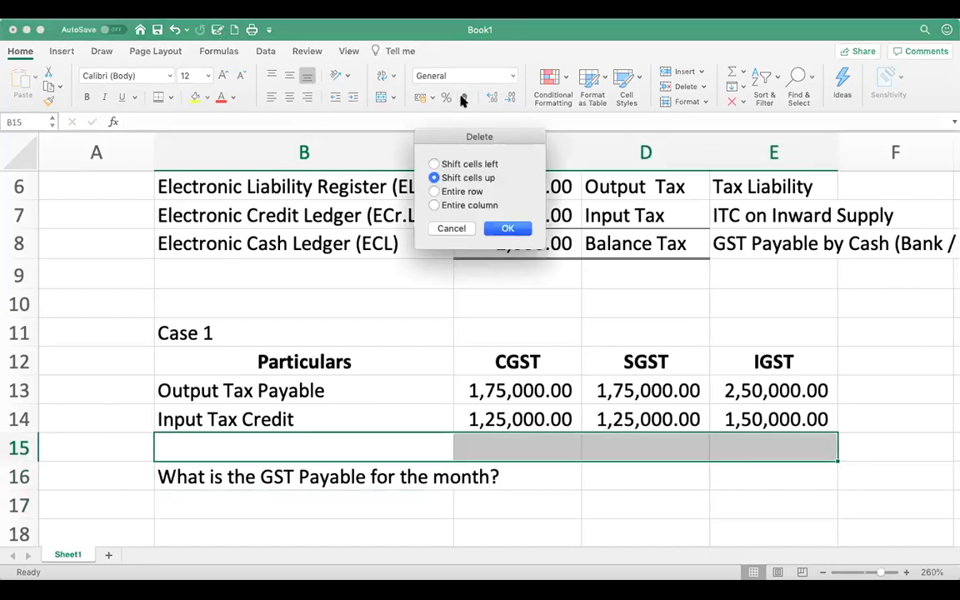
pyautogui.click(435, 192)
pyautogui.click(509, 230)
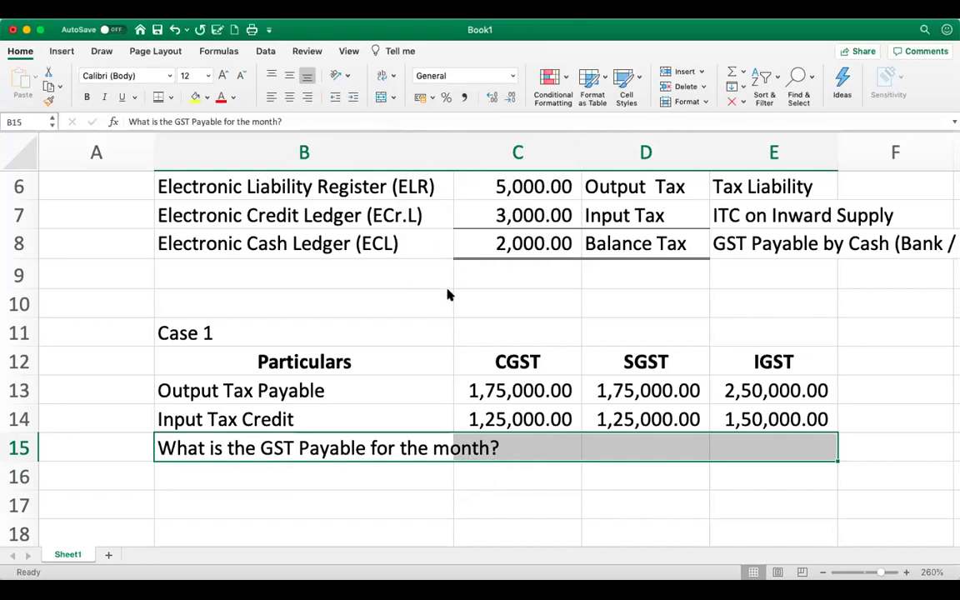
# Change the heading in cell B11 to "Case Study 1" and make it bold.
pyautogui.click(334, 450)
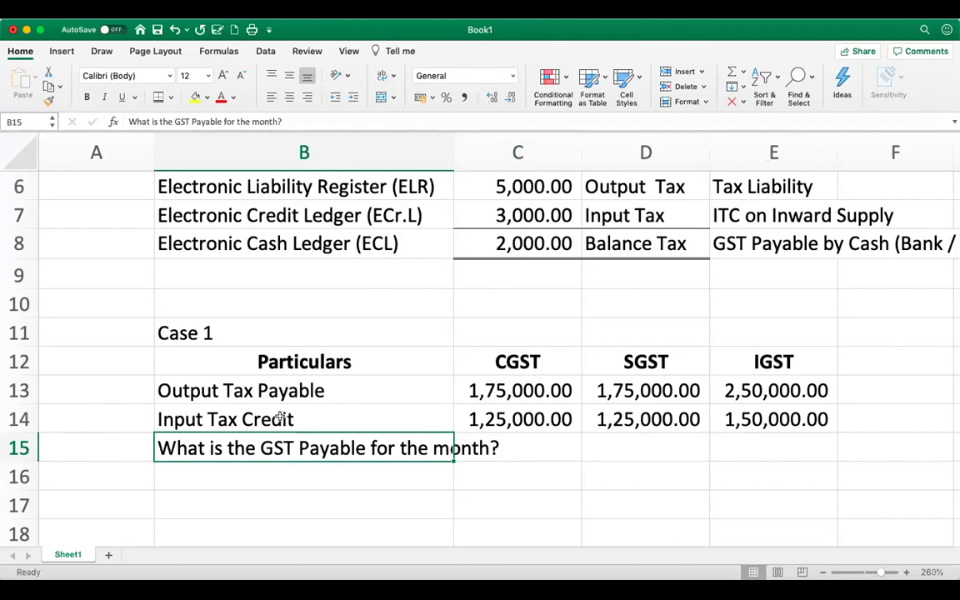
pyautogui.click(241, 336)
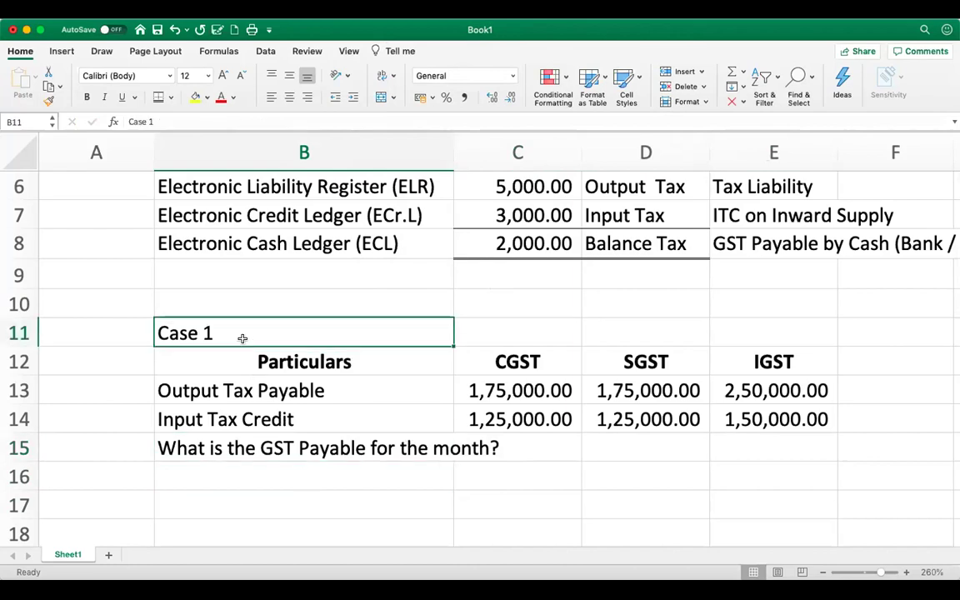
pyautogui.click(144, 122)
pyautogui.write('St')
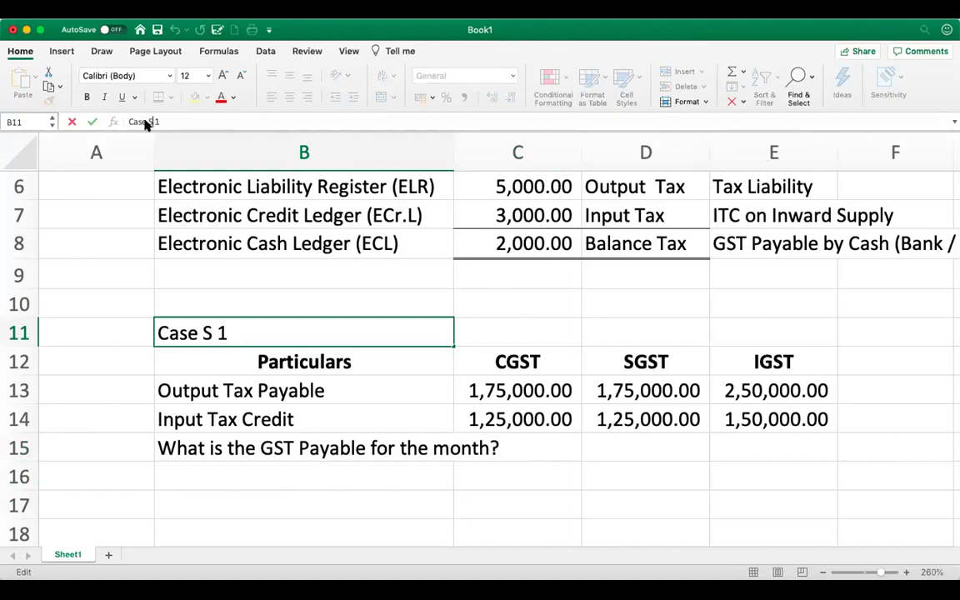
pyautogui.write('udy')
pyautogui.press('Return')
pyautogui.press('Up')
pyautogui.press('super+b')
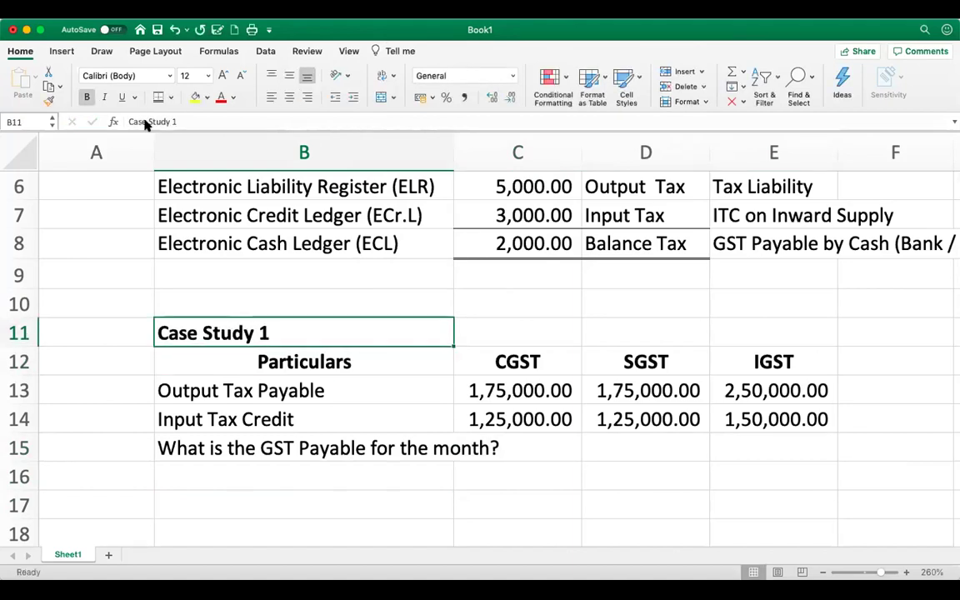
# Make the GST payable question in cell B15 bold.
pyautogui.press('Down')
pyautogui.press('Right')
pyautogui.press('Right')
pyautogui.press('Right')
pyautogui.press('Right')
pyautogui.press('Down')
pyautogui.press('Down')
pyautogui.press('Down')
pyautogui.press('Left')
pyautogui.press('Left')
pyautogui.press('Left')
pyautogui.press('Left')
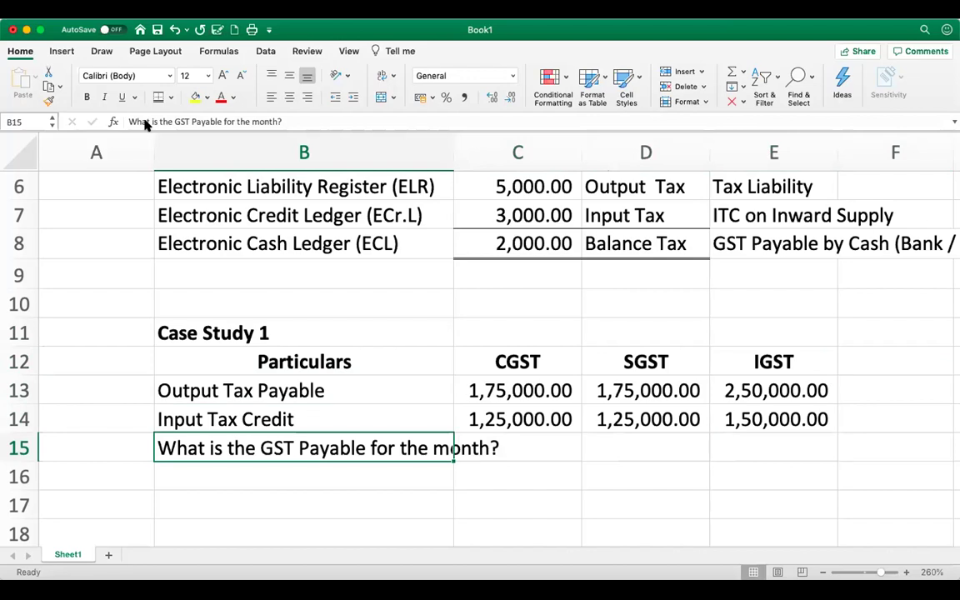
pyautogui.press('cmd+b')
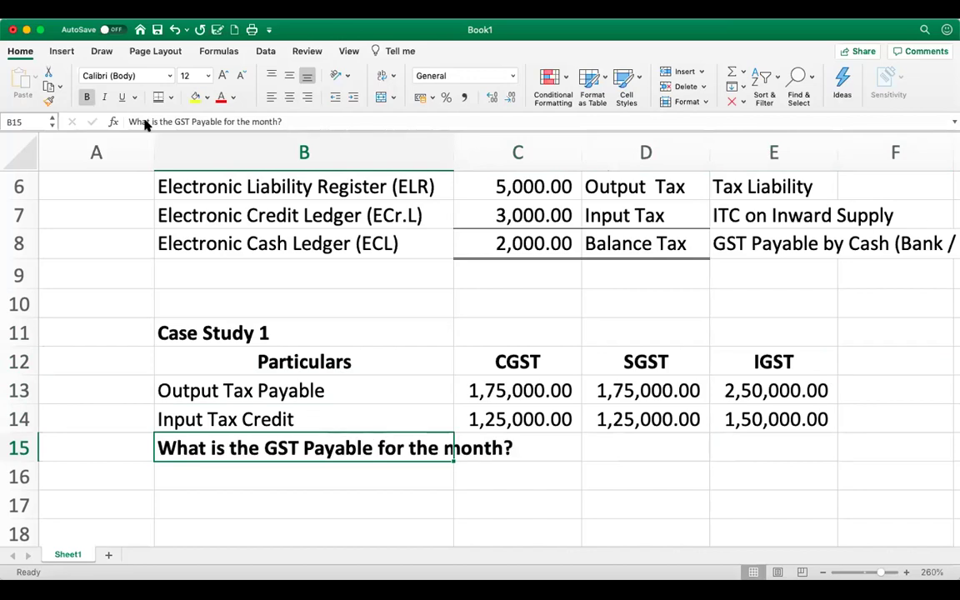
pyautogui.click(229, 122)
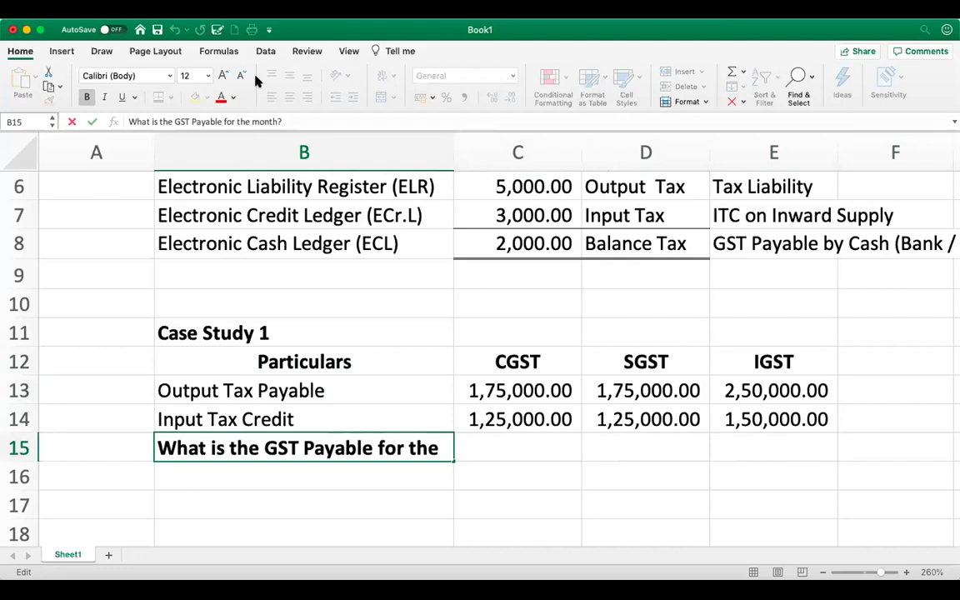
pyautogui.press('Return')
pyautogui.press('Up')
pyautogui.press('Down')
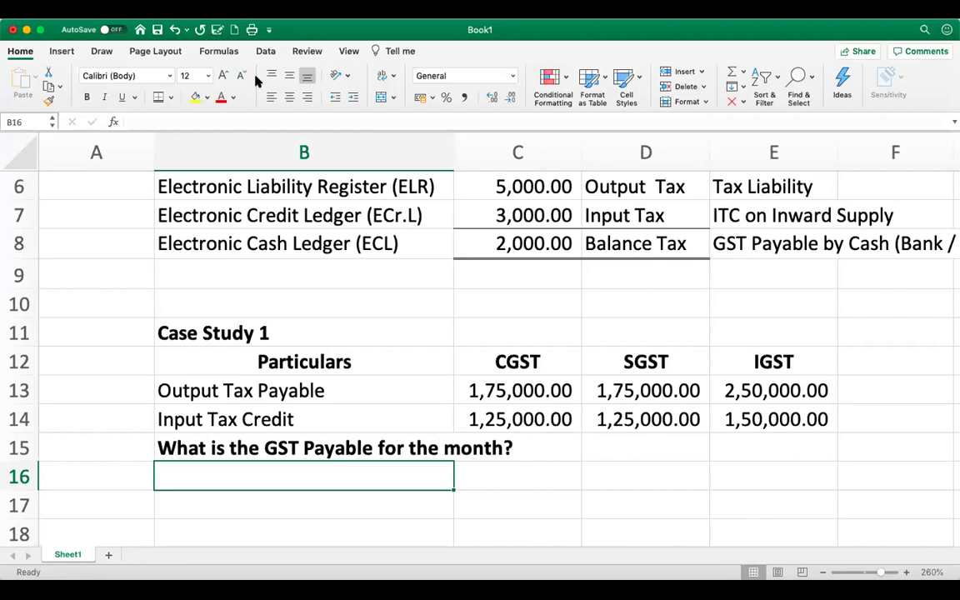
# Enter the heading "Particulars" in cell B17 and make it bold.
pyautogui.press('Down')
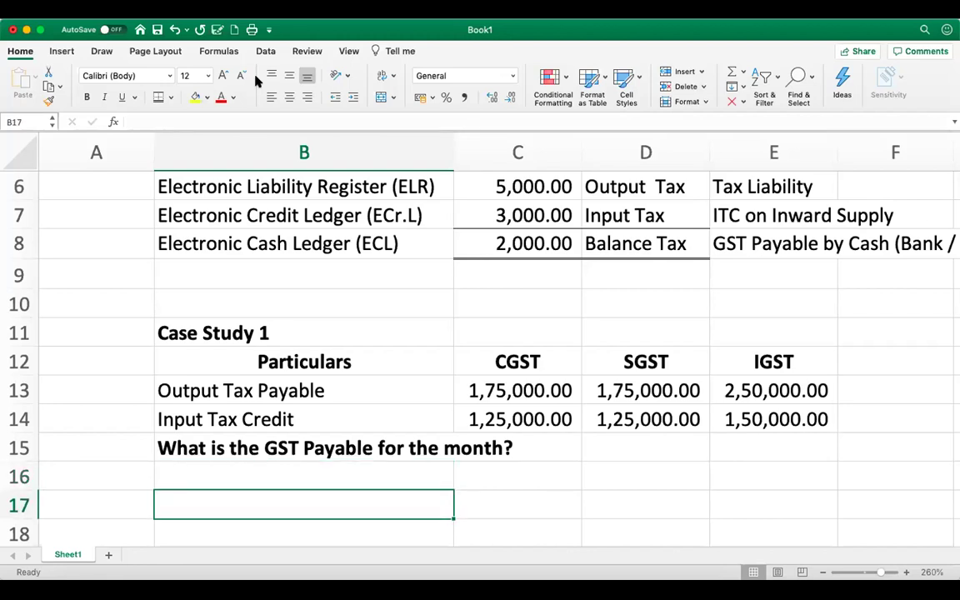
pyautogui.press('Down')
pyautogui.press('Up')
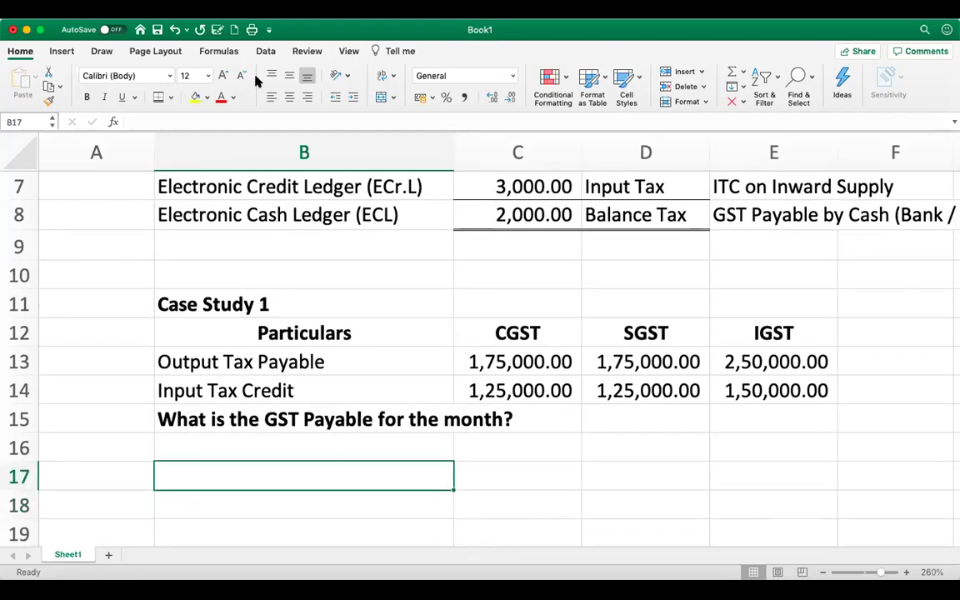
pyautogui.write('Part')
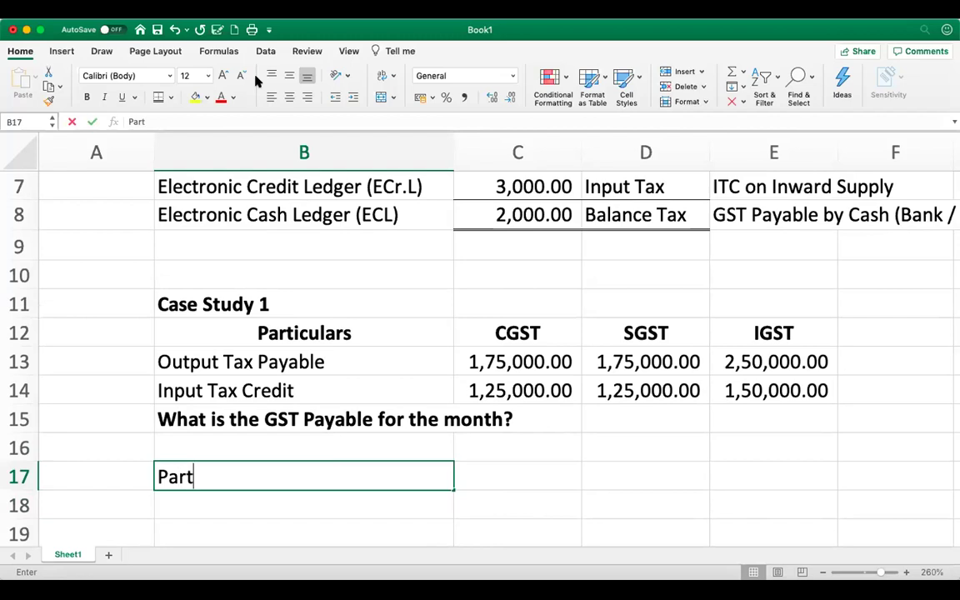
pyautogui.write('iculars')
pyautogui.press('Return')
pyautogui.press('Up')
pyautogui.press('super+b')
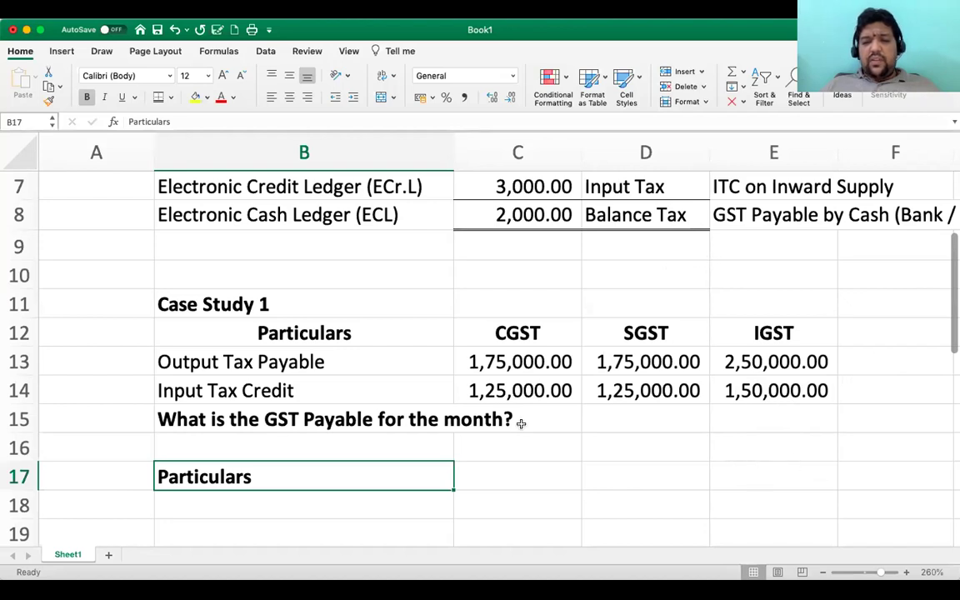
pyautogui.click(476, 479)
pyautogui.press('Down')
pyautogui.press('Down')
pyautogui.press('Down')
pyautogui.press('Down')
pyautogui.press('Down')
pyautogui.press('Up')
pyautogui.press('Up')
pyautogui.press('Up')
pyautogui.press('Up')
pyautogui.press('Left')
pyautogui.press('Up')
pyautogui.press('Right')
pyautogui.press('Left')
pyautogui.press('Down')
pyautogui.press('Down')
pyautogui.press('Up')
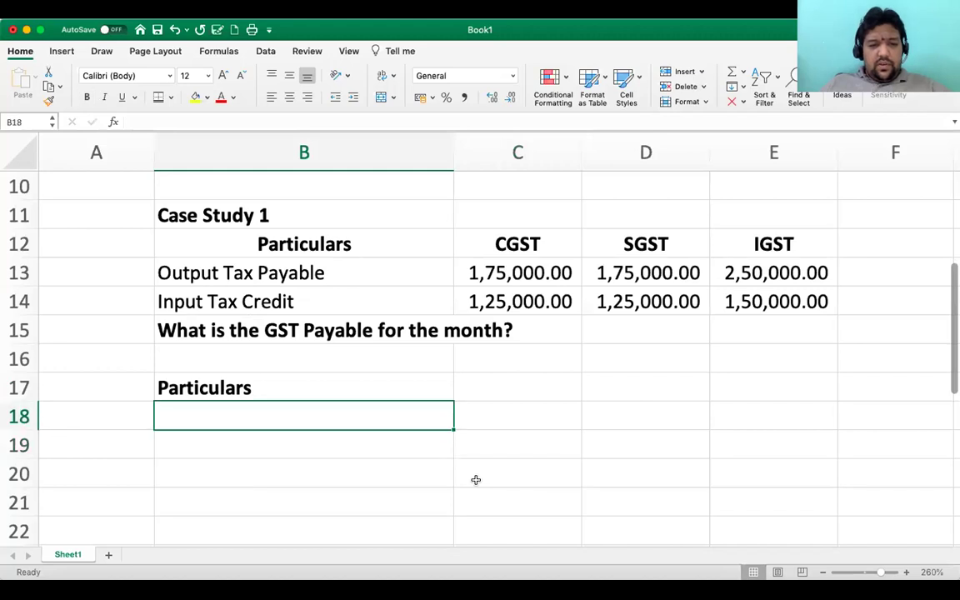
pyautogui.press('Up')
pyautogui.press('Right')
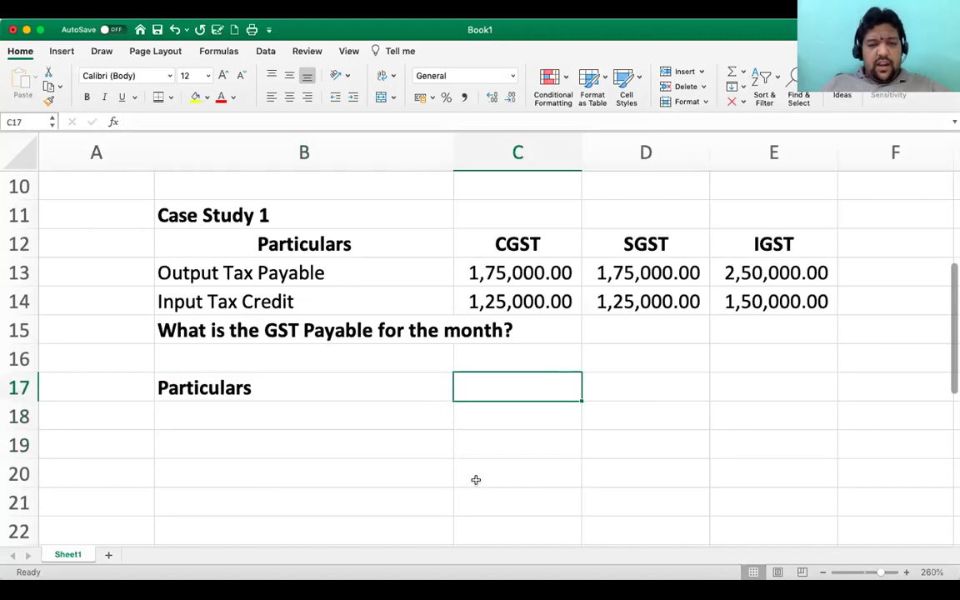
pyautogui.press('Left')
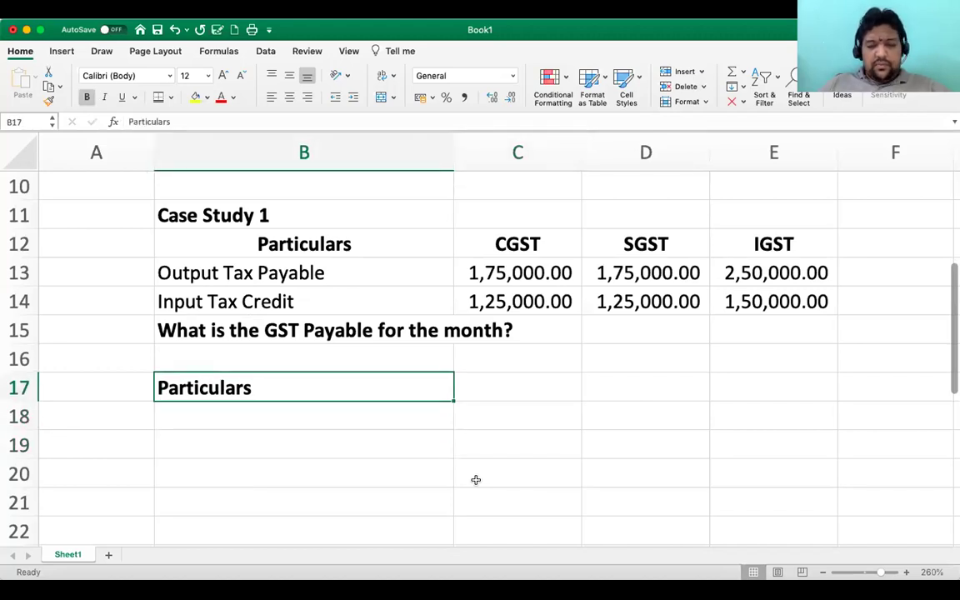
# Enter the heading "Tax Payable" in cell C17, make it bold and centre it.
pyautogui.press('Right')
pyautogui.write('T')
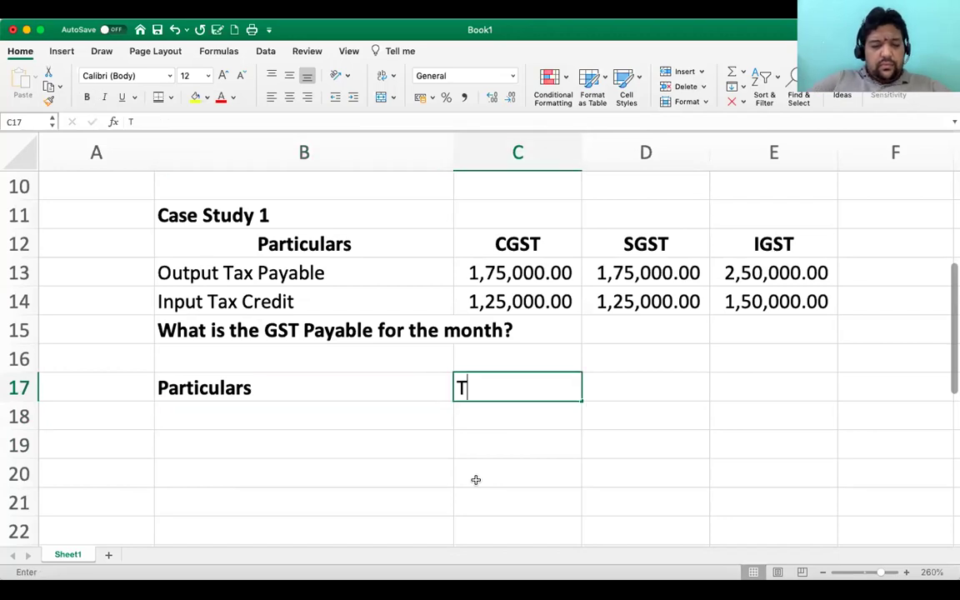
pyautogui.write('ax Pay')
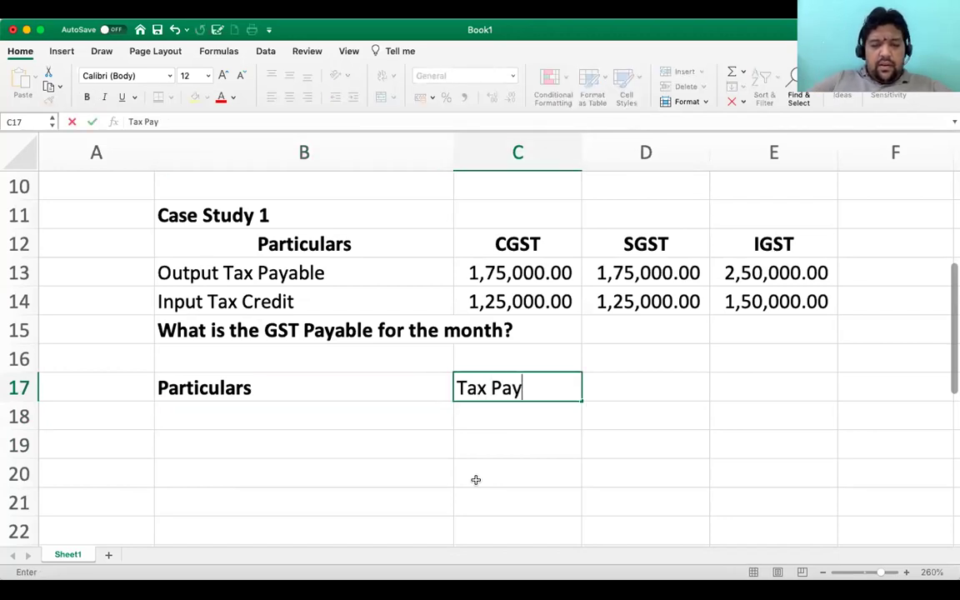
pyautogui.write('able')
pyautogui.press('Return')
pyautogui.press('Up')
pyautogui.press('super+b')
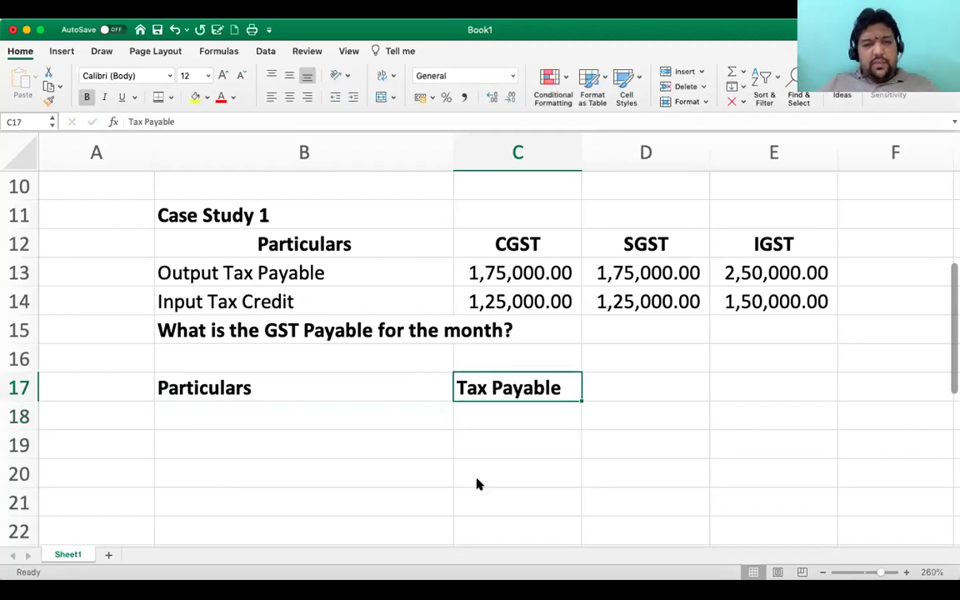
pyautogui.click(289, 97)
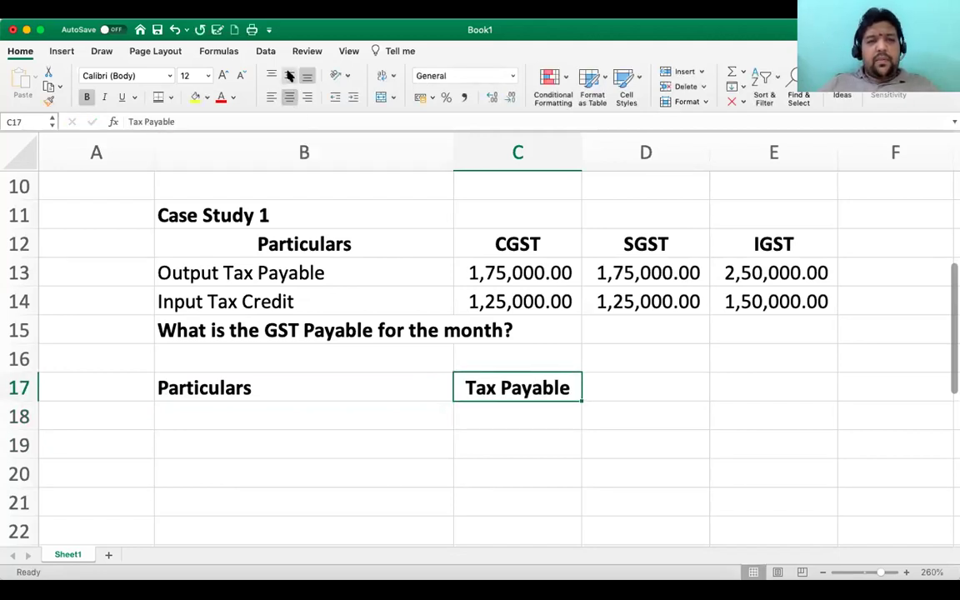
# Merge and centre cells D17 to F17 and enter the heading "Input Tax Credit" there in bold.
pyautogui.press('Right')
pyautogui.hotkey('shift', 'Right')
pyautogui.hotkey('shift', 'Right')
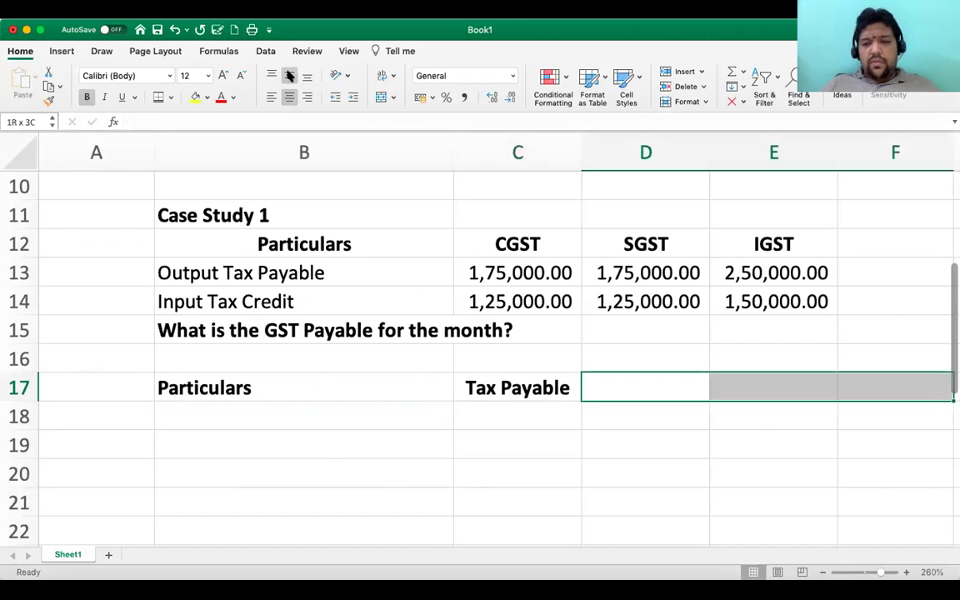
pyautogui.click(380, 97)
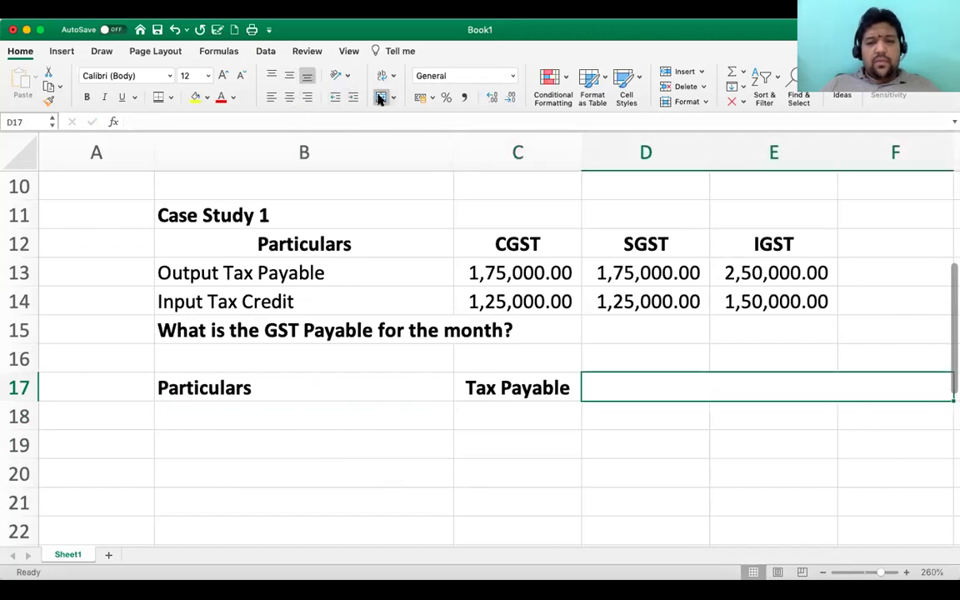
pyautogui.write('Inp')
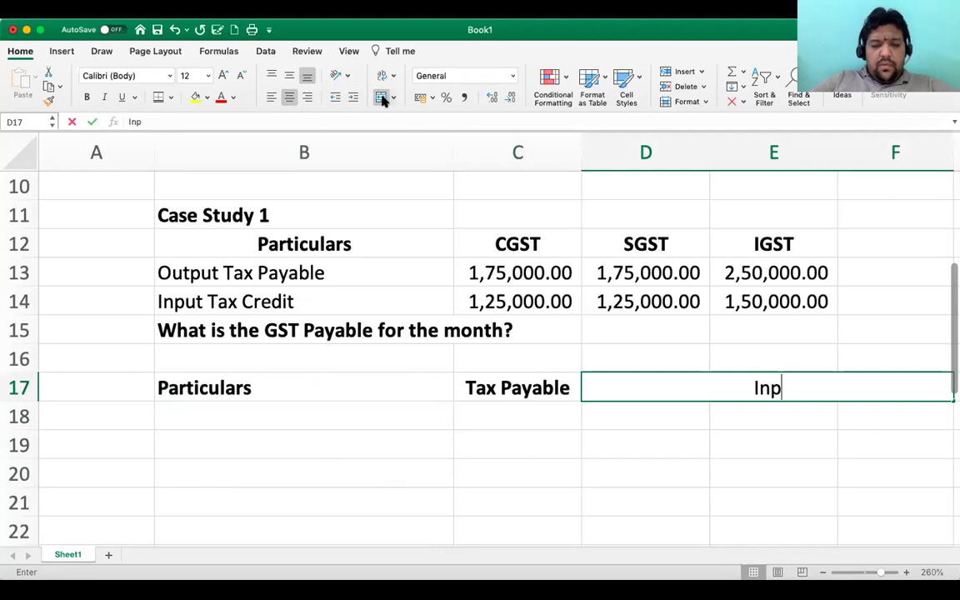
pyautogui.write('ut Tax ')
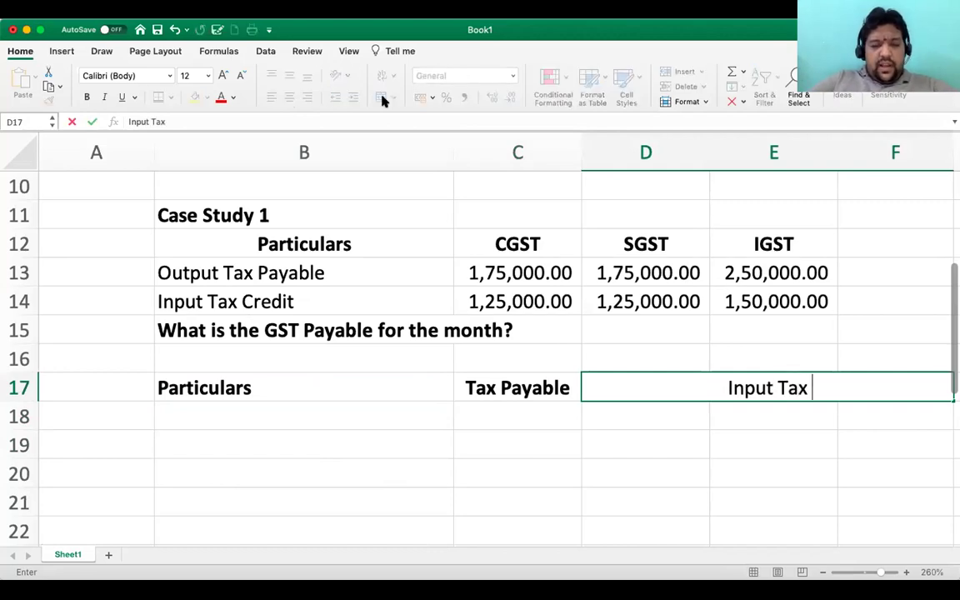
pyautogui.write('Credit')
pyautogui.press('Return')
pyautogui.press('Up')
pyautogui.press('super+b')
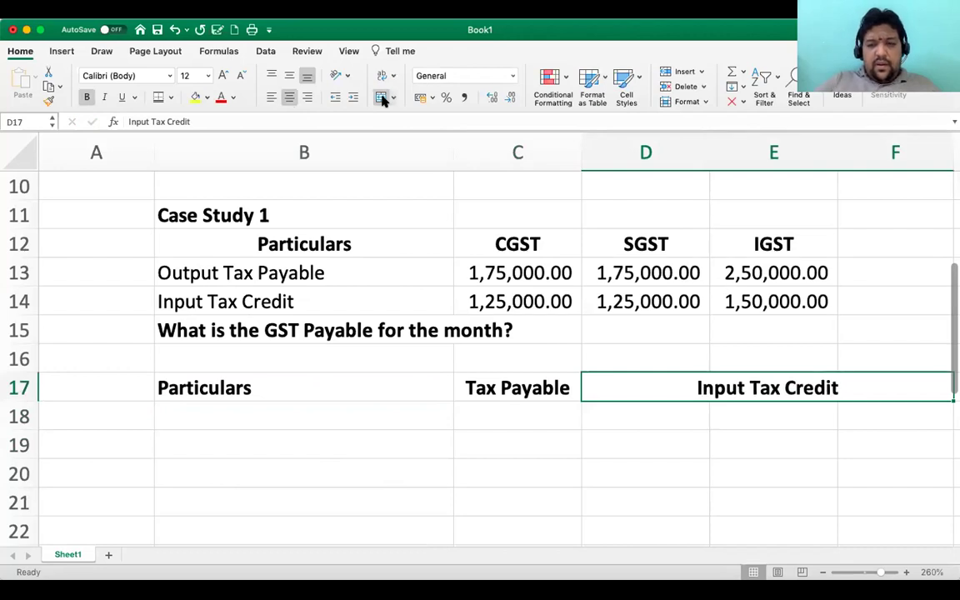
# Merge the Tax Payable heading cell with the empty cell below it, spanning C17 to C18.
pyautogui.press('Return')
pyautogui.press('Up')
pyautogui.press('Left')
pyautogui.hotkey('shift', 'Down')
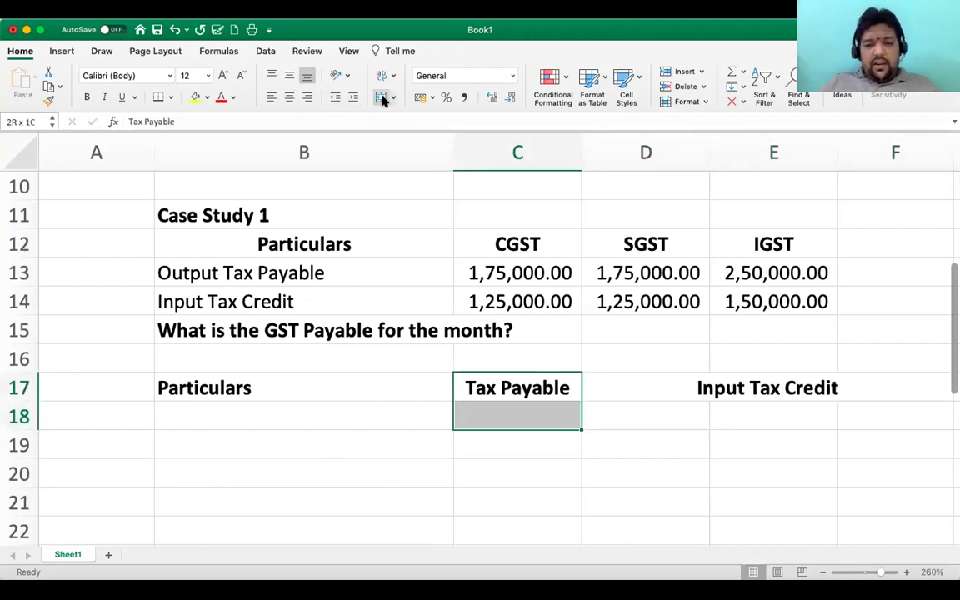
pyautogui.click(380, 98)
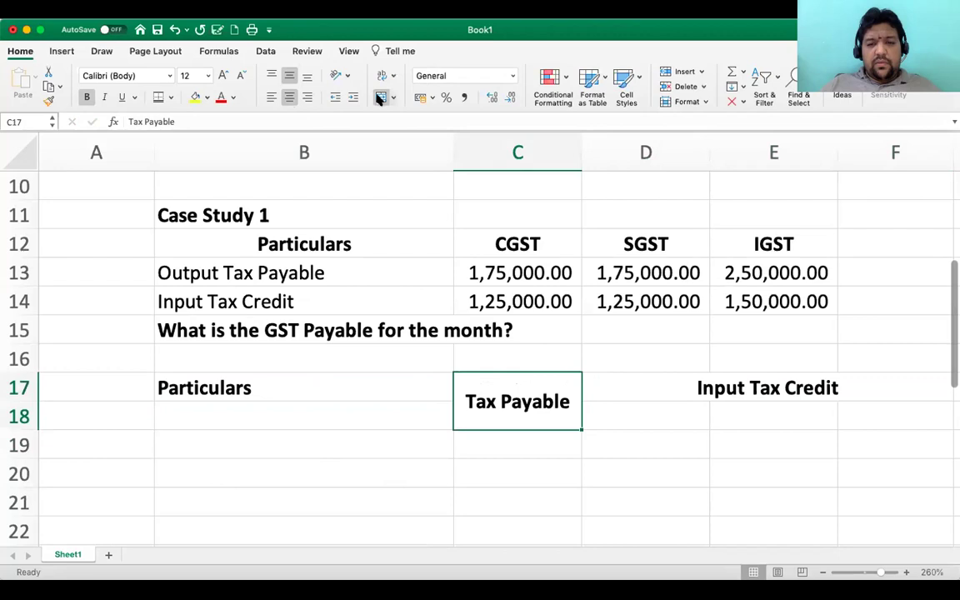
# Enter the subheadings "CGST", "SGST" and "IGST" in cells D18, E18 and F18 under Input Tax Credit.
pyautogui.press('Right')
pyautogui.press('Down')
pyautogui.write('CGST')
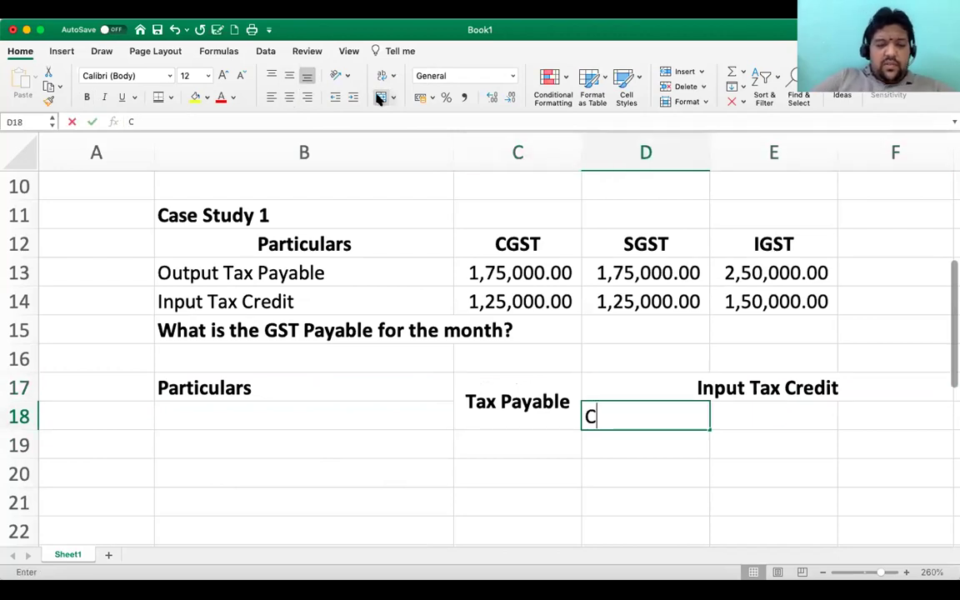
pyautogui.press('Return')
pyautogui.press('Up')
pyautogui.press('Right')
pyautogui.write('SGST')
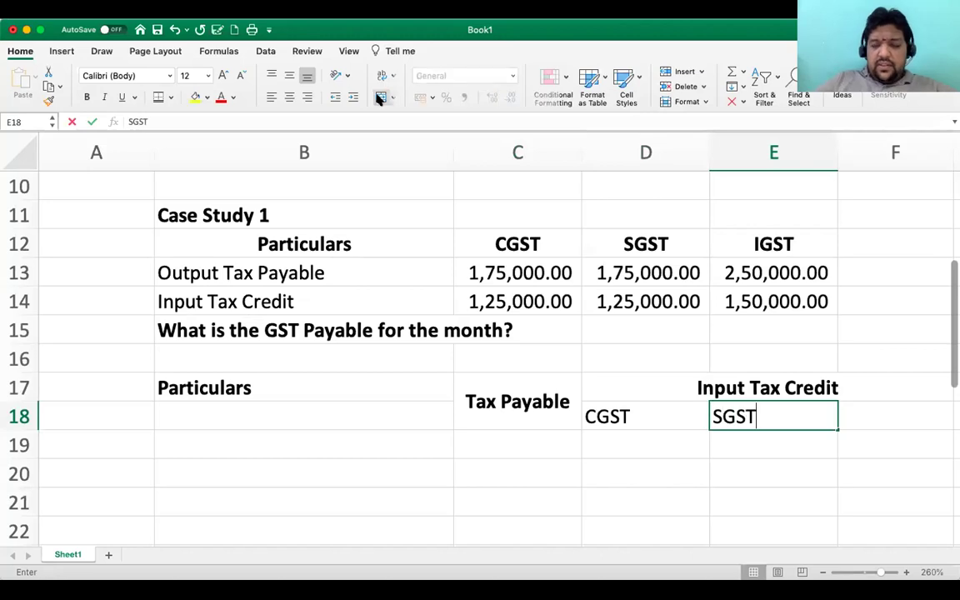
pyautogui.press('Return')
pyautogui.press('Up')
pyautogui.press('Right')
pyautogui.write('IGST')
pyautogui.press('Return')
# Make the CGST, SGST and IGST subheadings in D18 to F18 bold and centre them horizontally and vertically.
pyautogui.press('Up')
pyautogui.press('Left')
pyautogui.press('Left')
pyautogui.hotkey('shift', 'Right')
pyautogui.hotkey('shift', 'Right')
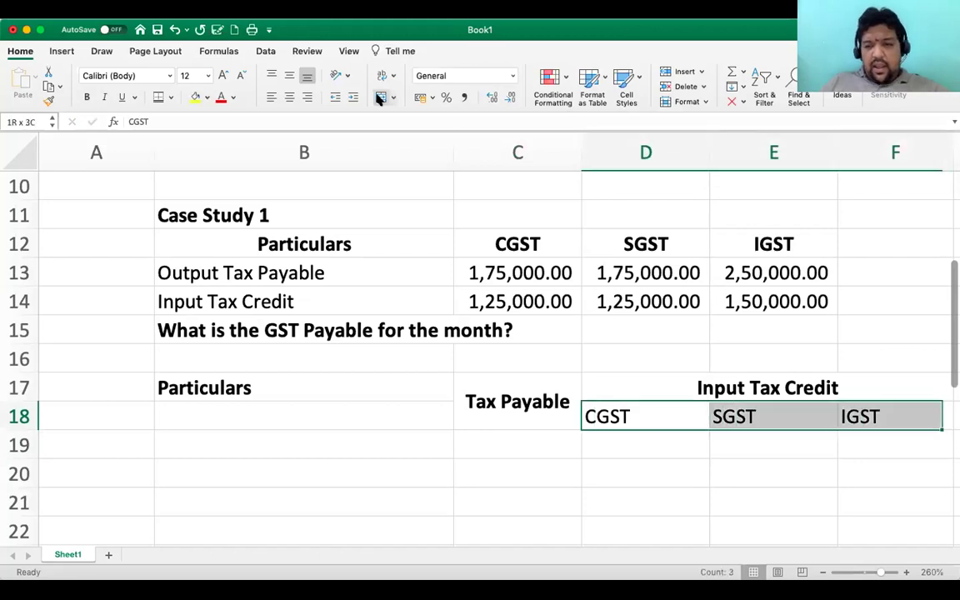
pyautogui.click(290, 97)
pyautogui.click(290, 75)
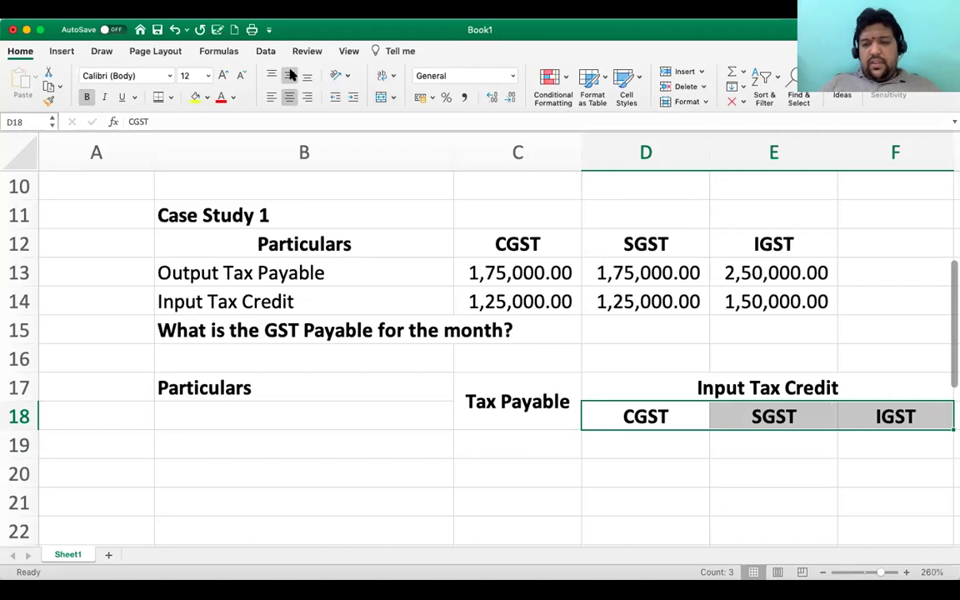
# Merge and centre cells G17 and G18 beside the Input Tax Credit heading.
pyautogui.press('Right')
pyautogui.press('Right')
pyautogui.press('Right')
pyautogui.press('Right')
pyautogui.press('Left')
pyautogui.press('Left')
pyautogui.press('Up')
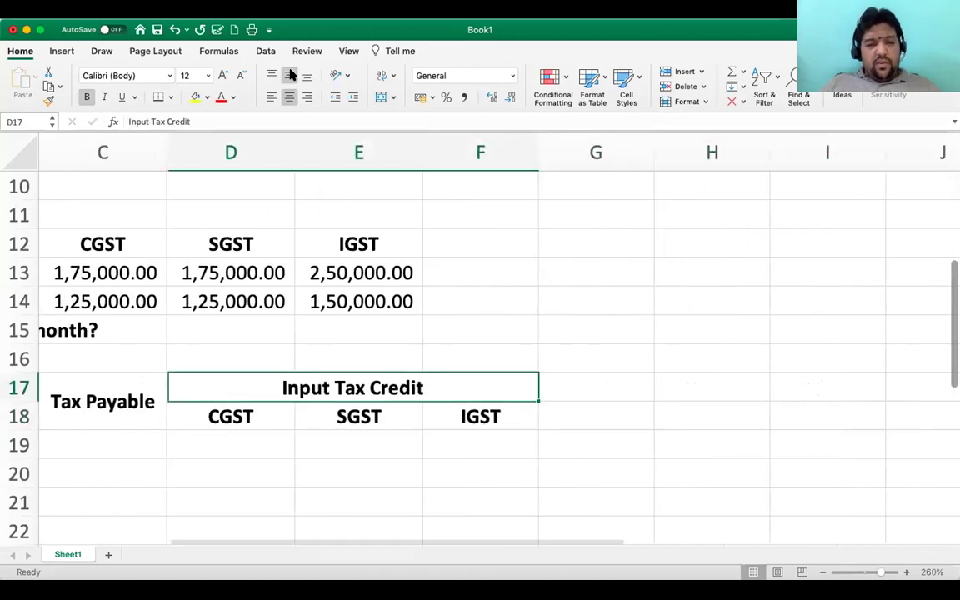
pyautogui.press('Right')
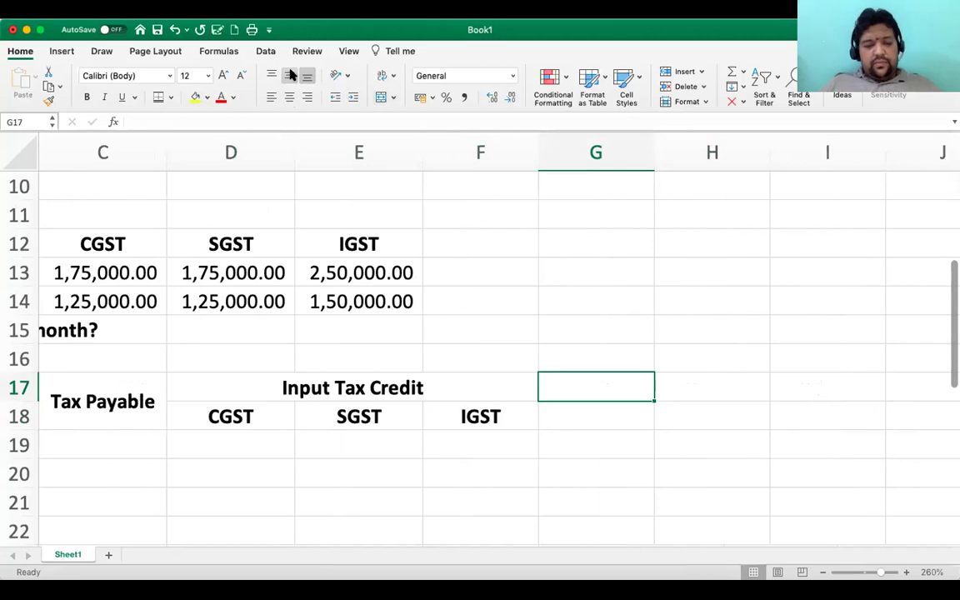
pyautogui.hotkey('shift', 'Down')
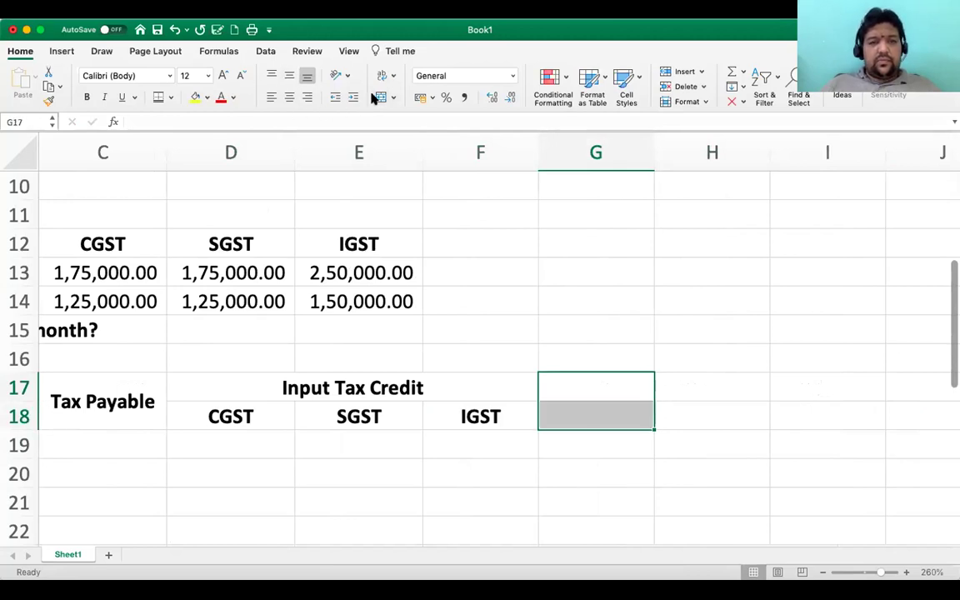
pyautogui.click(381, 98)
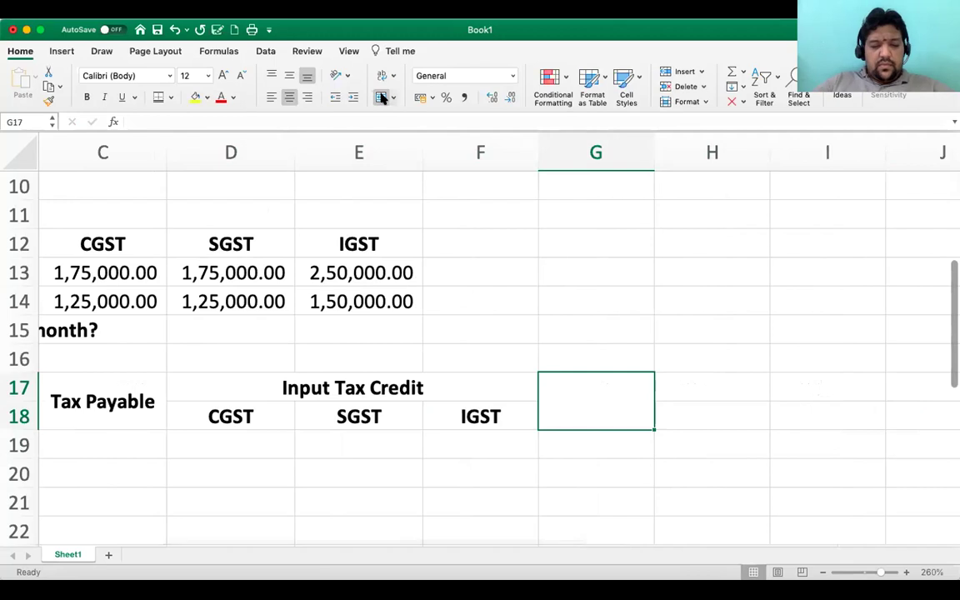
pyautogui.write('CASH')
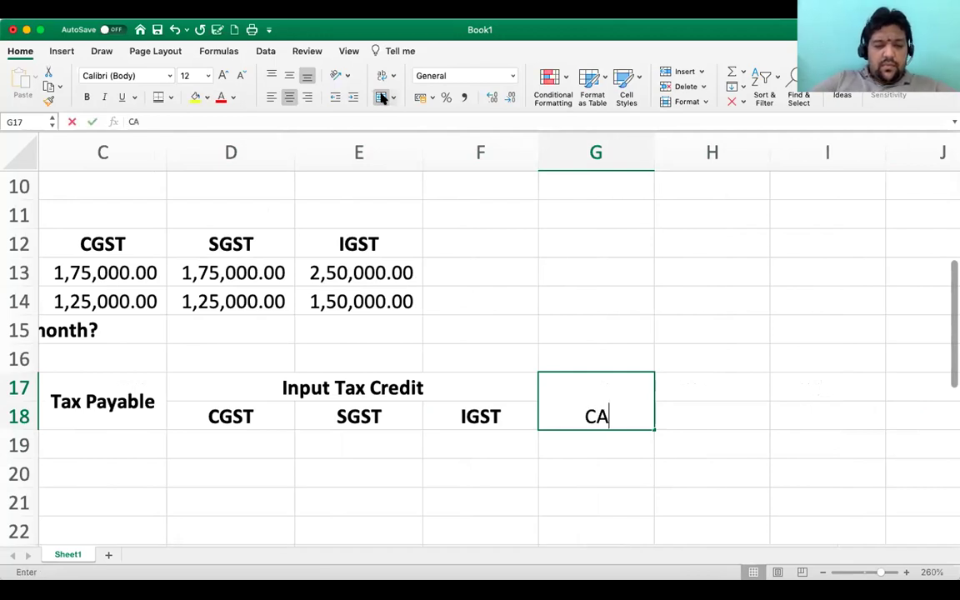
pyautogui.press('BackSpace')
pyautogui.press('BackSpace')
pyautogui.press('BackSpace')
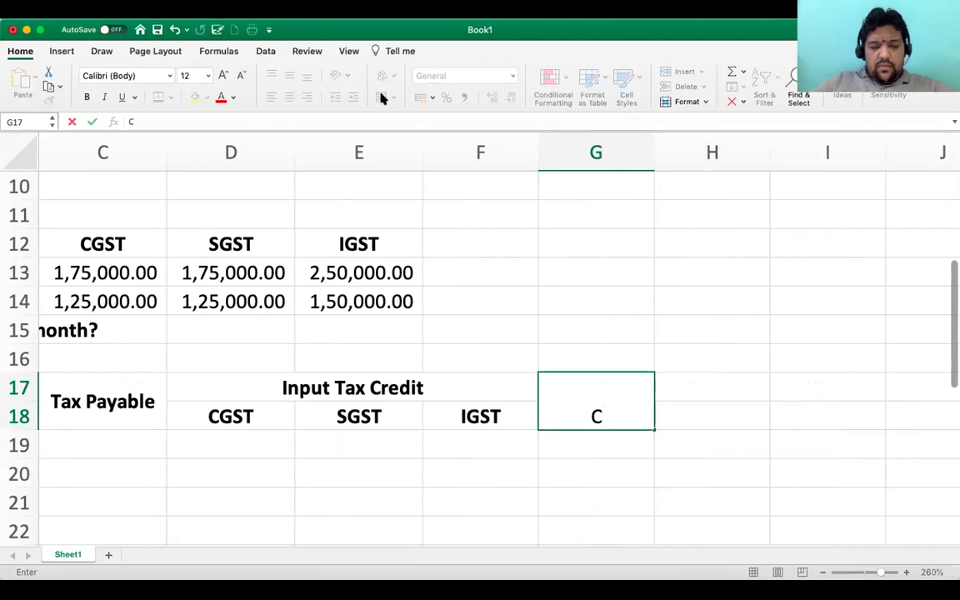
pyautogui.press('BackSpace')
pyautogui.write('T')
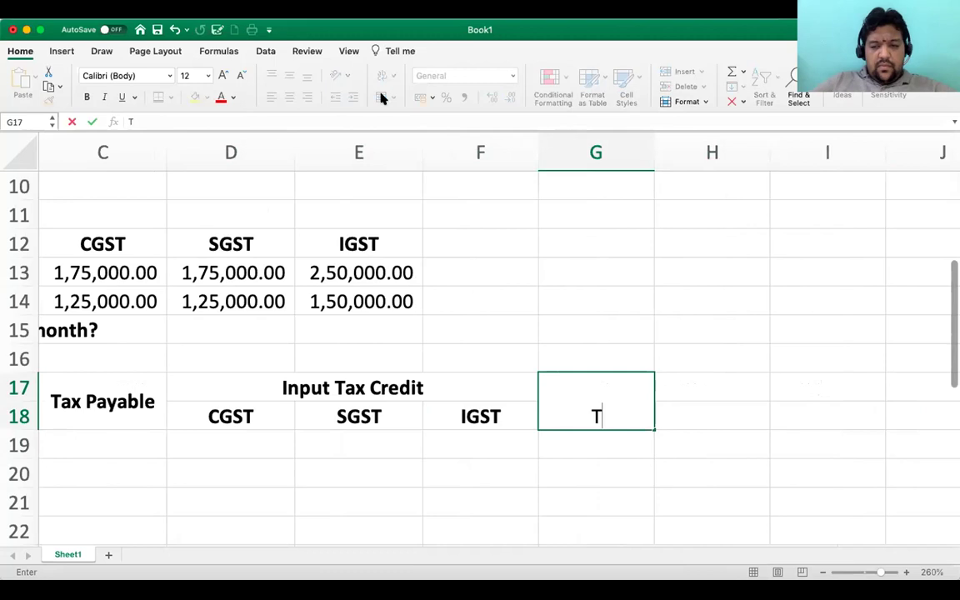
pyautogui.press('BackSpace')
pyautogui.write('TAX')
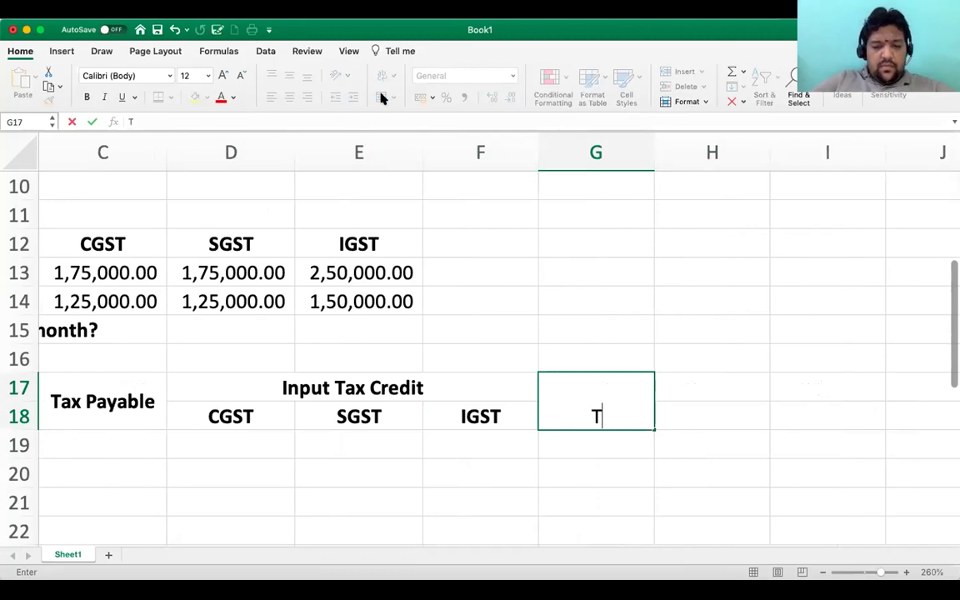
pyautogui.press('BackSpace')
pyautogui.press('BackSpace')
pyautogui.press('BackSpace')
pyautogui.write('NET')
pyautogui.press('BackSpace')
pyautogui.press('BackSpace')
pyautogui.press('BackSpace')
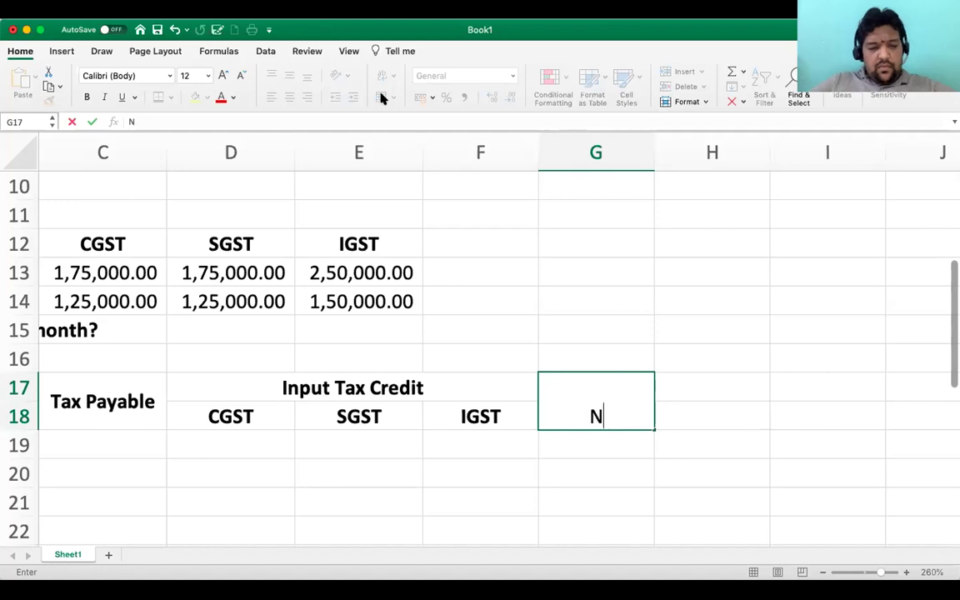
# Enter a net tax payable heading in the merged cell G17.
pyautogui.write('Net')
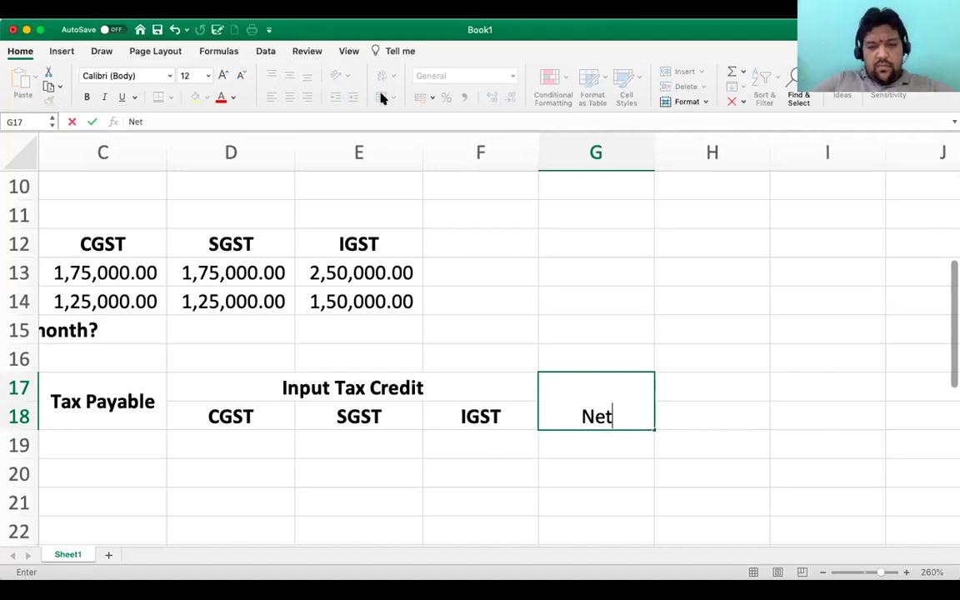
pyautogui.write(' tax')
pyautogui.press('BackSpace')
pyautogui.press('BackSpace')
pyautogui.press('BackSpace')
pyautogui.press('BackSpace')
pyautogui.write('Ta')
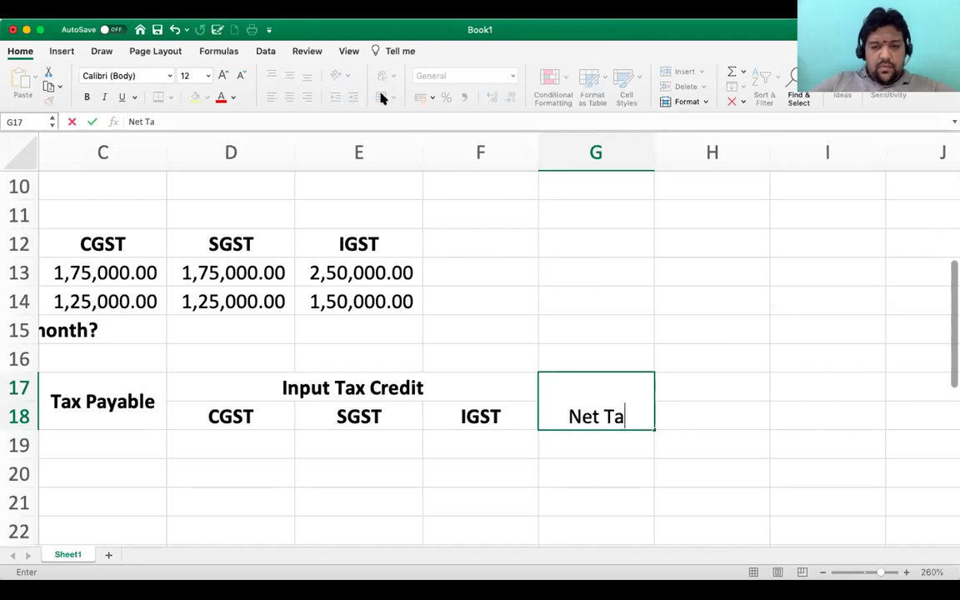
pyautogui.write('x ayable')
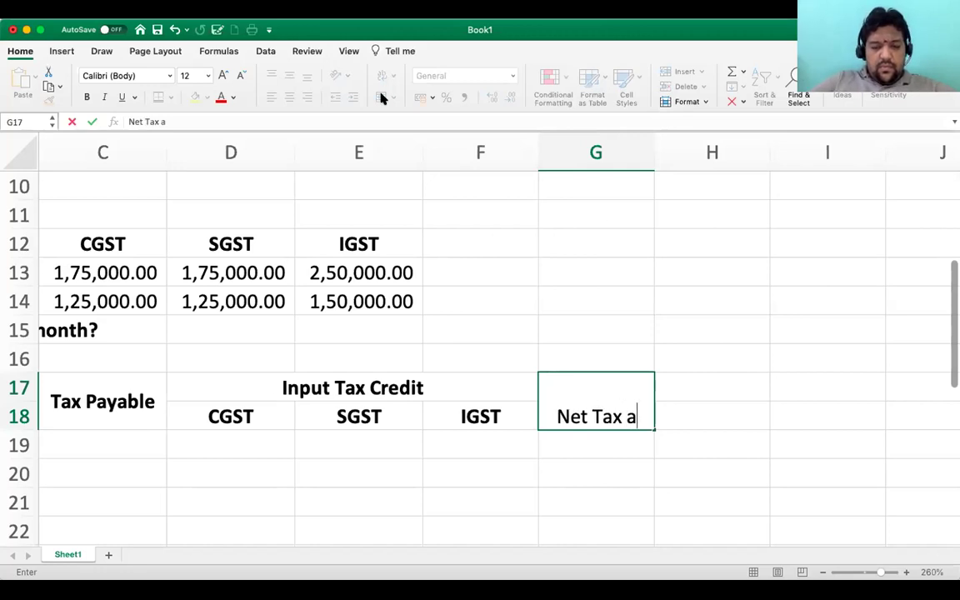
pyautogui.press('Return')
pyautogui.press('Up')
# Correct the heading in G17 to "Net Tax Payable", wrap its text and make it bold.
pyautogui.click(336, 75)
pyautogui.click(161, 121)
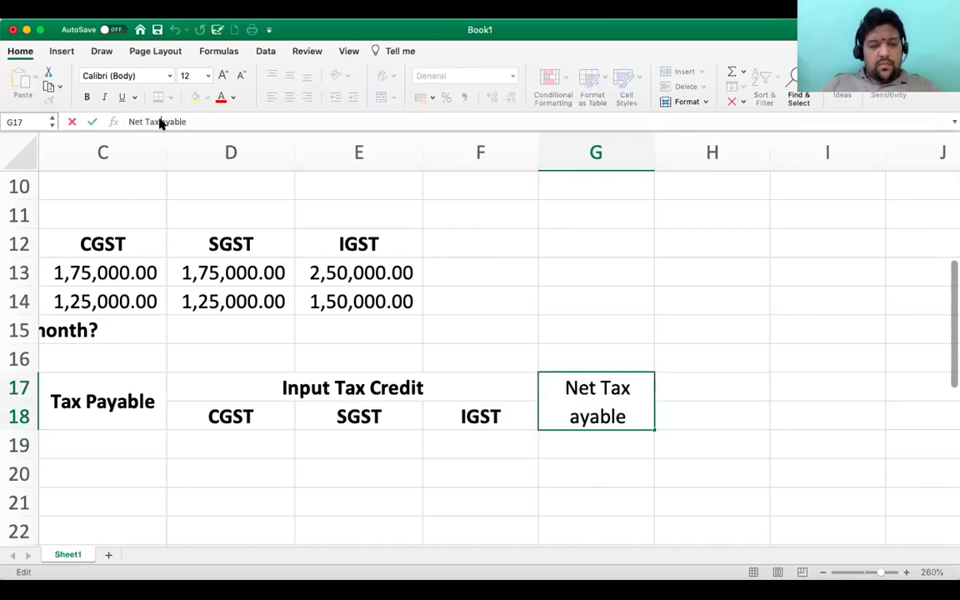
pyautogui.write('P')
pyautogui.press('Return')
pyautogui.press('Up')
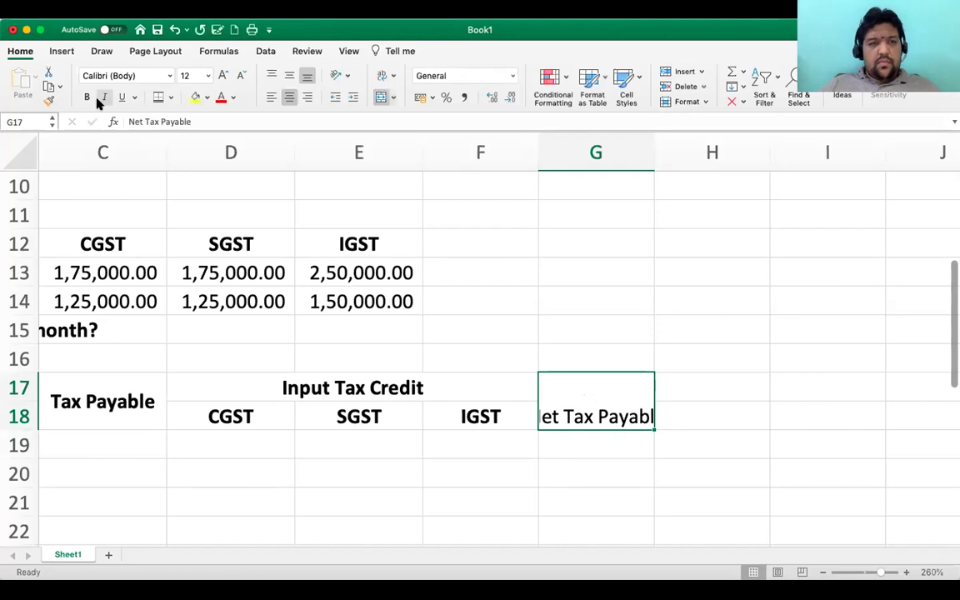
pyautogui.click(381, 75)
pyautogui.press('super+b')
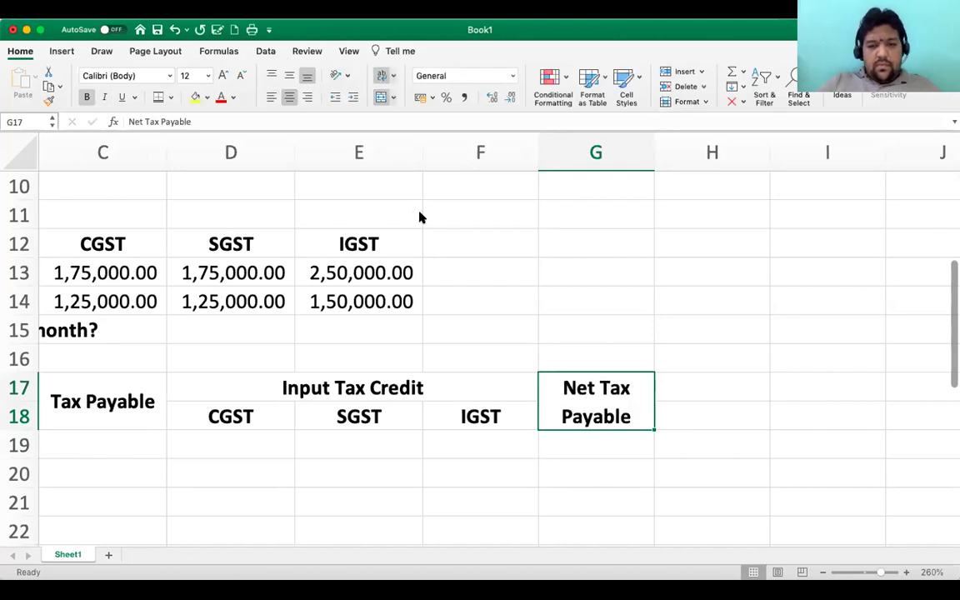
# Copy the merged Net Tax Payable heading cell into H17.
pyautogui.press('Right')
pyautogui.press('Left')
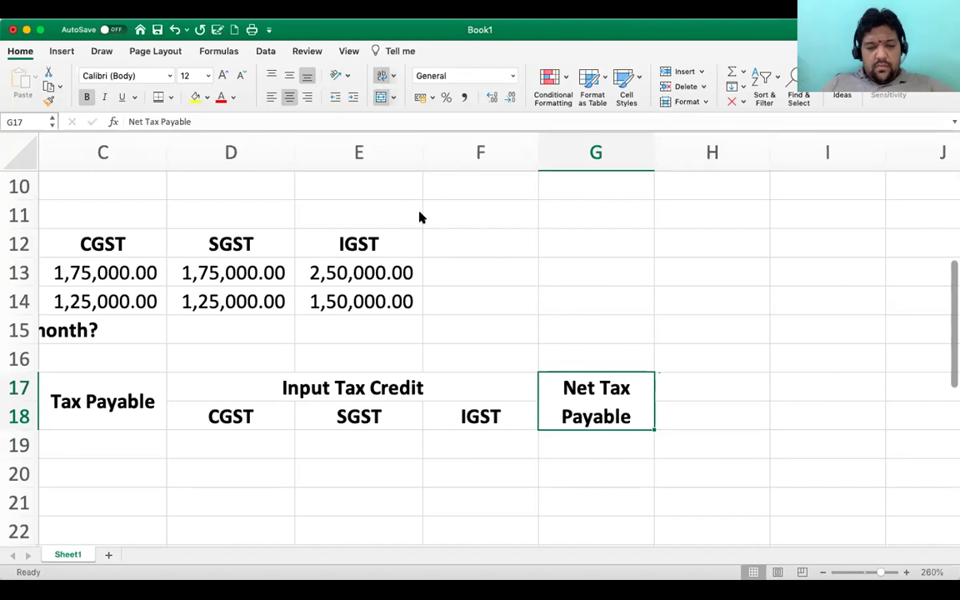
pyautogui.press('super+c')
pyautogui.press('Right')
pyautogui.press('Up')
pyautogui.press('Return')
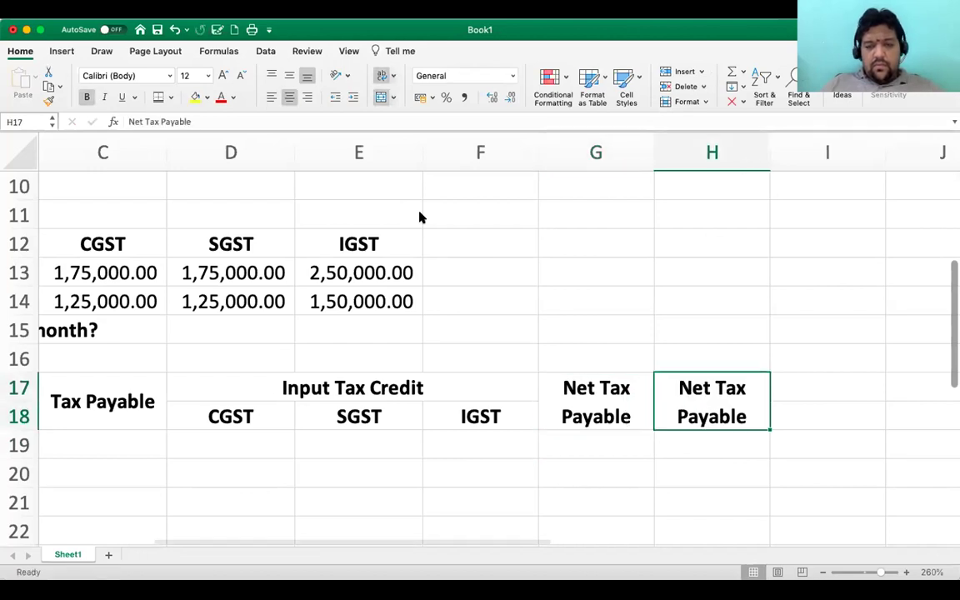
# Replace the copied heading in H17 with "Cash Payable".
pyautogui.write('Cash ')
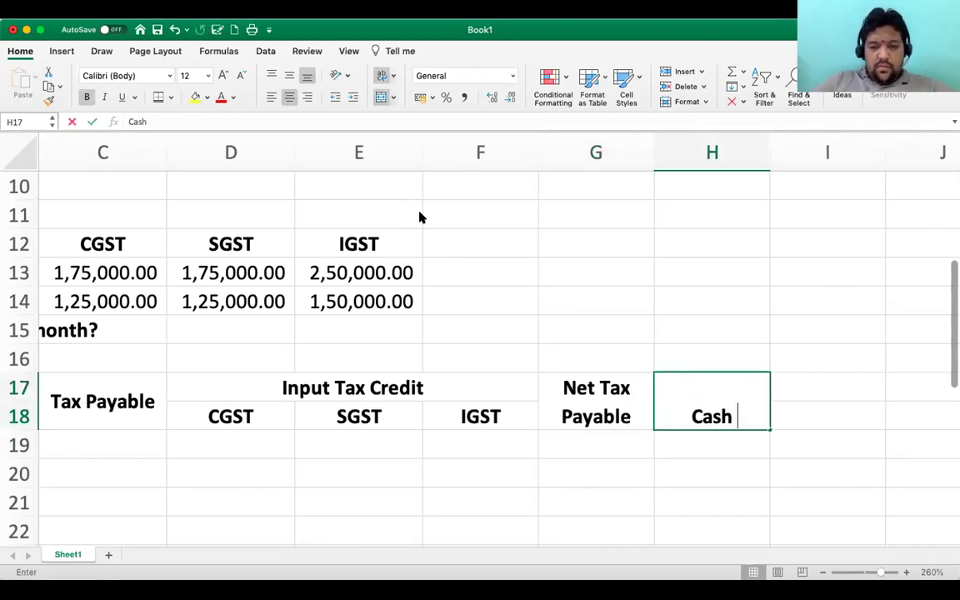
pyautogui.write('Paya')
pyautogui.write('e')
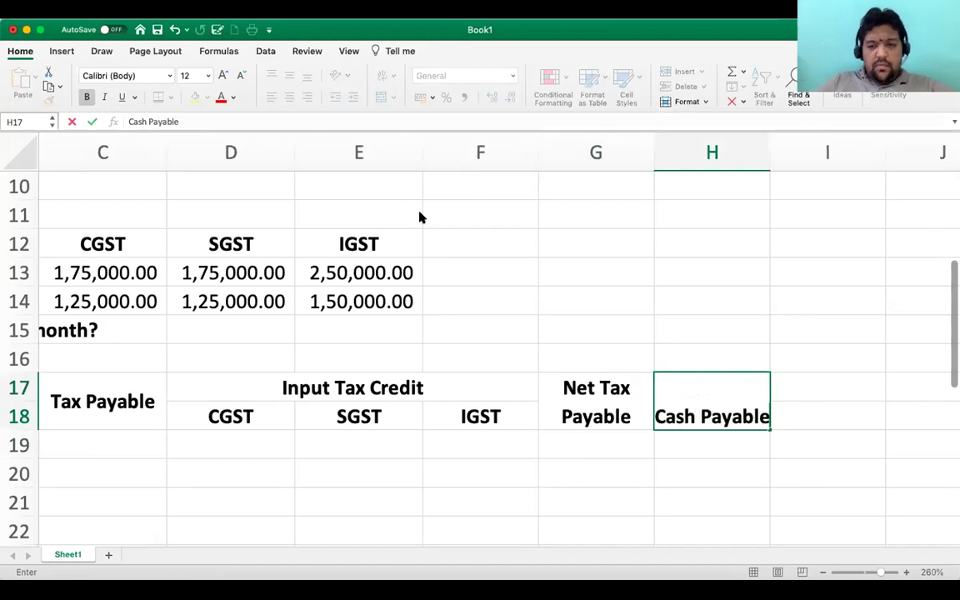
pyautogui.press('Return')
pyautogui.press('Up')
pyautogui.press('Down')
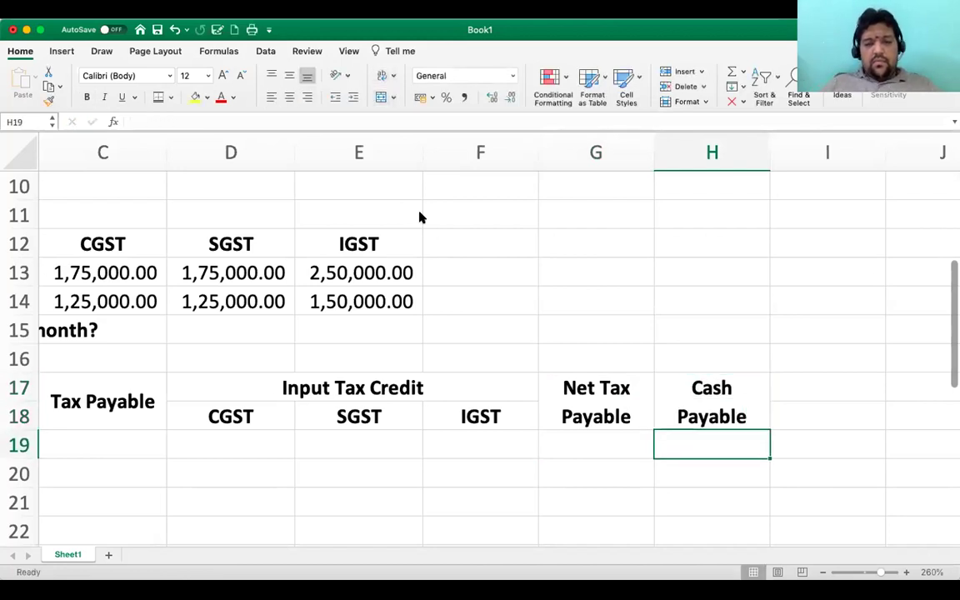
# Merge and centre the Particulars heading across B17:B18, and align it to the middle vertically.
pyautogui.press('Left')
pyautogui.press('Left')
pyautogui.press('Left')
pyautogui.press('Up')
pyautogui.press('Up')
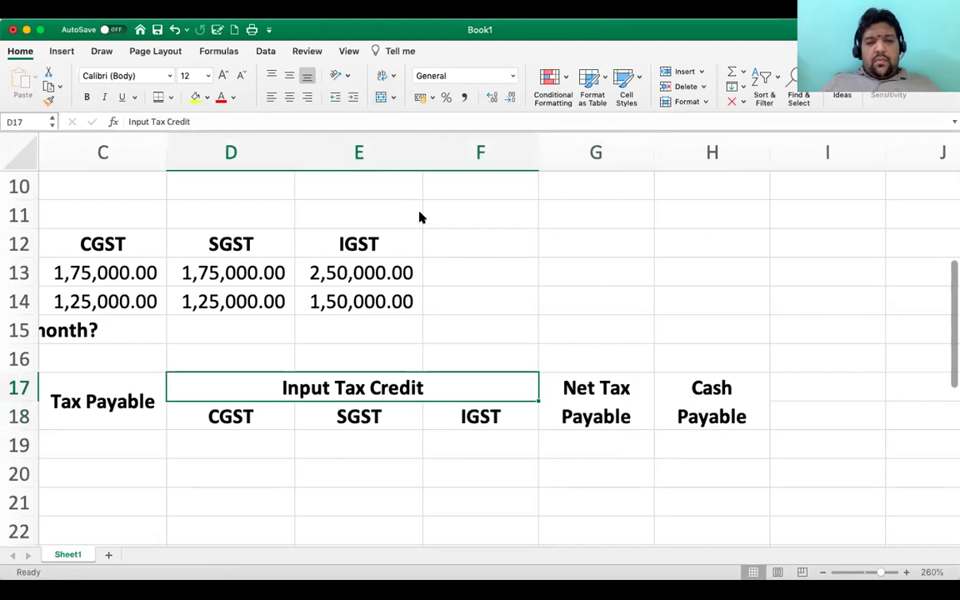
pyautogui.press('Left')
pyautogui.press('Left')
pyautogui.press('Left')
pyautogui.press('Right')
pyautogui.hotkey('shift', 'Down')
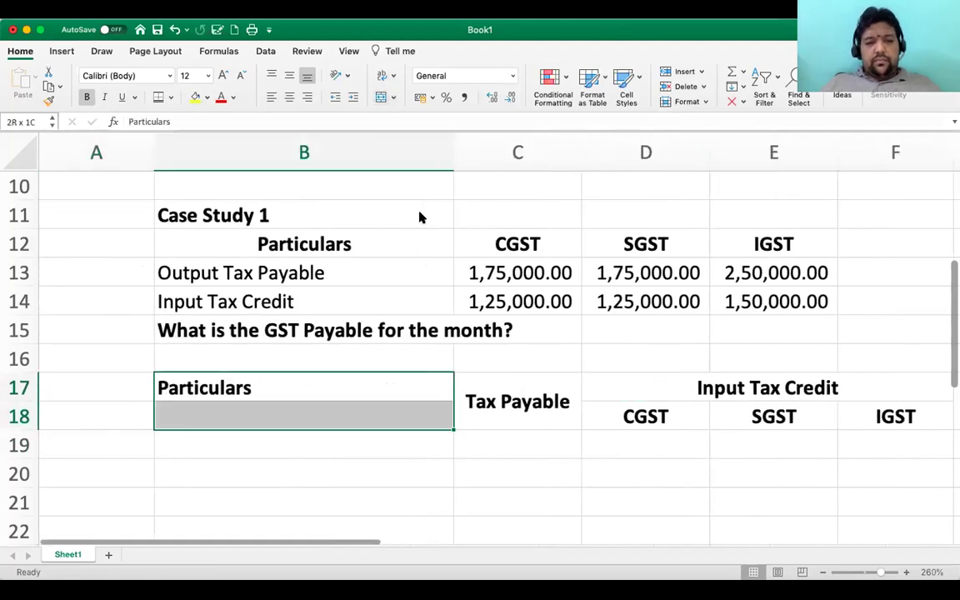
pyautogui.click(382, 77)
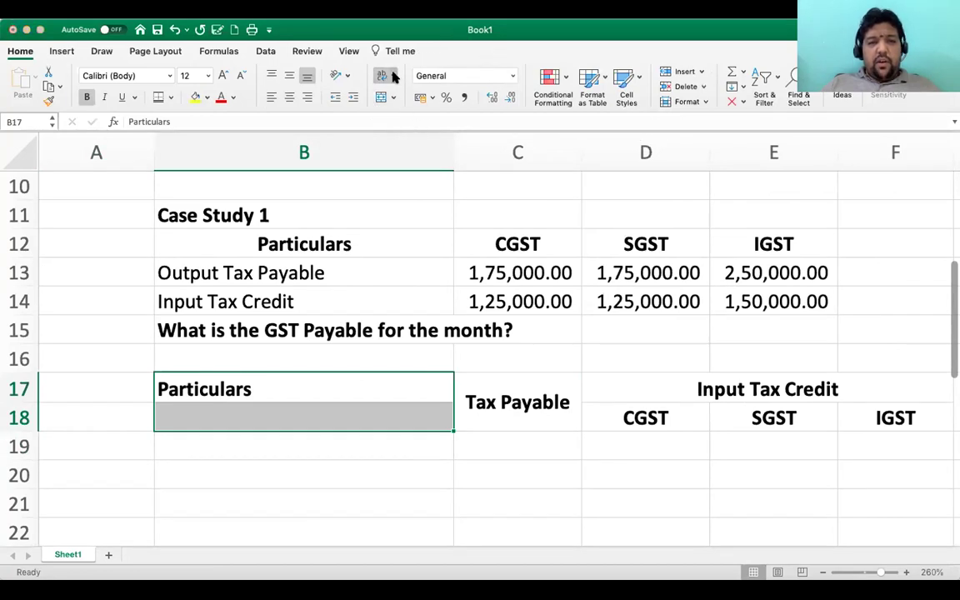
pyautogui.press('super+z')
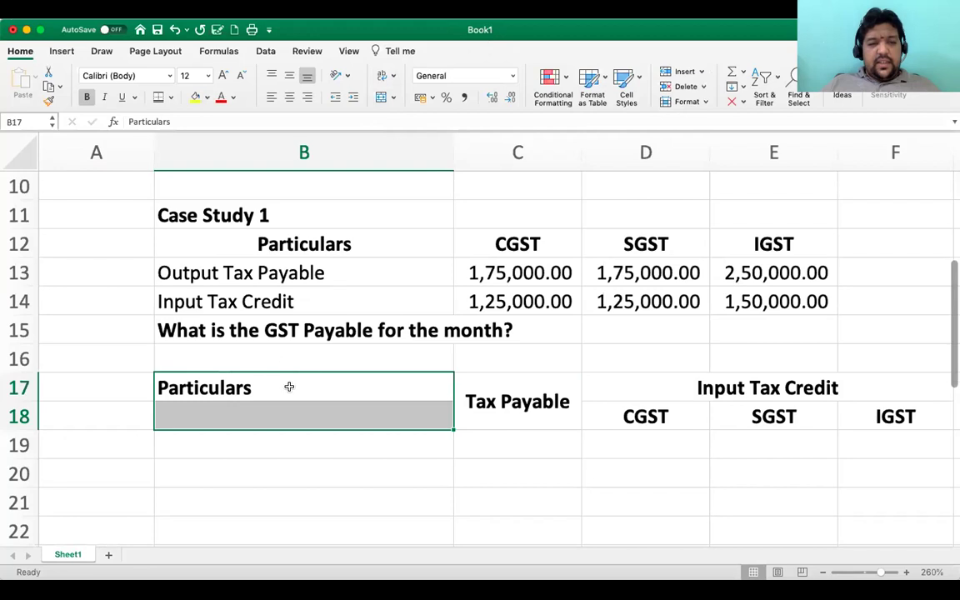
pyautogui.click(380, 98)
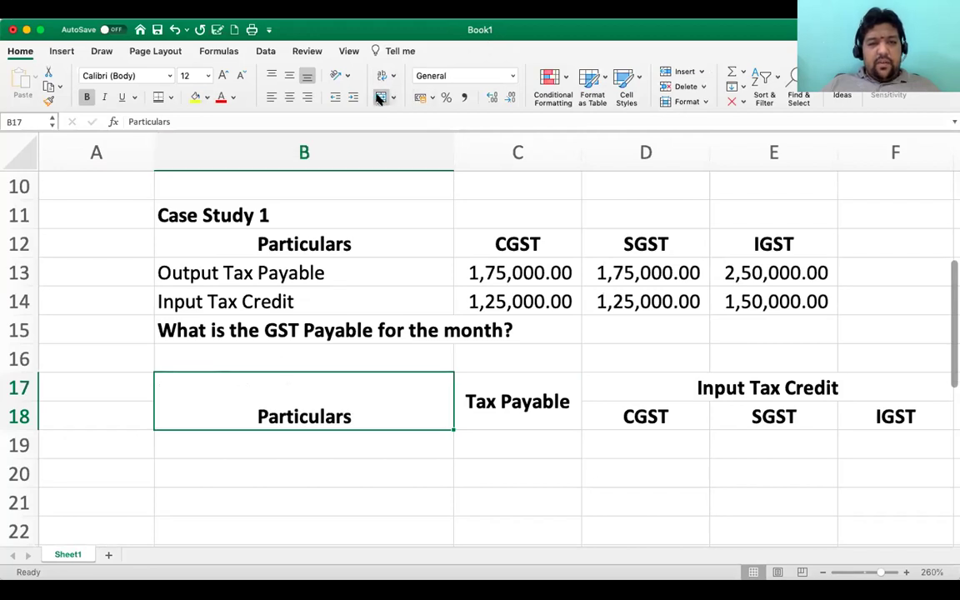
pyautogui.click(289, 77)
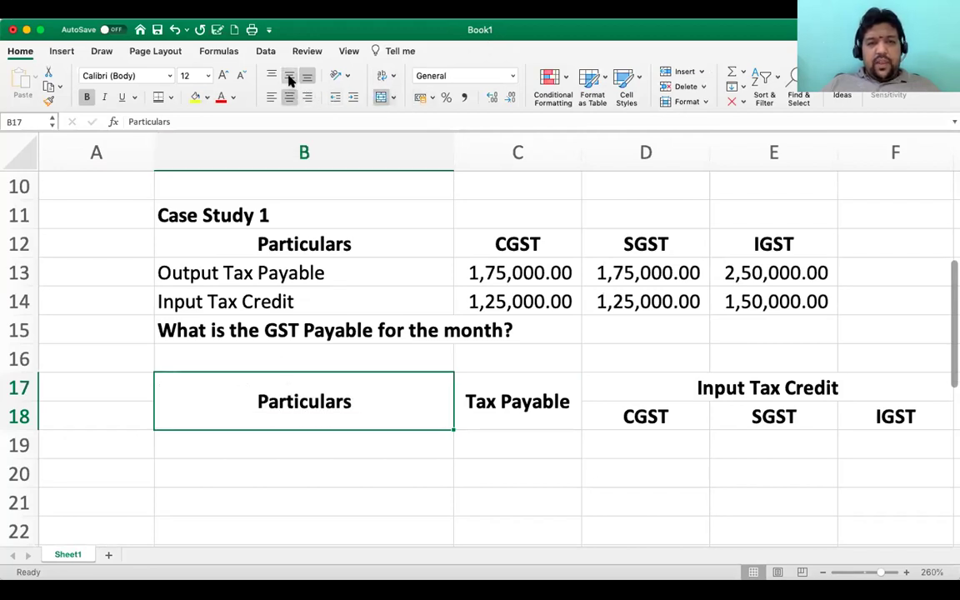
# Label row 20 of the set-off table "Intergrated Tax" in the Particulars column.
pyautogui.click(394, 452)
pyautogui.press('Down')
pyautogui.write('IGST')
pyautogui.press('Return')
pyautogui.press('Up')
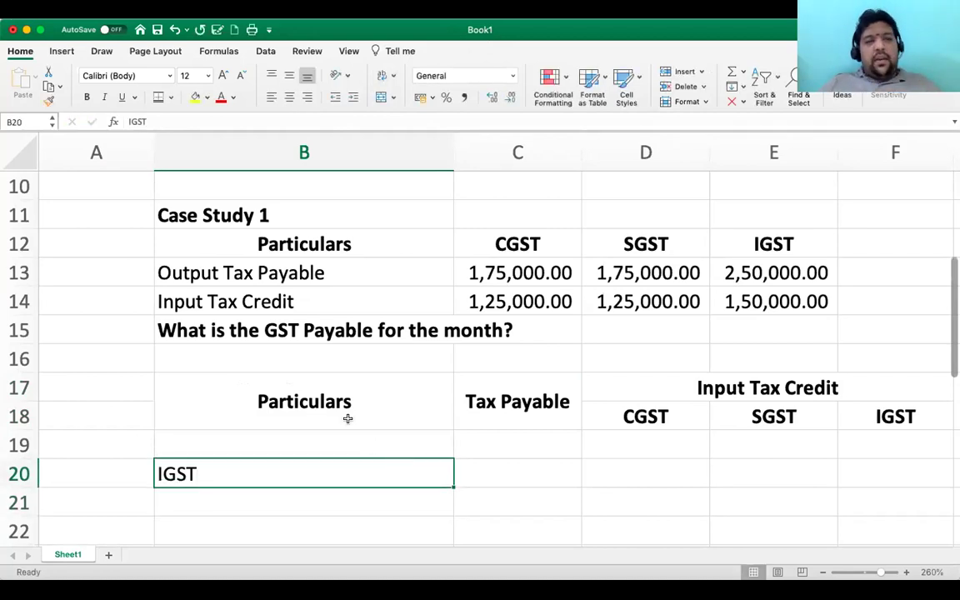
pyautogui.click(130, 122)
pyautogui.write('ntergrated ')
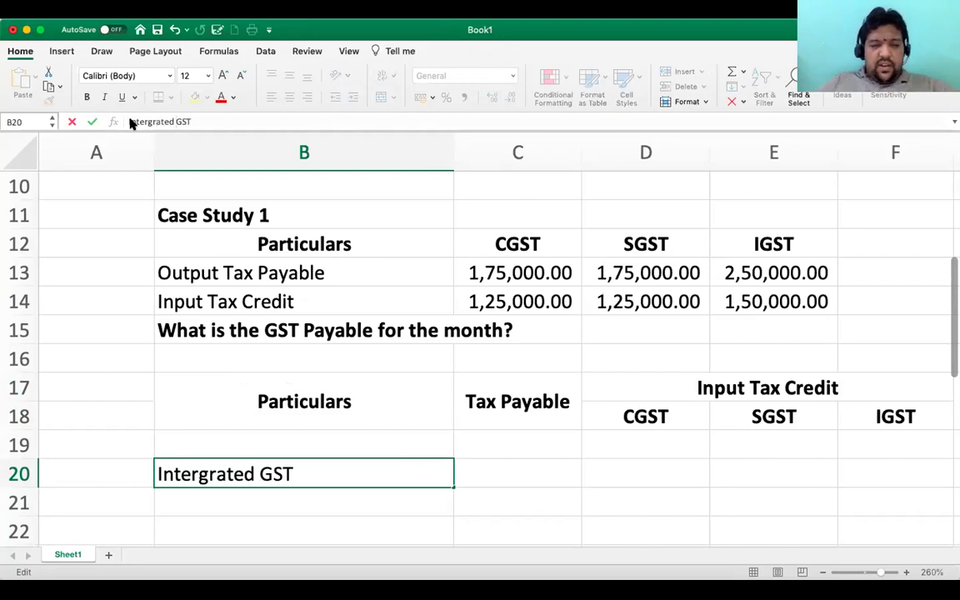
pyautogui.write('T')
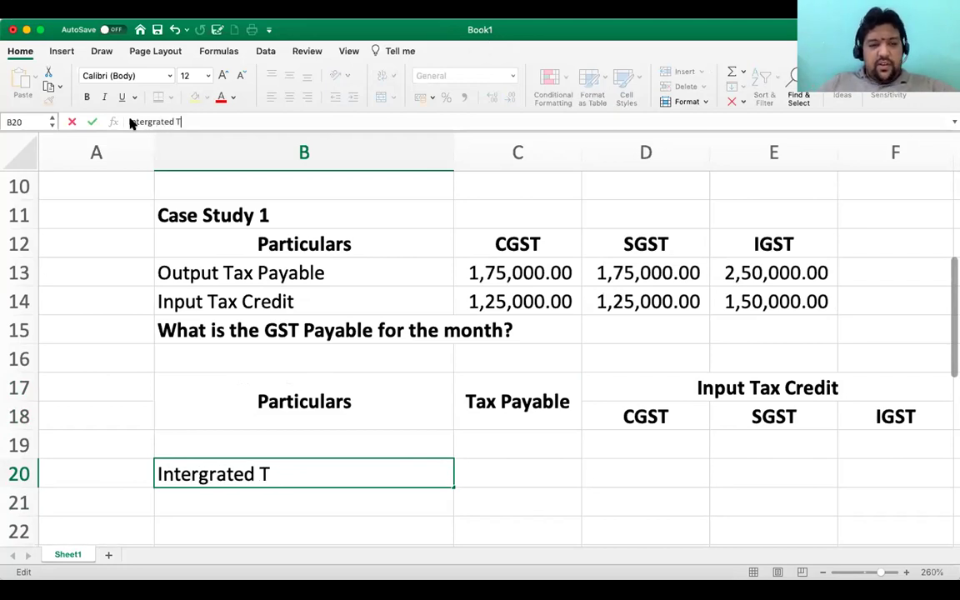
pyautogui.write('ax')
pyautogui.press('Return')
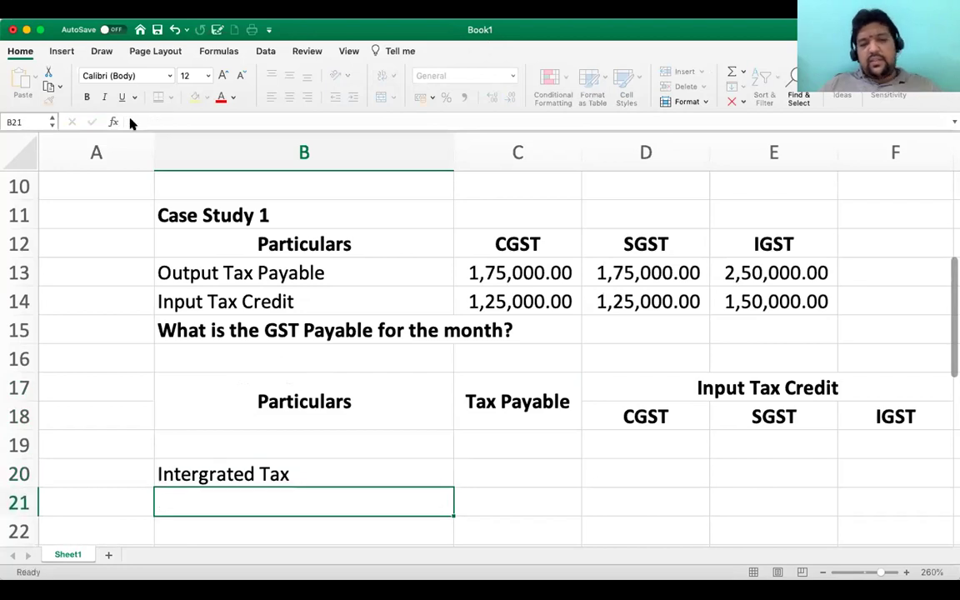
# Enter 250000 as the tax payable for the Intergrated Tax row in C20.
pyautogui.press('Up')
pyautogui.press('Right')
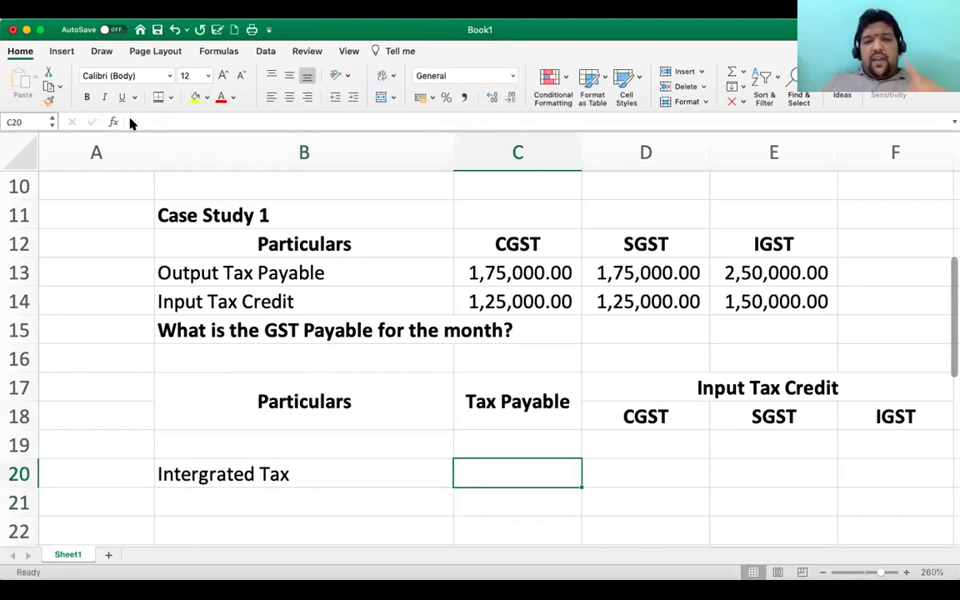
pyautogui.write('2')
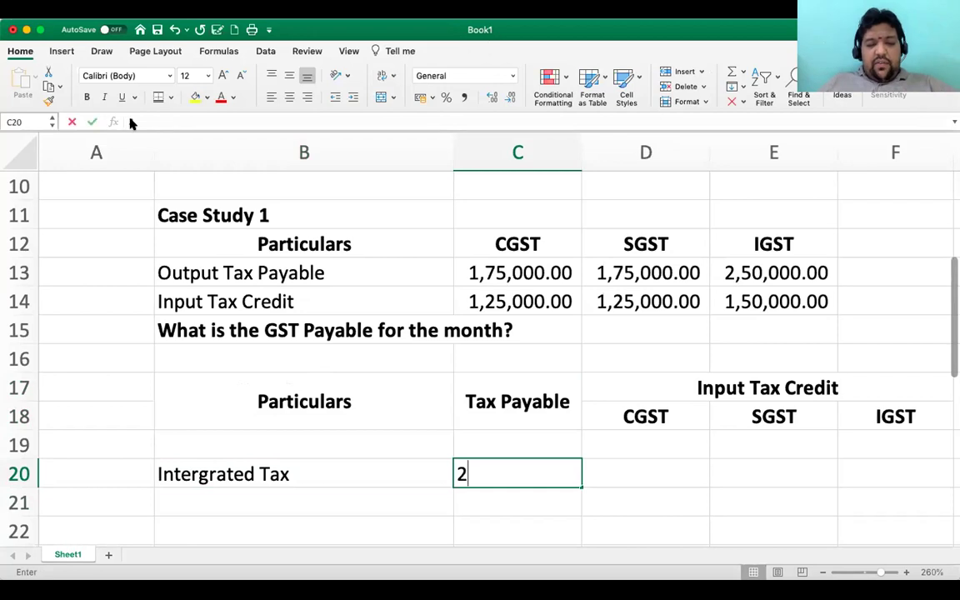
pyautogui.write('50000')
pyautogui.press('Return')
# Apply the comma number style to the amount cells C19:I26 of the set-off table.
pyautogui.press('Up')
pyautogui.press('Up')
pyautogui.press('Left')
pyautogui.press('Right')
pyautogui.hotkey('shift', 'Down')
pyautogui.hotkey('shift', 'Down')
pyautogui.hotkey('shift', 'Down')
pyautogui.hotkey('shift', 'Down')
pyautogui.hotkey('shift', 'Down')
pyautogui.hotkey('shift', 'Down')
pyautogui.hotkey('shift', 'Down')
pyautogui.hotkey('shift', 'Right')
pyautogui.hotkey('shift', 'Right')
pyautogui.hotkey('shift', 'Right')
pyautogui.hotkey('shift', 'Right')
pyautogui.hotkey('shift', 'Right')
pyautogui.hotkey('shift', 'Right')
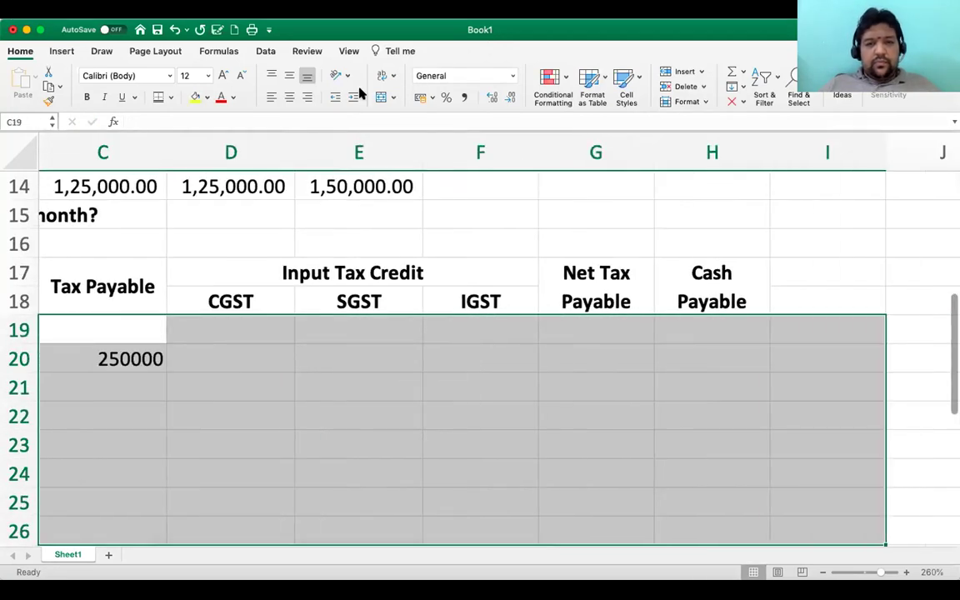
pyautogui.click(464, 99)
pyautogui.press('Left')
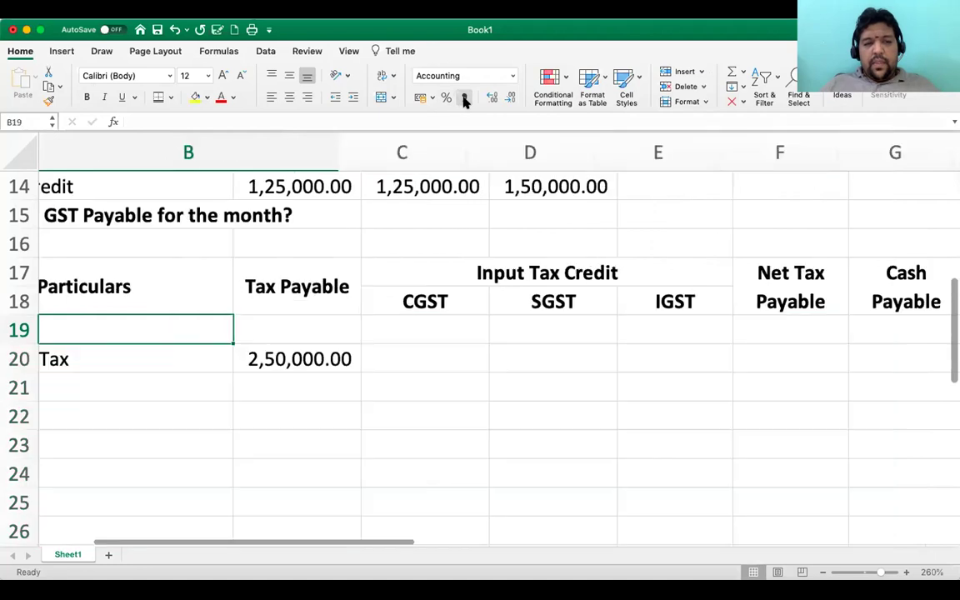
# Examine the Case Study 1 output tax and input tax credit figures alongside the Intergrated Tax row of the set-off table.
pyautogui.press('Right')
pyautogui.press('Down')
pyautogui.press('Right')
pyautogui.press('Up')
pyautogui.press('Up')
pyautogui.press('Down')
pyautogui.press('Down')
pyautogui.press('Right')
pyautogui.press('Right')
pyautogui.press('Up')
pyautogui.press('Up')
pyautogui.press('Up')
pyautogui.press('Up')
pyautogui.press('Up')
pyautogui.press('Up')
pyautogui.press('Up')
pyautogui.press('Up')
pyautogui.press('Up')
pyautogui.press('Up')
pyautogui.press('Up')
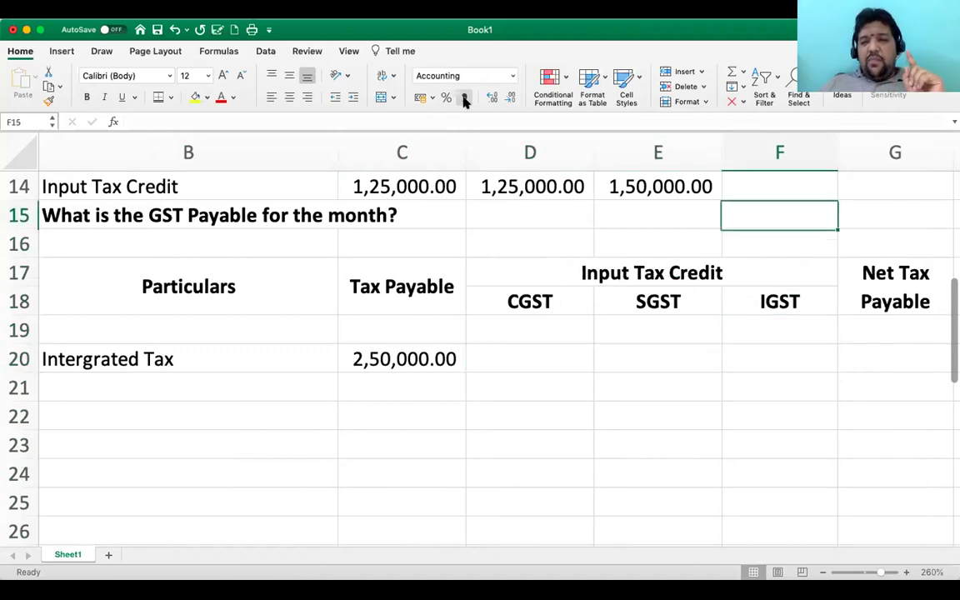
pyautogui.press('Down')
pyautogui.press('Down')
pyautogui.press('Down')
pyautogui.press('Down')
pyautogui.press('Down')
pyautogui.press('Down')
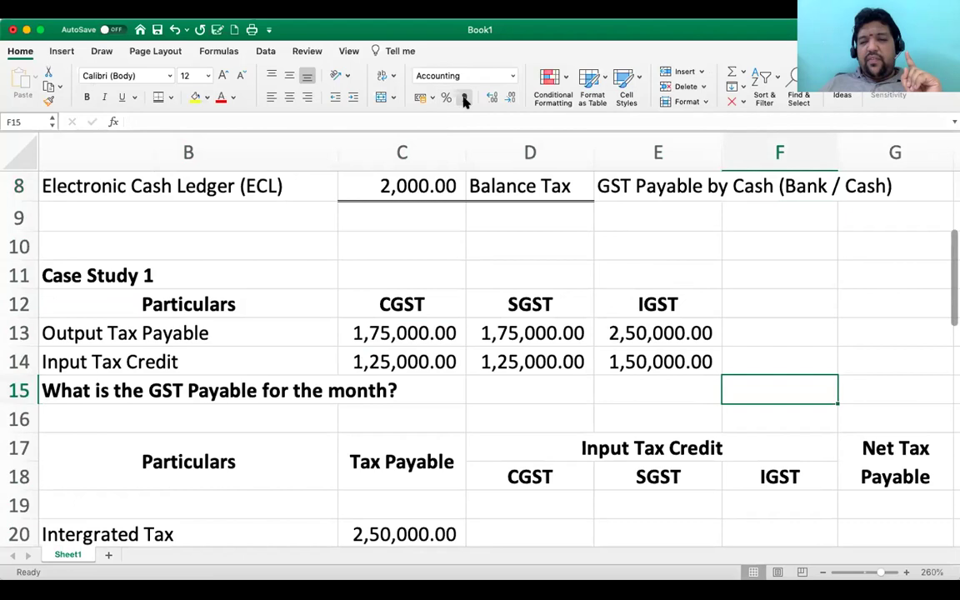
pyautogui.press('Up')
pyautogui.press('Left')
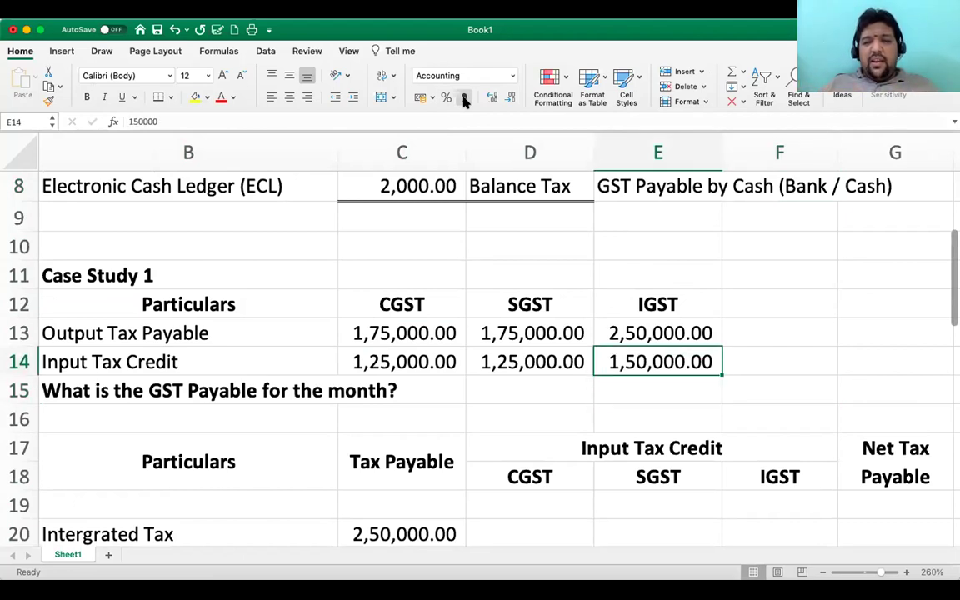
pyautogui.press('Left')
pyautogui.press('Up')
pyautogui.press('Left')
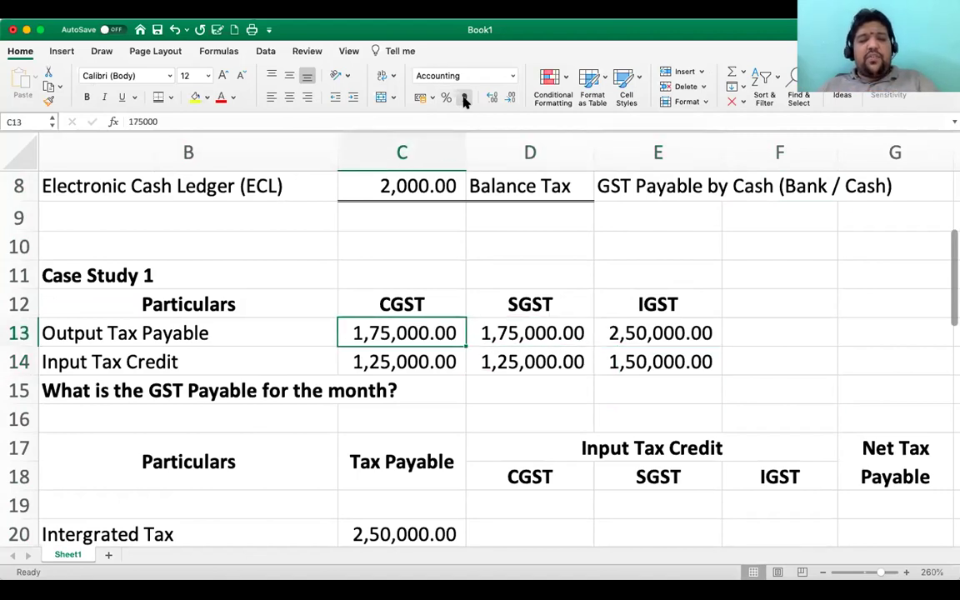
pyautogui.press('Right')
pyautogui.press('Right')
pyautogui.press('Down')
pyautogui.press('Down')
pyautogui.press('Down')
pyautogui.press('Down')
pyautogui.press('Down')
pyautogui.press('Down')
pyautogui.press('Down')
pyautogui.press('Down')
pyautogui.press('Up')
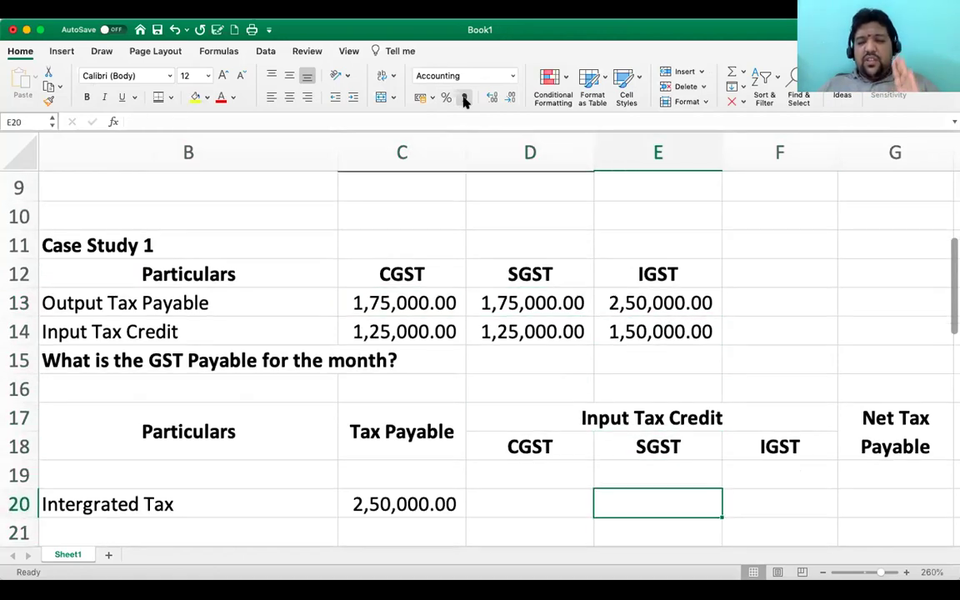
pyautogui.press('Right')
pyautogui.press('Left')
pyautogui.press('Left')
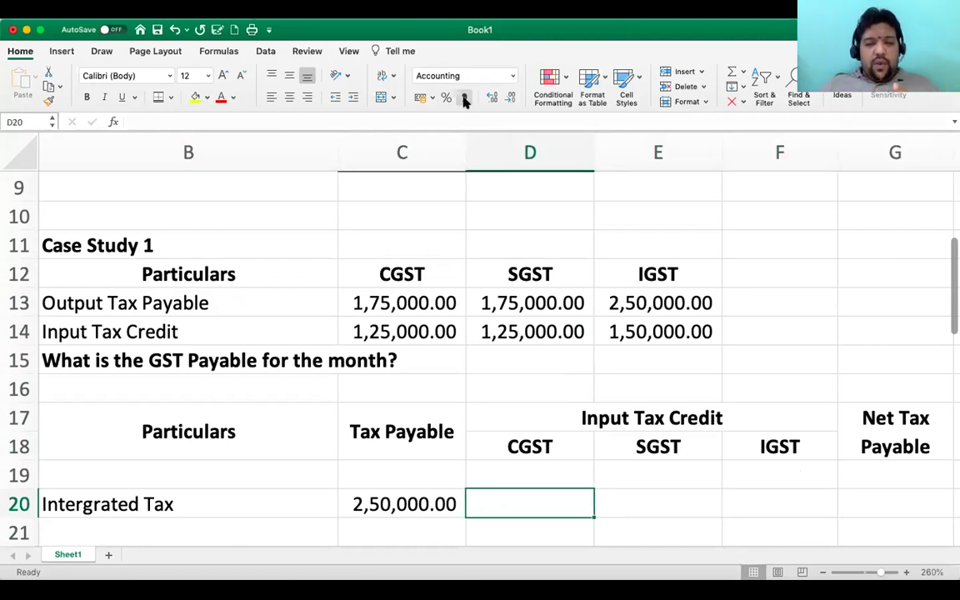
pyautogui.press('Left')
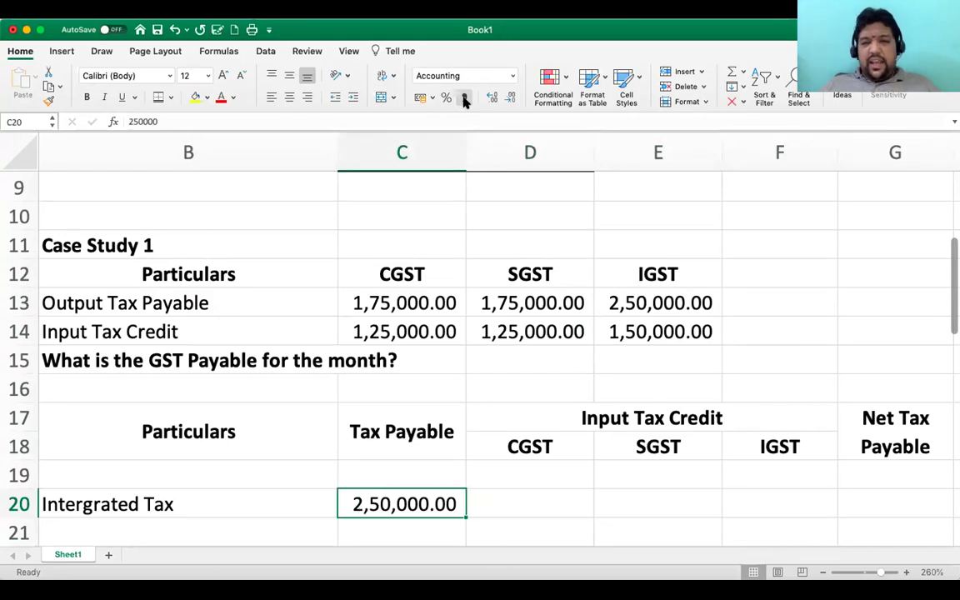
# Enter 150000 as the IGST input tax credit for the Intergrated Tax row in F20.
pyautogui.press('Right')
pyautogui.press('Right')
pyautogui.press('Right')
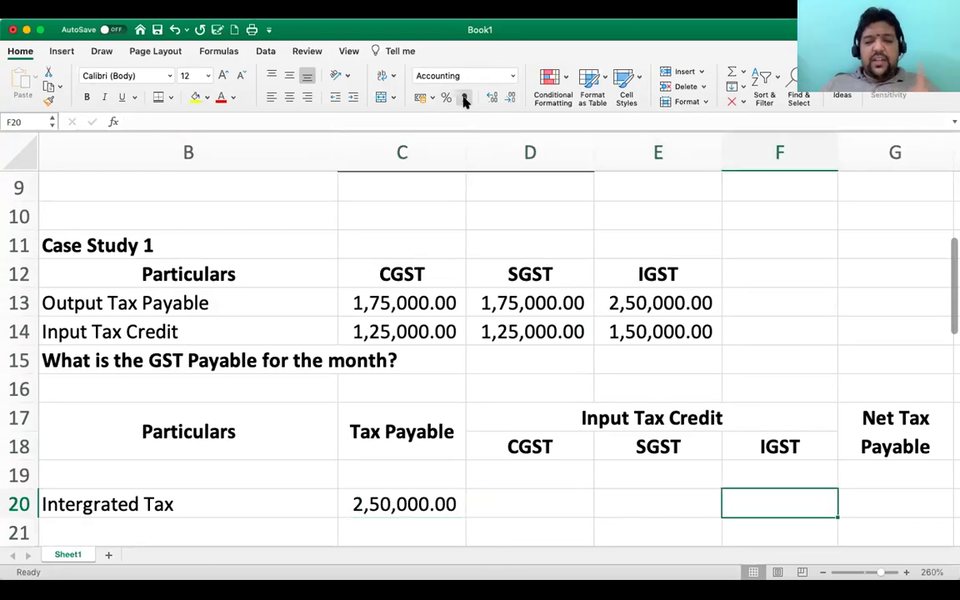
pyautogui.write('15')
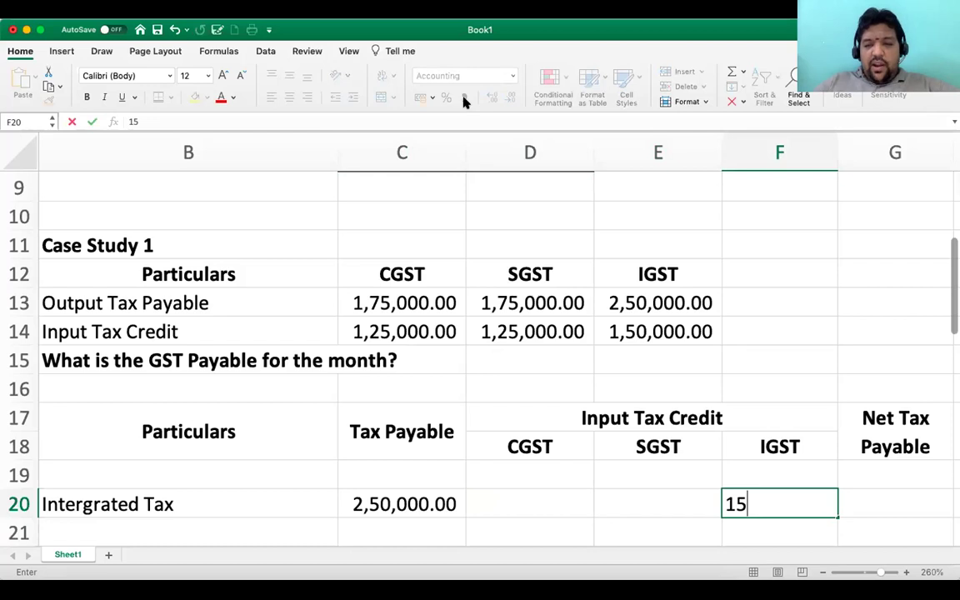
pyautogui.write('00000')
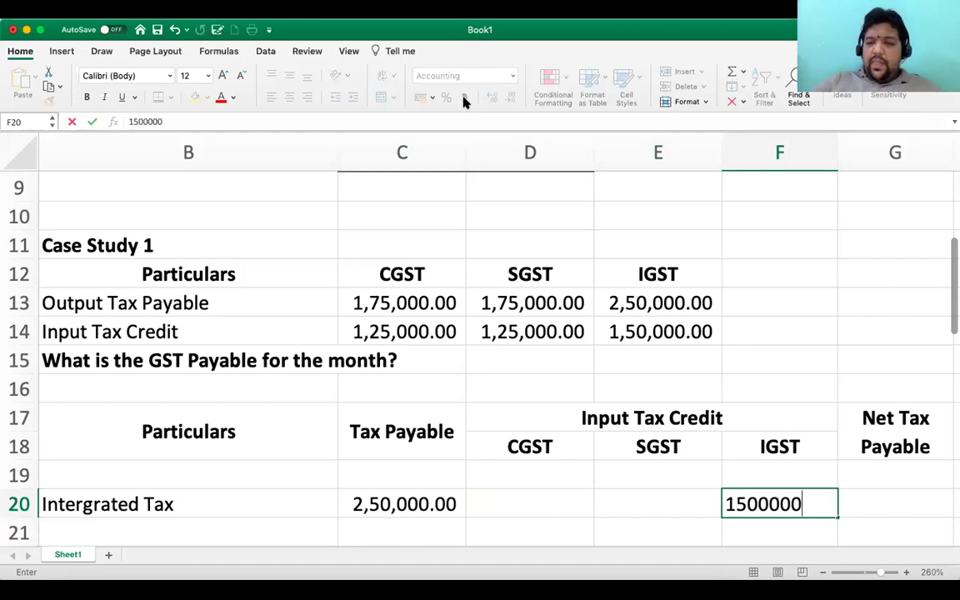
pyautogui.press('Return')
pyautogui.press('Up')
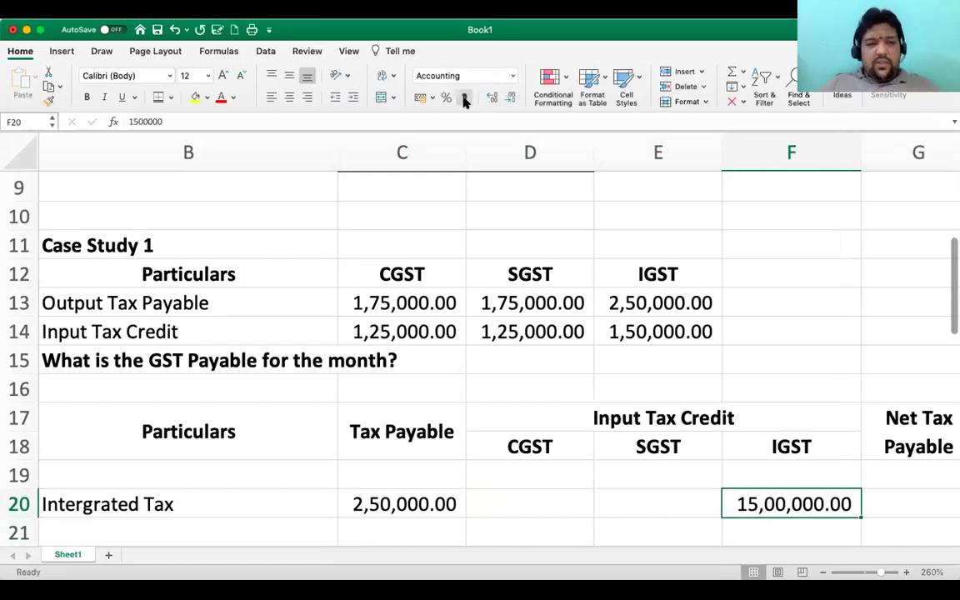
pyautogui.press('F2')
pyautogui.press('BackSpace')
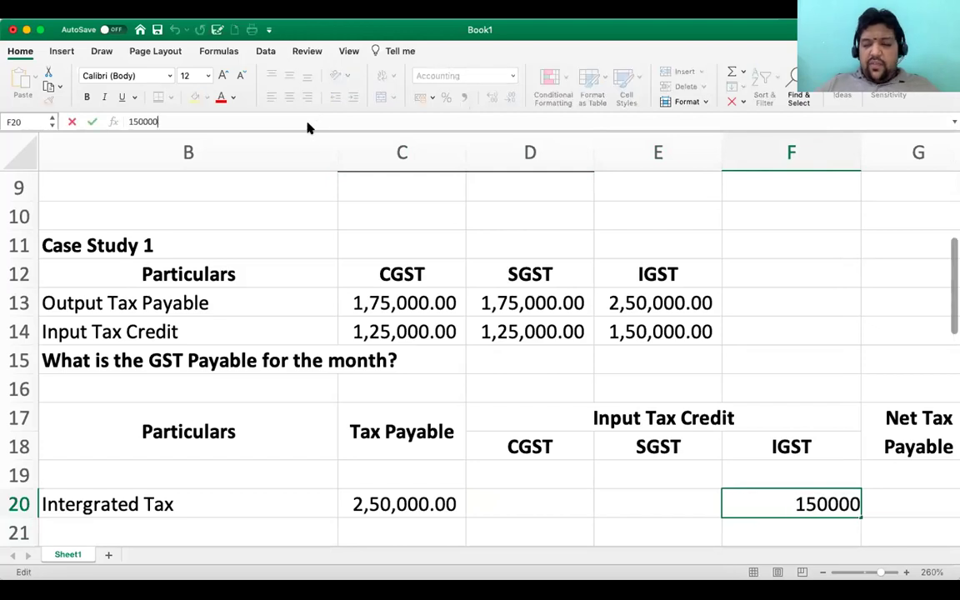
pyautogui.press('Return')
pyautogui.press('Up')
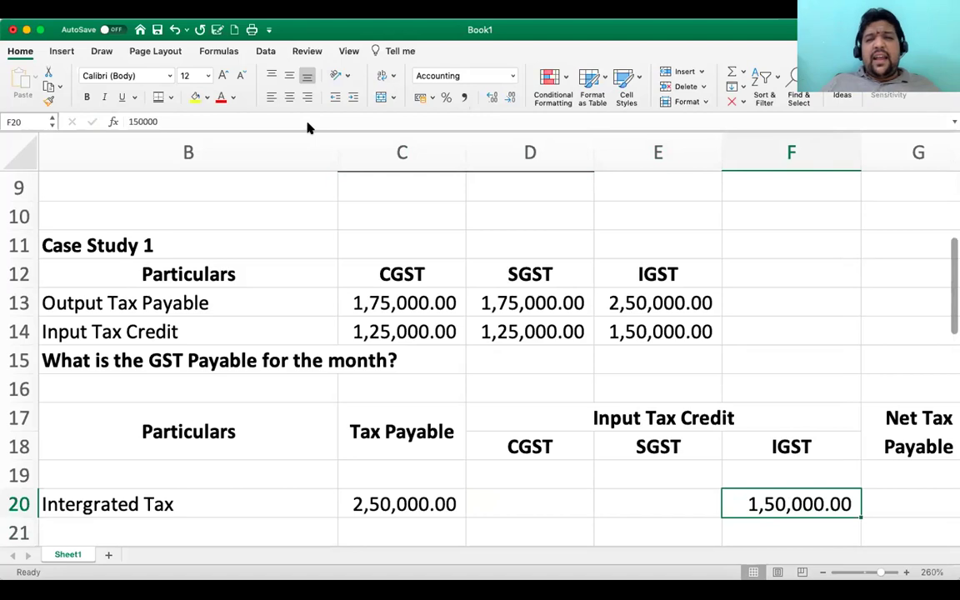
# Enter 0 for both the CGST and SGST credits of the Intergrated Tax row in D20 and E20.
pyautogui.press('Left')
pyautogui.press('Left')
pyautogui.write('0')
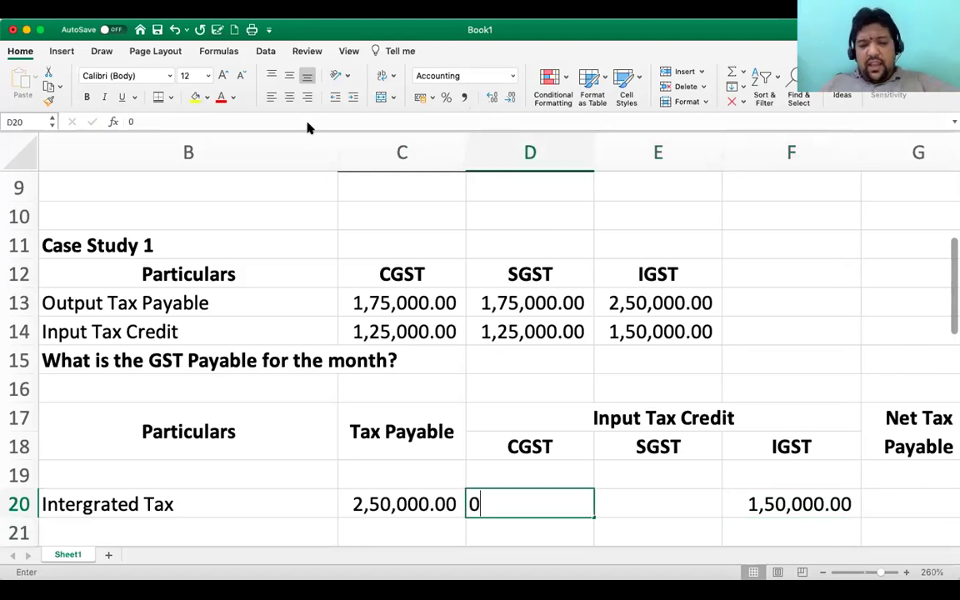
pyautogui.press('Tab')
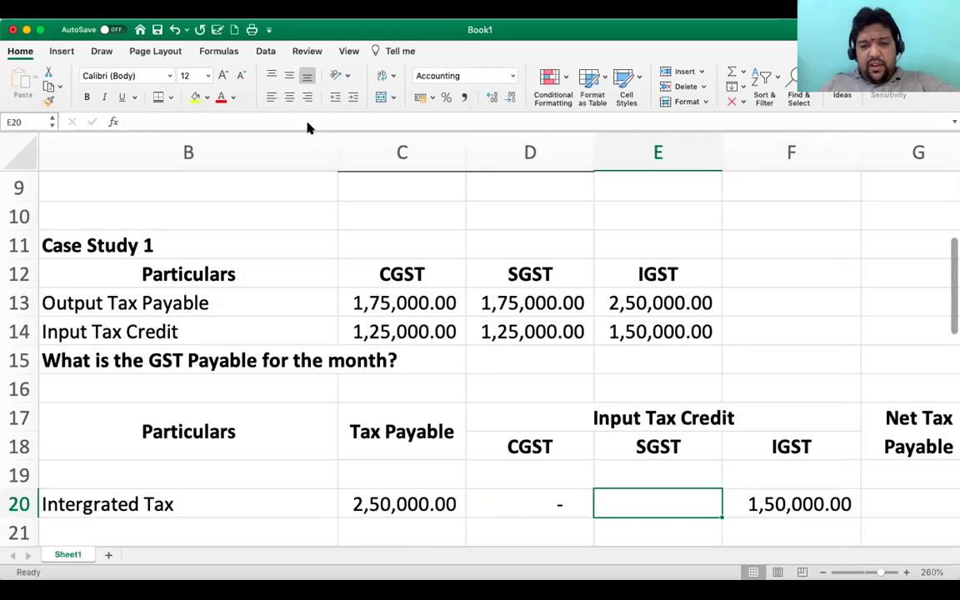
pyautogui.write('0')
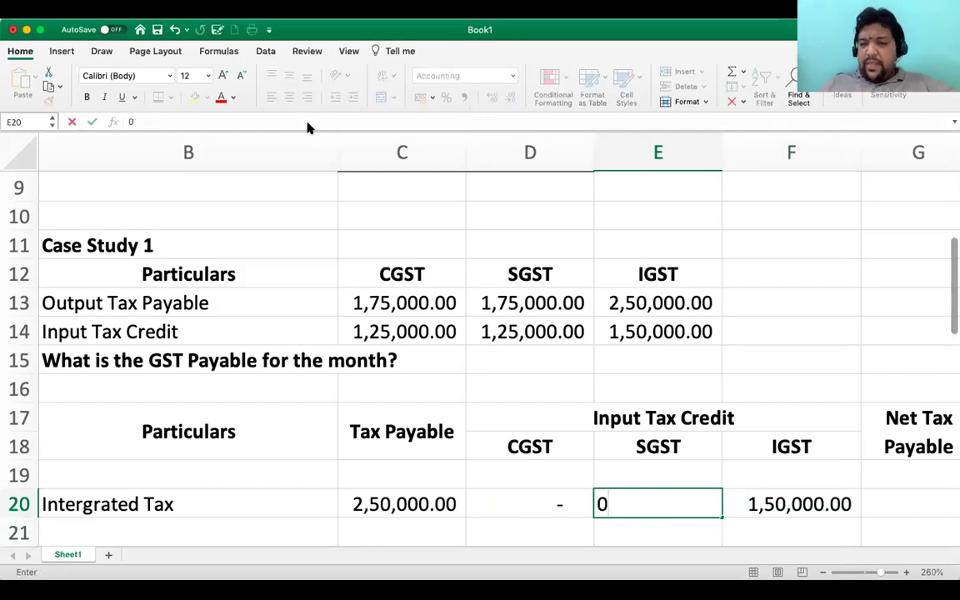
pyautogui.press('Tab')
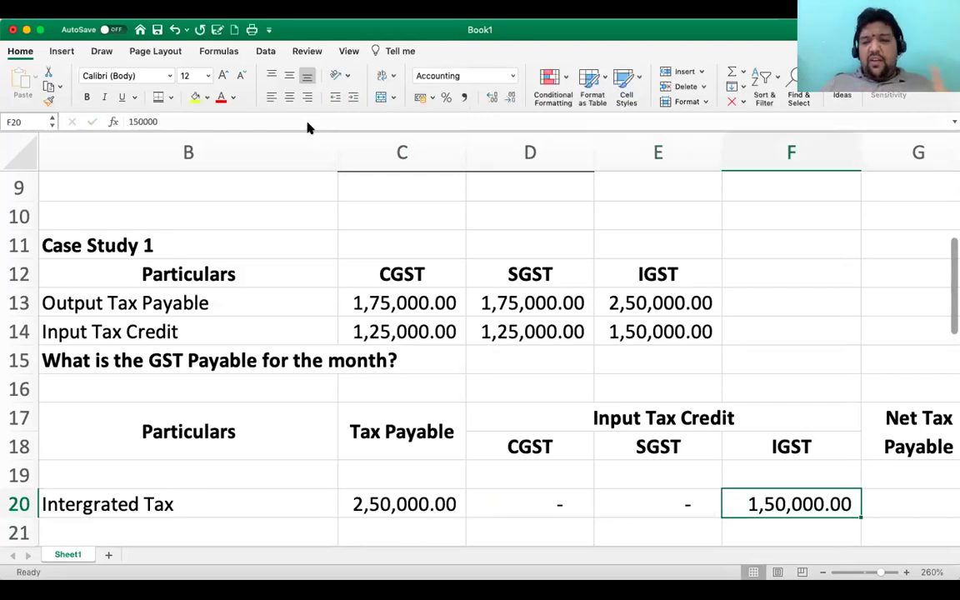
# Calculate the Net Tax Payable for the Intergrated Tax row in G20 with the formula =C20-D20-E20-F20.
pyautogui.press('Right')
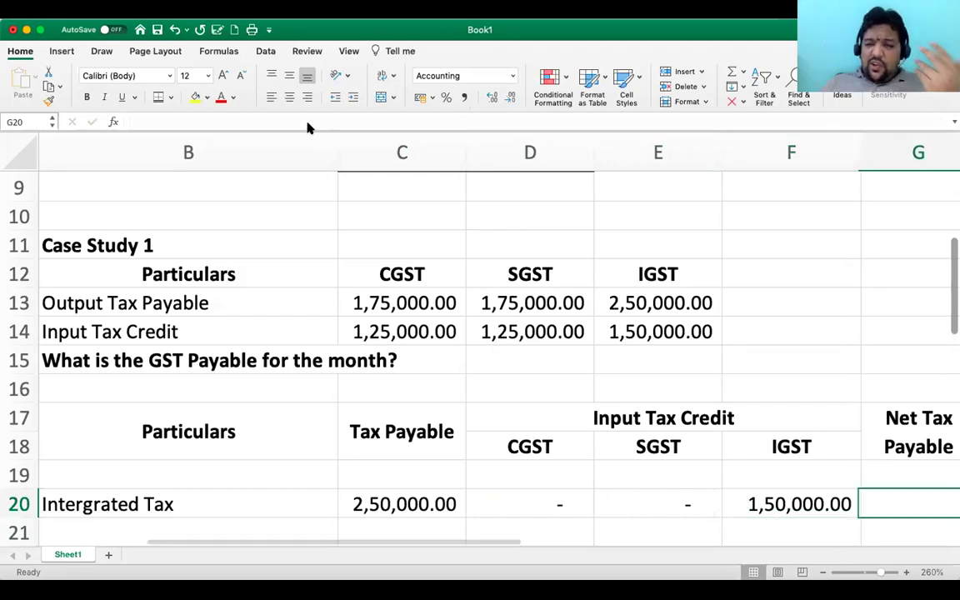
pyautogui.write('=')
pyautogui.press('Left')
pyautogui.press('Left')
pyautogui.press('Left')
pyautogui.press('Left')
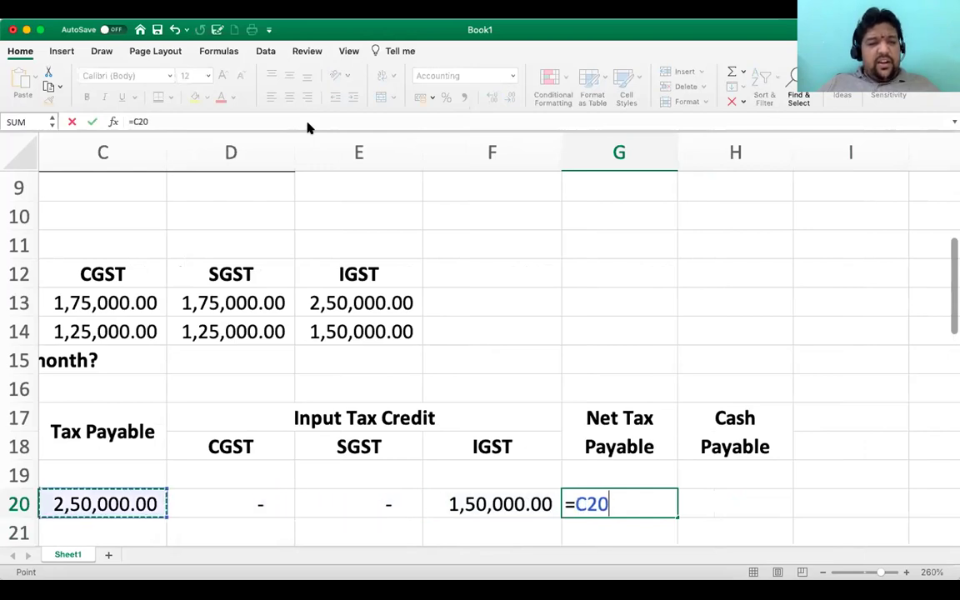
pyautogui.write('-')
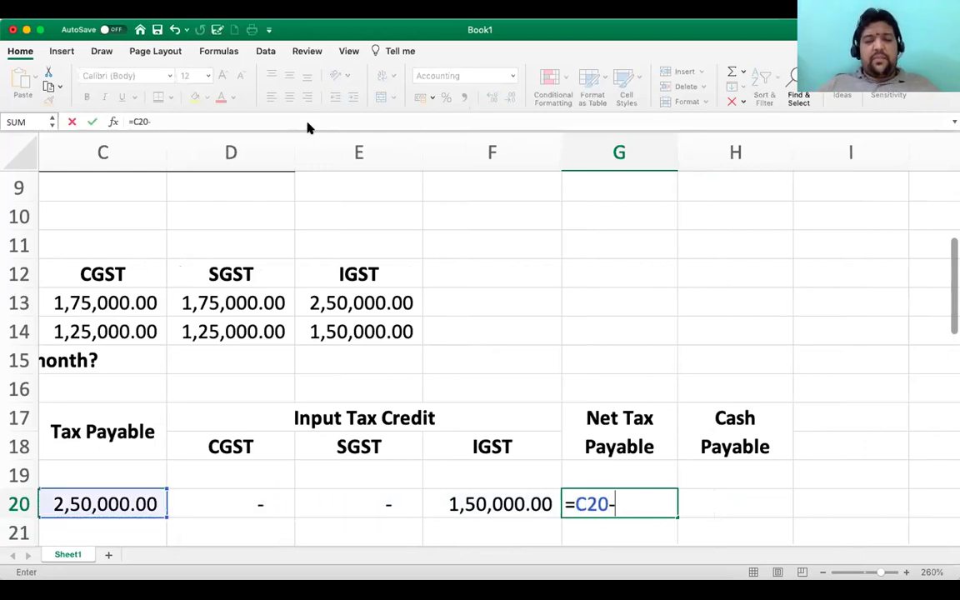
pyautogui.press('Left')
pyautogui.press('Left')
pyautogui.press('Left')
pyautogui.write('-')
pyautogui.press('Left')
pyautogui.press('Left')
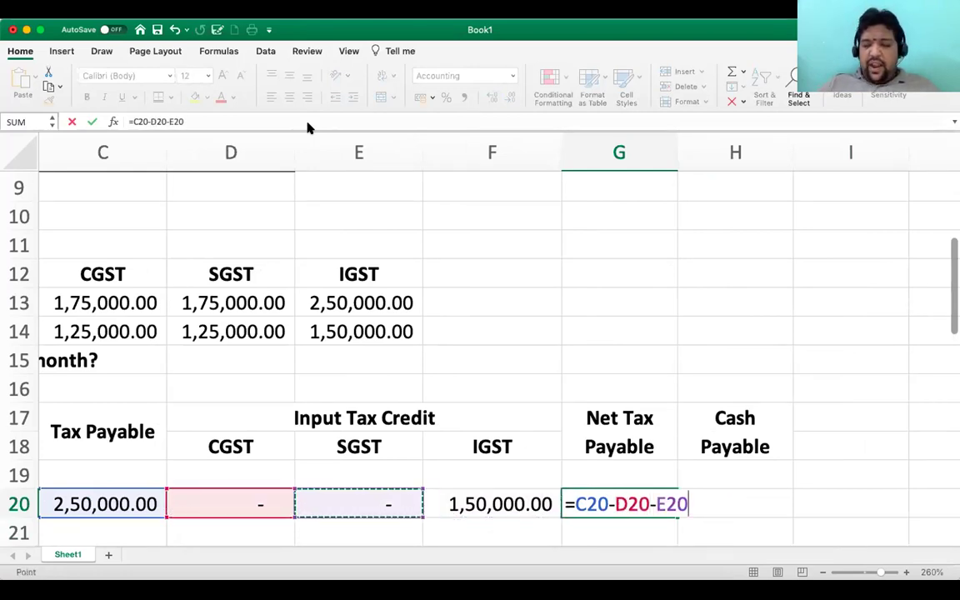
pyautogui.press('Left')
pyautogui.press('Right')
pyautogui.write('-')
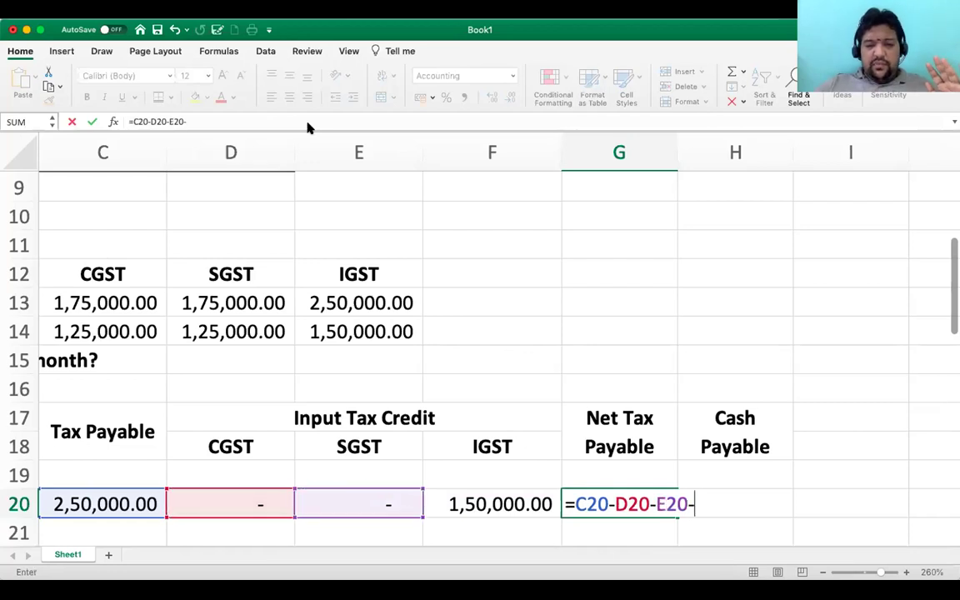
pyautogui.press('Left')
pyautogui.press('Return')
pyautogui.press('Up')
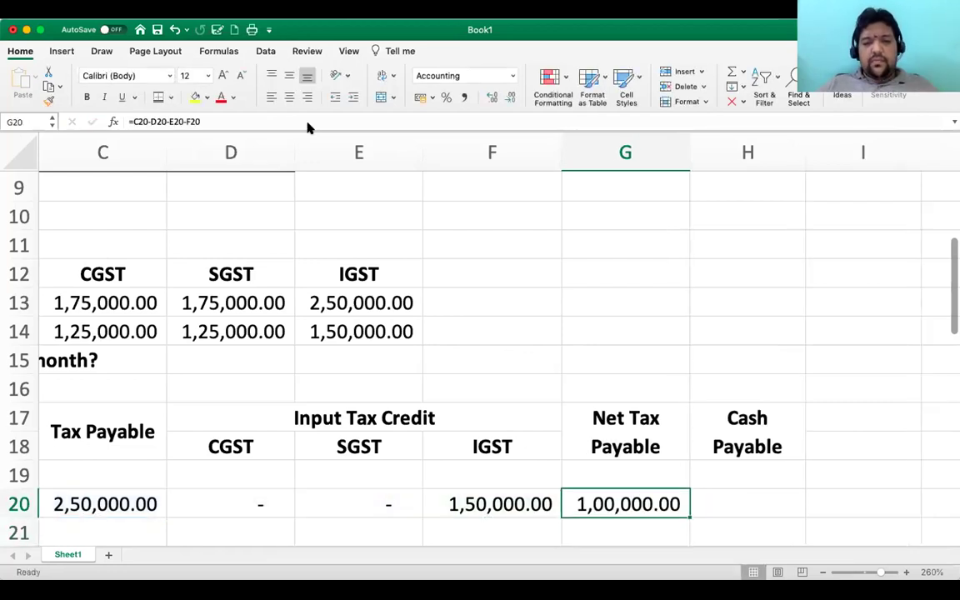
# Make the Net Tax Payable cells G20:G26 of the set-off table bold.
pyautogui.press('Right')
pyautogui.press('Left')
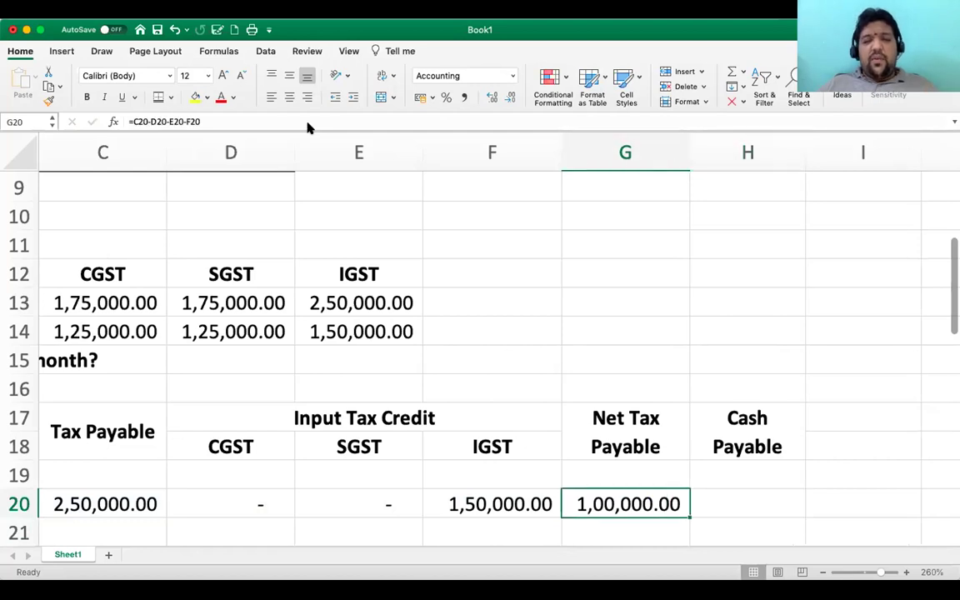
pyautogui.hotkey('shift', 'Down')
pyautogui.hotkey('shift', 'Down')
pyautogui.hotkey('shift', 'Down')
pyautogui.hotkey('shift', 'Down')
pyautogui.hotkey('shift', 'Down')
pyautogui.hotkey('shift', 'Down')
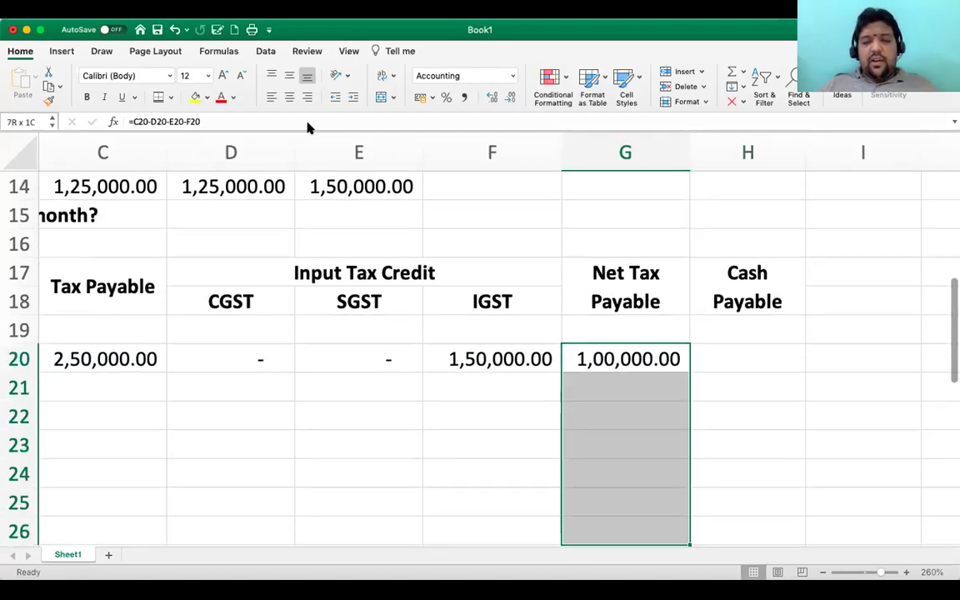
pyautogui.press('super+b')
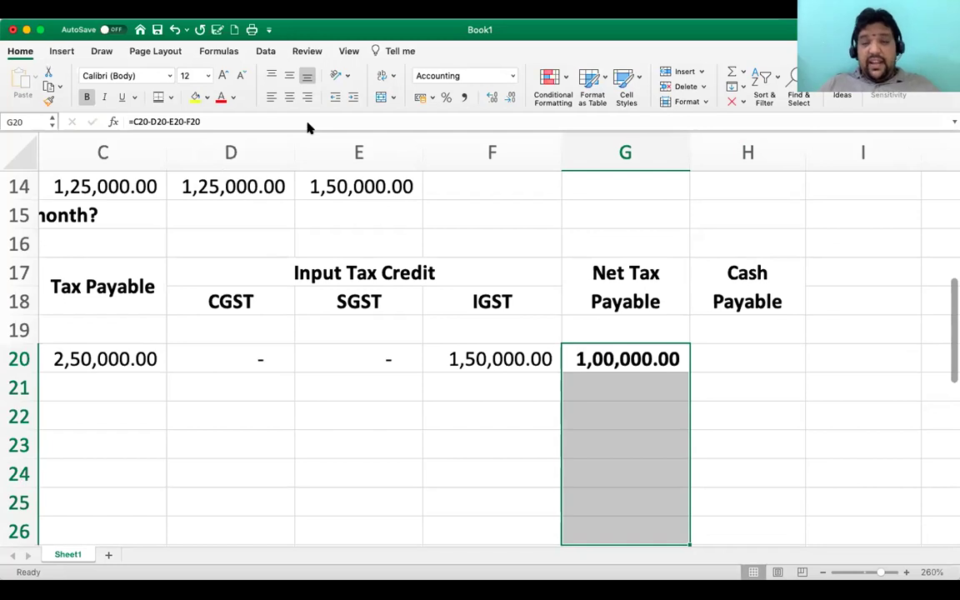
# Link the Cash Payable cell H20 of the Intergrated Tax row to the net tax with =G20.
pyautogui.press('Up')
pyautogui.press('Right')
pyautogui.press('Down')
pyautogui.write('=G20')
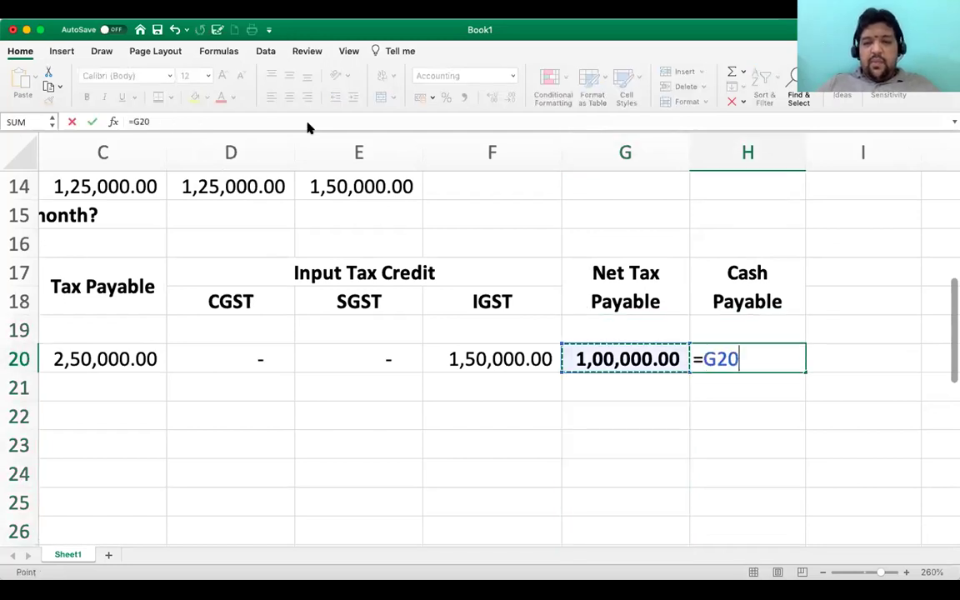
pyautogui.press('Return')
# Vertically centre the Cash Payable heading in the merged cell H17 of the set-off table.
pyautogui.press('Up')
pyautogui.press('Up')
pyautogui.press('Up')
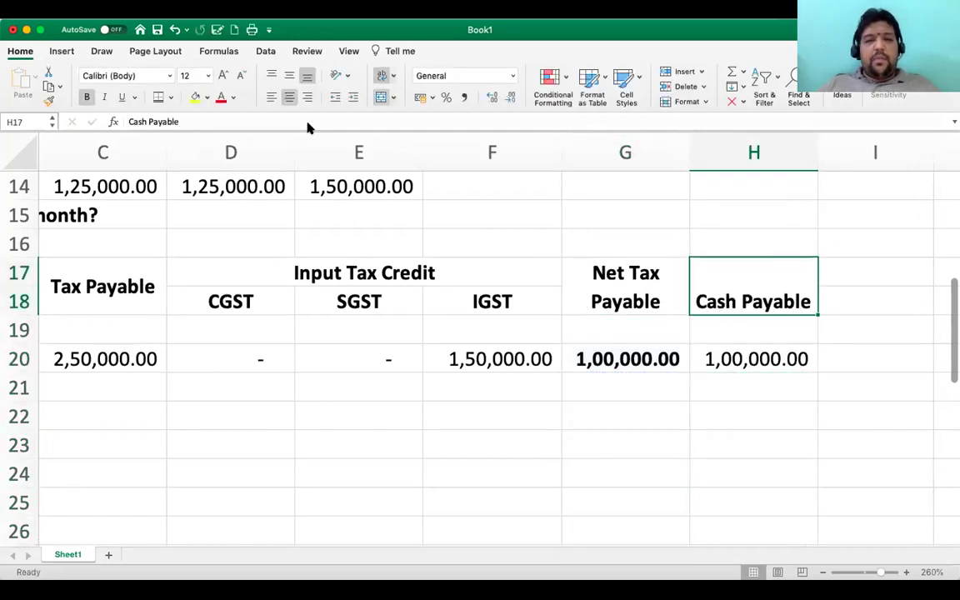
pyautogui.click(286, 78)
pyautogui.press('Down')
pyautogui.press('Down')
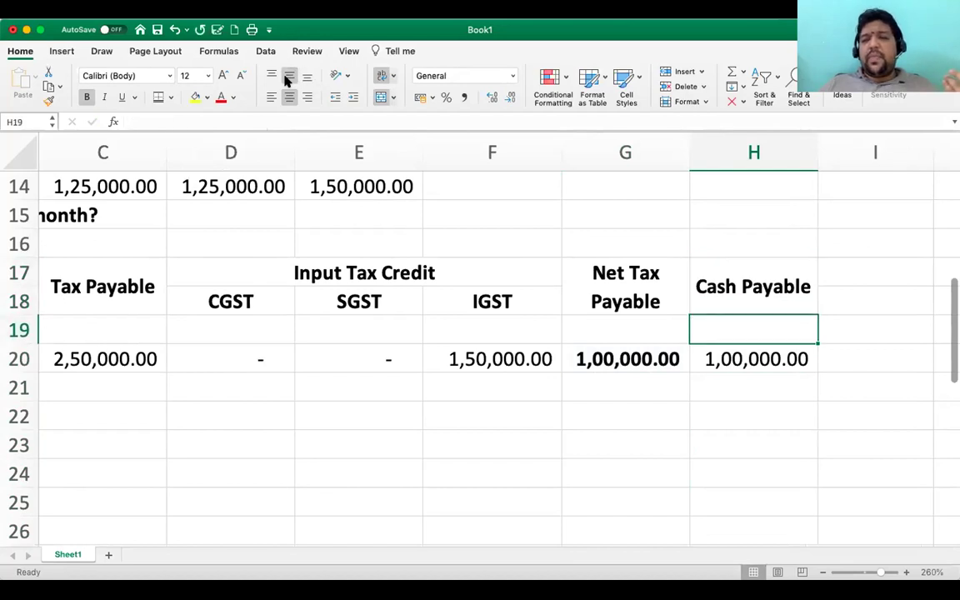
pyautogui.press('Up')
pyautogui.press('Up')
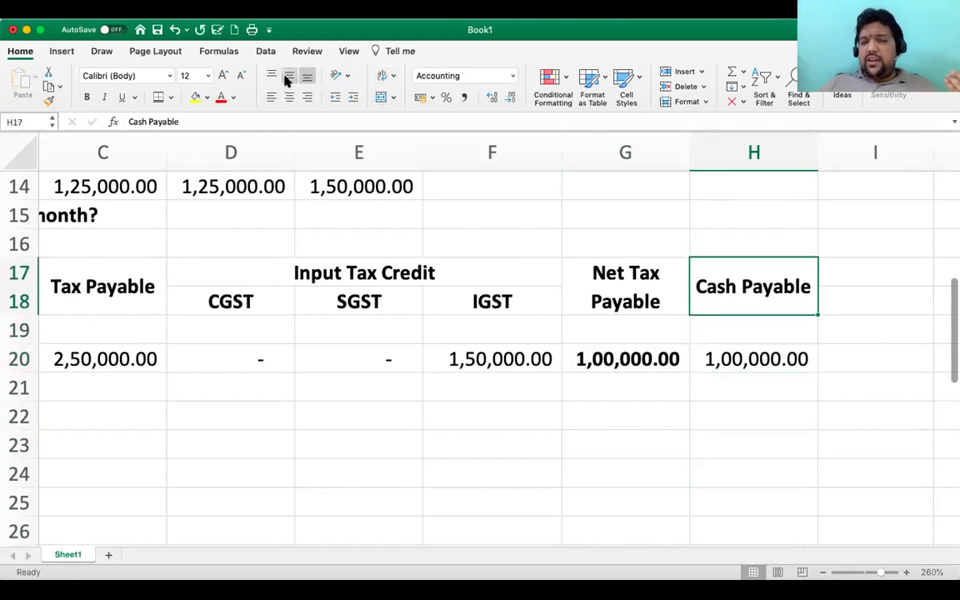
# Label the row below Intergrated Tax as Central Tax in B21.
pyautogui.press('Down')
pyautogui.press('Down')
pyautogui.press('Down')
pyautogui.press('Left')
pyautogui.press('Left')
pyautogui.press('Left')
pyautogui.press('Left')
pyautogui.press('Left')
pyautogui.press('Left')
pyautogui.press('Left')
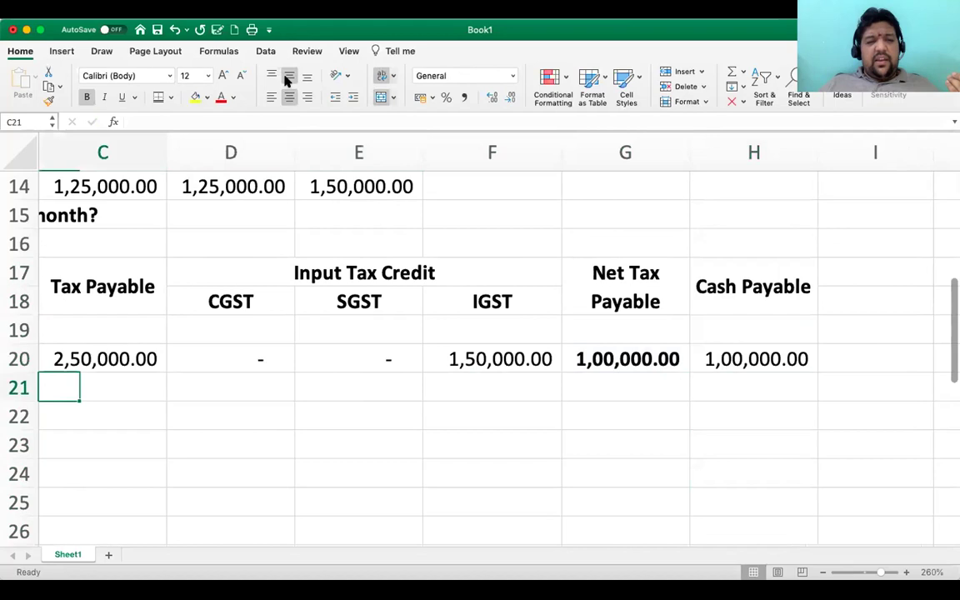
pyautogui.press('Right')
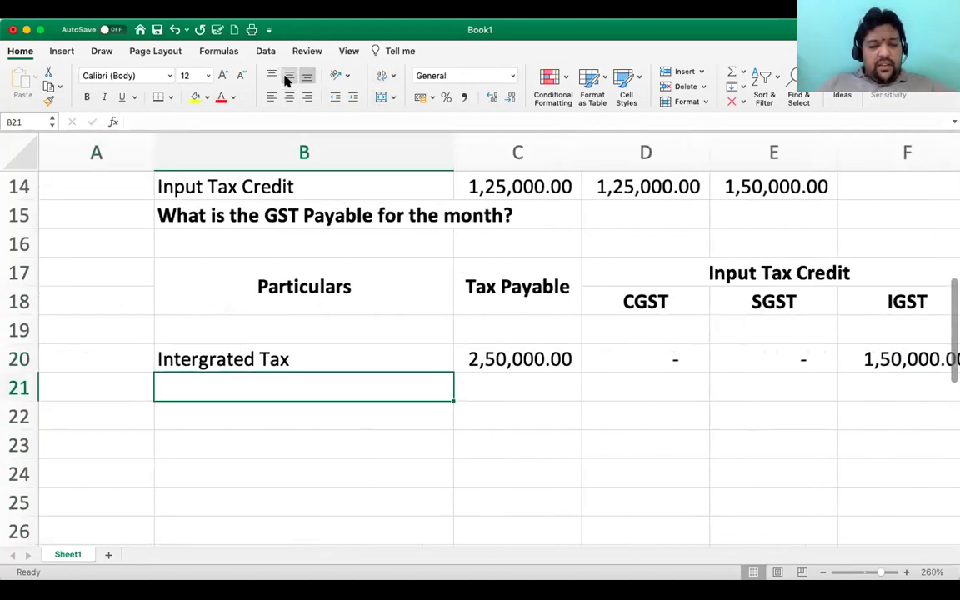
pyautogui.write('Ce')
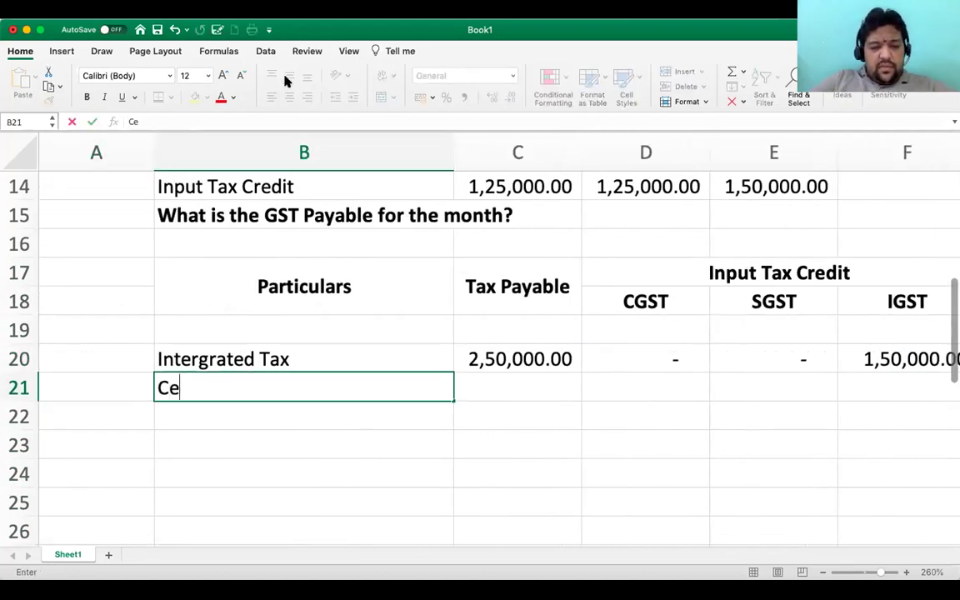
pyautogui.write('ntral Tax')
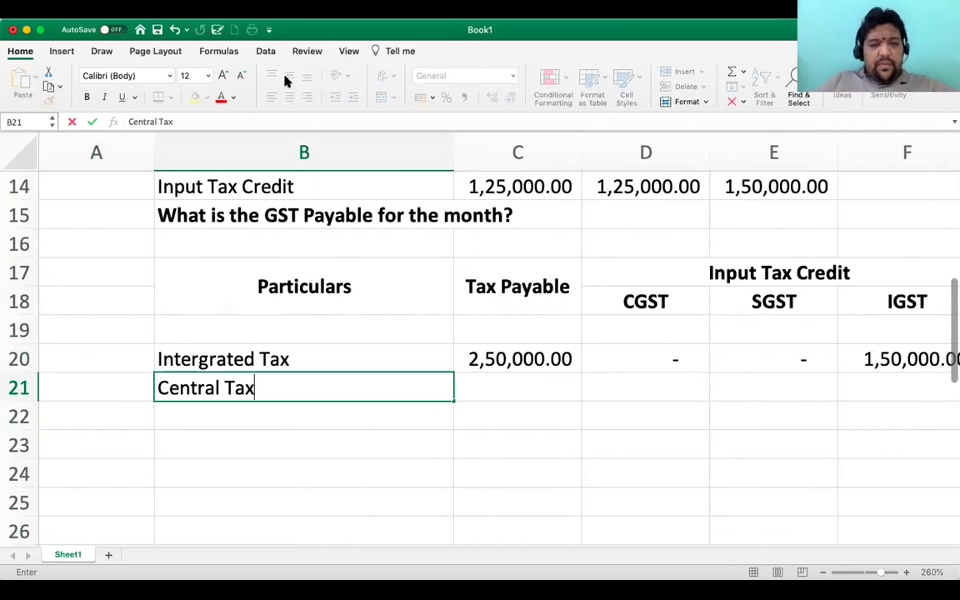
pyautogui.press('Return')
# Enter the CGST output tax of 175000 as the Tax Payable for the Central Tax row in C21.
pyautogui.press('Up')
pyautogui.press('Right')
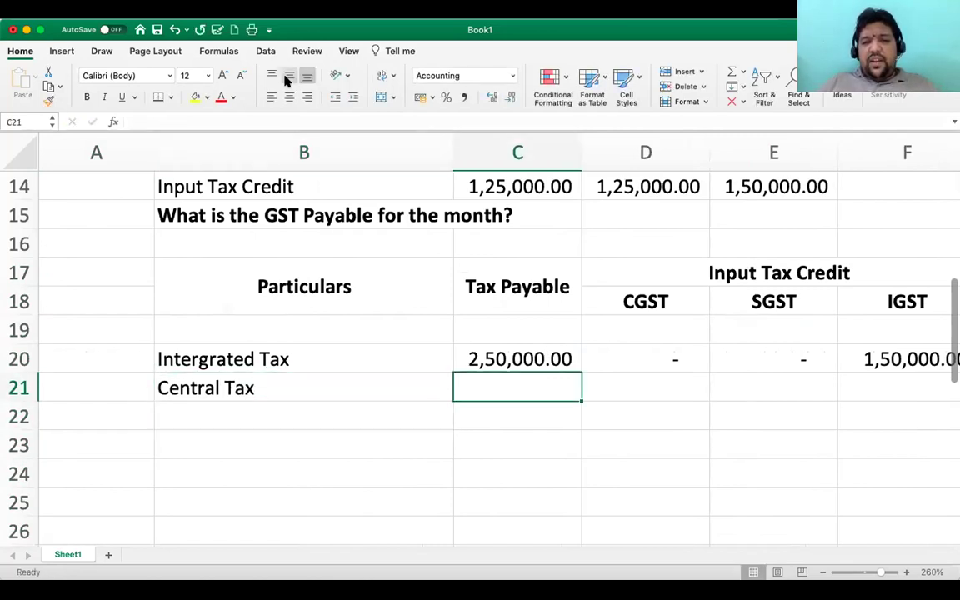
pyautogui.press('Up')
pyautogui.press('Up')
pyautogui.press('Up')
pyautogui.press('Up')
pyautogui.press('Up')
pyautogui.press('Up')
pyautogui.press('Up')
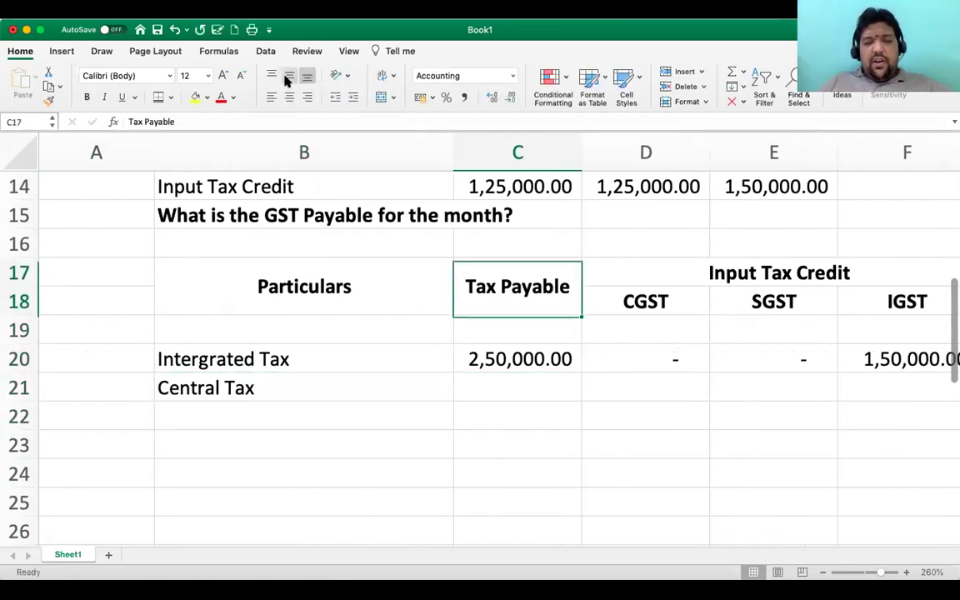
pyautogui.press('Down')
pyautogui.press('Down')
pyautogui.press('Down')
pyautogui.press('Down')
pyautogui.press('Down')
pyautogui.press('Down')
pyautogui.press('Down')
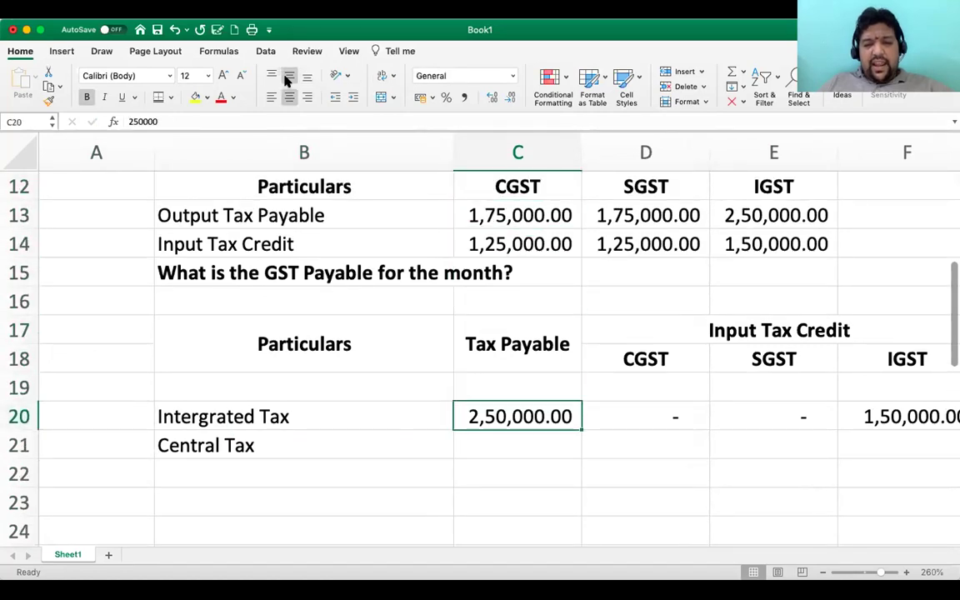
pyautogui.press('Up')
pyautogui.press('Down')
pyautogui.write('1')
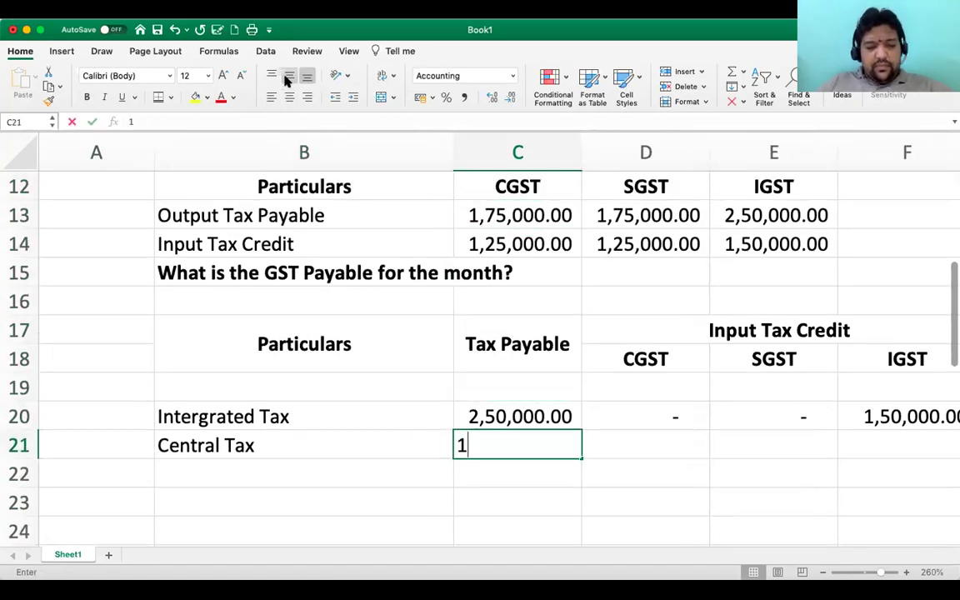
pyautogui.write(',75,000')
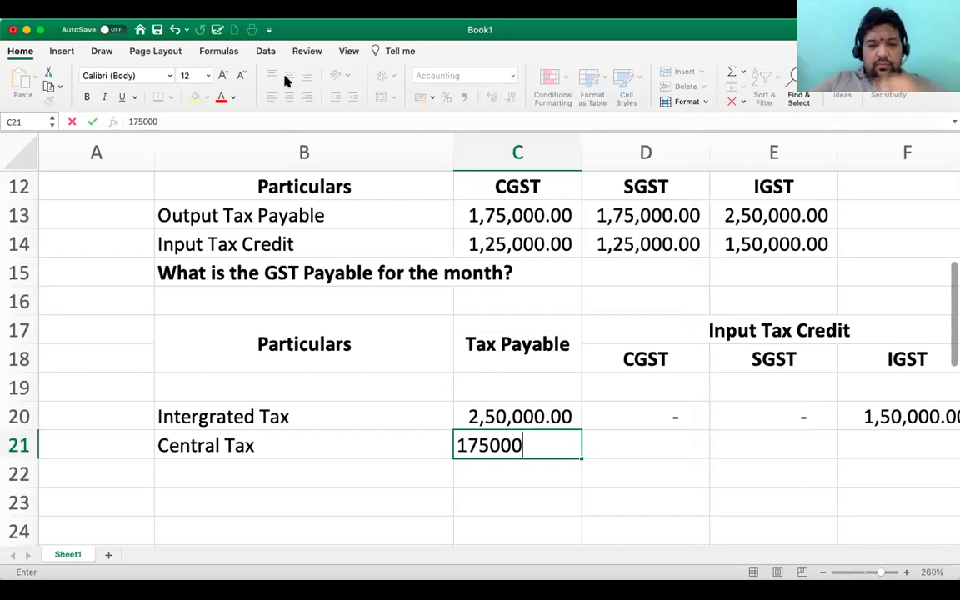
pyautogui.press('Return')
# Check the Case Study 1 CGST figures and enter 125000 as the CGST credit for the Central Tax row in D21.
pyautogui.press('Up')
pyautogui.press('Right')
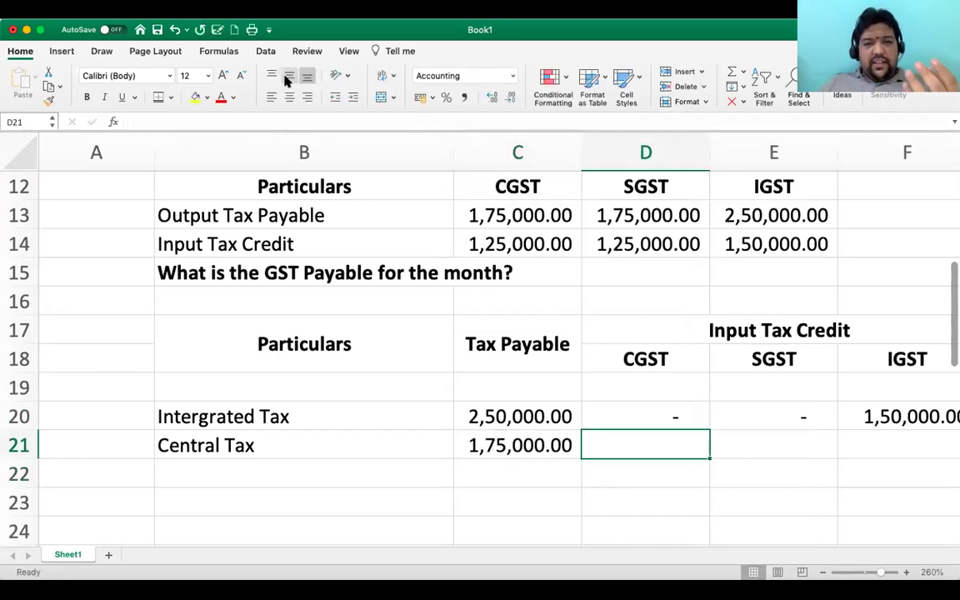
pyautogui.press('Up')
pyautogui.press('Up')
pyautogui.press('Up')
pyautogui.press('Up')
pyautogui.press('Up')
pyautogui.press('Up')
pyautogui.press('Up')
pyautogui.press('Up')
pyautogui.press('Up')
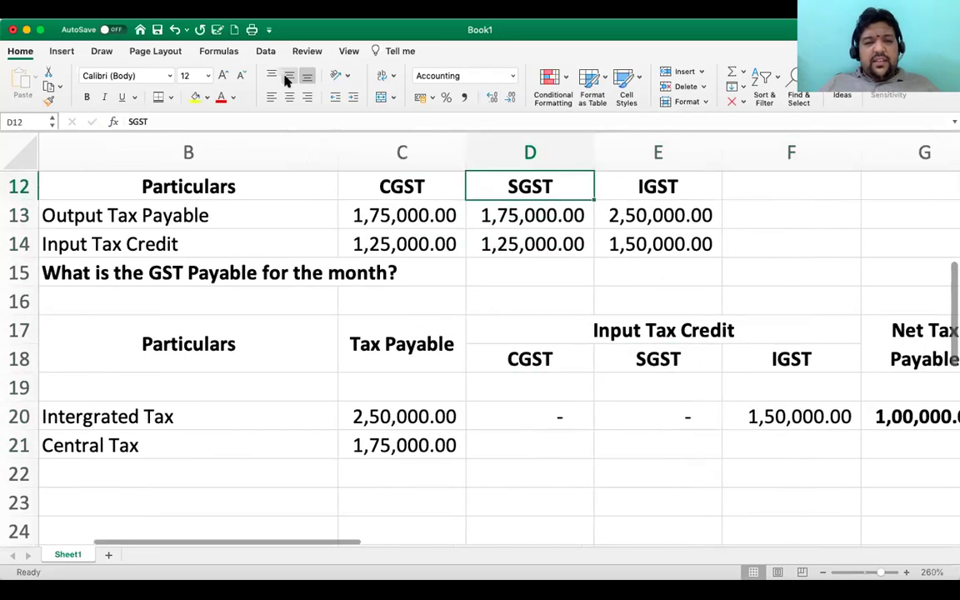
pyautogui.press('Left')
pyautogui.press('Down')
pyautogui.press('Down')
pyautogui.press('Down')
pyautogui.press('Down')
pyautogui.press('Down')
pyautogui.press('Down')
pyautogui.press('Down')
pyautogui.press('Down')
pyautogui.press('Down')
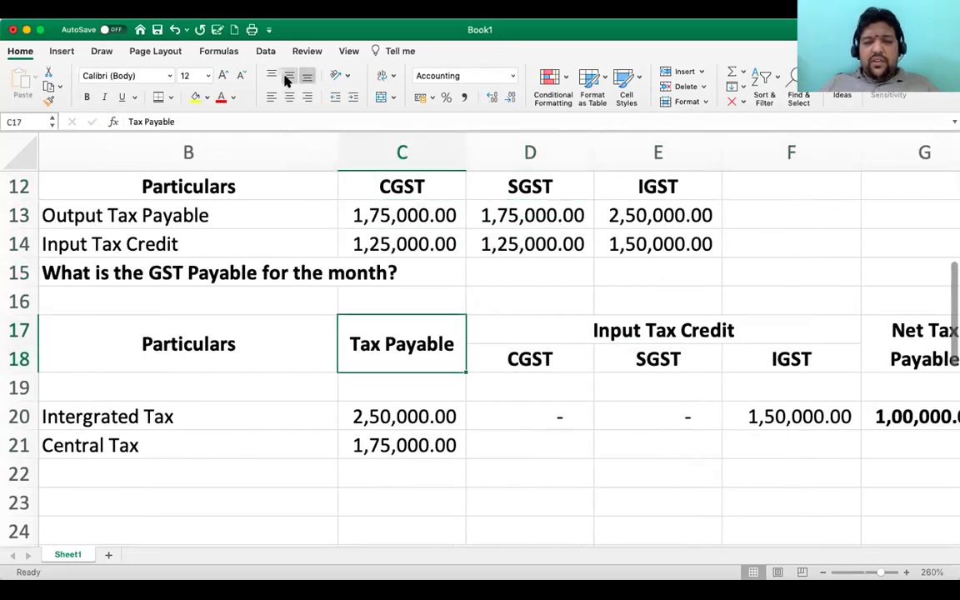
pyautogui.press('Right')
pyautogui.press('Up')
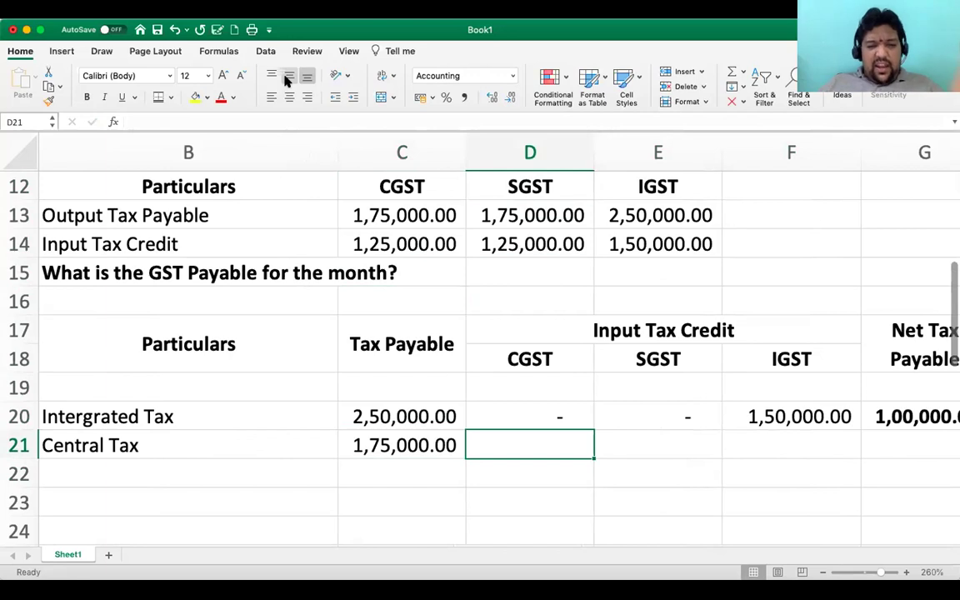
pyautogui.write('125000')
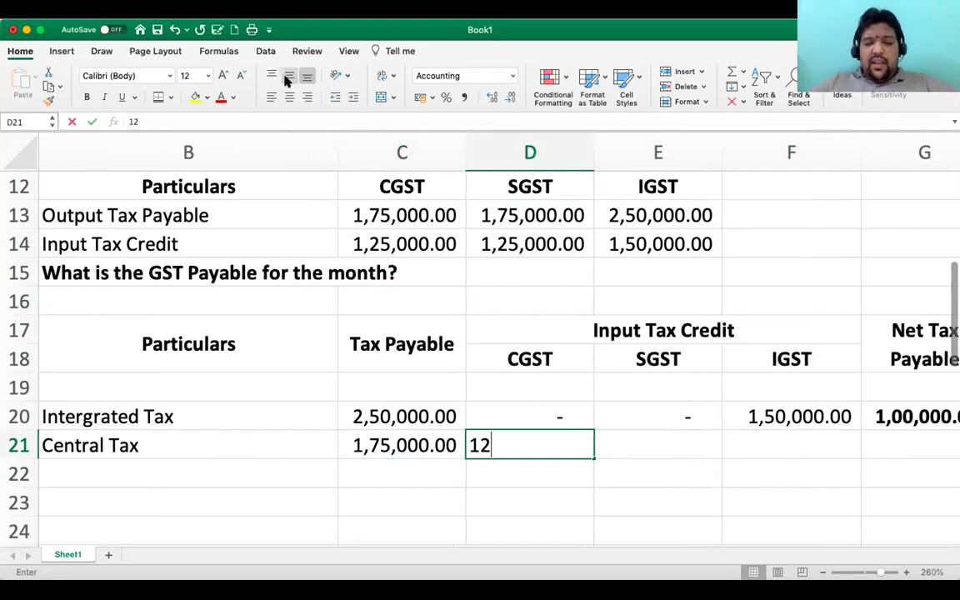
pyautogui.press('Return')
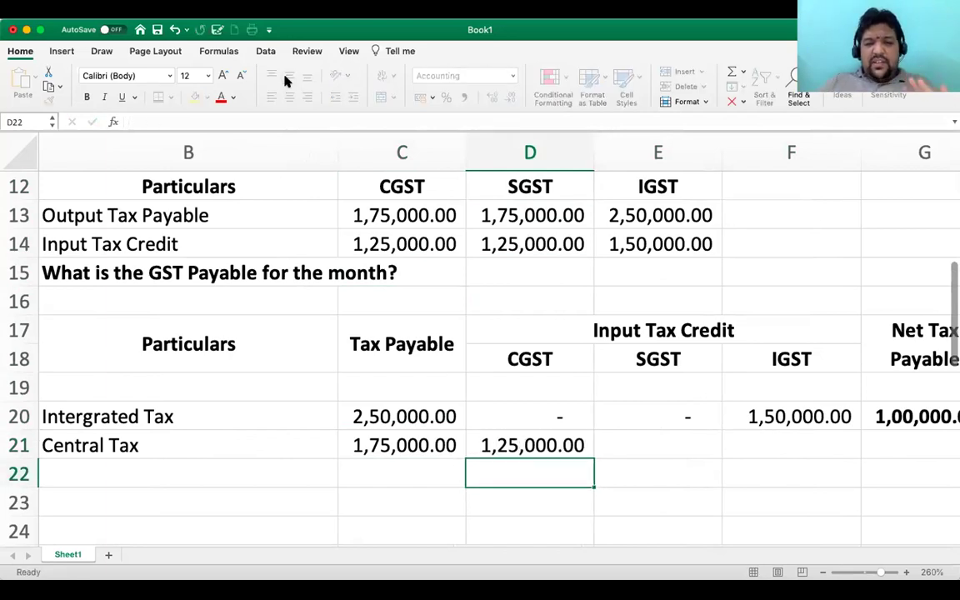
# Enter 0 as the IGST credit for the Central Tax row in F21.
pyautogui.press('Up')
pyautogui.press('Left')
pyautogui.press('Right')
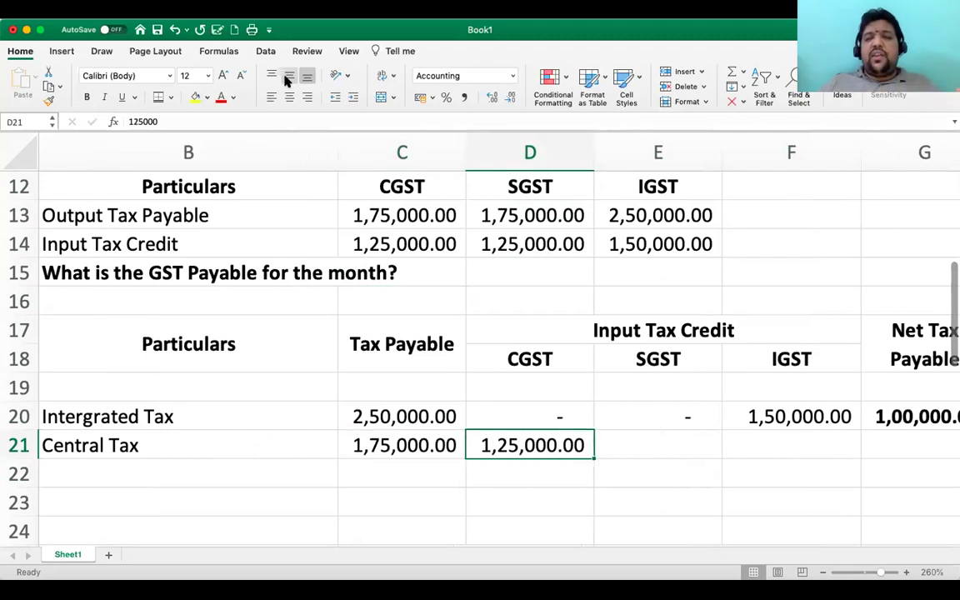
pyautogui.press('Right')
pyautogui.press('Right')
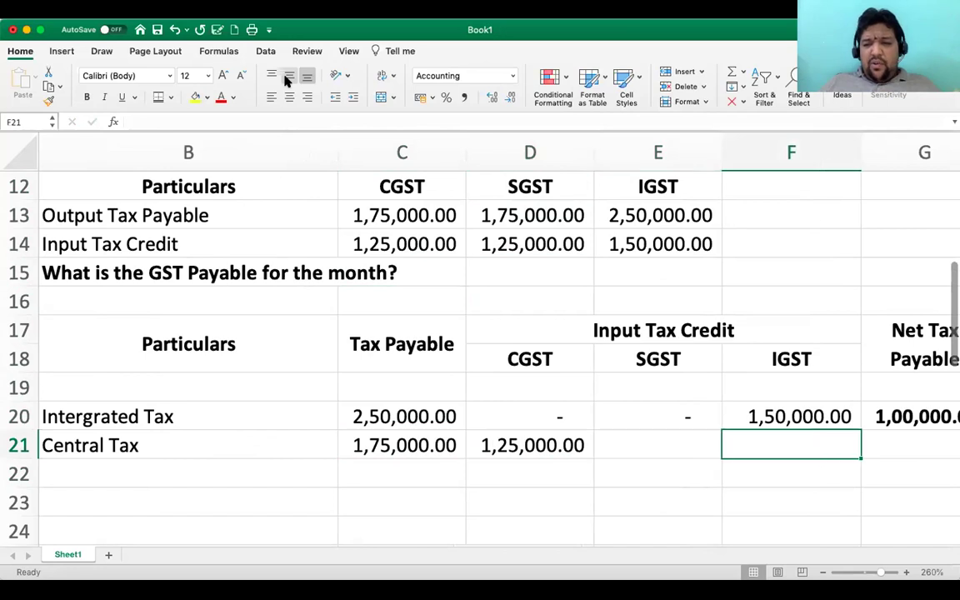
pyautogui.write('0')
pyautogui.press('Return')
pyautogui.press('Up')
# Mark the SGST credit cell E21 of the Central Tax row as NA in bold, centred white text on a red fill.
pyautogui.press('Left')
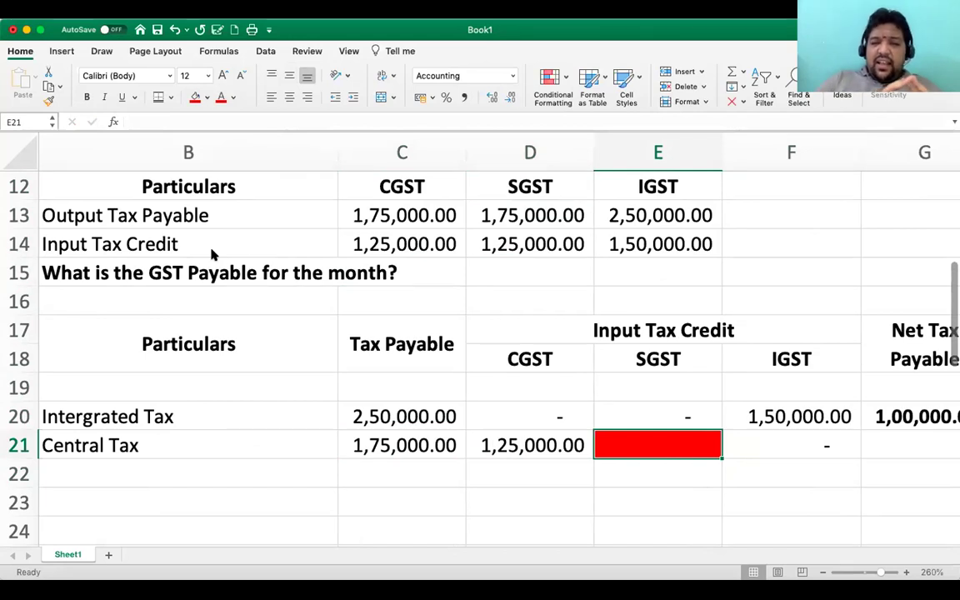
pyautogui.press('Right')
pyautogui.press('Left')
pyautogui.press('Down')
pyautogui.press('Up')
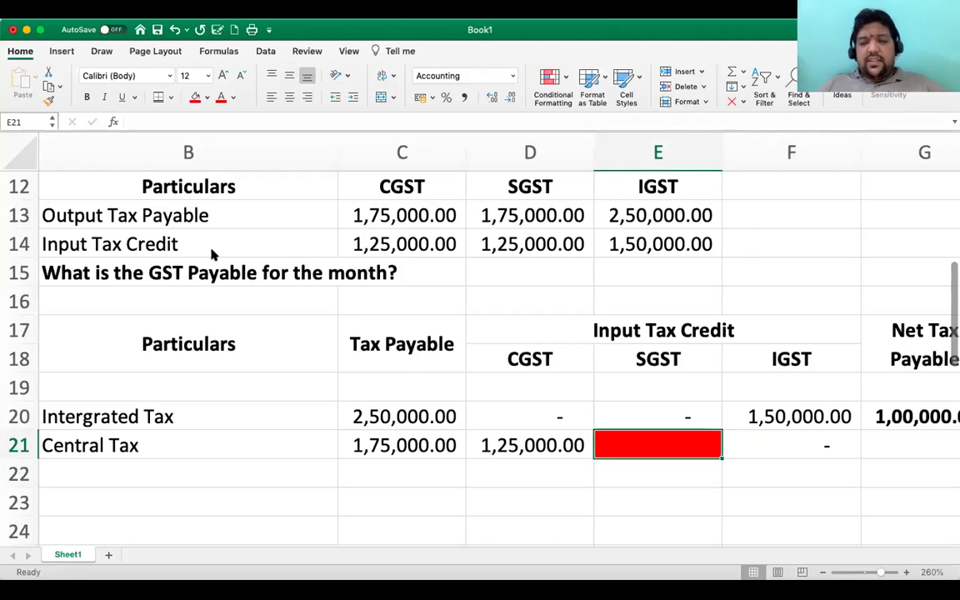
pyautogui.write('NA')
pyautogui.press('Return')
pyautogui.press('Up')
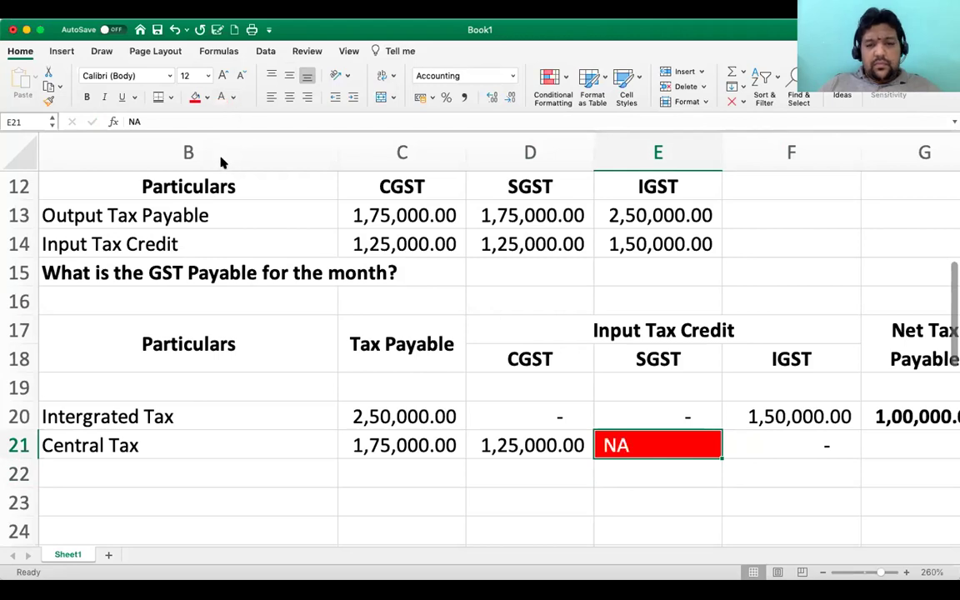
pyautogui.press('super+b')
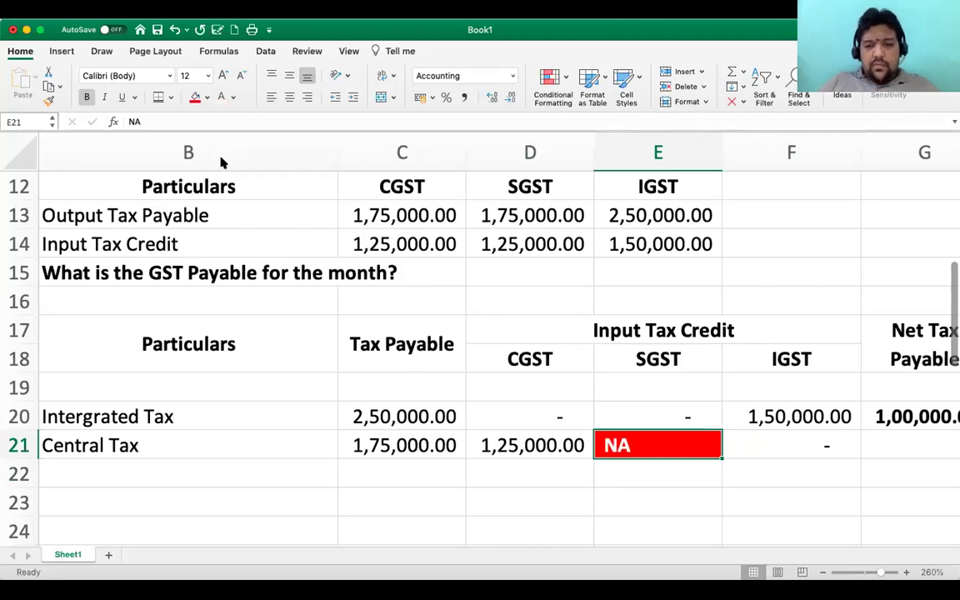
pyautogui.click(289, 97)
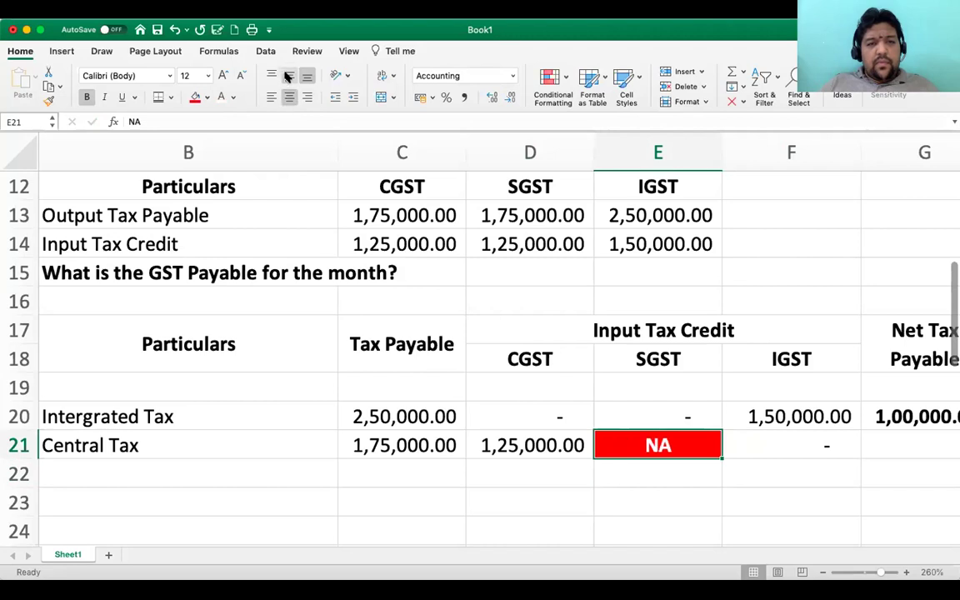
# Switch to the Latest Amendment slide and highlight ITC of IGST with Output Tax IGST, and ITC of CGST with Output Tax CGST.
pyautogui.press('Right')
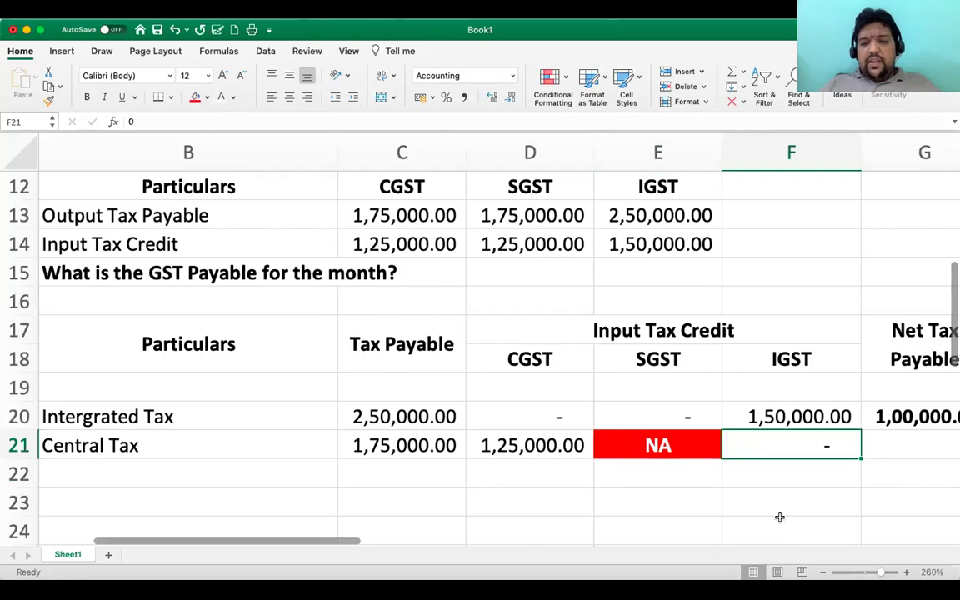
pyautogui.press('super+Tab')
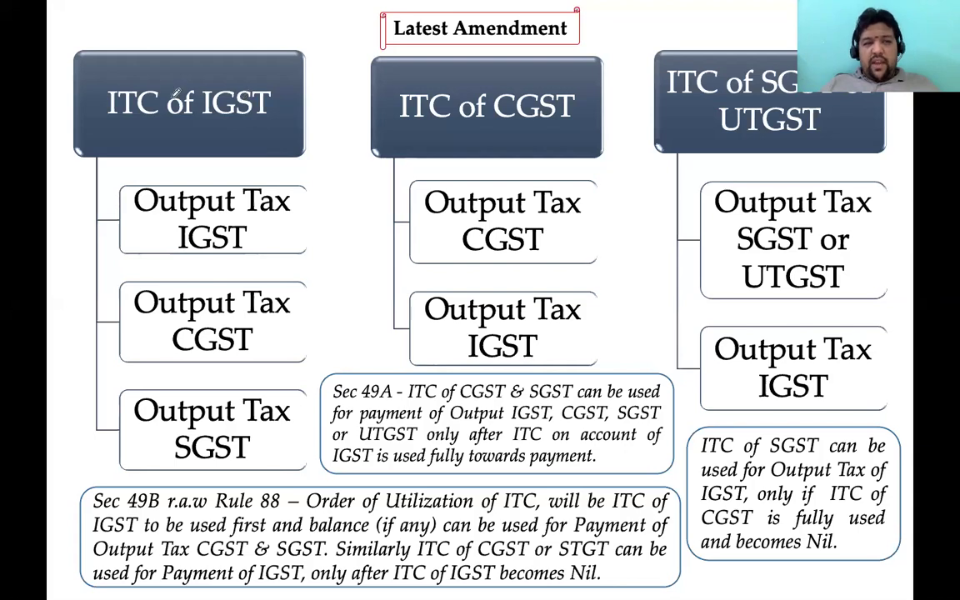
pyautogui.moveTo(200, 101); pyautogui.dragTo(273, 103)
pyautogui.moveTo(108, 96); pyautogui.dragTo(156, 98)
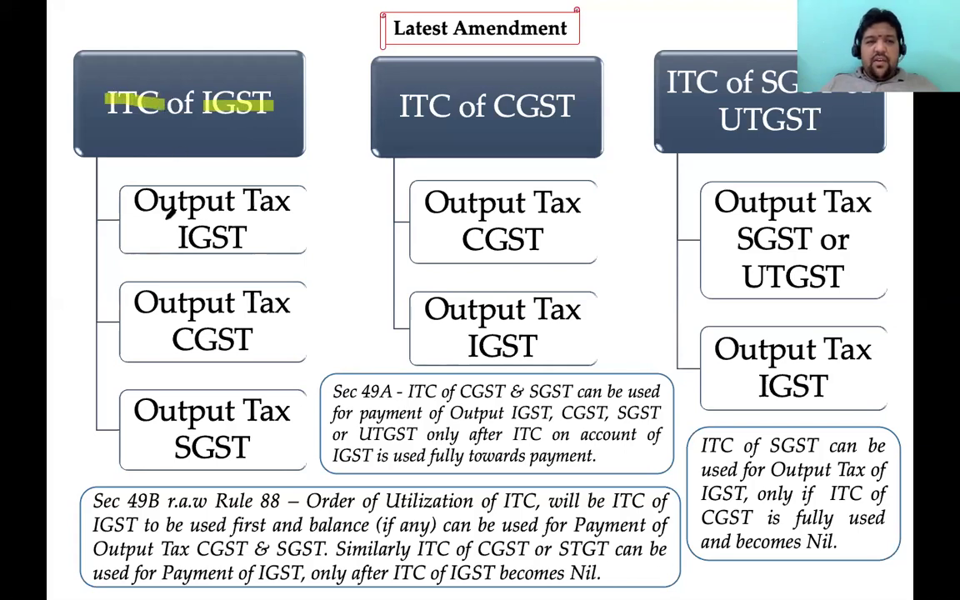
pyautogui.moveTo(148, 200); pyautogui.dragTo(290, 201)
pyautogui.moveTo(162, 236); pyautogui.dragTo(250, 237)
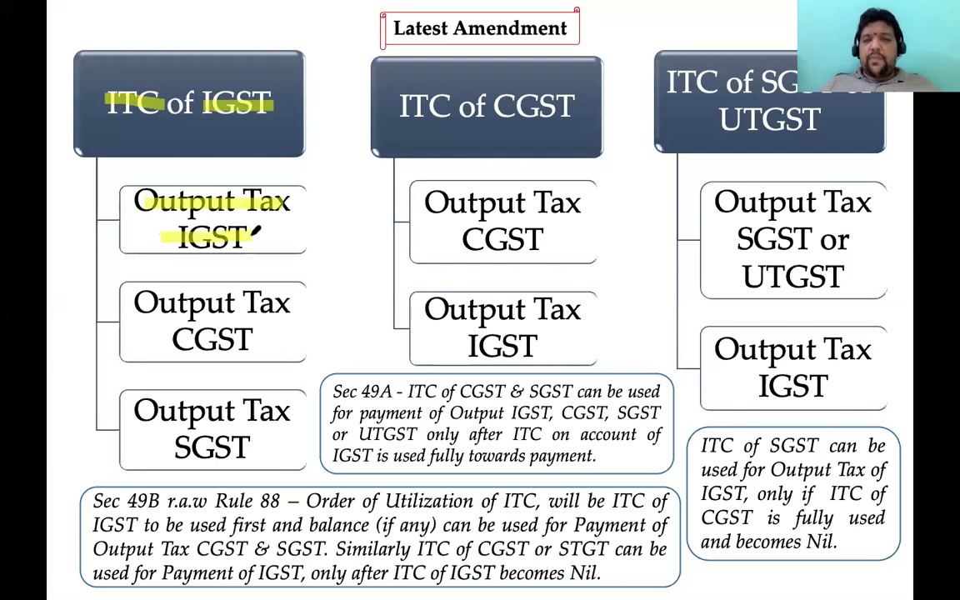
pyautogui.moveTo(403, 97); pyautogui.dragTo(577, 100)
pyautogui.moveTo(435, 201); pyautogui.dragTo(581, 199)
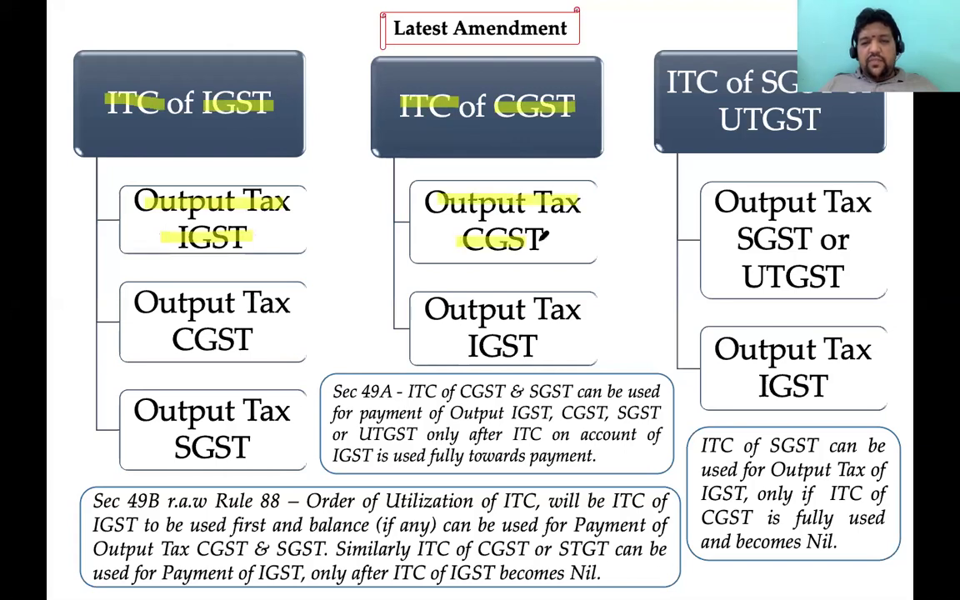
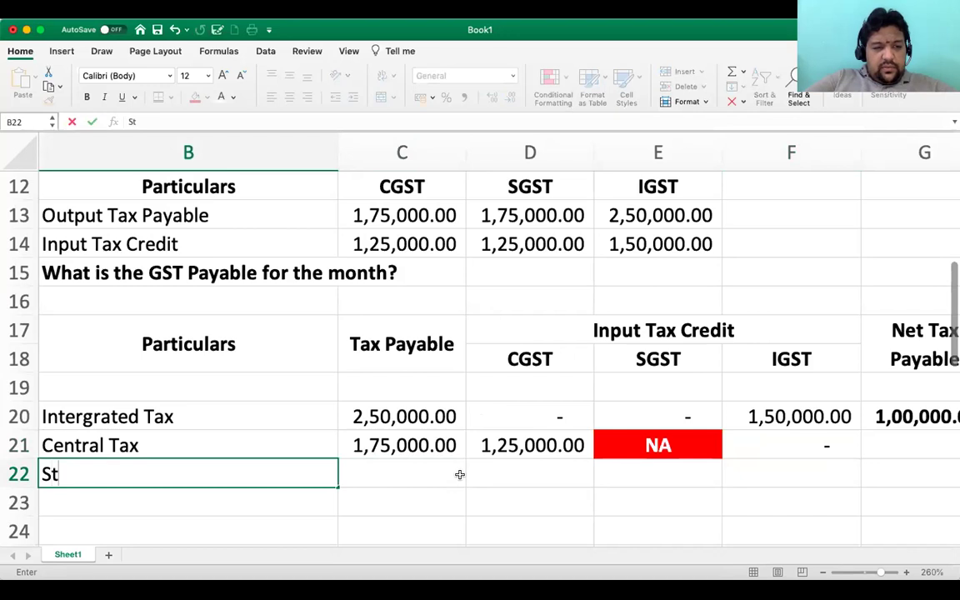
# Label row 22 as State Tax and copy the 175000 tax payable from the Central Tax row into C22.
pyautogui.write('Tax')
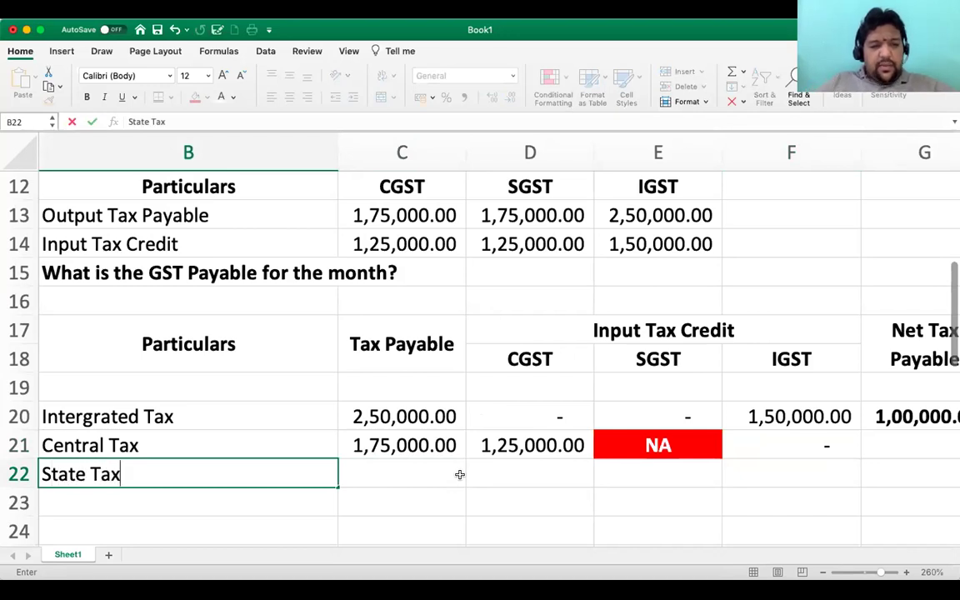
pyautogui.press('Return')
pyautogui.press('Up')
pyautogui.press('Right')
pyautogui.press('Up')
pyautogui.press('super+c')
pyautogui.press('Down')
pyautogui.press('Return')
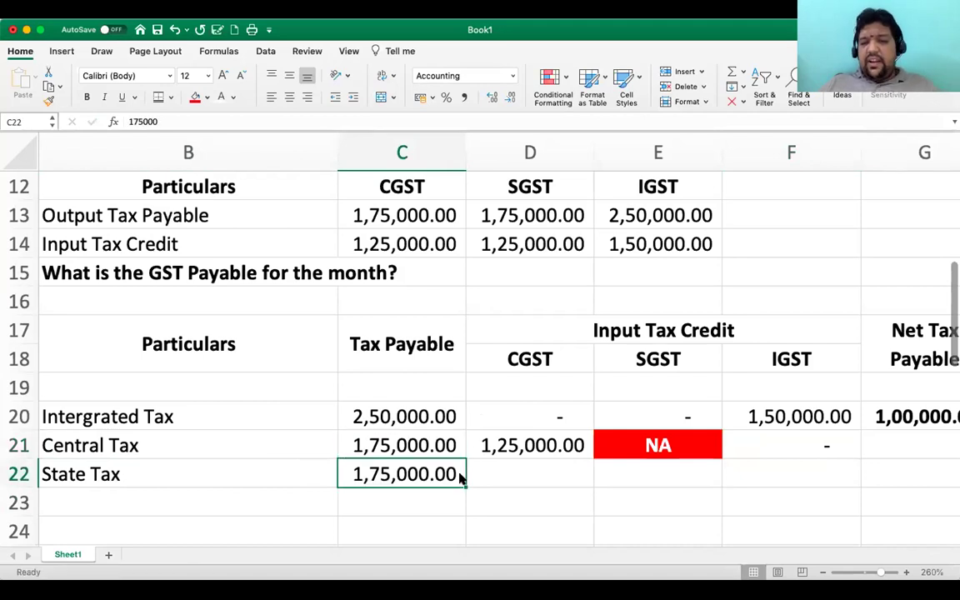
# Change the Tax Payable heading in C17 to Output Tax Payable and wrap its text.
pyautogui.press('Right')
pyautogui.press('Right')
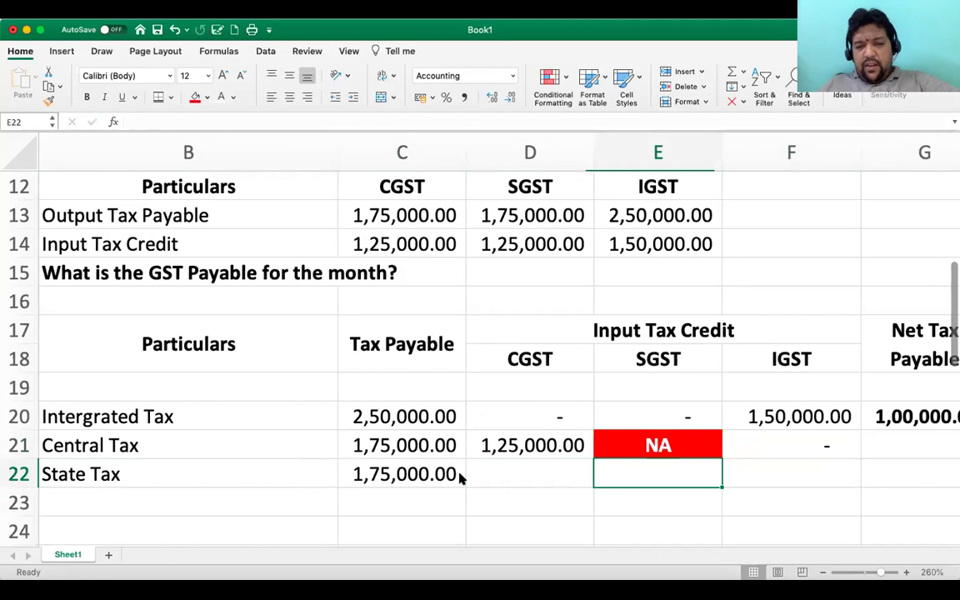
pyautogui.press('Up')
pyautogui.press('Up')
pyautogui.press('Up')
pyautogui.press('Up')
pyautogui.press('Up')
pyautogui.press('Left')
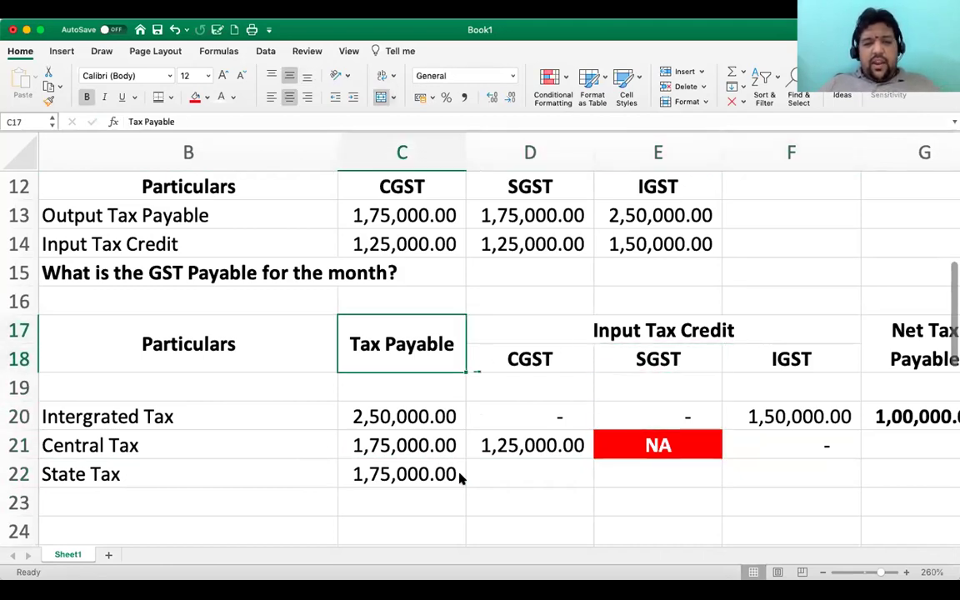
pyautogui.click(127, 122)
pyautogui.write('Output')
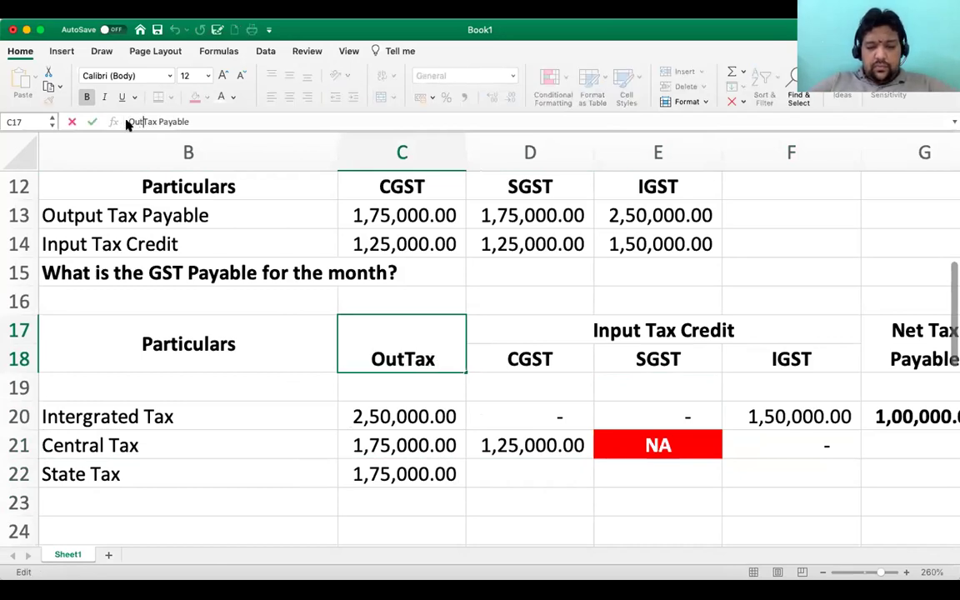
pyautogui.press('Return')
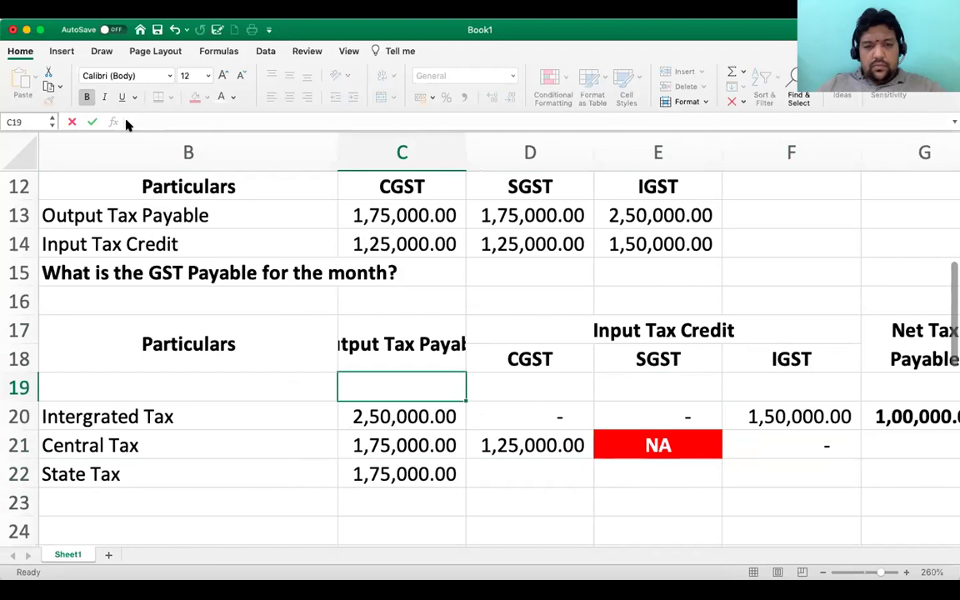
pyautogui.press('Up')
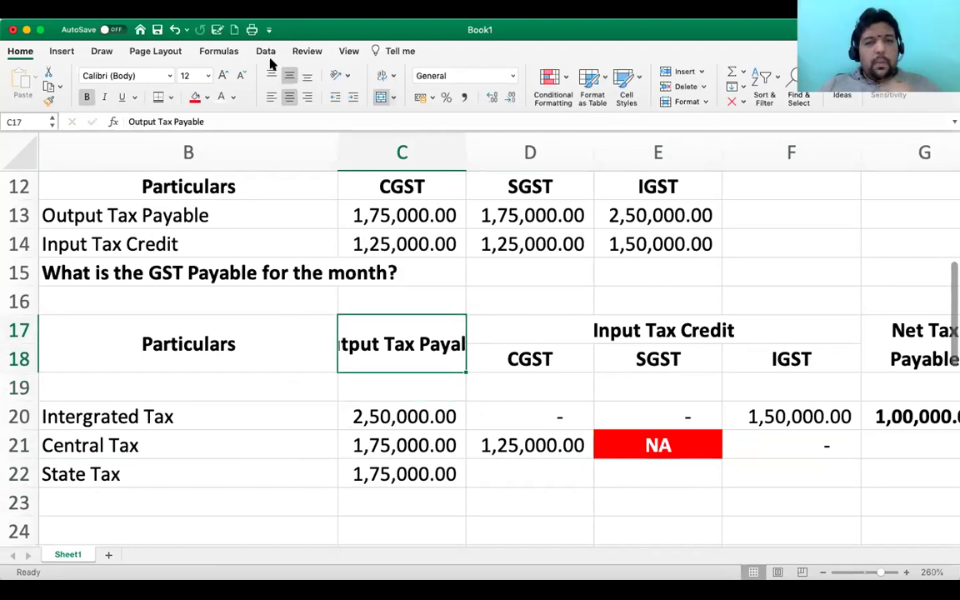
pyautogui.click(381, 75)
# Enter 125000 as the SGST credit for the State Tax row in E22.
pyautogui.press('Down')
pyautogui.press('Down')
pyautogui.press('Down')
pyautogui.press('Right')
pyautogui.press('Down')
pyautogui.press('Right')
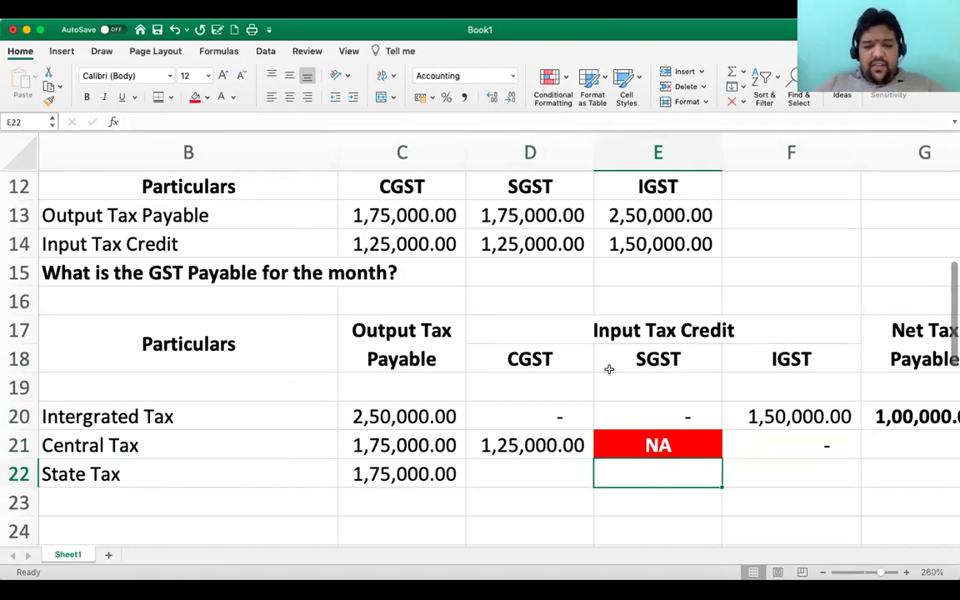
pyautogui.write('1250')
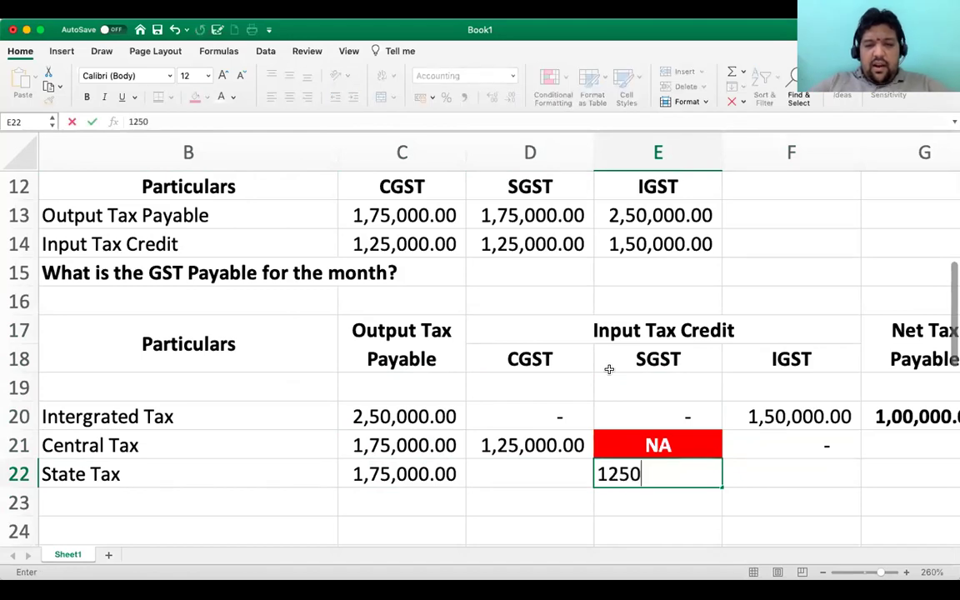
pyautogui.write('00')
pyautogui.press('Return')
pyautogui.press('Up')
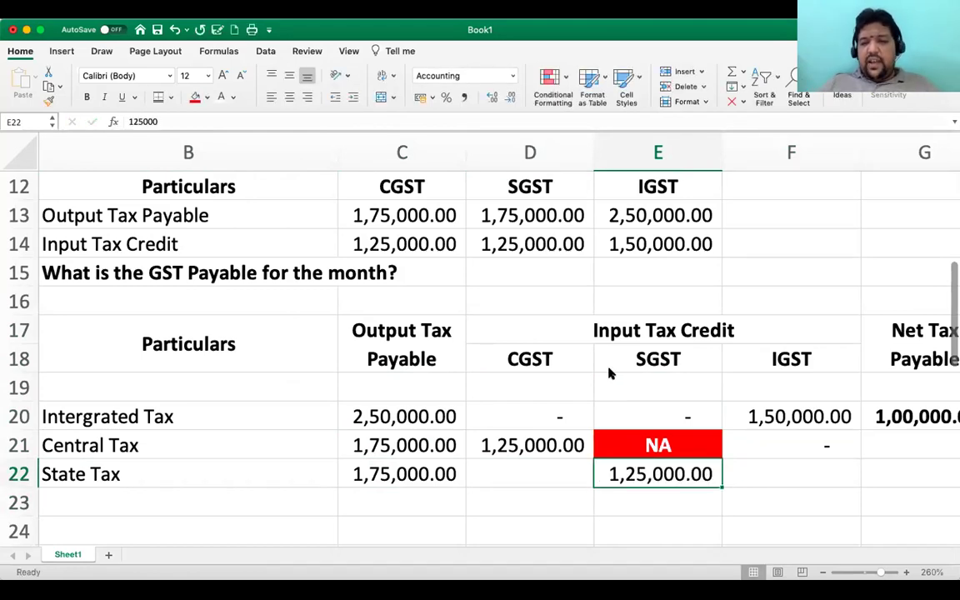
# Enter 0 as the IGST credit for the State Tax row in F22.
pyautogui.press('Right')
pyautogui.write('0')
pyautogui.press('Return')
pyautogui.press('Up')
pyautogui.press('Left')
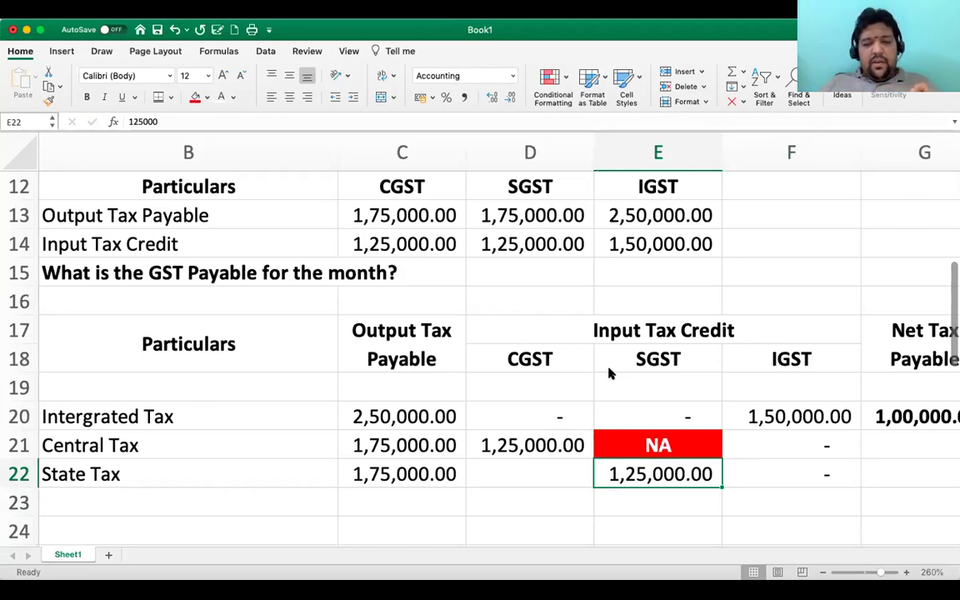
# Copy the red NA cell E21 into the State Tax row's CGST credit cell D22.
pyautogui.press('Left')
pyautogui.press('Up')
pyautogui.press('Right')
pyautogui.press('super+c')
pyautogui.press('Left')
pyautogui.press('Down')
pyautogui.press('Return')
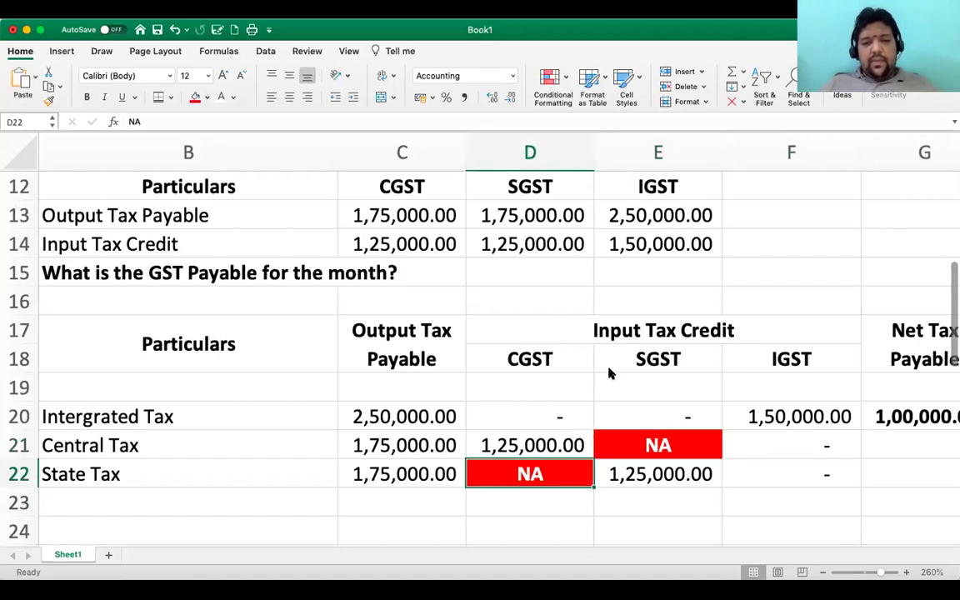
# Total the CGST credit in D24 with the formula =D20+D21 and make it bold.
pyautogui.press('Down')
pyautogui.press('Down')
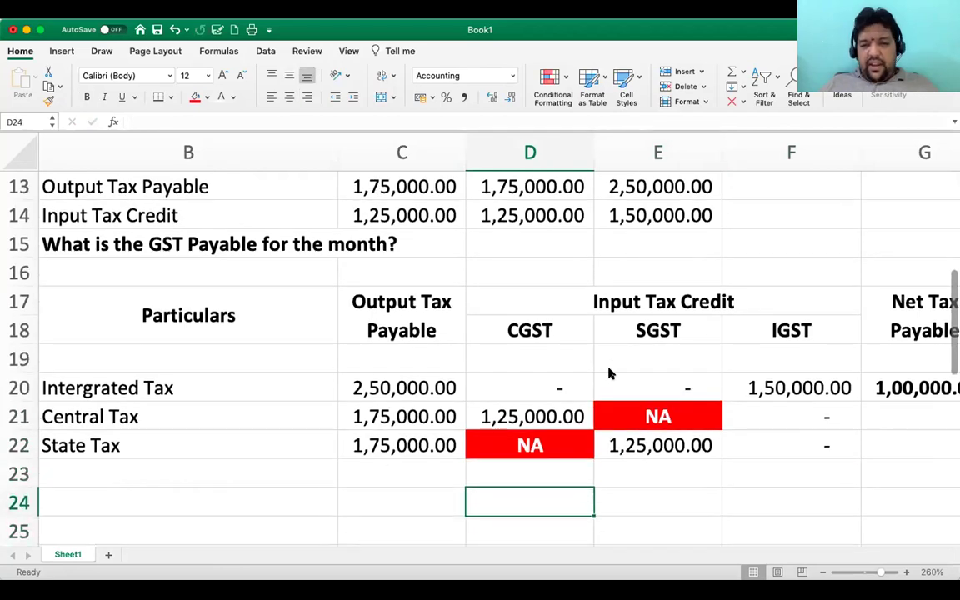
pyautogui.write('=')
pyautogui.press('Up')
pyautogui.press('Up')
pyautogui.press('Up')
pyautogui.press('Up')
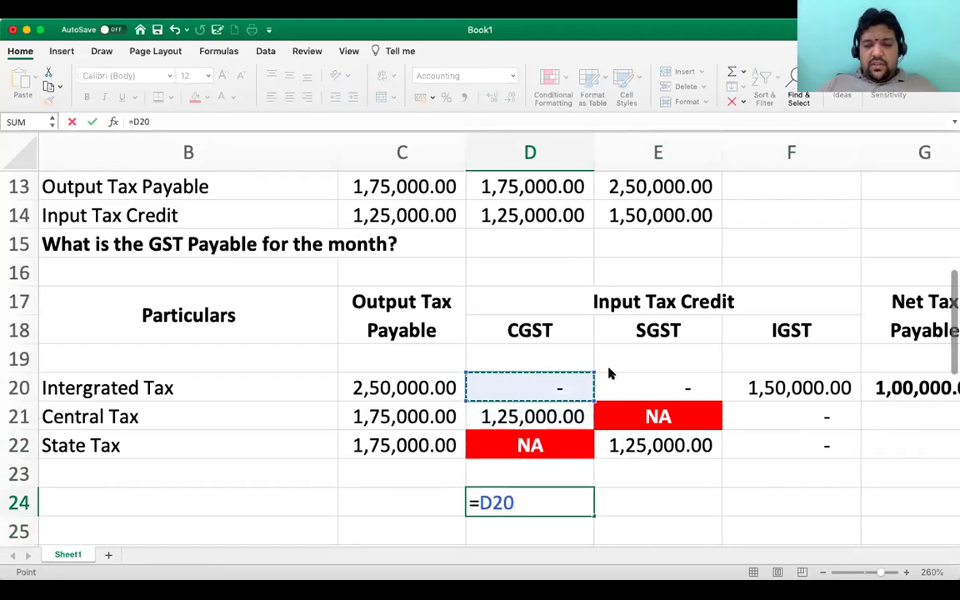
pyautogui.write('+')
pyautogui.press('Up')
pyautogui.press('Up')
pyautogui.press('Up')
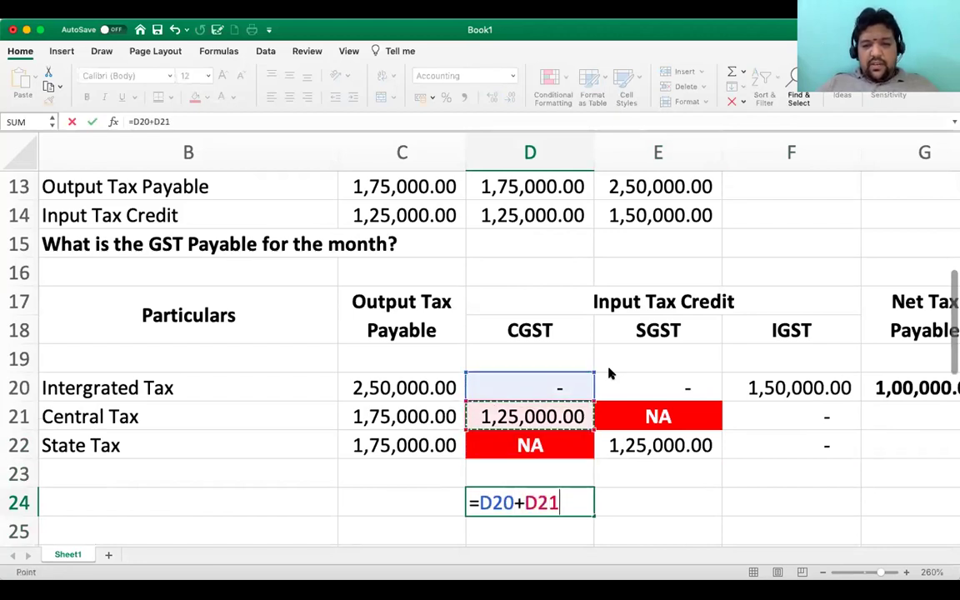
pyautogui.press('Return')
pyautogui.press('Up')
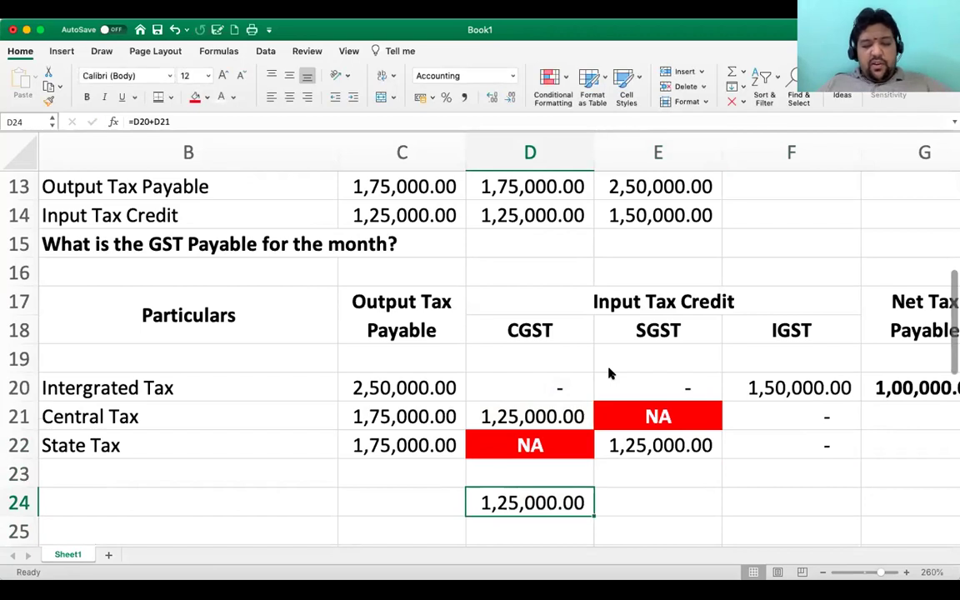
pyautogui.press('super+b')
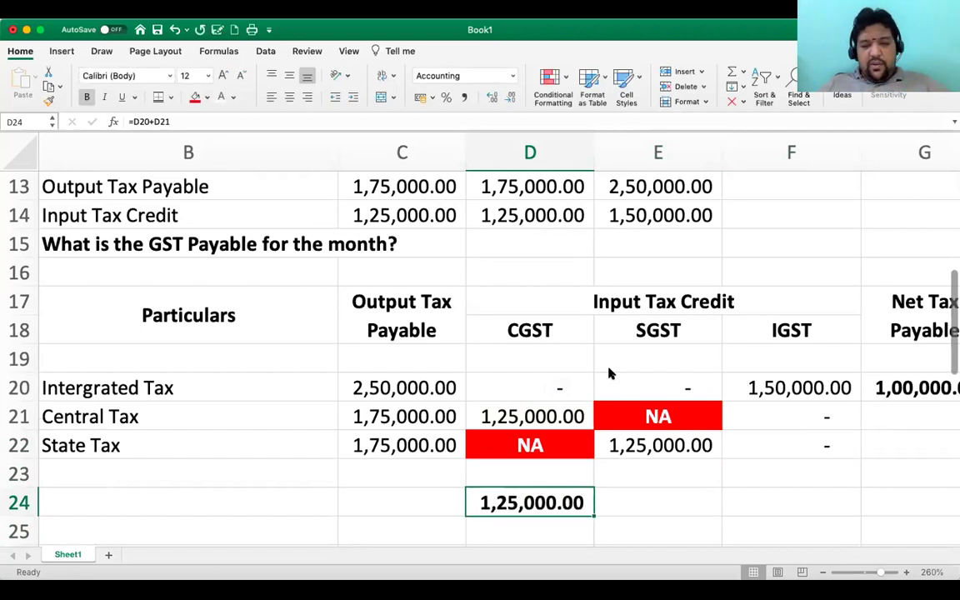
# Total the SGST credit in E24 with the formula =E20+E22 and make it bold.
pyautogui.press('Right')
pyautogui.write('=')
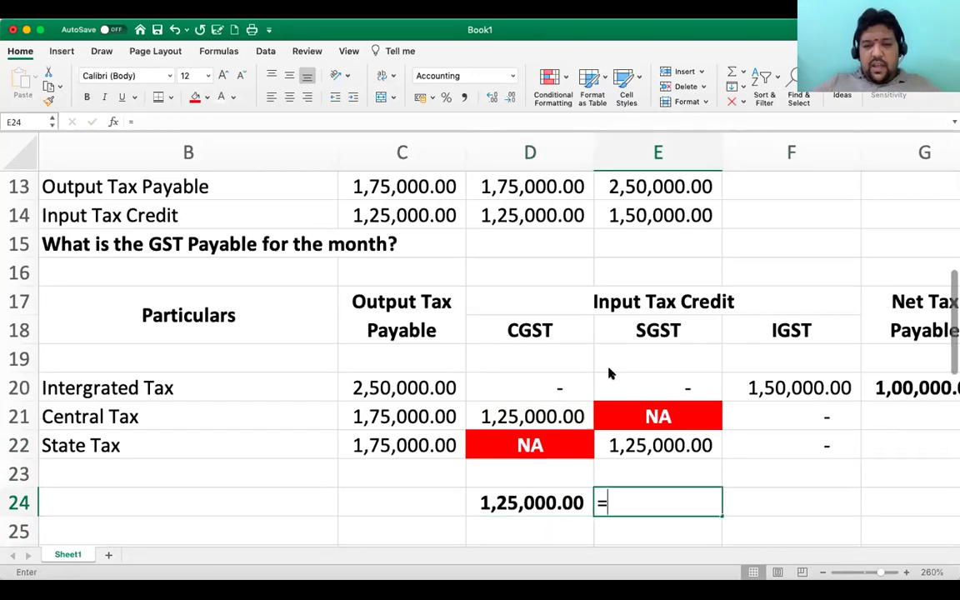
pyautogui.press('Up')
pyautogui.press('Up')
pyautogui.press('Up')
pyautogui.press('Up')
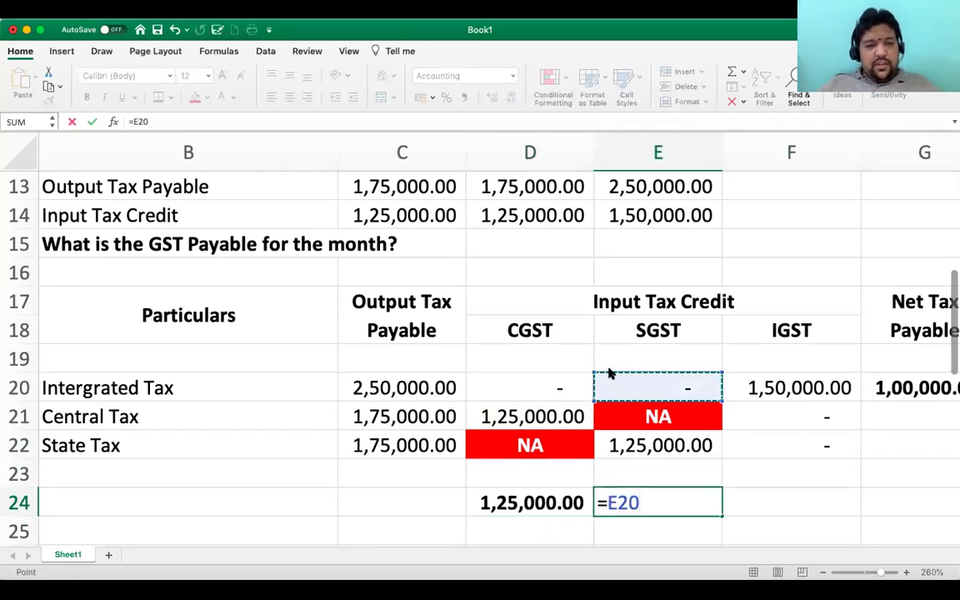
pyautogui.write('+')
pyautogui.press('Up')
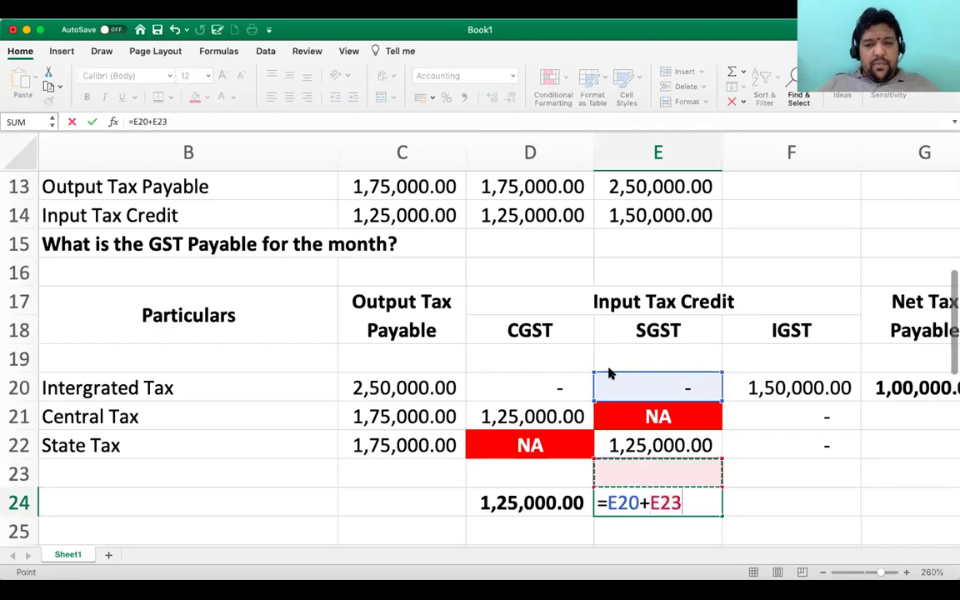
pyautogui.press('Up')
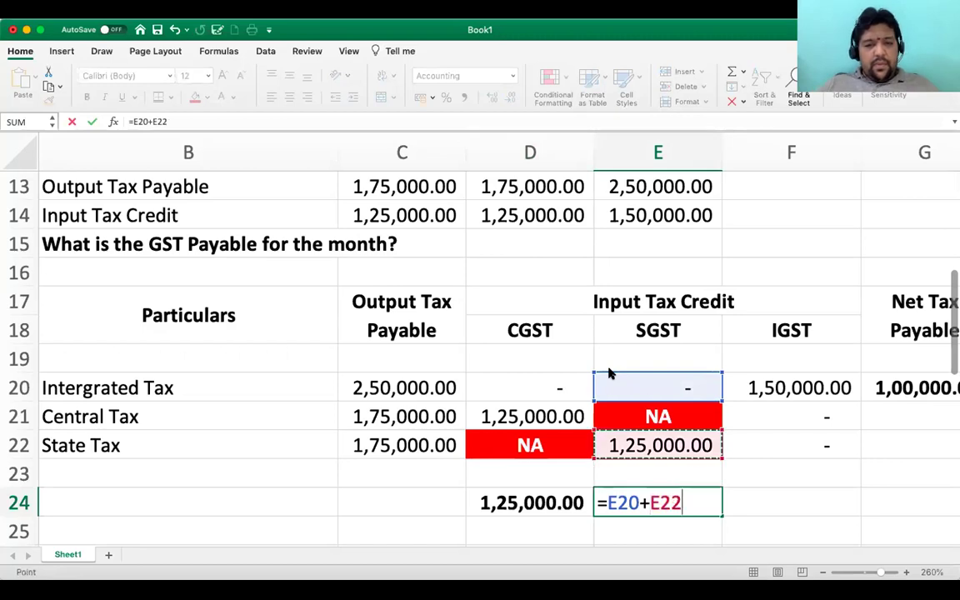
pyautogui.press('Return')
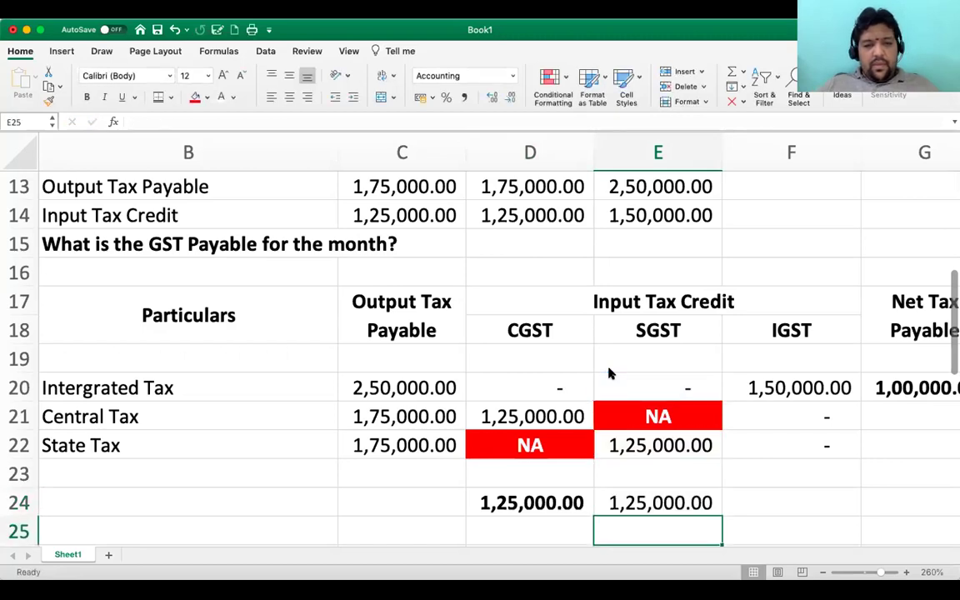
pyautogui.press('Up')
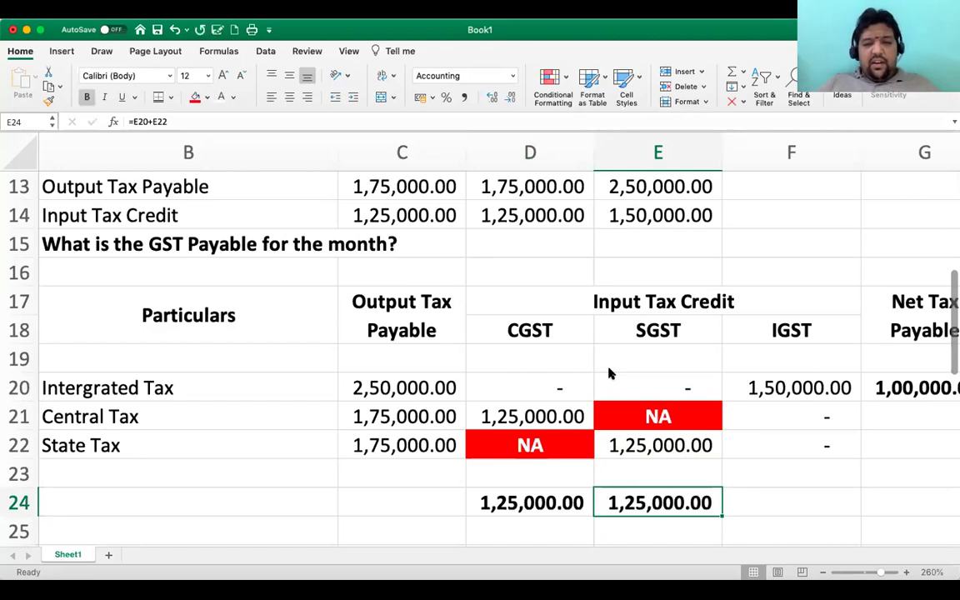
# Total the IGST credit in F24 by adding F20, F21 and F22.
pyautogui.press('Right')
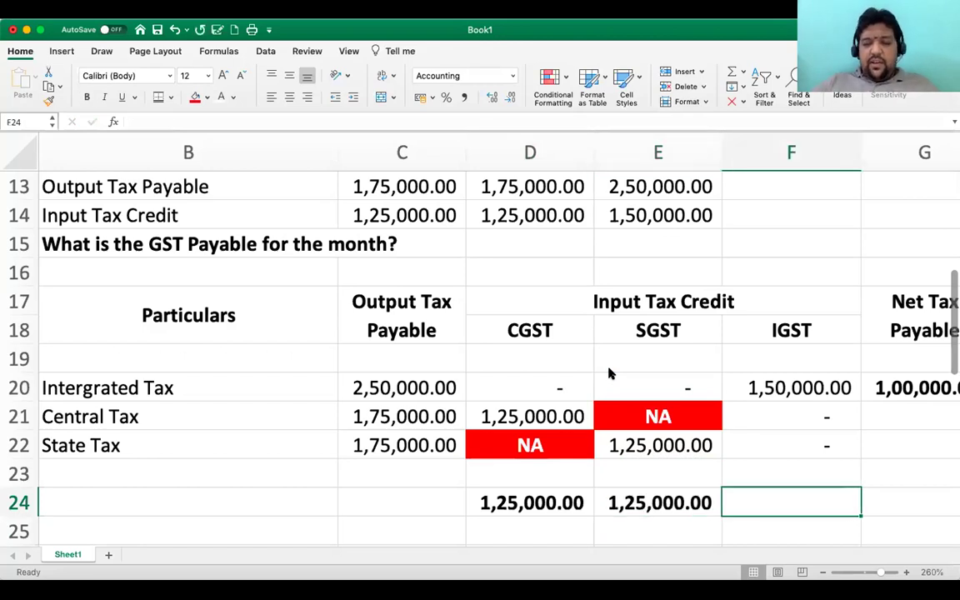
pyautogui.write('=')
pyautogui.press('Up')
pyautogui.press('Up')
pyautogui.press('Up')
pyautogui.press('Up')
pyautogui.write('+')
pyautogui.press('Up')
pyautogui.press('Up')
pyautogui.press('Up')
pyautogui.write('+')
pyautogui.press('Up')
pyautogui.press('Up')
pyautogui.press('Return')
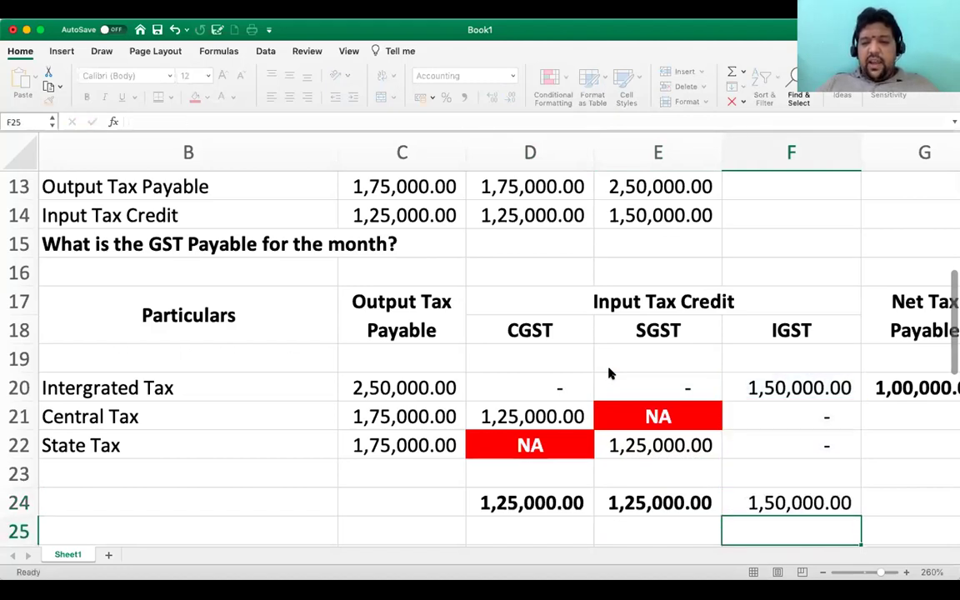
# Make the IGST total in F24 bold and apply a top and double bottom border to the totals D24:F24.
pyautogui.press('Up')
pyautogui.press('Left')
pyautogui.press('Left')
pyautogui.hotkey('shift', 'Right')
pyautogui.hotkey('shift', 'Right')
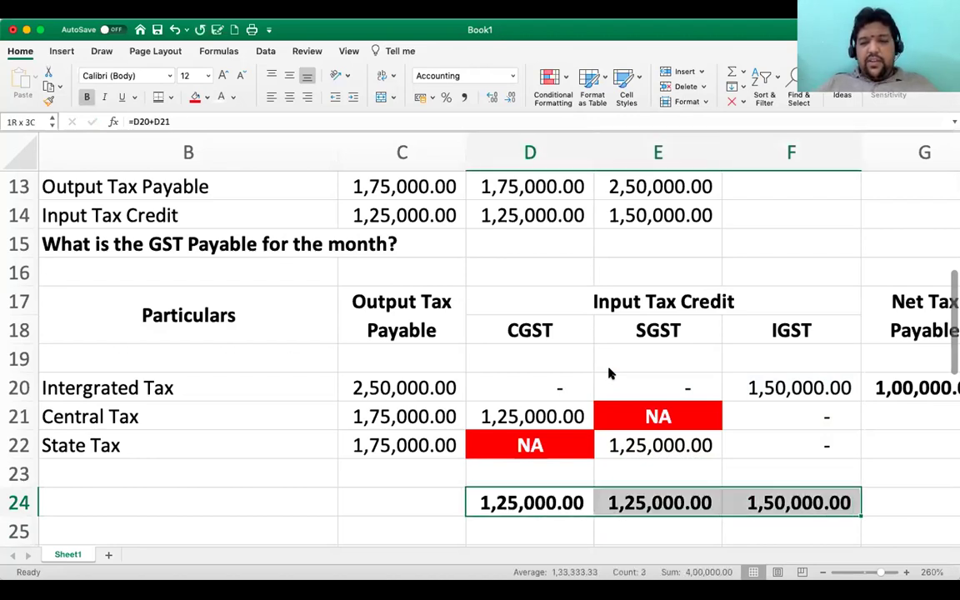
pyautogui.click(158, 97)
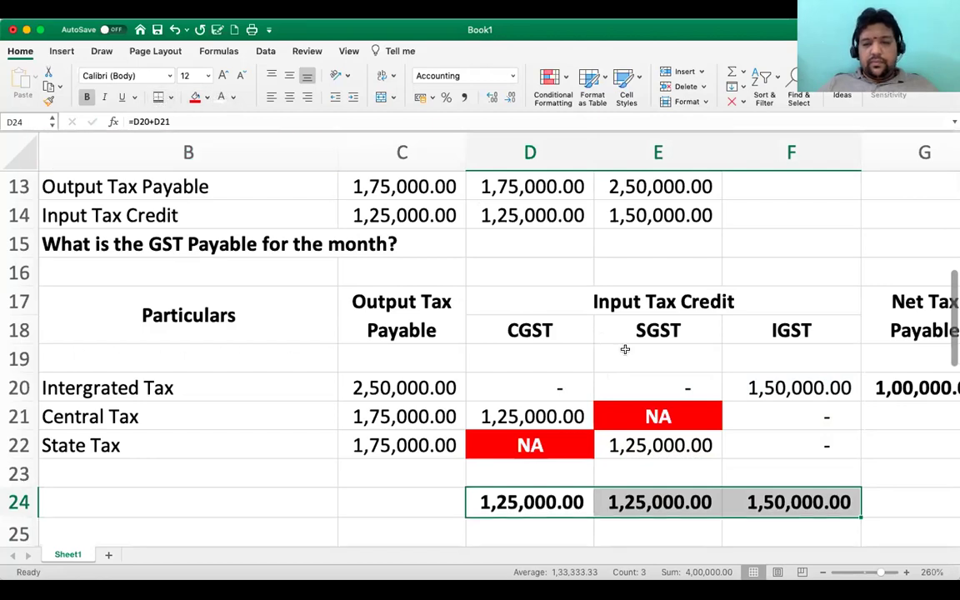
# Review the SGST and IGST credit entries for the Integrated, Central and State Tax rows.
pyautogui.click(671, 367)
pyautogui.press('Down')
pyautogui.press('Down')
pyautogui.press('Up')
pyautogui.press('Right')
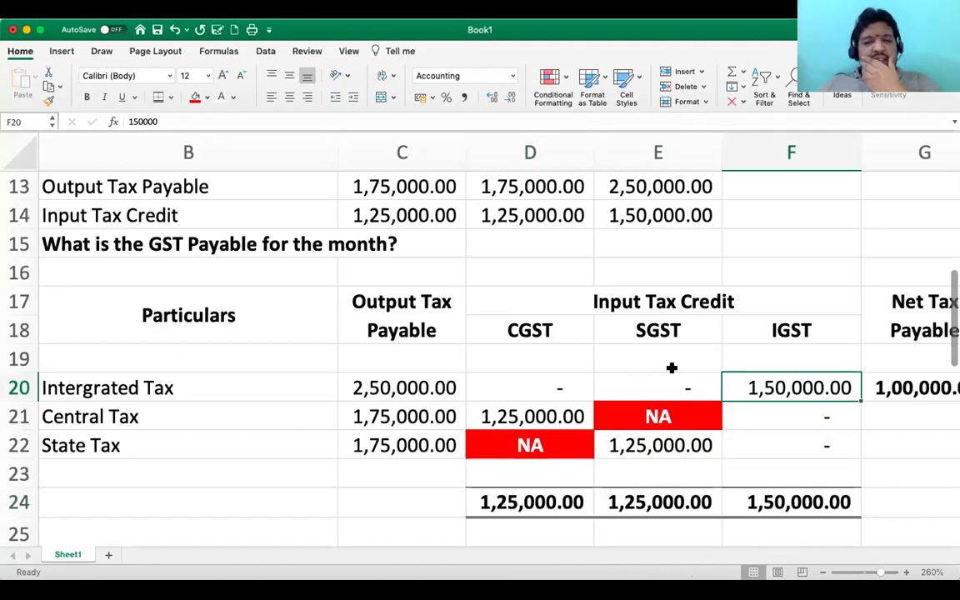
pyautogui.press('Down')
pyautogui.press('Down')
pyautogui.press('Left')
pyautogui.press('Up')
pyautogui.press('Up')
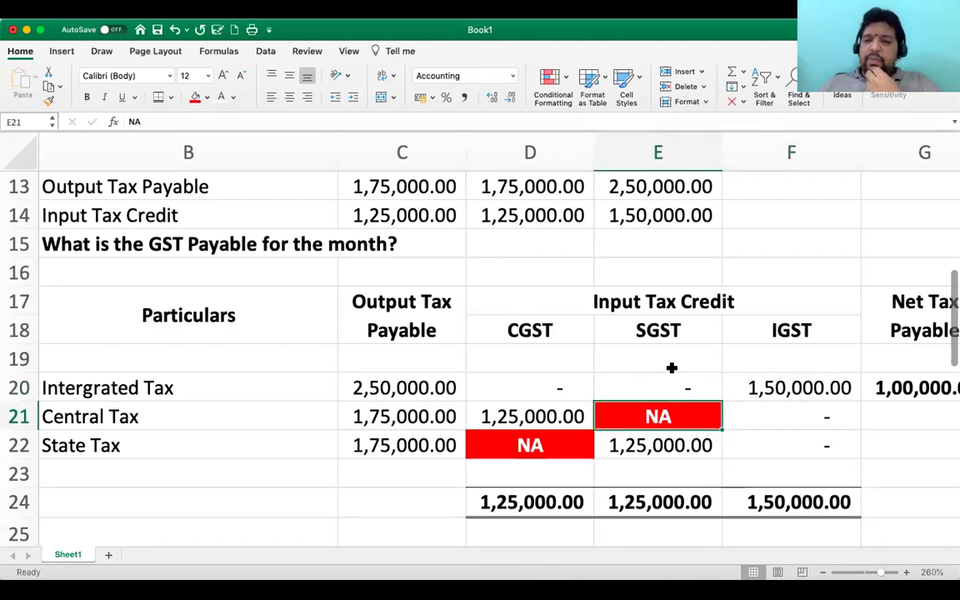
# Fill the used credit cells D21 (CGST), E22 (SGST) and F20 (IGST) with dark green.
pyautogui.press('Down')
pyautogui.press('Down')
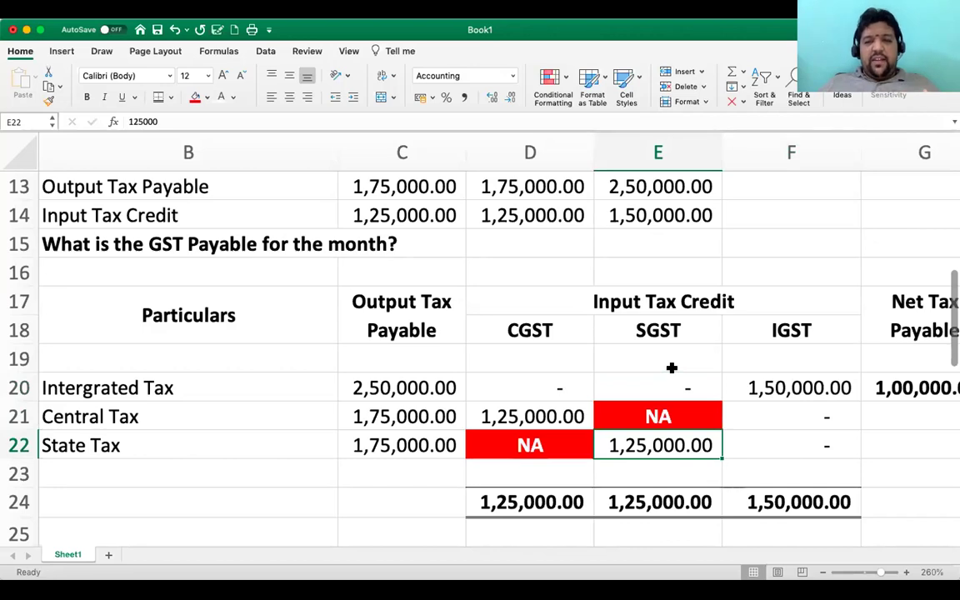
pyautogui.press('Up')
pyautogui.press('Left')
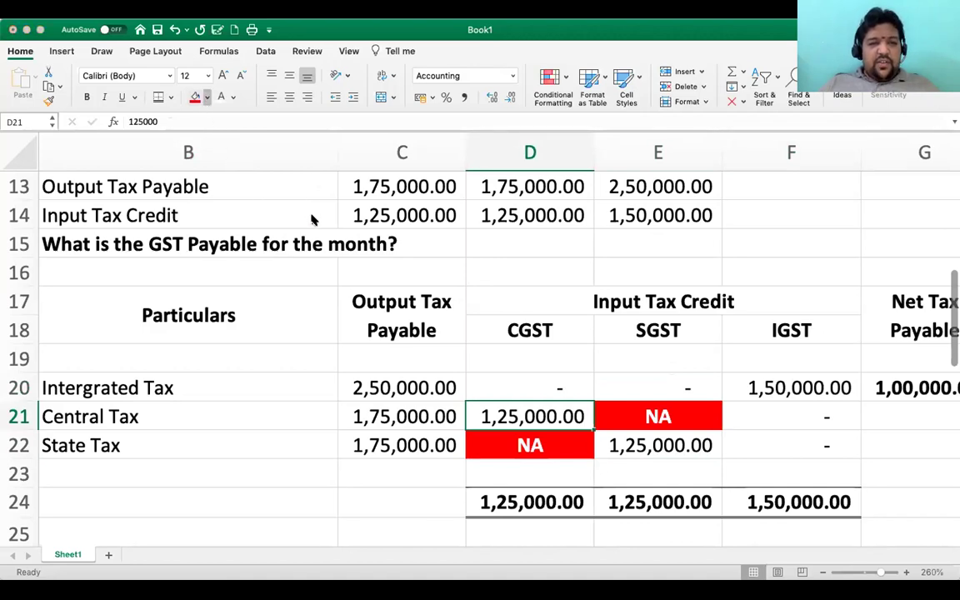
pyautogui.moveTo(571, 429); pyautogui.dragTo(664, 448)
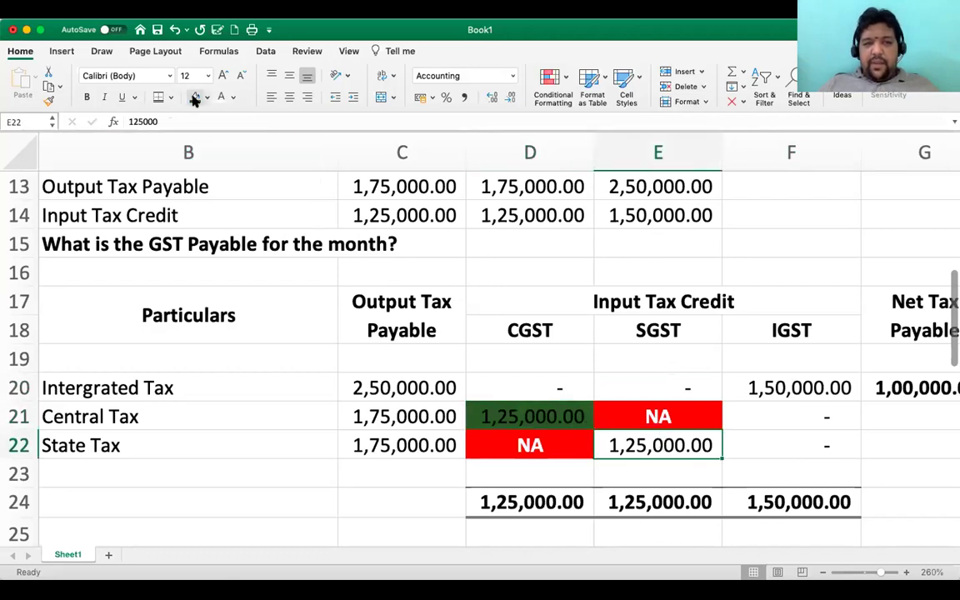
pyautogui.click(783, 387)
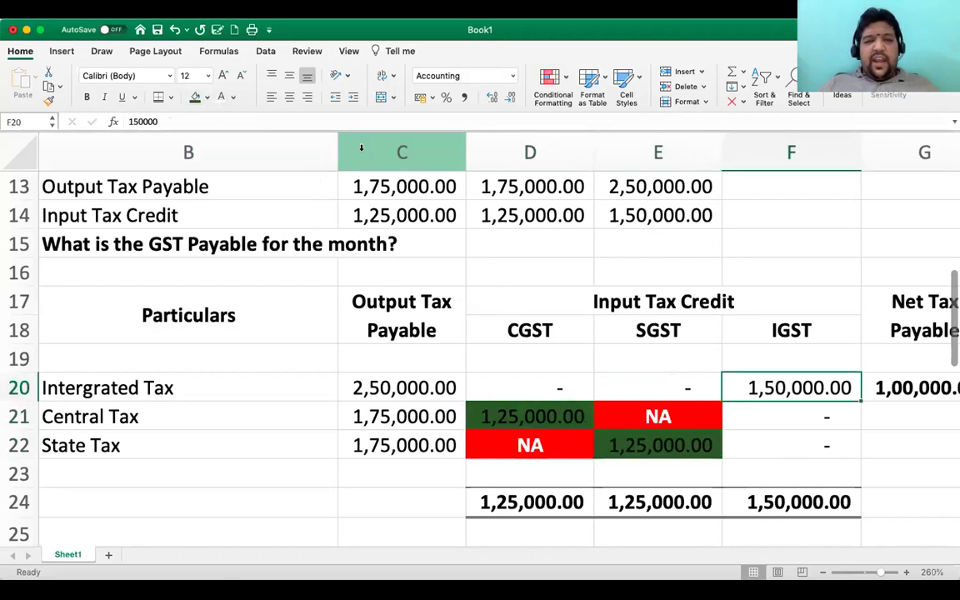
pyautogui.click(194, 98)
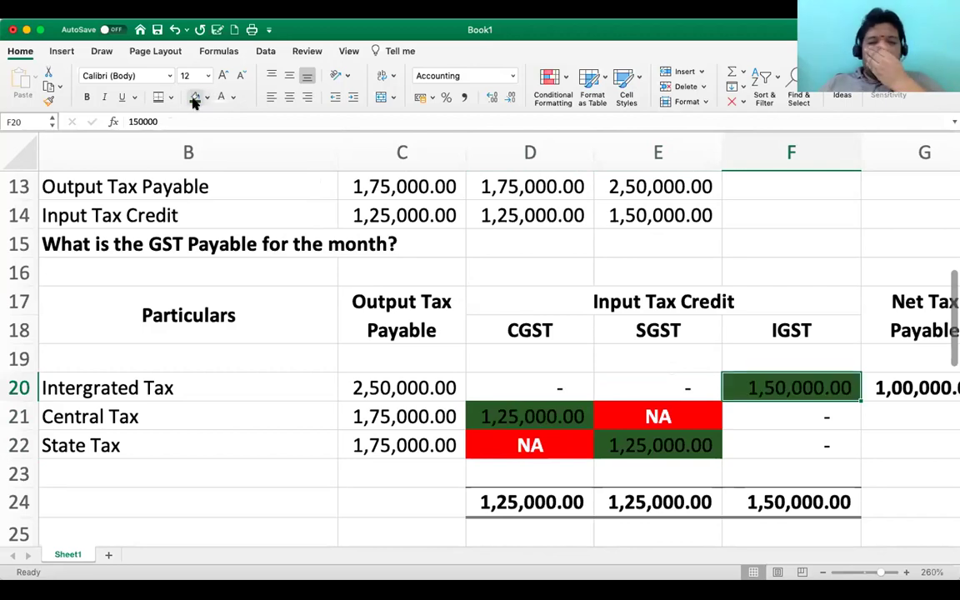
# Fill the IGST credit cells for Central Tax and State Tax, F21 and F22, with light orange.
pyautogui.press('Down')
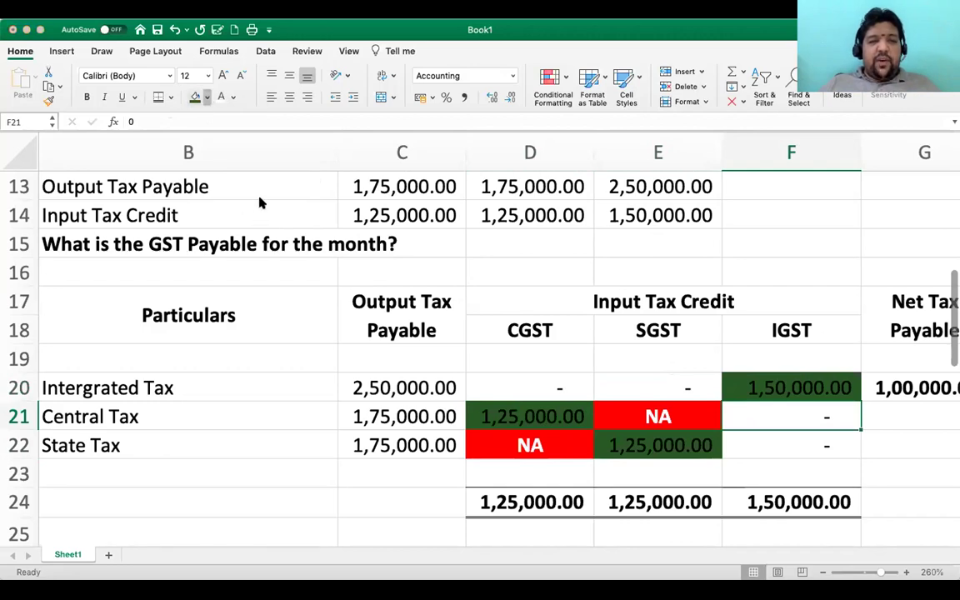
pyautogui.press('Down')
pyautogui.press('Left')
pyautogui.press('Up')
pyautogui.press('Up')
pyautogui.press('Right')
pyautogui.press('Down')
pyautogui.press('Down')
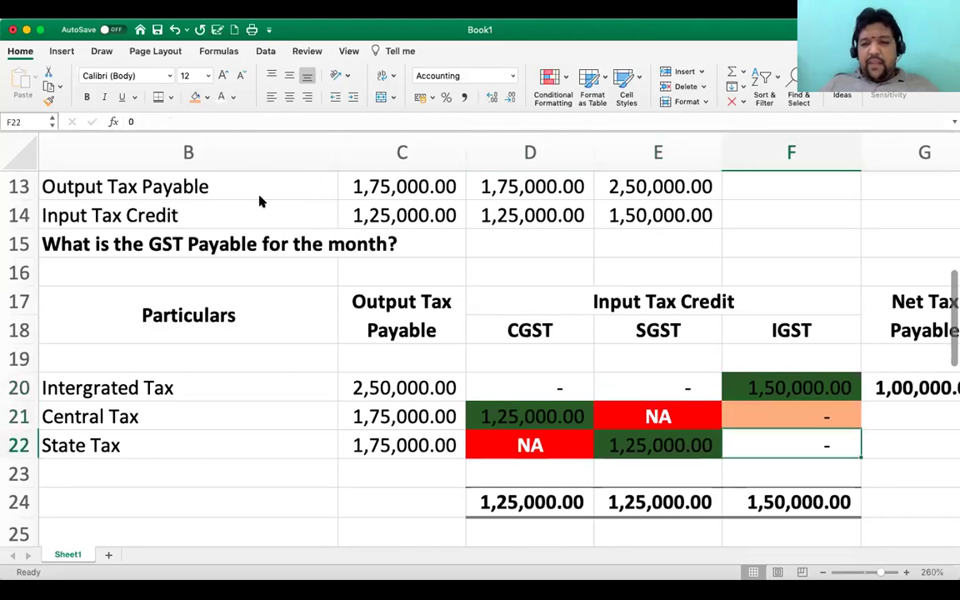
pyautogui.click(193, 97)
# Fill the Integrated Tax row's SGST and CGST credit cells, E20 and D20, with the same light orange.
pyautogui.press('Up')
pyautogui.press('Up')
pyautogui.press('Left')
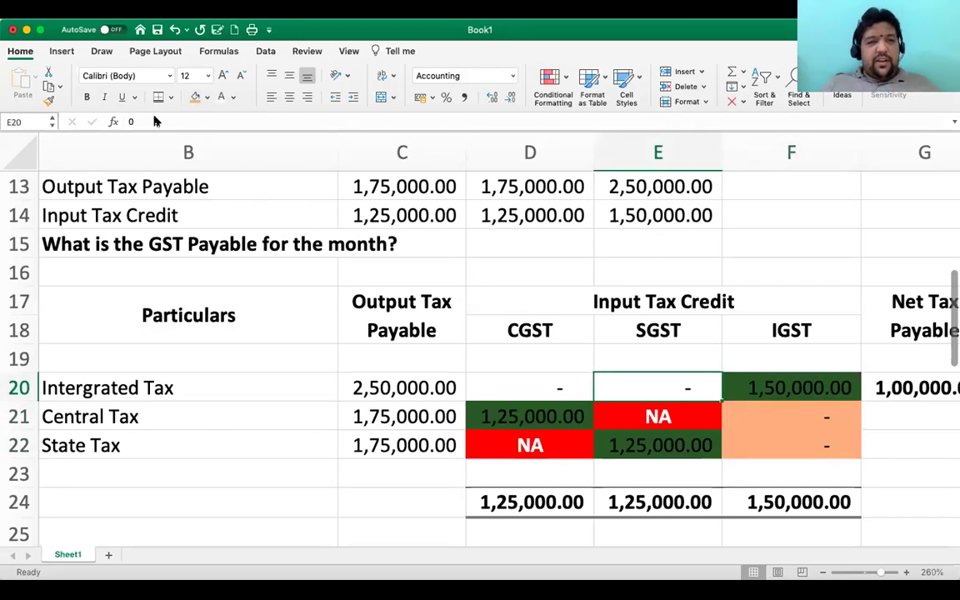
pyautogui.click(194, 97)
pyautogui.press('Left')
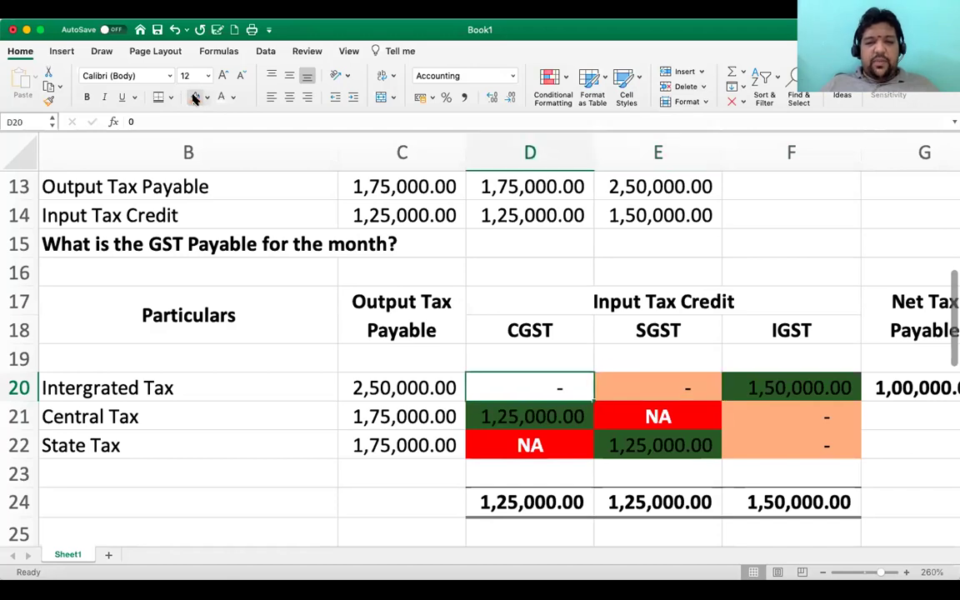
pyautogui.click(194, 97)
pyautogui.press('Right')
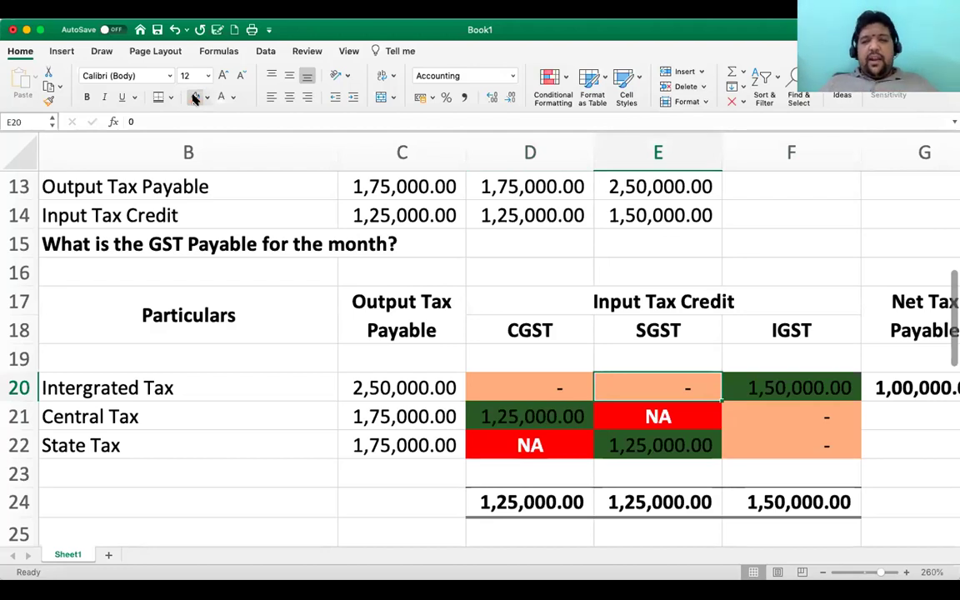
# Copy the Net Tax Payable formula from G20 into G21 and G22 for Central Tax and State Tax.
pyautogui.press('Right')
pyautogui.press('Right')
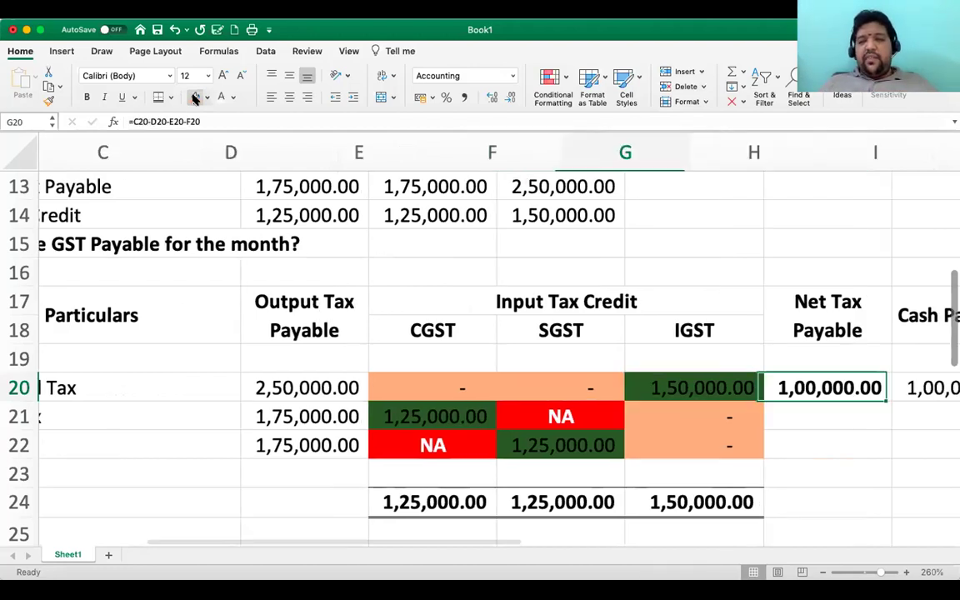
pyautogui.hotkey('ctrl', 'c')
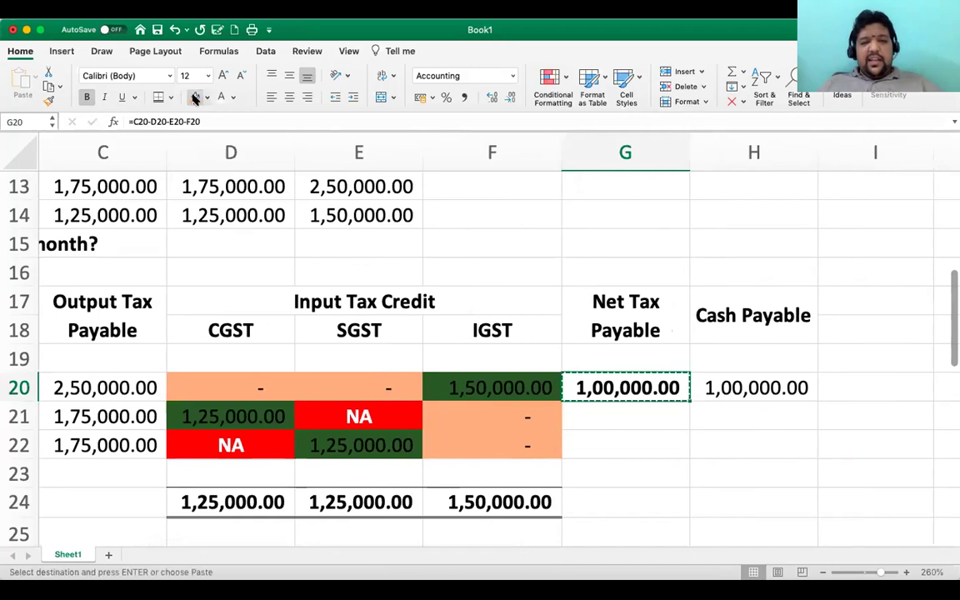
pyautogui.press('Down')
pyautogui.hotkey('ctrl', 'v')
pyautogui.press('Escape')
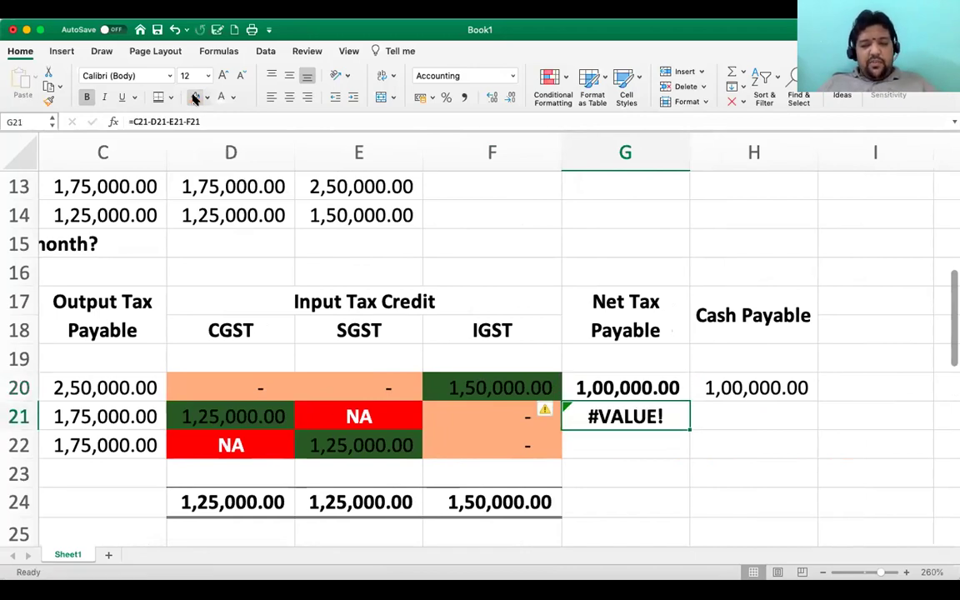
pyautogui.hotkey('ctrl', 'c')
pyautogui.press('Down')
pyautogui.hotkey('ctrl', 'v')
pyautogui.press('Escape')
# Remove the E21 reference from the Central Tax net payable formula in G21.
pyautogui.press('Up')
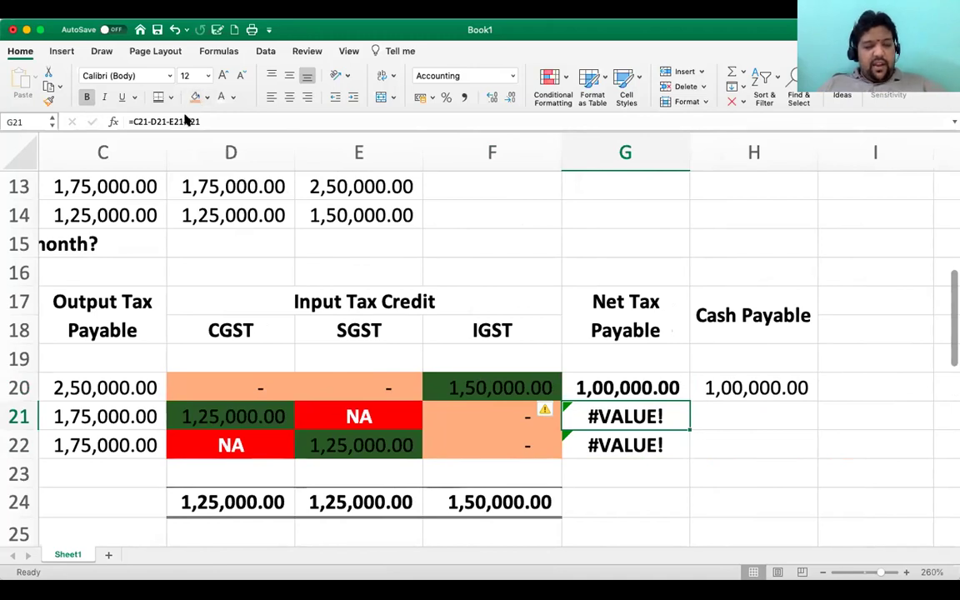
pyautogui.click(187, 121)
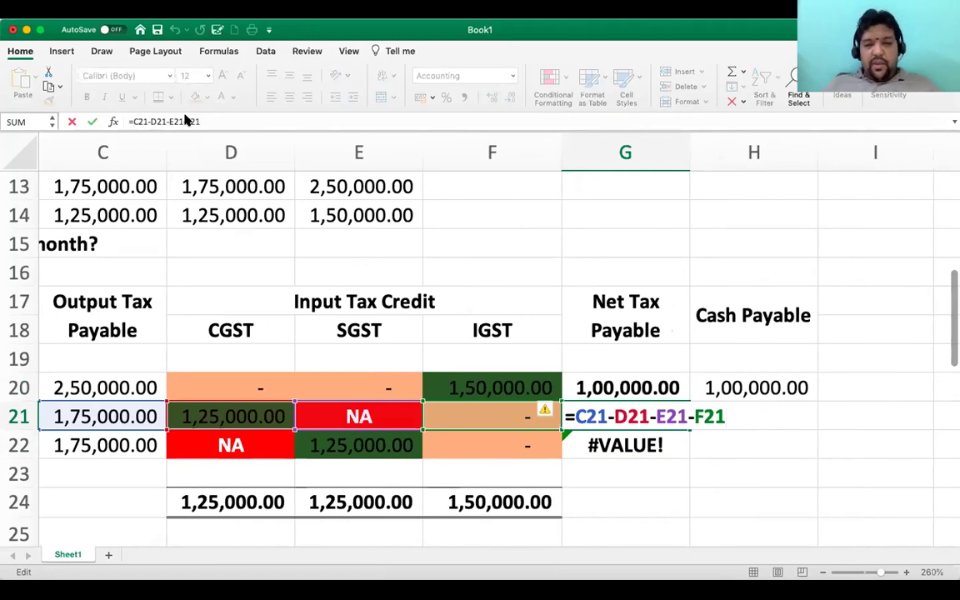
pyautogui.press('BackSpace')
pyautogui.press('BackSpace')
pyautogui.press('BackSpace')
pyautogui.press('BackSpace')
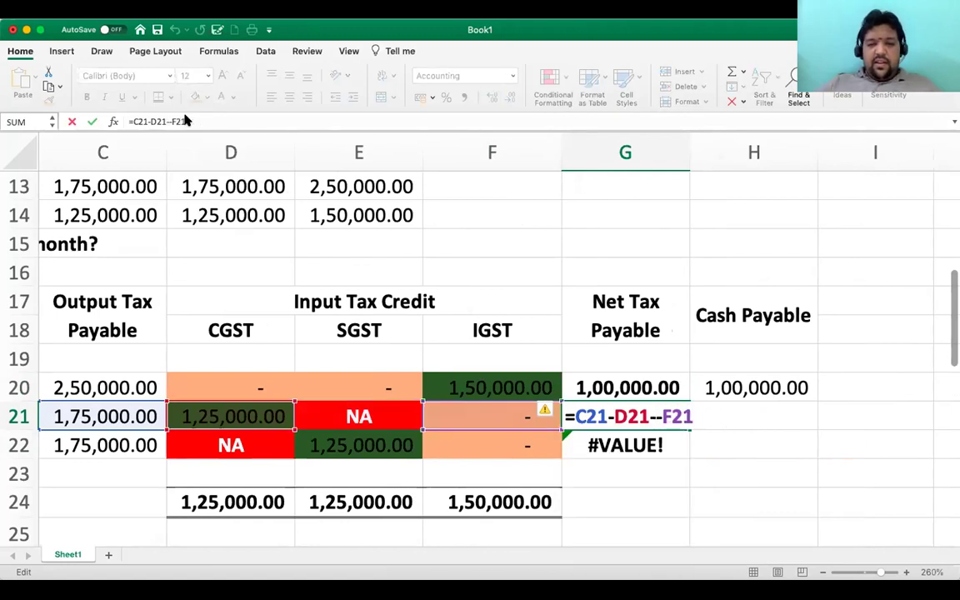
pyautogui.press('Return')
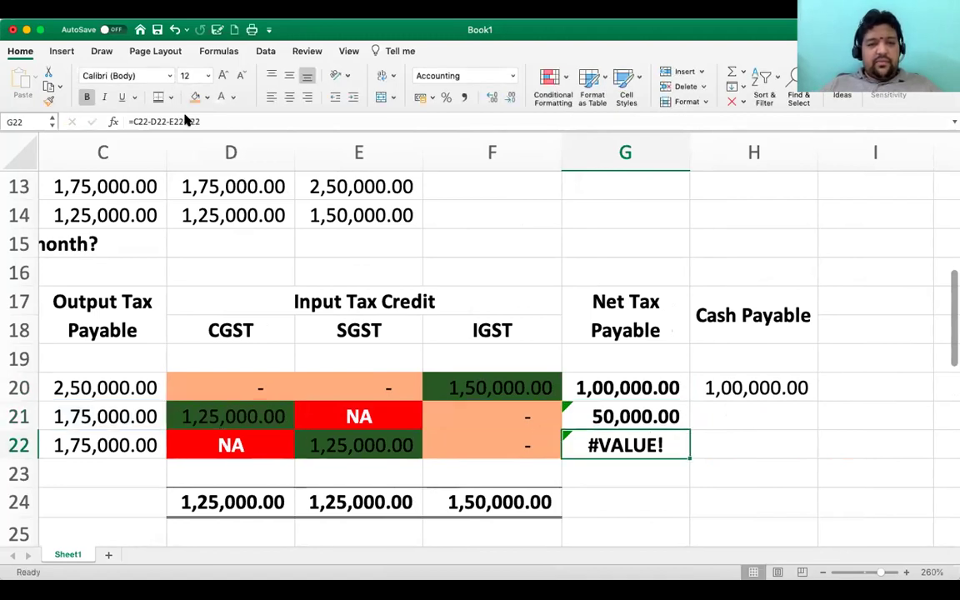
# Remove the D22 reference from the State Tax net payable formula in G22.
pyautogui.click(164, 122)
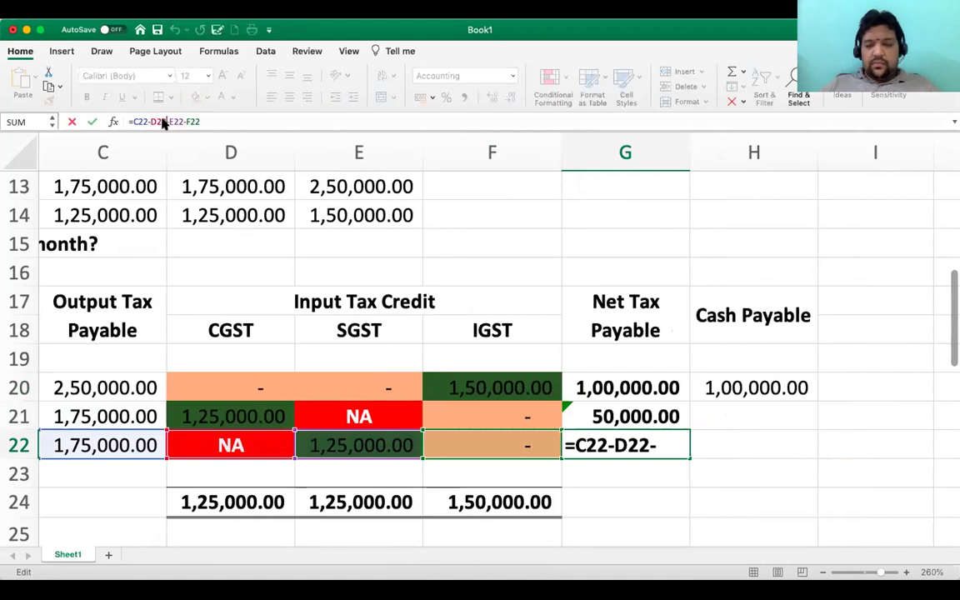
pyautogui.press('BackSpace')
pyautogui.press('BackSpace')
pyautogui.press('BackSpace')
pyautogui.press('BackSpace')
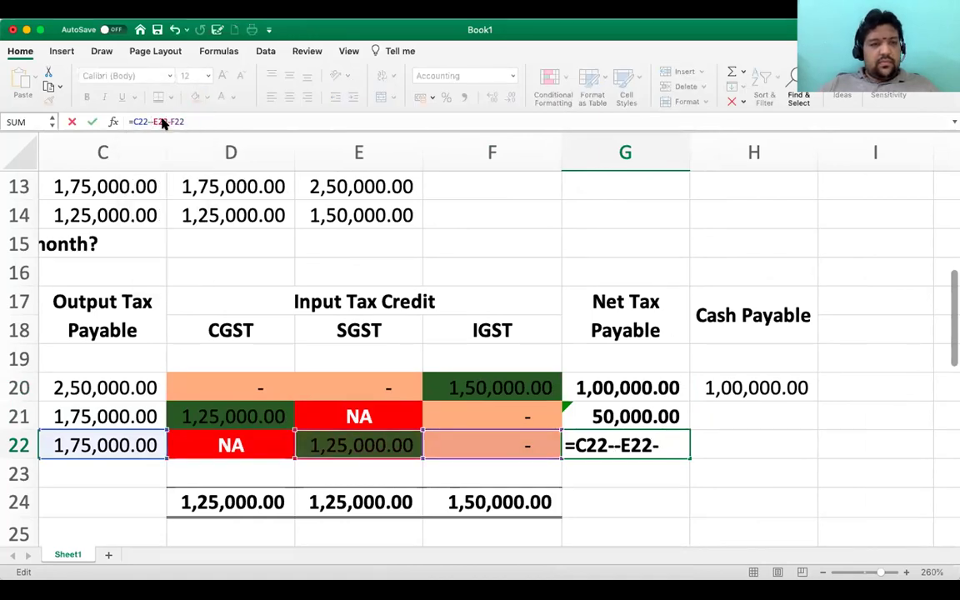
pyautogui.press('Return')
# Copy the Cash Payable formula from H20 into H21:H22.
pyautogui.press('Up')
pyautogui.press('Up')
pyautogui.press('Right')
pyautogui.press('Up')
pyautogui.press('super+c')
pyautogui.press('Down')
pyautogui.press('Down')
pyautogui.press('Up')
pyautogui.hotkey('shift', 'Down')
pyautogui.press('Return')
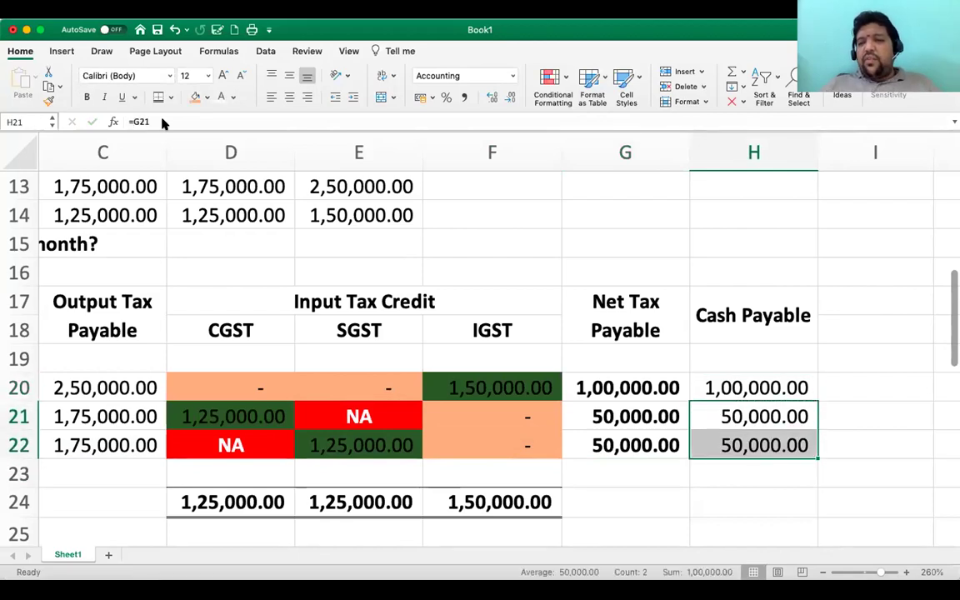
# Narrow column B to fit its row labels more closely.
pyautogui.press('Down')
pyautogui.press('Left')
pyautogui.press('Left')
pyautogui.press('Left')
pyautogui.press('Left')
pyautogui.press('Left')
pyautogui.press('Left')
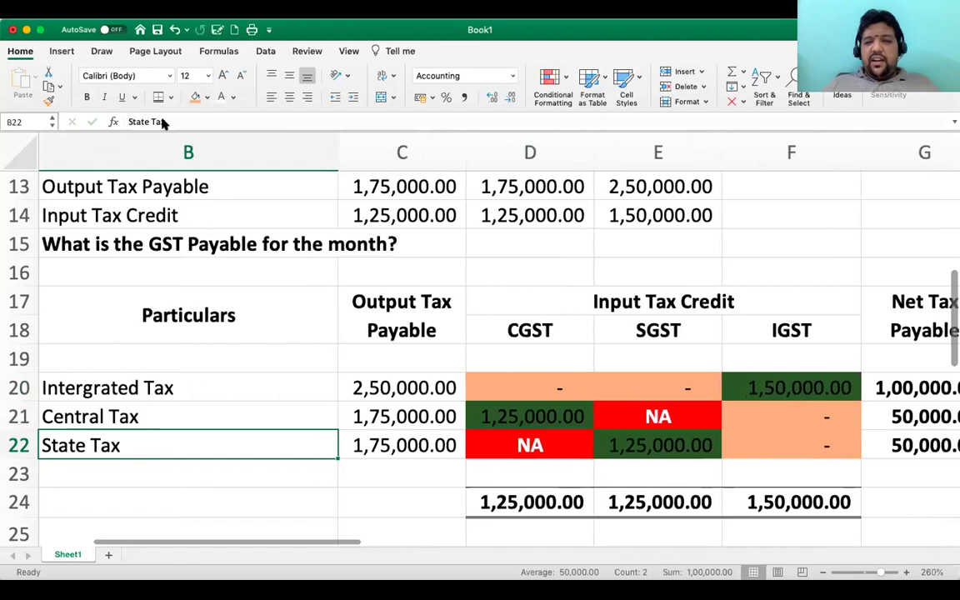
pyautogui.moveTo(338, 141); pyautogui.dragTo(253, 142)
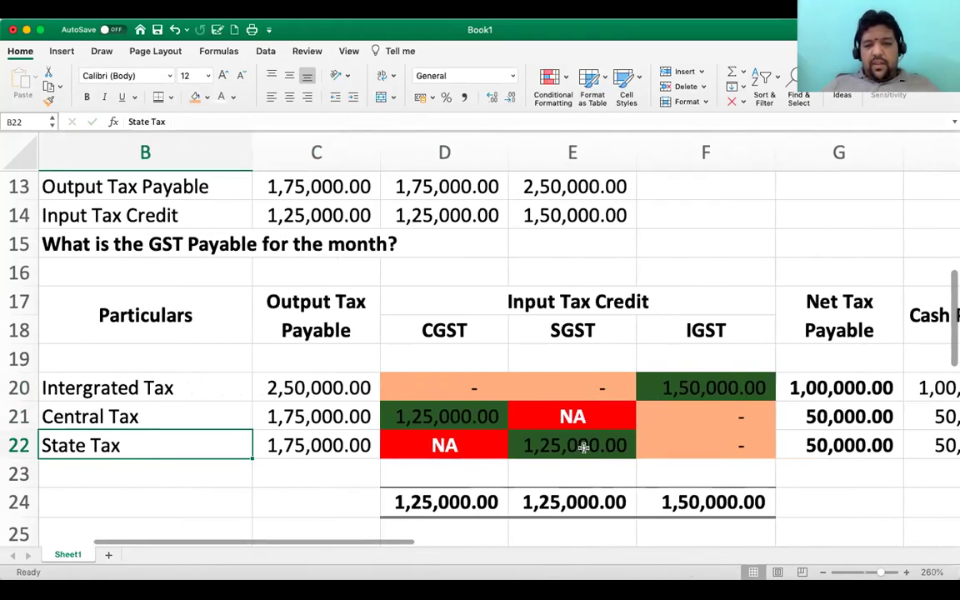
# Review the whole Case Study 1 layout at 200% zoom, from the given figures through the Cash Payable column.
pyautogui.click(822, 572)
pyautogui.click(822, 572)
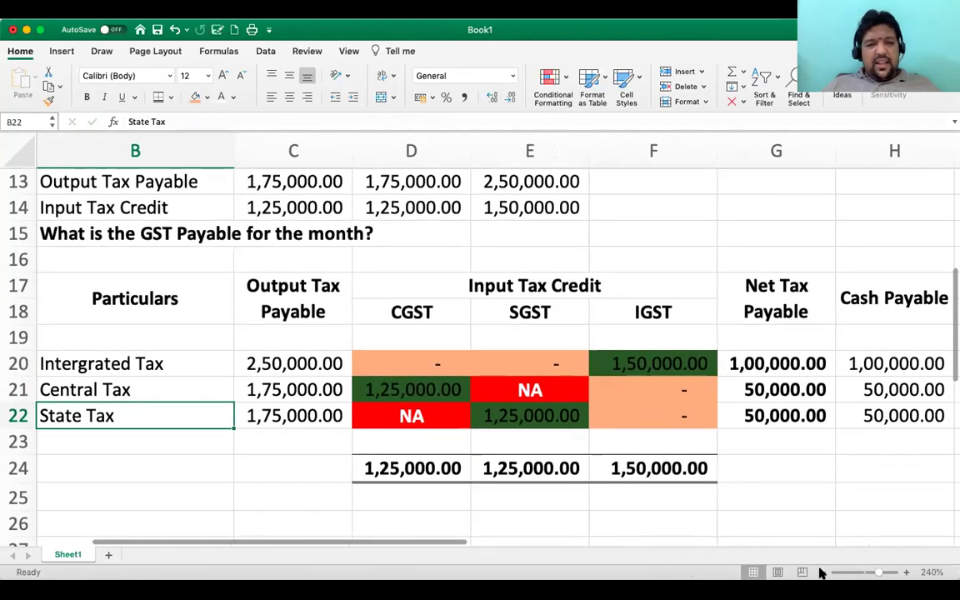
pyautogui.click(821, 572)
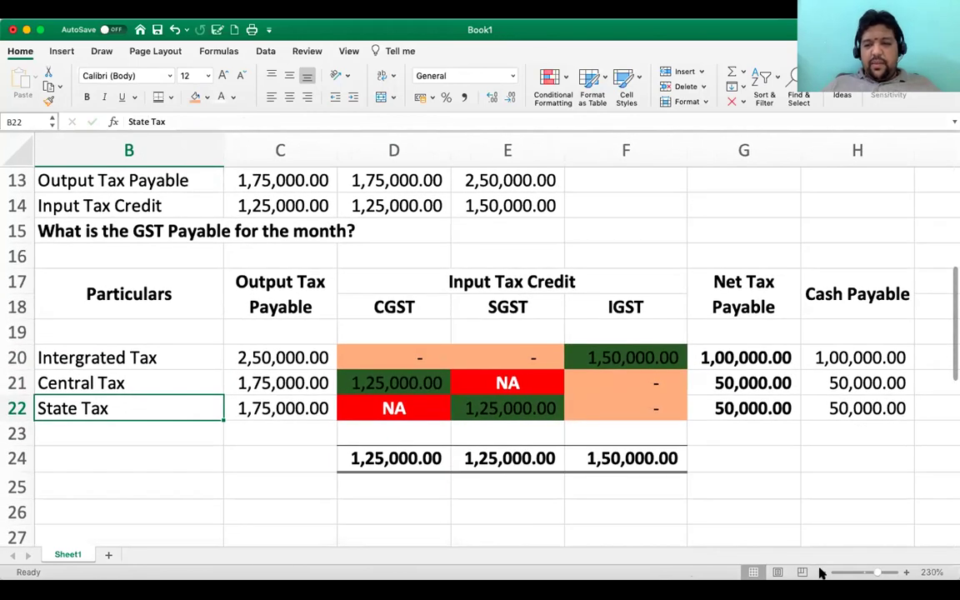
pyautogui.click(822, 571)
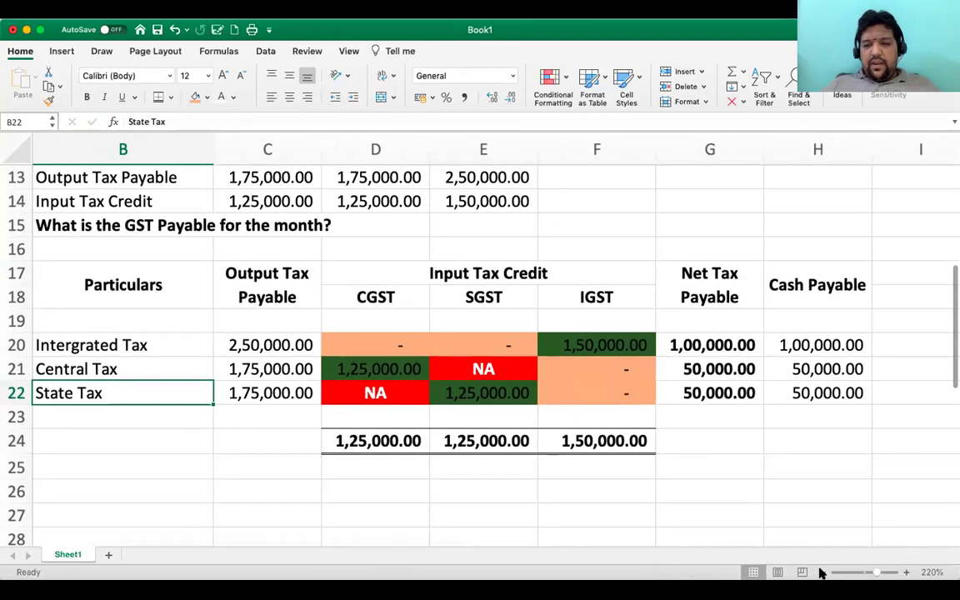
pyautogui.click(822, 571)
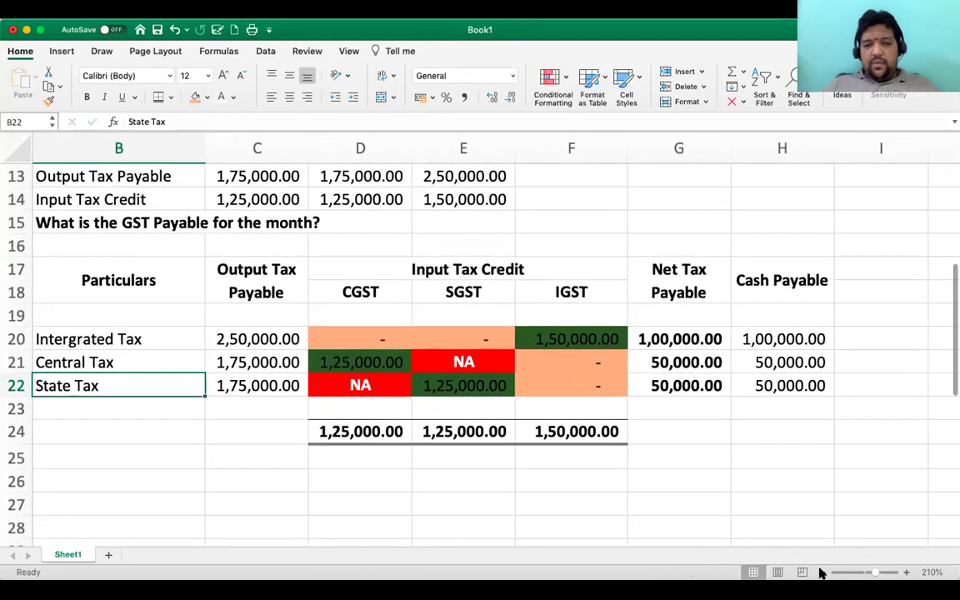
pyautogui.click(906, 573)
pyautogui.click(905, 574)
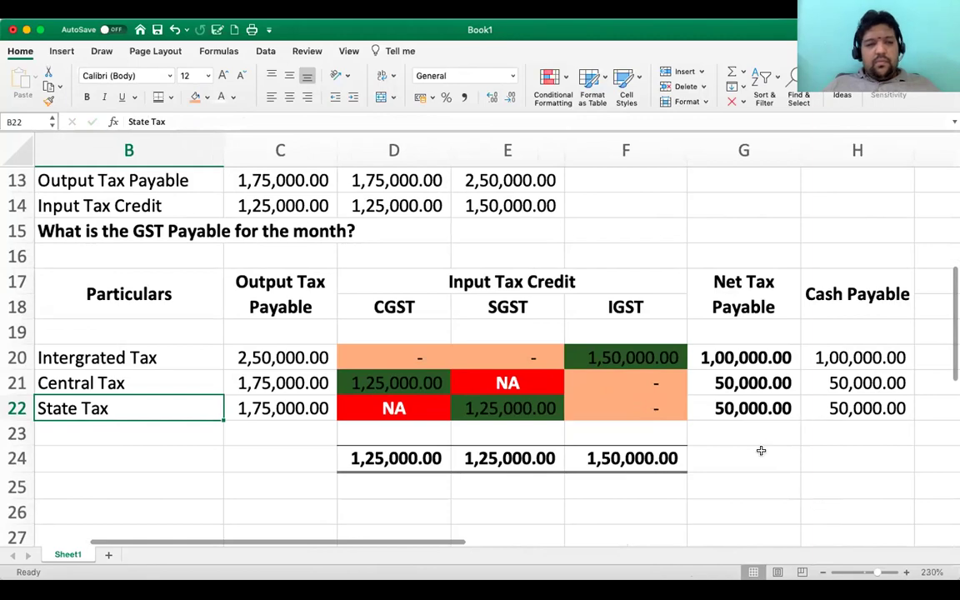
pyautogui.scroll(3, 750, 413)
pyautogui.scroll(2, 750, 412)
pyautogui.hscroll(-2, 750, 413)
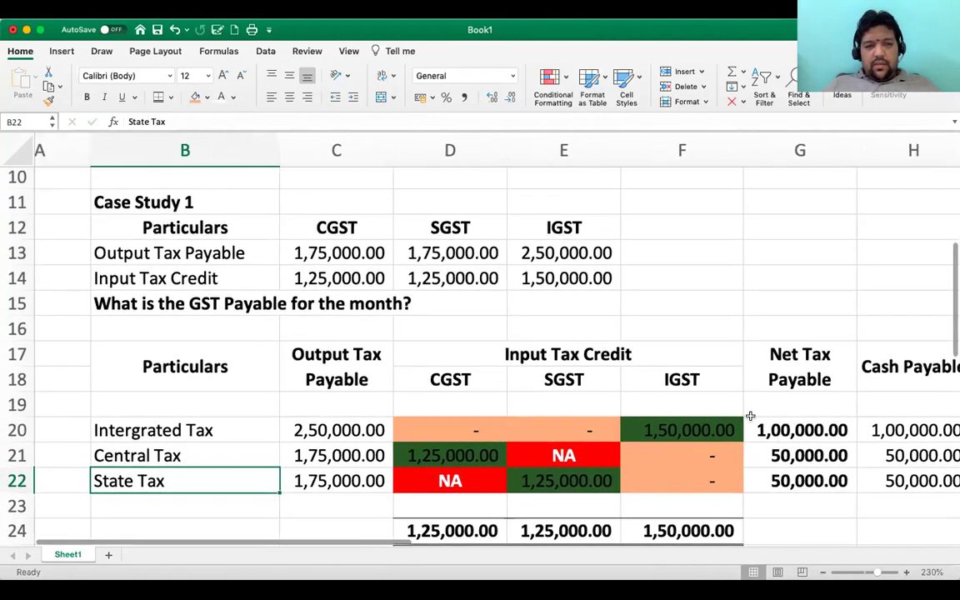
pyautogui.click(822, 572)
pyautogui.click(823, 573)
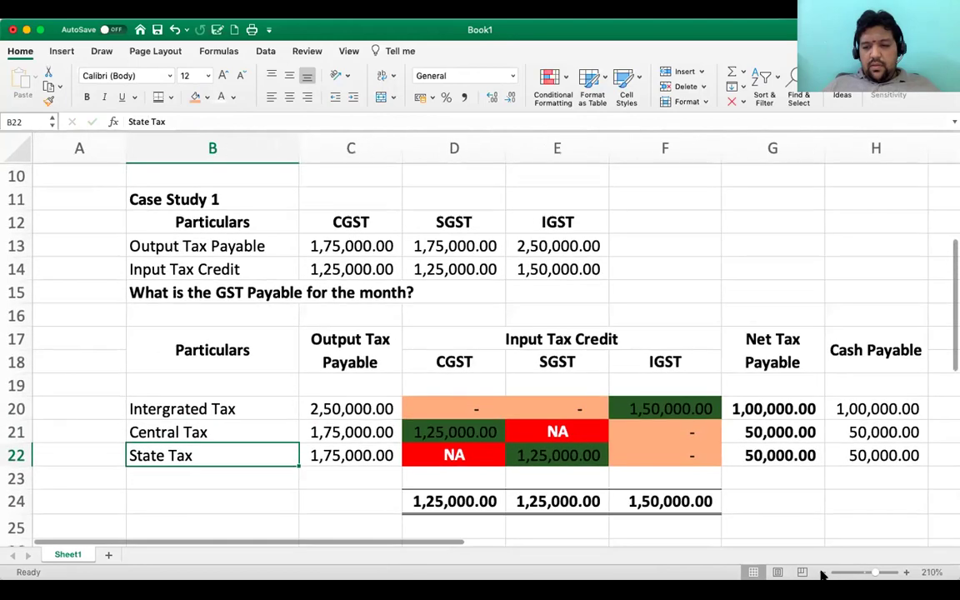
pyautogui.click(822, 573)
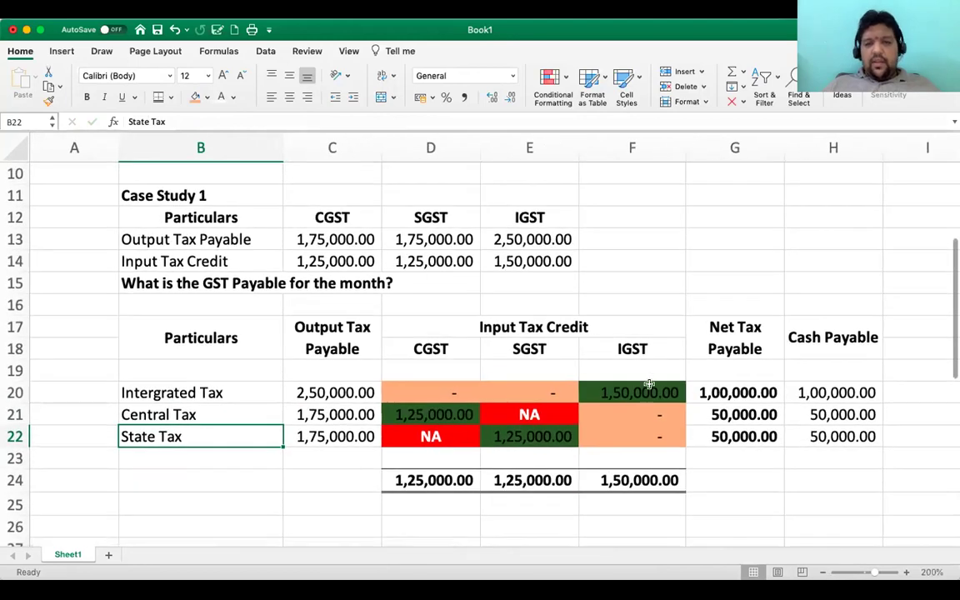
# Insert an entire blank row between the Case Study 1 title and its Particulars header row.
pyautogui.click(625, 284)
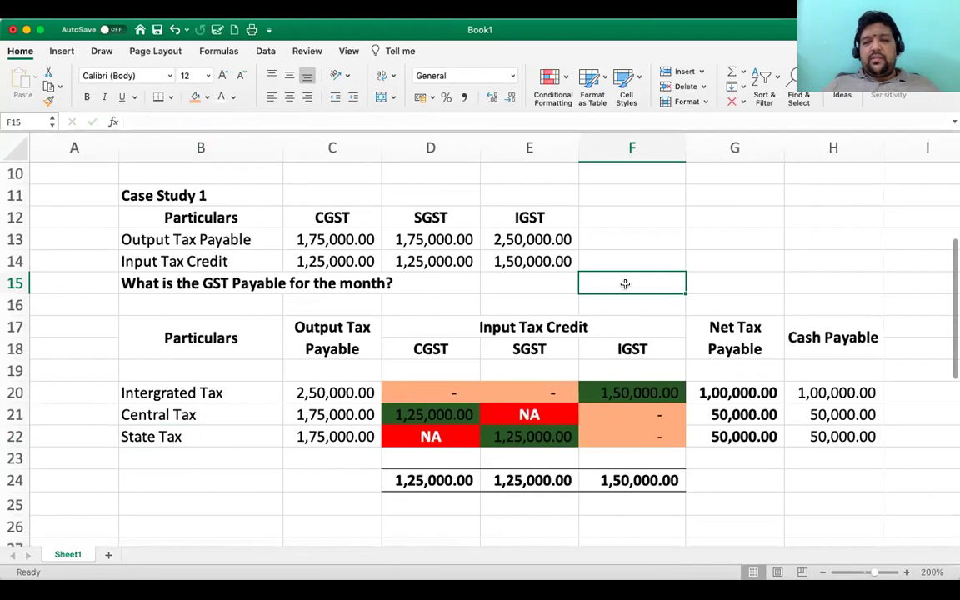
pyautogui.press('Up')
pyautogui.press('Up')
pyautogui.press('Up')
pyautogui.press('Up')
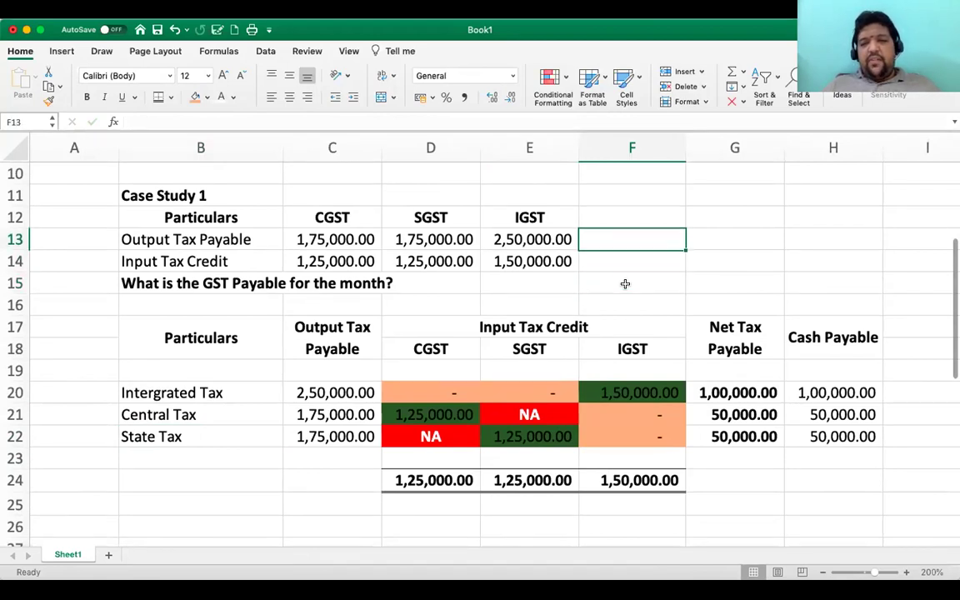
pyautogui.press('Left')
pyautogui.press('Left')
pyautogui.press('Left')
pyautogui.press('Left')
pyautogui.press('Down')
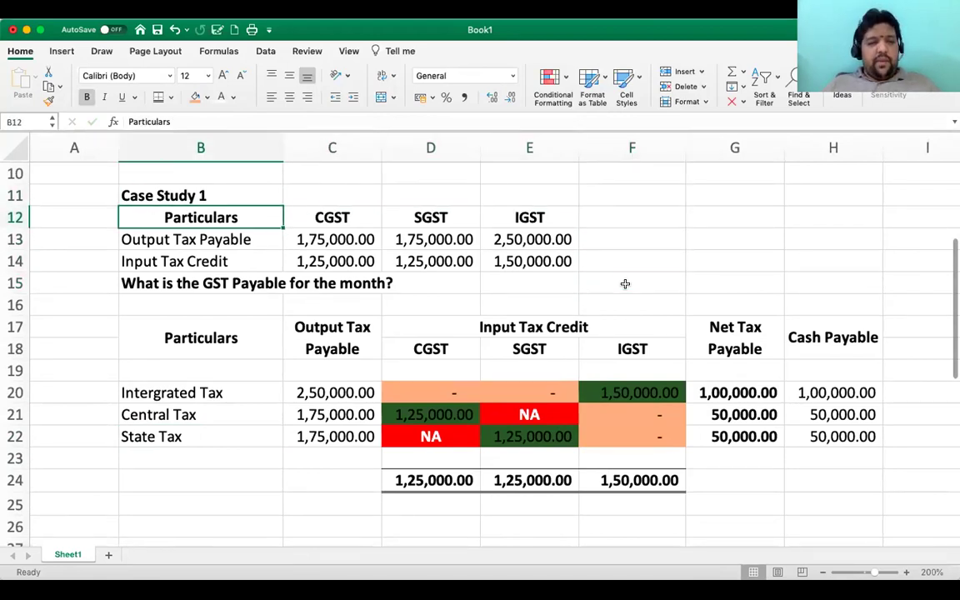
pyautogui.hotkey('shift', 'Right')
pyautogui.hotkey('shift', 'Right')
pyautogui.hotkey('shift', 'Right')
pyautogui.hotkey('shift', 'Right')
pyautogui.hotkey('shift', 'Right')
pyautogui.hotkey('shift', 'Right')
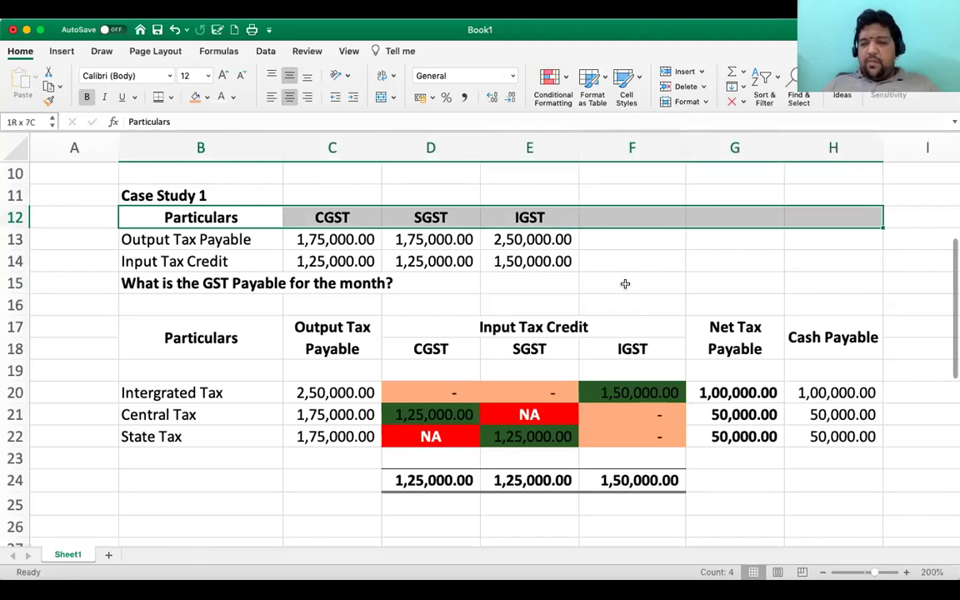
pyautogui.hotkey('ctrl', 'shift', '=')
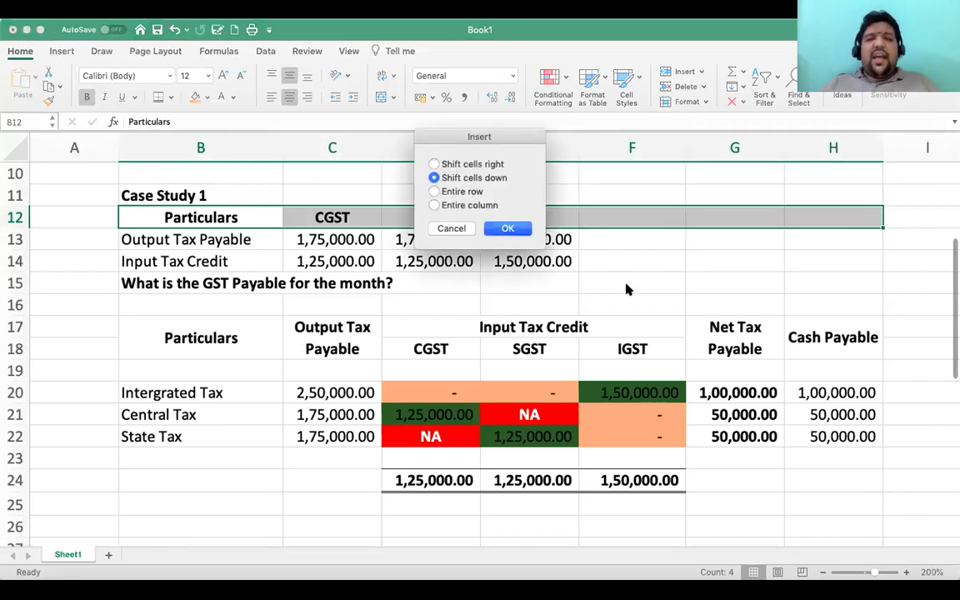
pyautogui.click(467, 192)
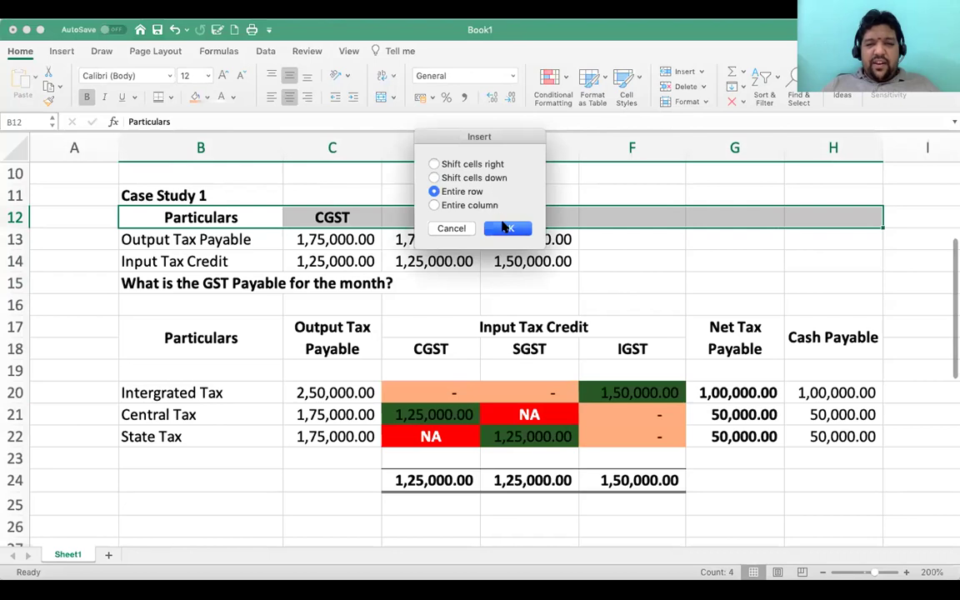
pyautogui.click(506, 226)
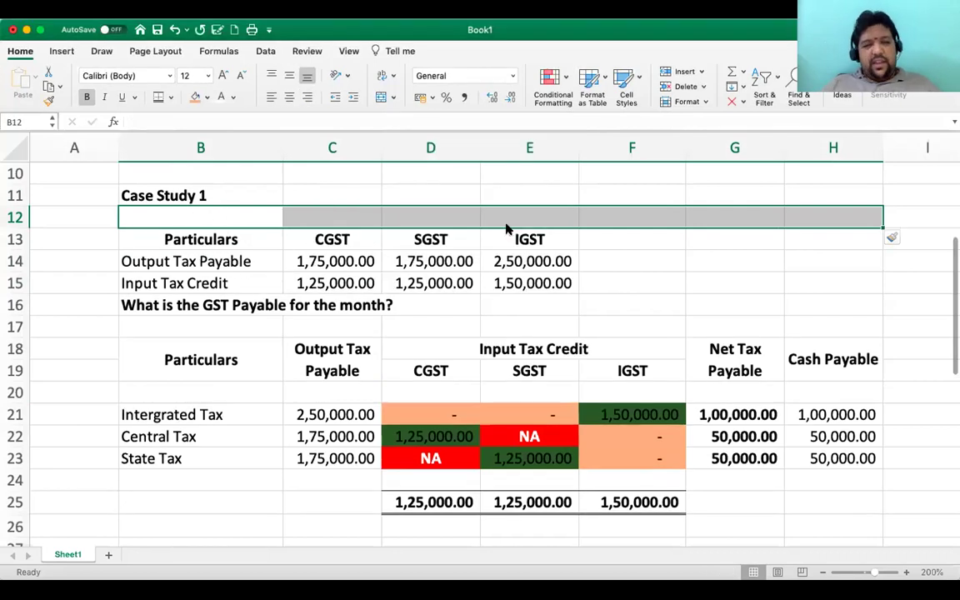
# Review the Case Study 1 given figures and the credit set-off cells in the Integrated Tax row.
pyautogui.press('Up')
pyautogui.press('Up')
pyautogui.press('Down')
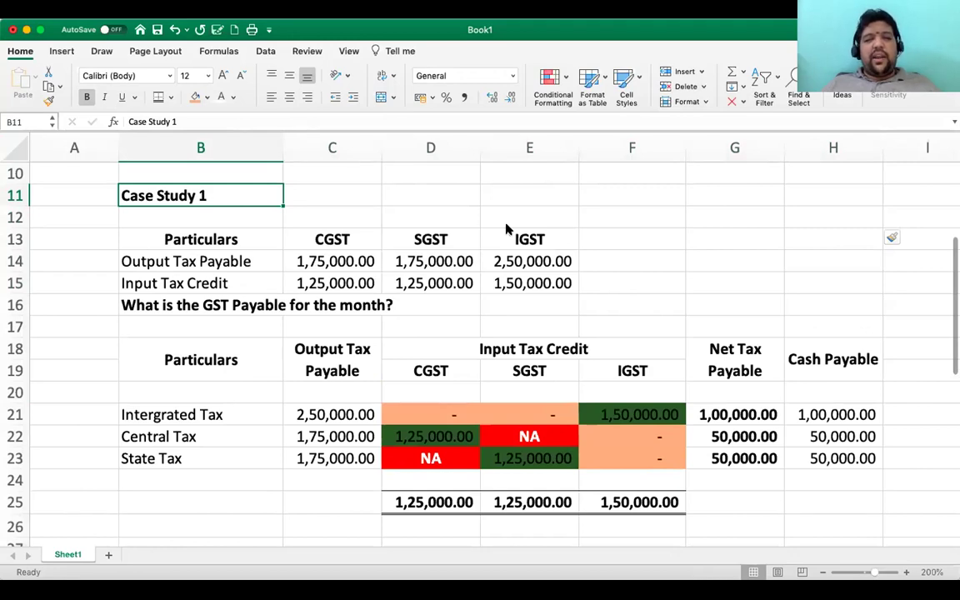
pyautogui.hotkey('shift', 'Down')
pyautogui.hotkey('shift', 'Down')
pyautogui.hotkey('shift', 'Down')
pyautogui.hotkey('shift', 'Down')
pyautogui.hotkey('shift', 'Down')
pyautogui.hotkey('shift', 'Down')
pyautogui.hotkey('shift', 'Right')
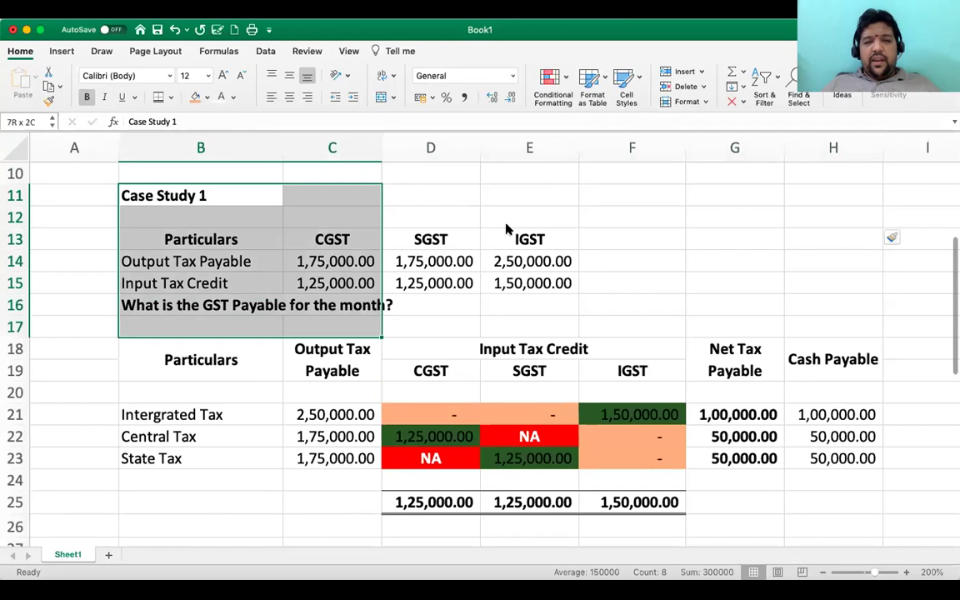
pyautogui.hotkey('shift', 'Right')
pyautogui.hotkey('shift', 'Right')
pyautogui.hotkey('shift', 'Right')
pyautogui.hotkey('shift', 'Right')
pyautogui.hotkey('shift', 'Right')
pyautogui.press('Down')
pyautogui.press('Down')
pyautogui.press('Down')
pyautogui.press('Down')
pyautogui.press('Down')
pyautogui.press('Down')
pyautogui.press('Down')
pyautogui.press('Right')
pyautogui.press('Right')
pyautogui.press('Right')
pyautogui.press('Right')
pyautogui.press('Left')
pyautogui.press('Down')
pyautogui.press('Down')
pyautogui.press('Left')
pyautogui.press('Left')
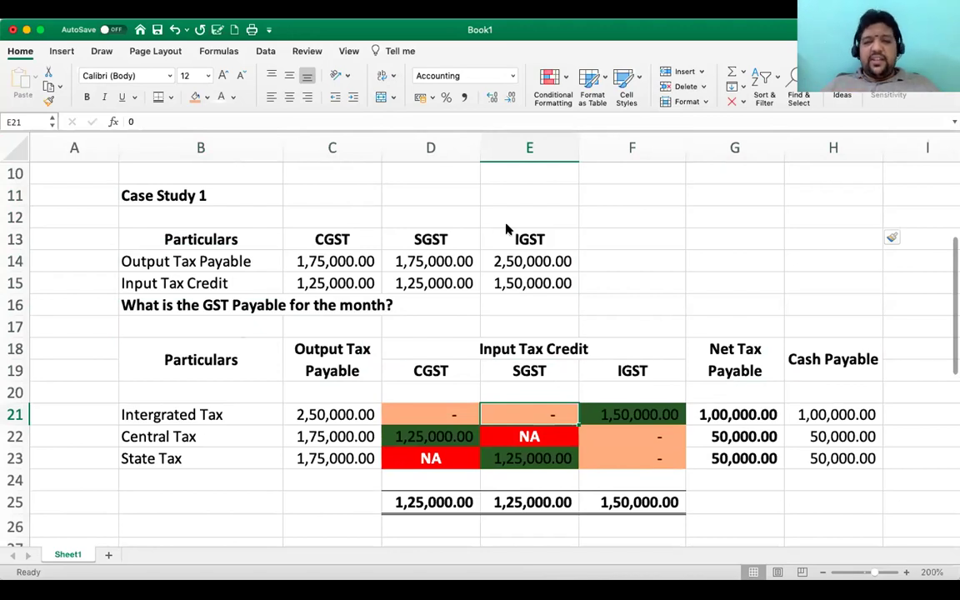
pyautogui.press('Right')
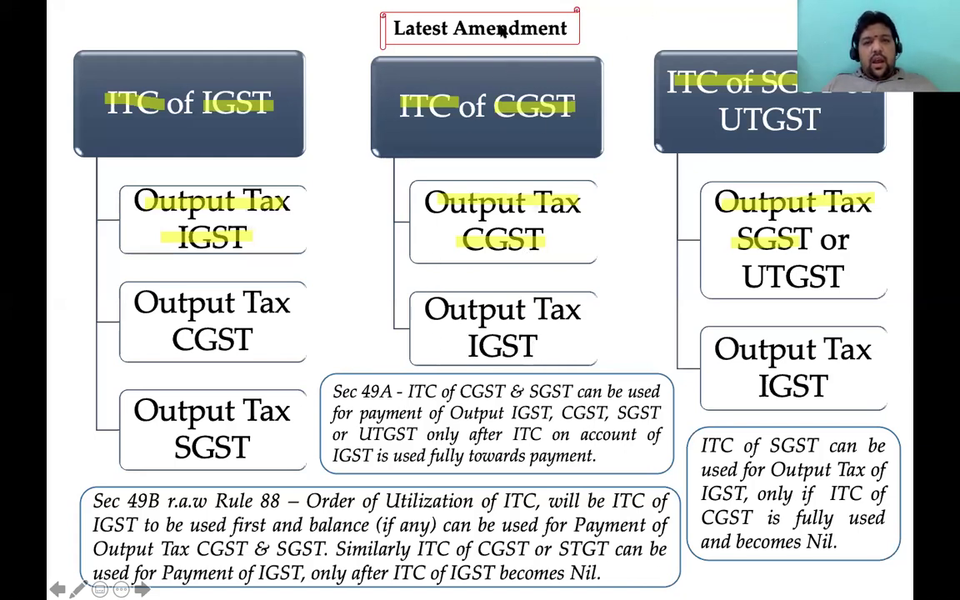
# In the PowerPoint slide show's Latest Amendment slide, turn on the highlighter and set its colour to blue.
pyautogui.click(79, 589)
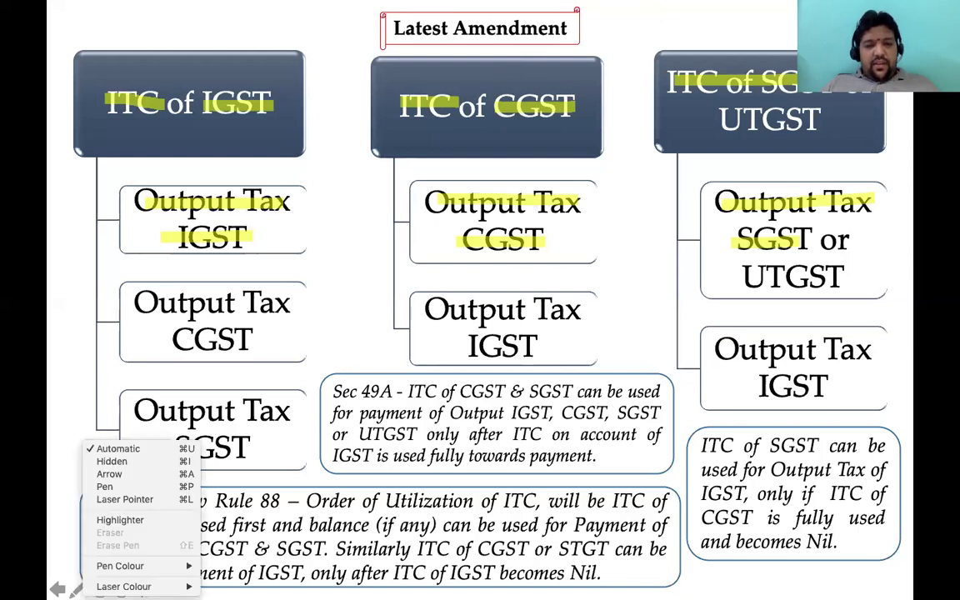
pyautogui.click(123, 522)
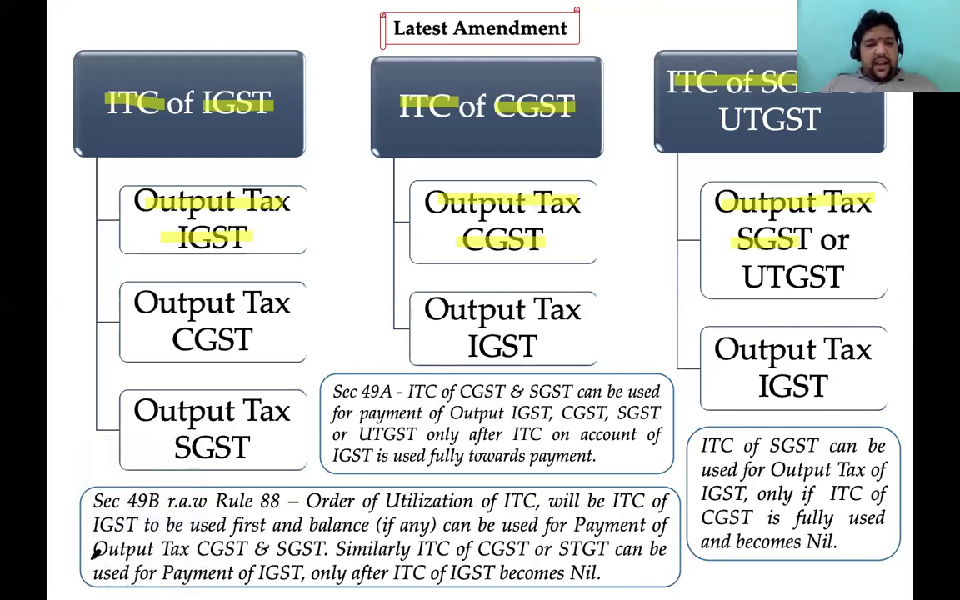
pyautogui.click(75, 588)
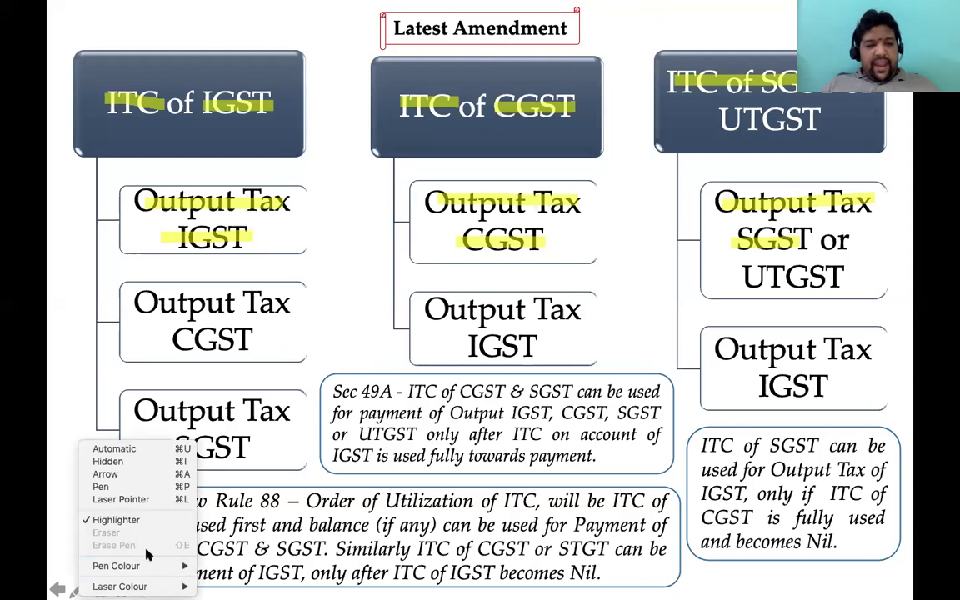
pyautogui.moveTo(134, 565)
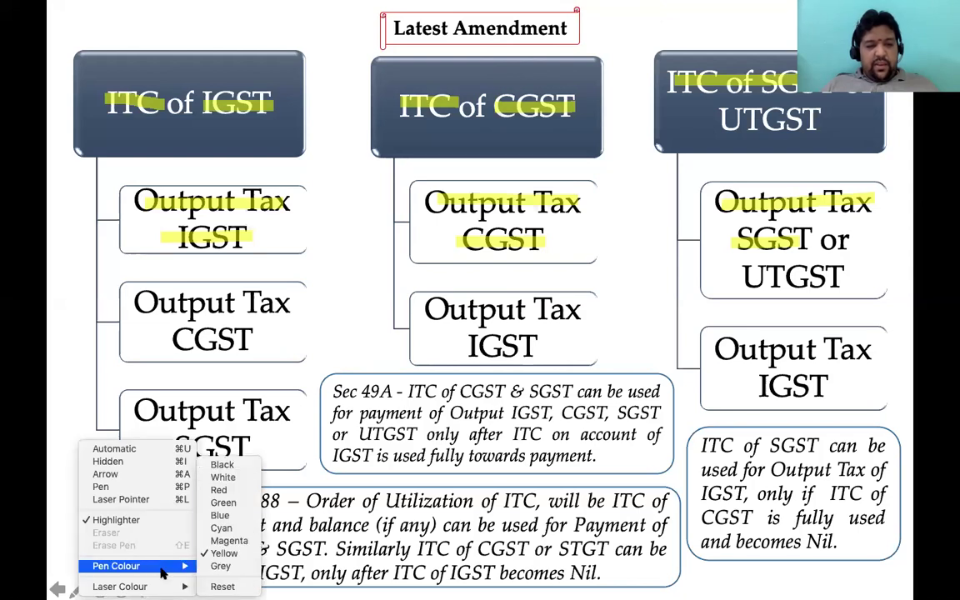
pyautogui.click(221, 516)
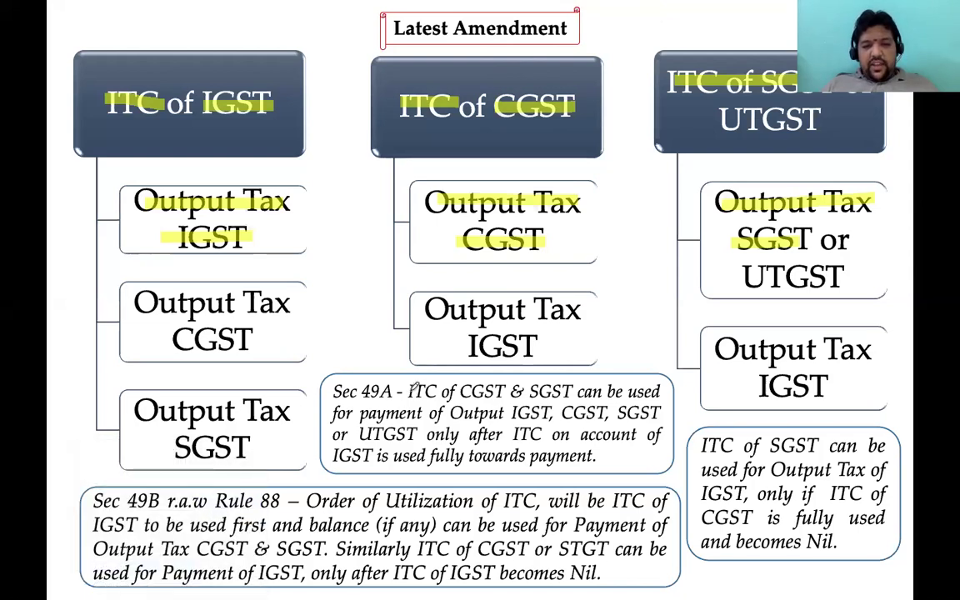
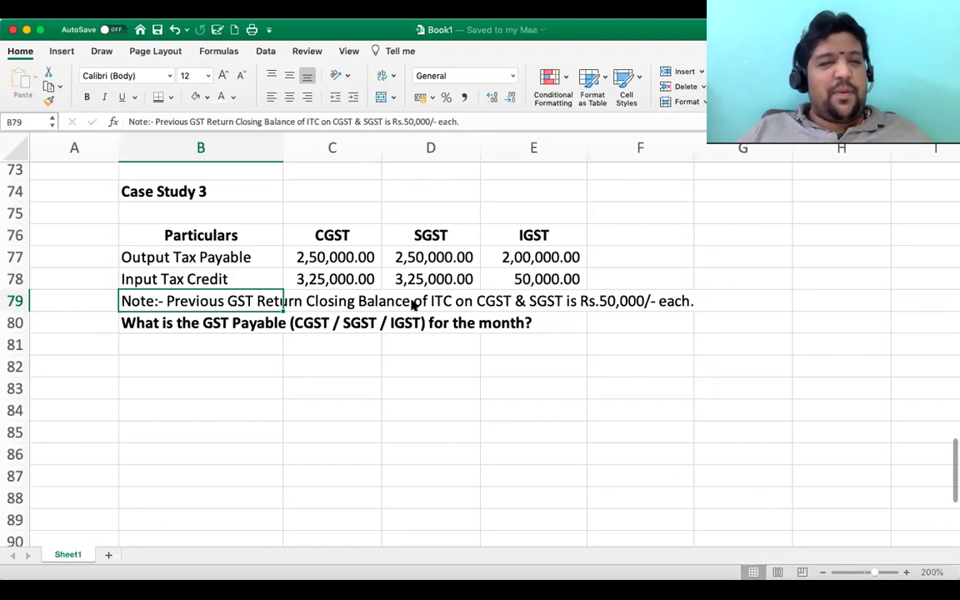
# Copy the whole Option 3 block, B61:H73, to B82 below the Case Study 3 question.
pyautogui.scroll(8, 385, 219)
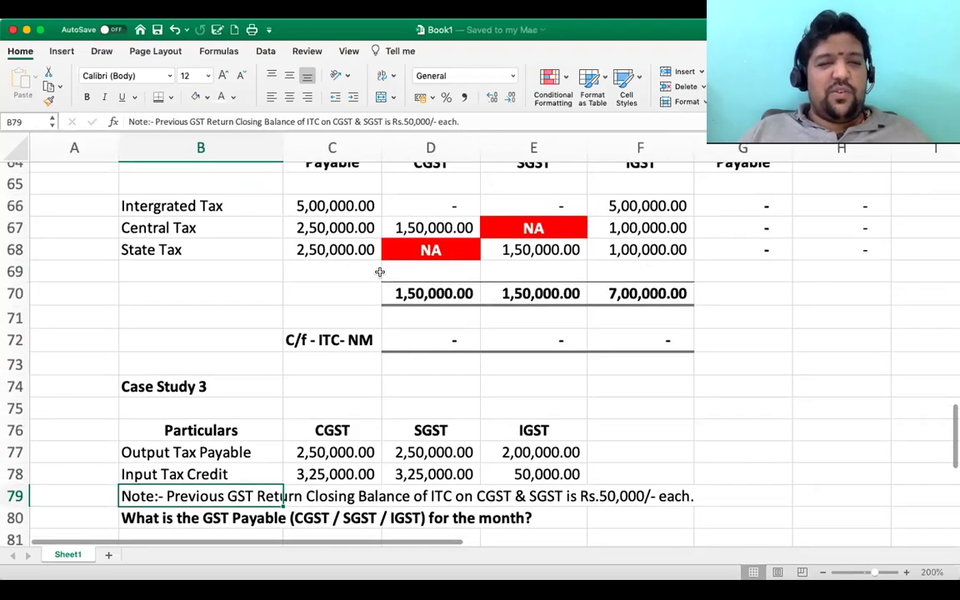
pyautogui.click(331, 267)
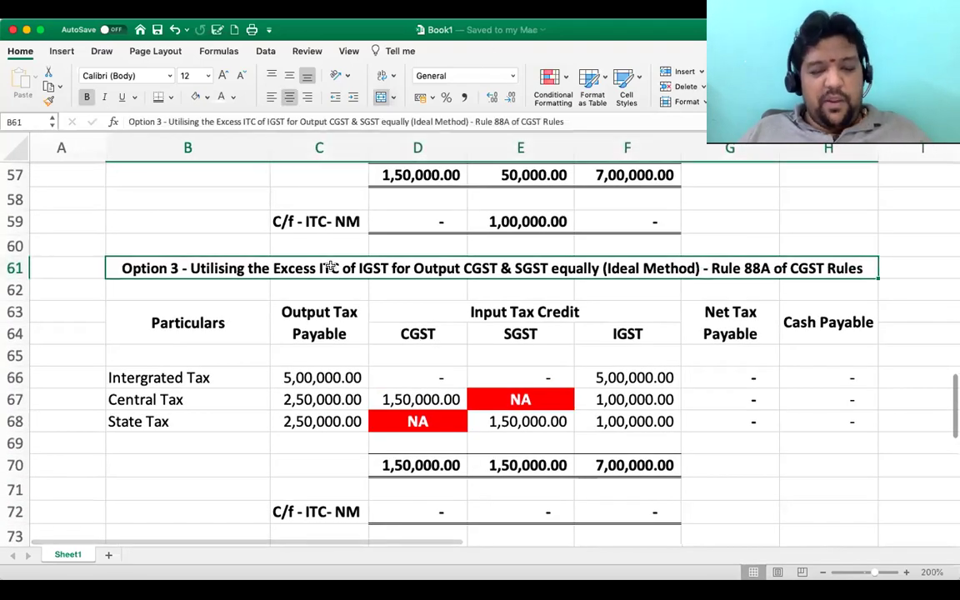
pyautogui.hotkey('shift', 'Down')
pyautogui.hotkey('shift', 'Down')
pyautogui.hotkey('shift', 'Down')
pyautogui.hotkey('shift', 'Down')
pyautogui.hotkey('shift', 'Down')
pyautogui.hotkey('shift', 'Down')
pyautogui.hotkey('shift', 'Down')
pyautogui.hotkey('shift', 'Down')
pyautogui.hotkey('shift', 'Down')
pyautogui.hotkey('shift', 'Down')
pyautogui.hotkey('shift', 'Down')
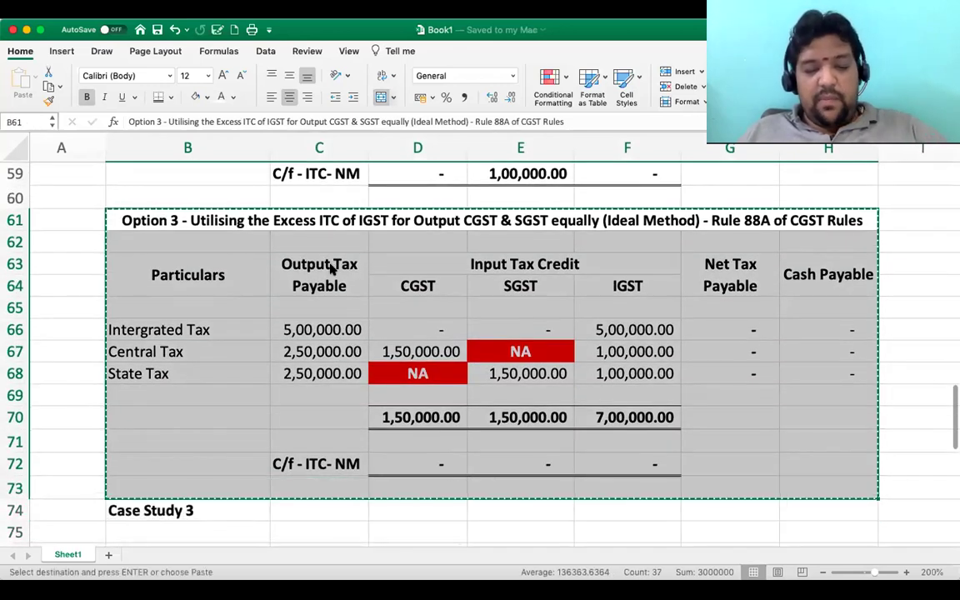
pyautogui.press('super+c')
pyautogui.press('Down')
pyautogui.press('Down')
pyautogui.press('Down')
pyautogui.press('Down')
pyautogui.press('Down')
pyautogui.press('Down')
pyautogui.press('Down')
pyautogui.press('Down')
pyautogui.press('Down')
pyautogui.press('Down')
pyautogui.press('Down')
pyautogui.press('Down')
pyautogui.press('Down')
pyautogui.press('Down')
pyautogui.press('Down')
pyautogui.press('Down')
pyautogui.press('Down')
pyautogui.press('Down')
pyautogui.press('Down')
pyautogui.press('Down')
pyautogui.press('Down')
pyautogui.press('Down')
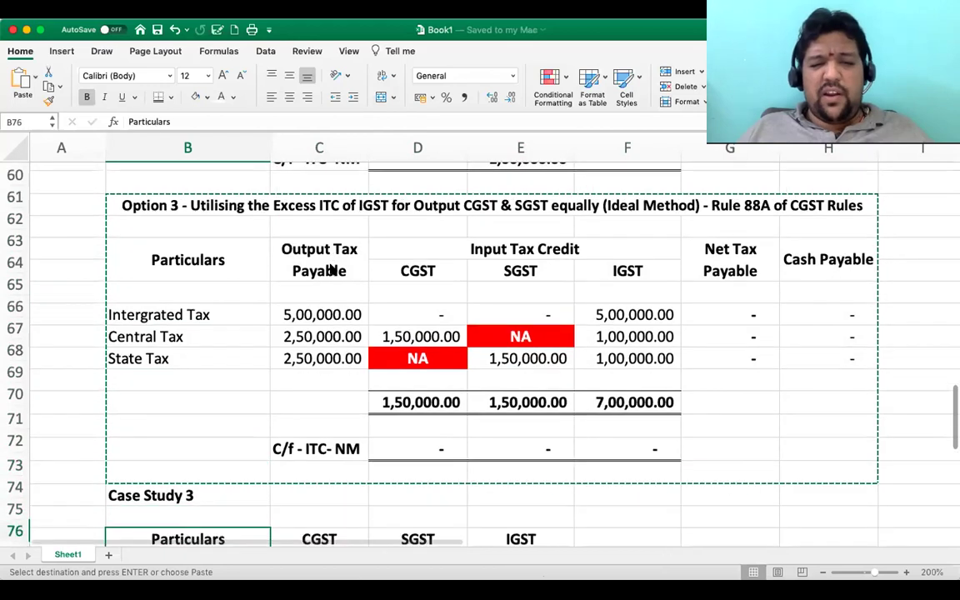
pyautogui.press('Up')
pyautogui.press('Up')
pyautogui.press('Up')
pyautogui.press('Up')
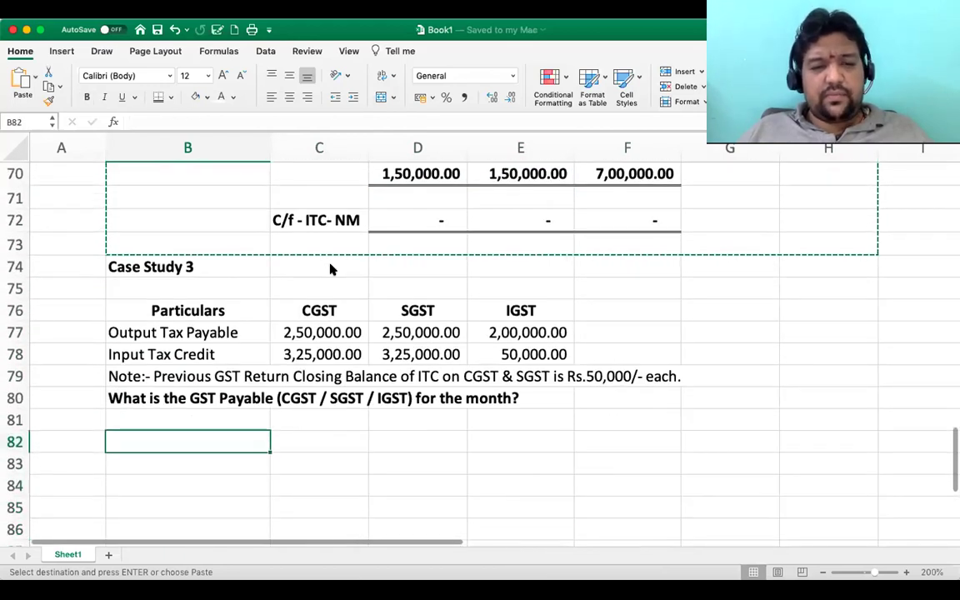
pyautogui.press('Return')
pyautogui.press('Down')
pyautogui.press('Up')
pyautogui.press('Up')
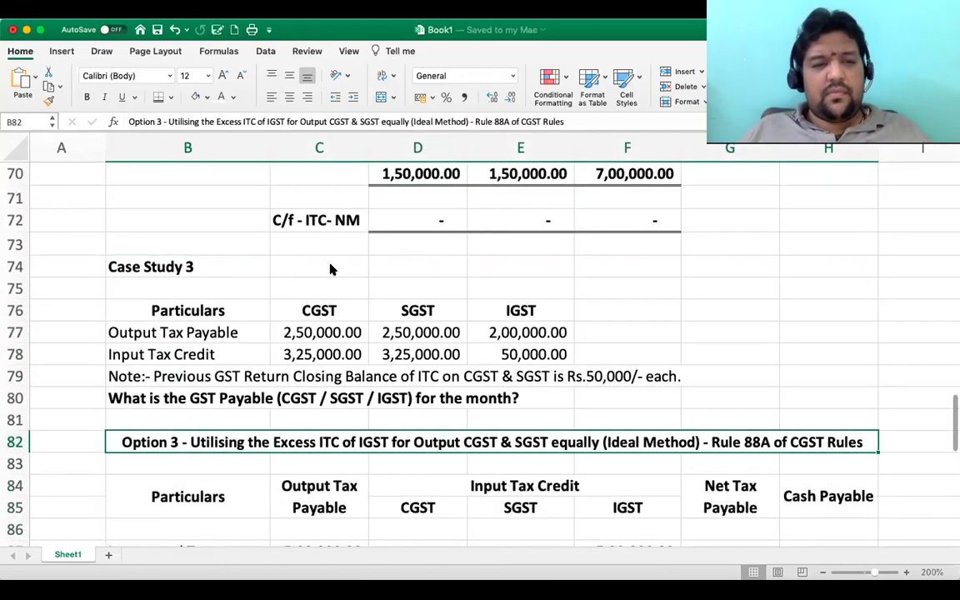
# Remove the "Option 3 - " prefix from the copied table's title in B82.
pyautogui.click(167, 122)
pyautogui.press('BackSpace')
pyautogui.press('BackSpace')
pyautogui.press('BackSpace')
pyautogui.press('BackSpace')
pyautogui.press('BackSpace')
pyautogui.press('BackSpace')
pyautogui.press('BackSpace')
pyautogui.press('BackSpace')
pyautogui.press('BackSpace')
pyautogui.press('BackSpace')
pyautogui.press('BackSpace')
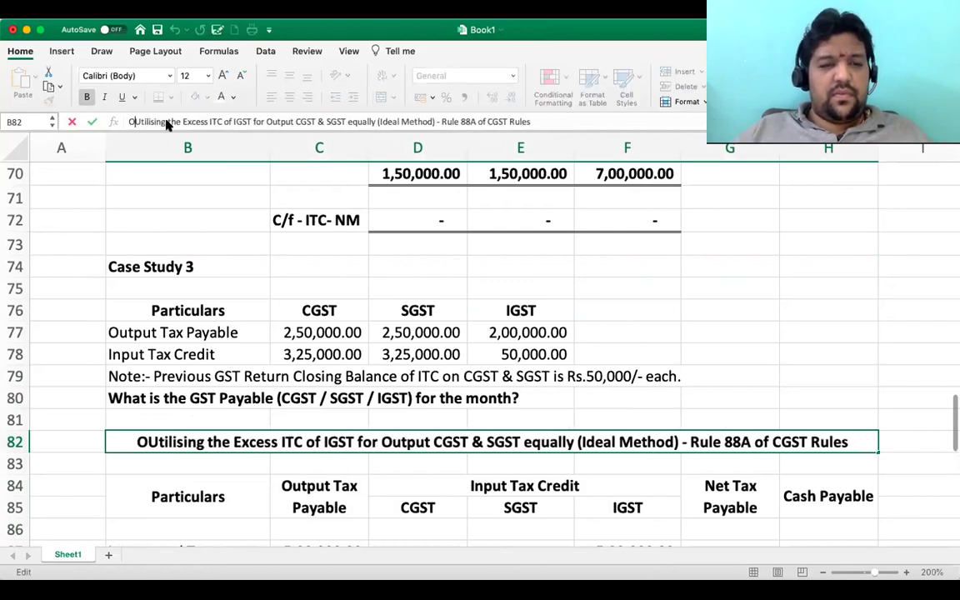
pyautogui.press('Return')
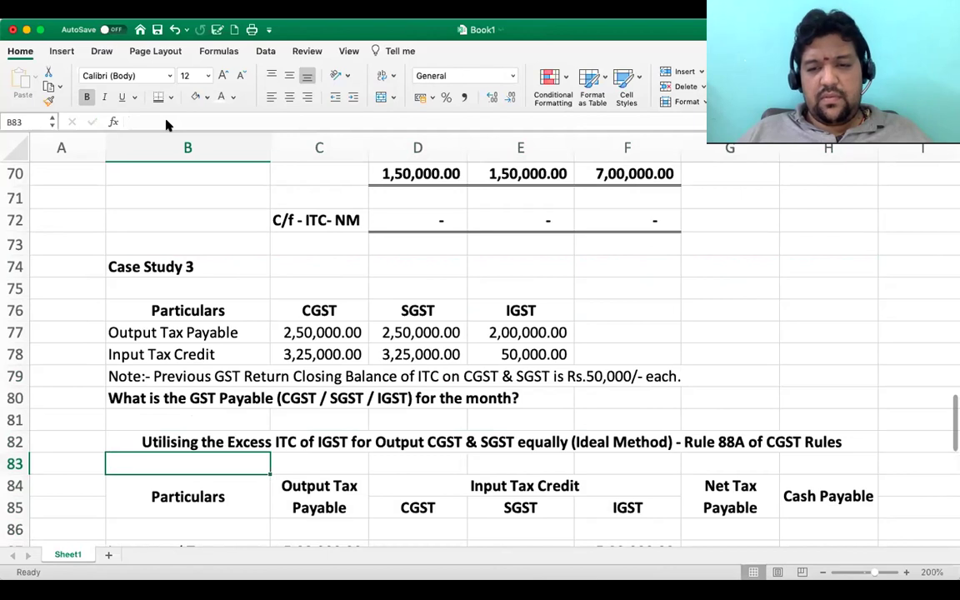
# Insert "of Input Tax Credit for the Tax Period" after "Utilising" in the B82 title.
pyautogui.press('Up')
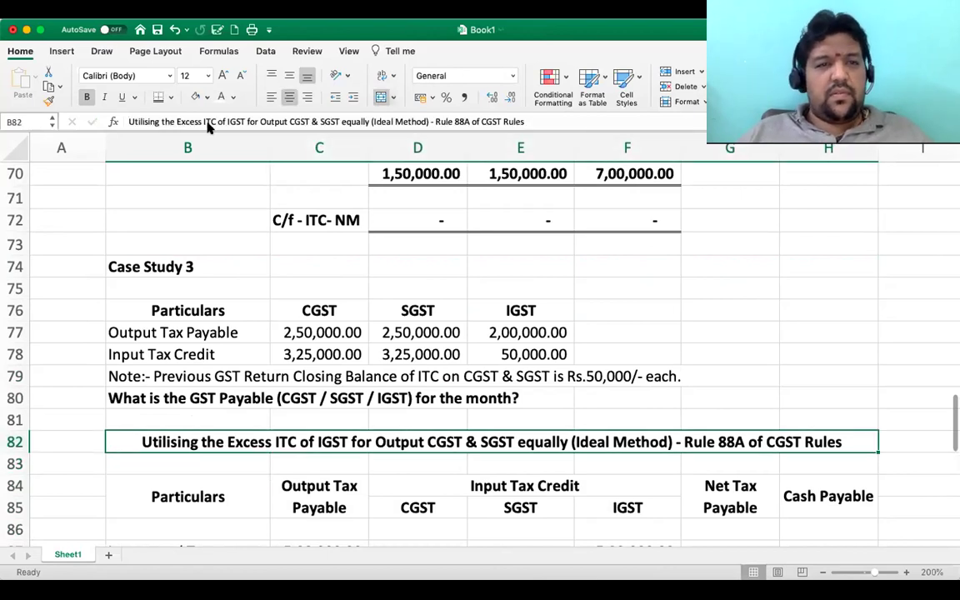
pyautogui.click(160, 121)
pyautogui.write('of Input Tax Credit for the')
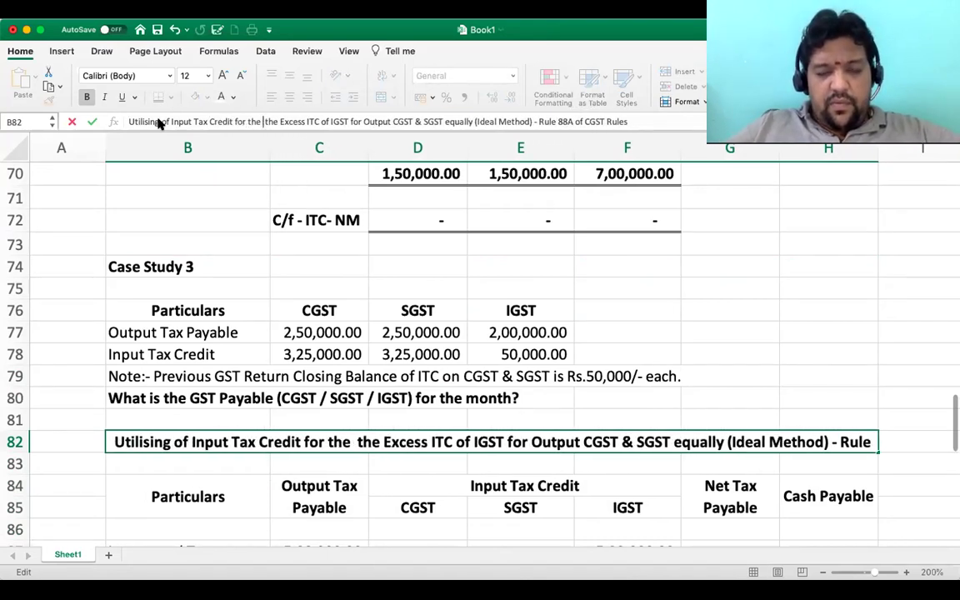
pyautogui.write(' Tax Per')
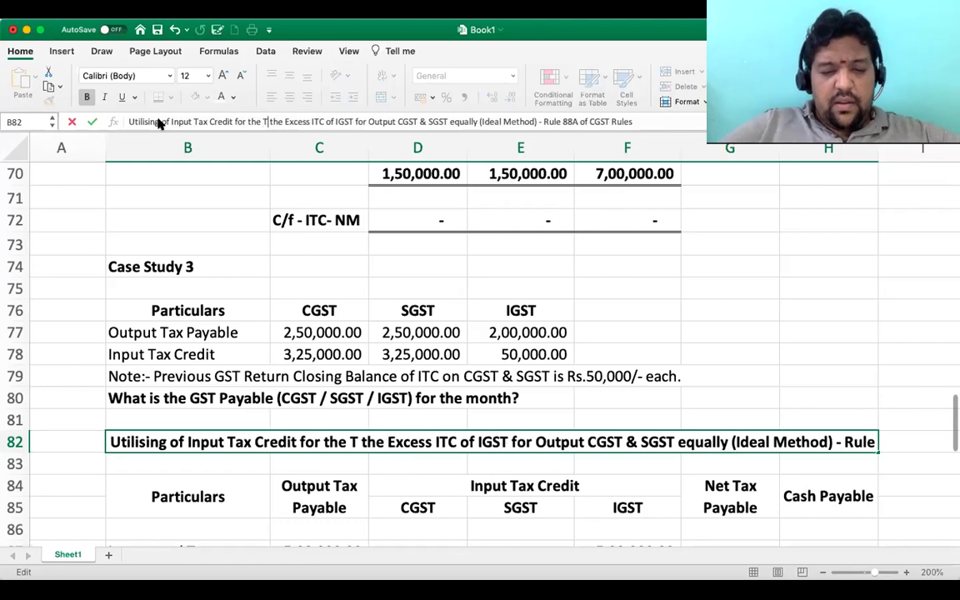
pyautogui.write('iod')
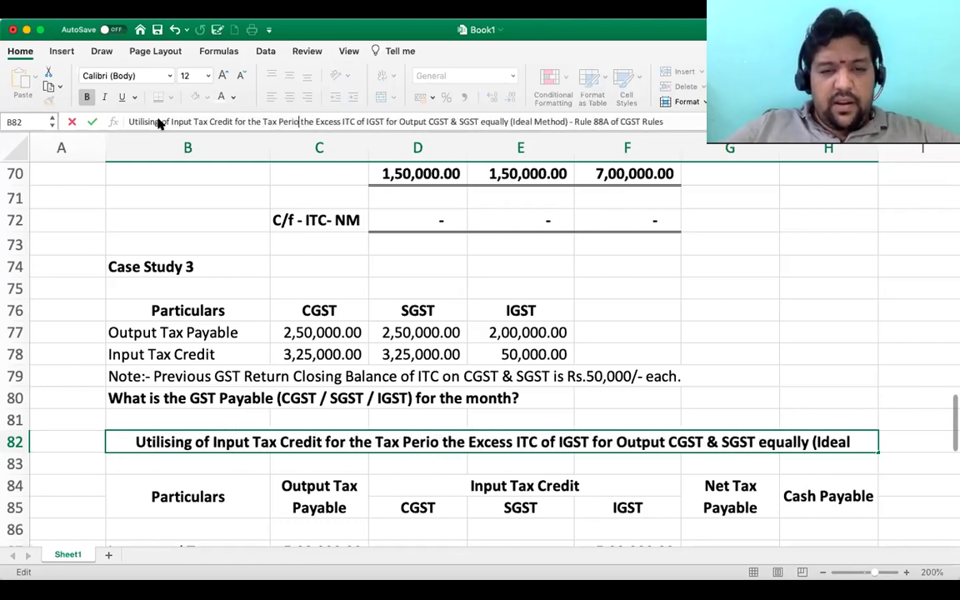
# Replace the B82 title text from "the Excess ITC of IGST" through "(Ideal Method) -" with "as per".
pyautogui.hotkey('shift', 'End')
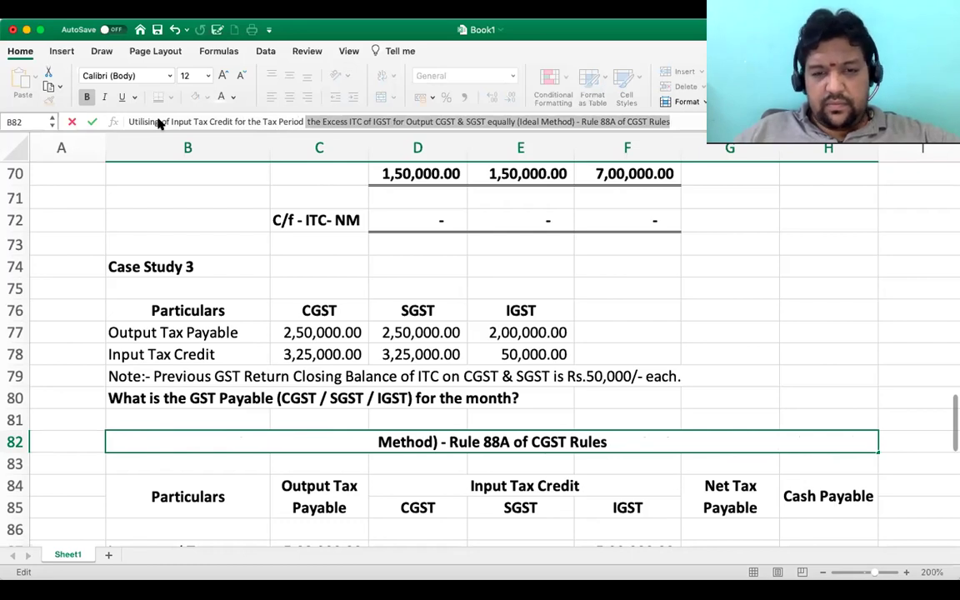
pyautogui.hotkey('shift', 'Left')
pyautogui.hotkey('shift', 'Left')
pyautogui.hotkey('shift', 'Left')
pyautogui.hotkey('shift', 'Left')
pyautogui.hotkey('shift', 'Left')
pyautogui.hotkey('shift', 'Left')
pyautogui.hotkey('shift', 'Left')
pyautogui.hotkey('shift', 'Left')
pyautogui.hotkey('shift', 'Left')
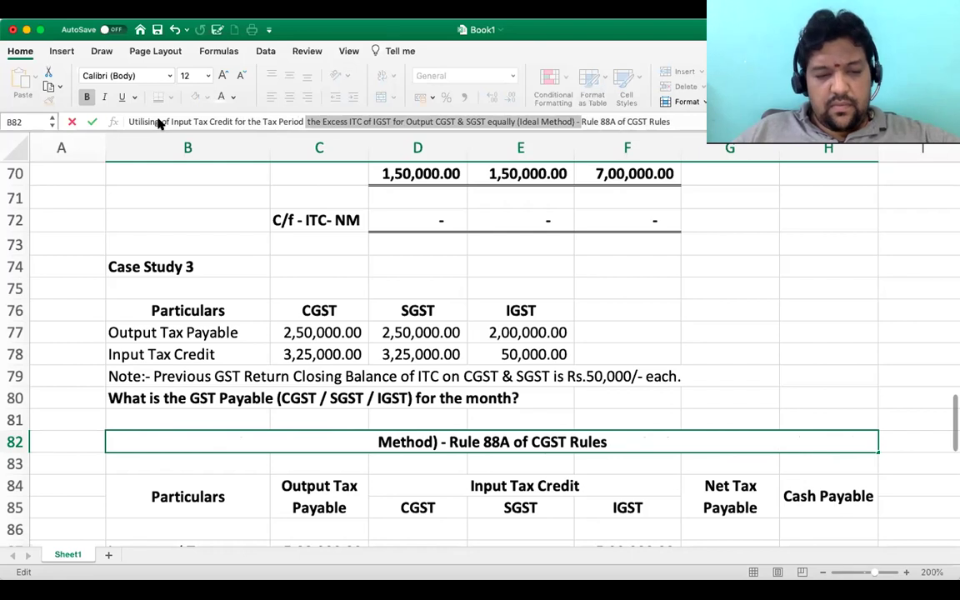
pyautogui.write('as per')
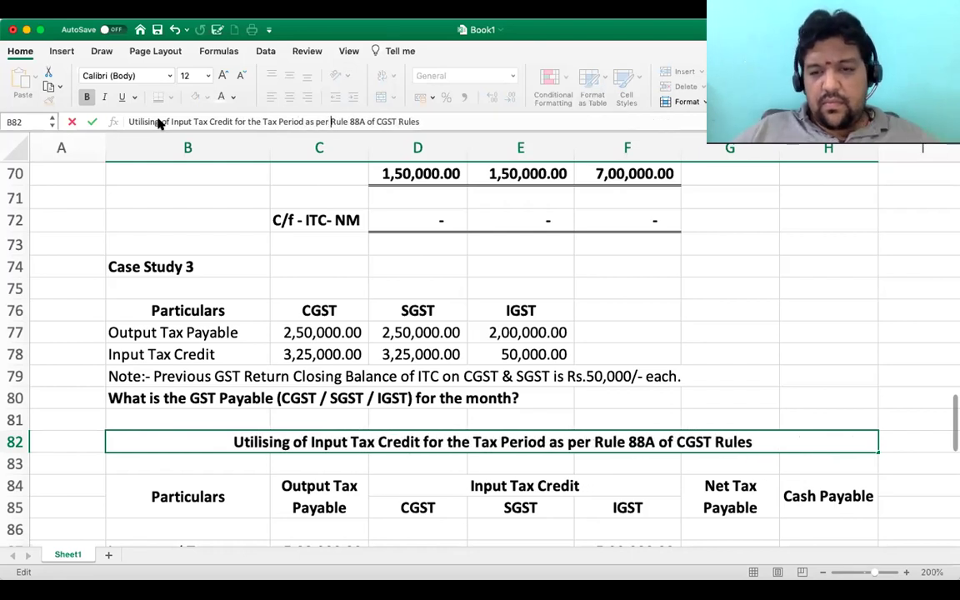
pyautogui.press('Return')
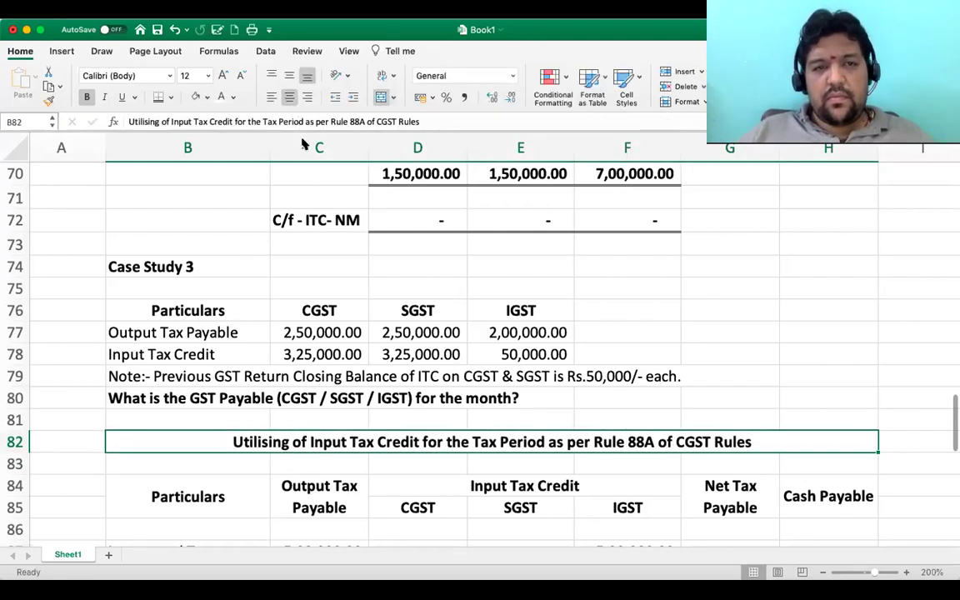
# Append ", 2017" to the end of the table title in B82.
pyautogui.click(439, 123)
pyautogui.write(', 200')
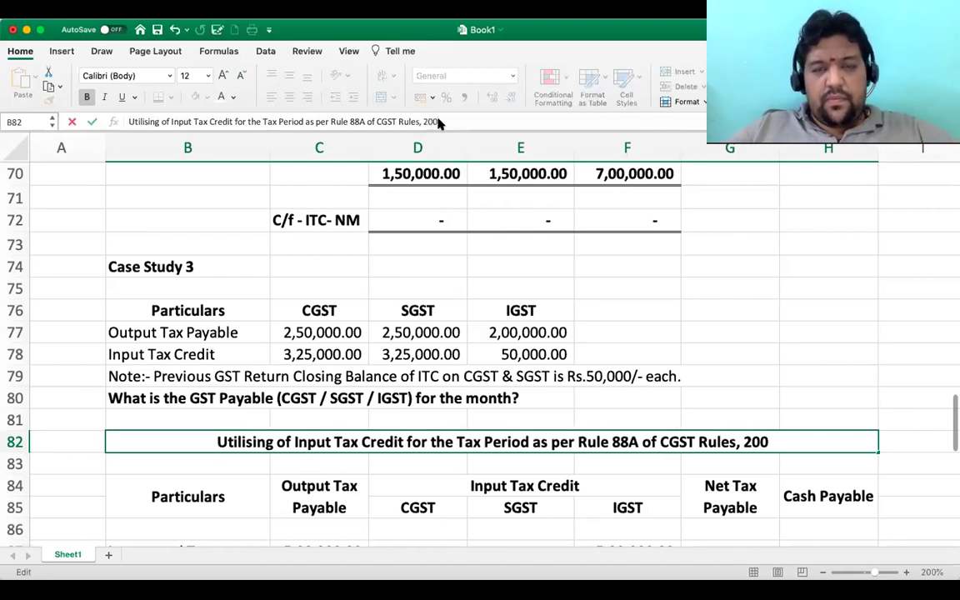
pyautogui.press('BackSpace')
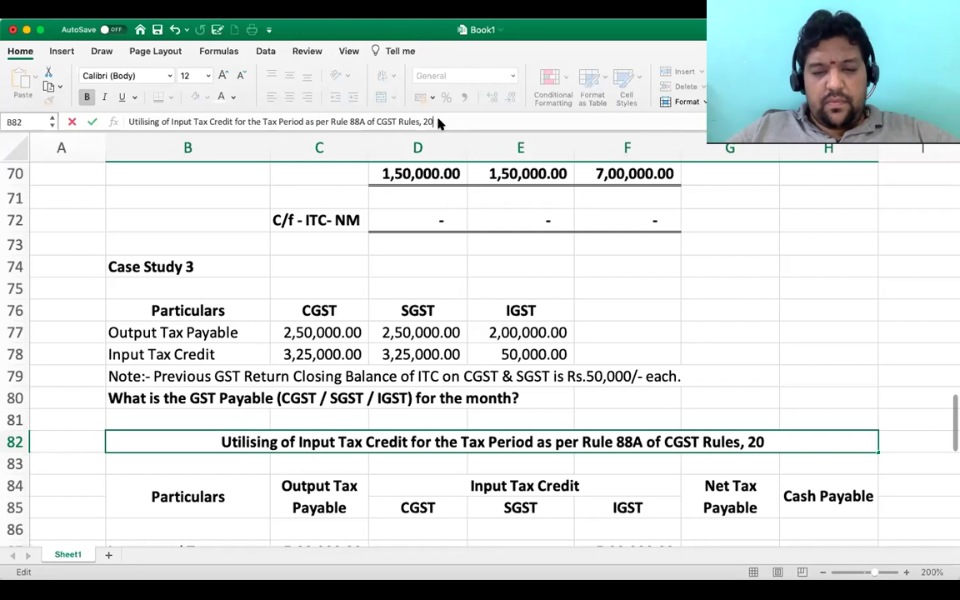
pyautogui.write('17')
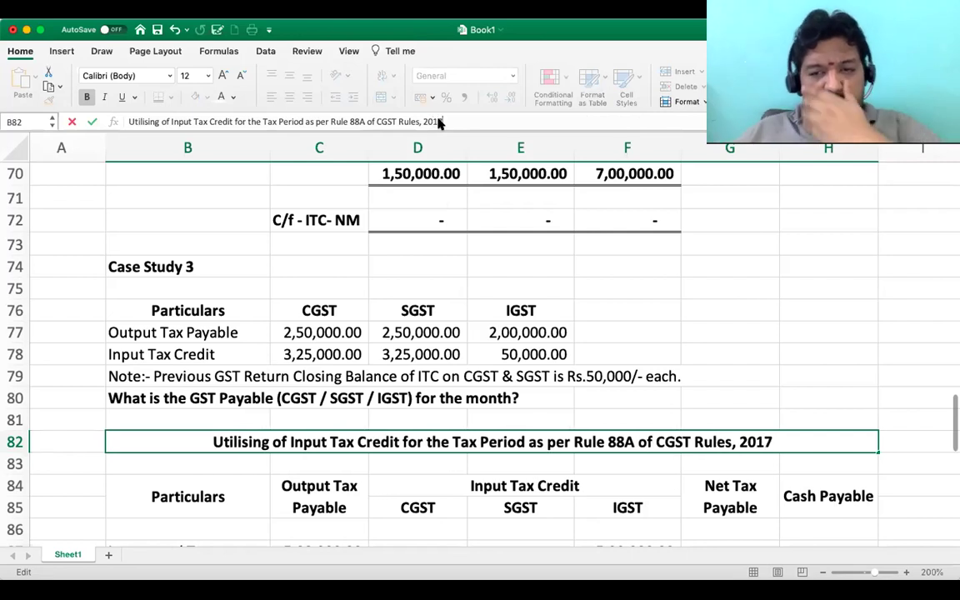
pyautogui.press('Return')
# Set the Intergrated Tax output tax payable in C87 to 200000.
pyautogui.press('Down')
pyautogui.press('Down')
pyautogui.press('Down')
pyautogui.press('Down')
pyautogui.press('Down')
pyautogui.press('Up')
pyautogui.press('Right')
pyautogui.press('Up')
pyautogui.press('Down')
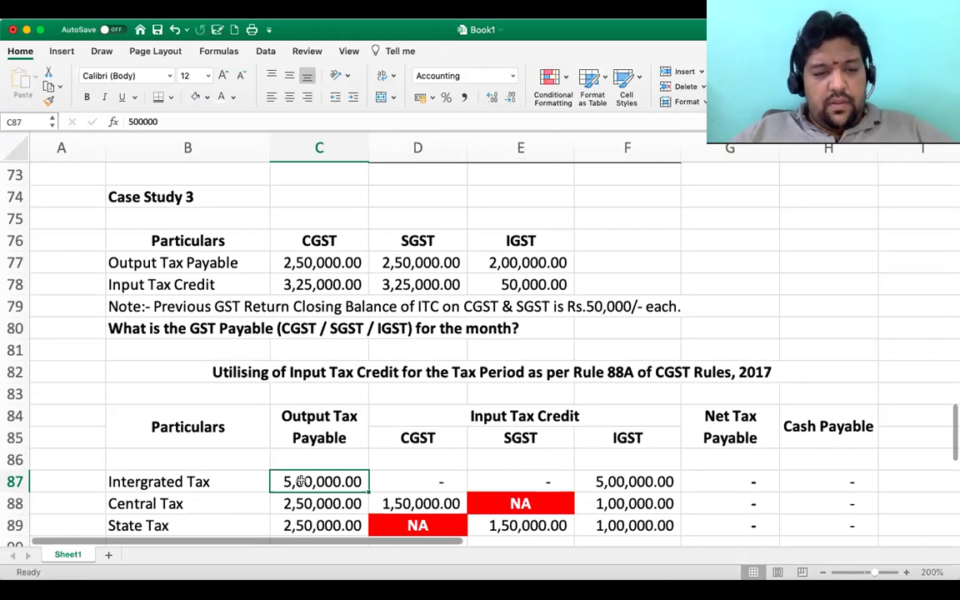
pyautogui.write('25000')
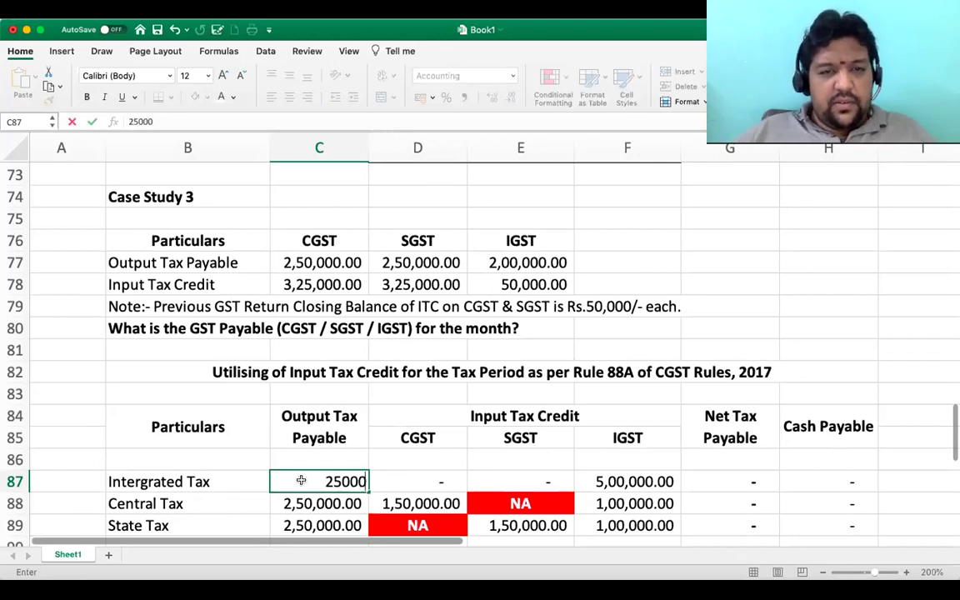
pyautogui.press('BackSpace')
pyautogui.press('BackSpace')
pyautogui.press('BackSpace')
pyautogui.press('BackSpace')
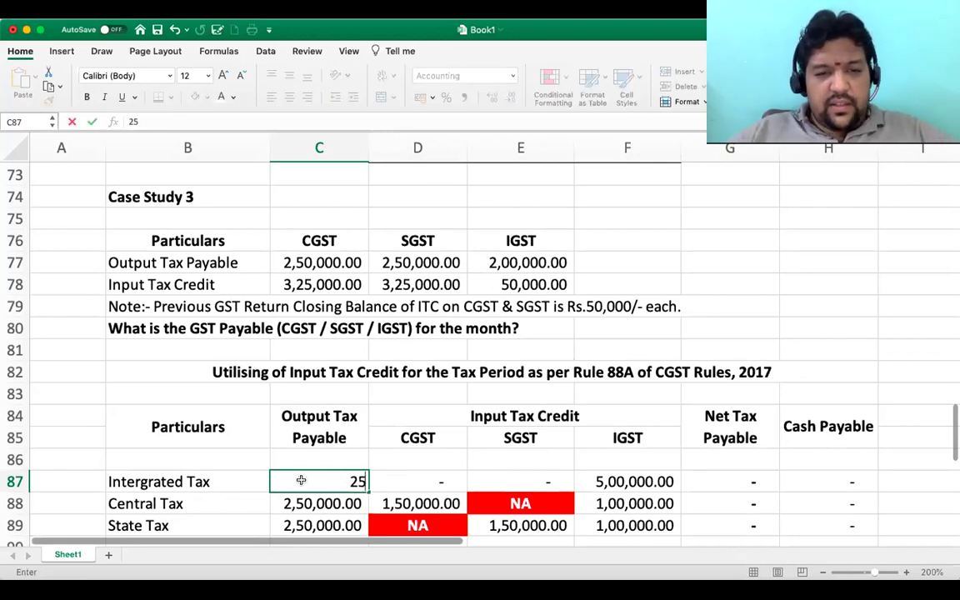
pyautogui.write('00000')
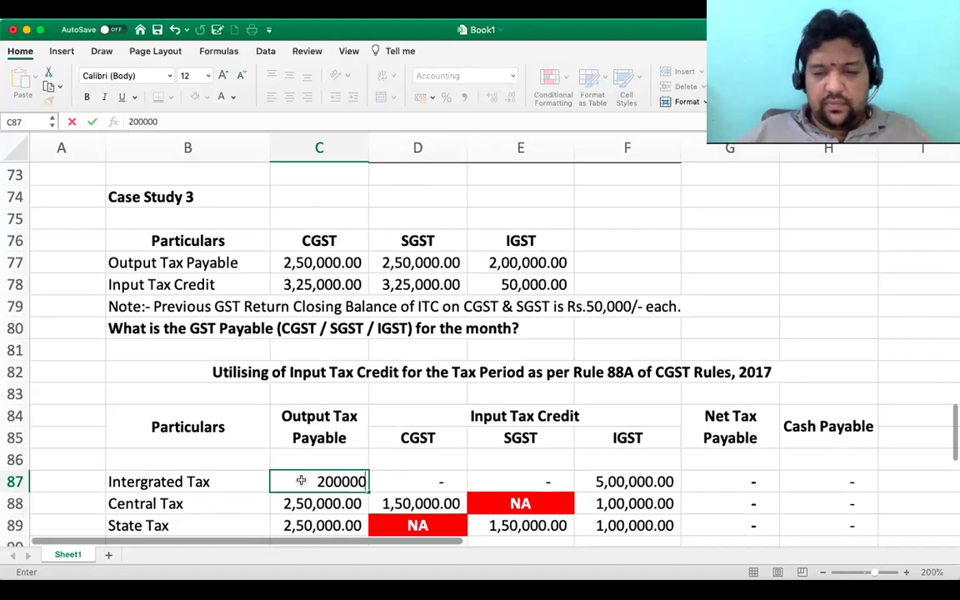
pyautogui.press('Return')
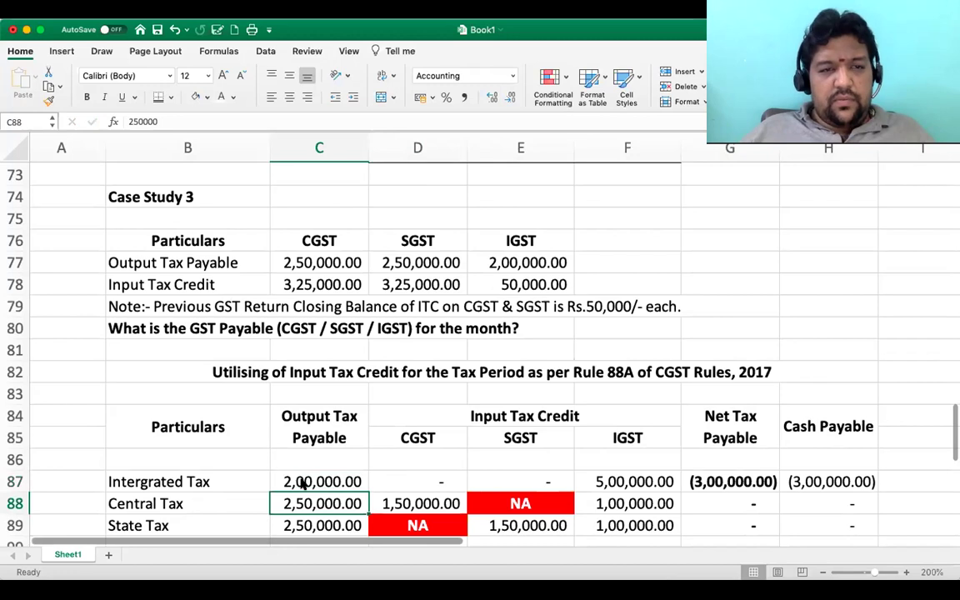
# Enter 250000 as output tax payable for both Central Tax in C88 and State Tax in C89.
pyautogui.write('250000')
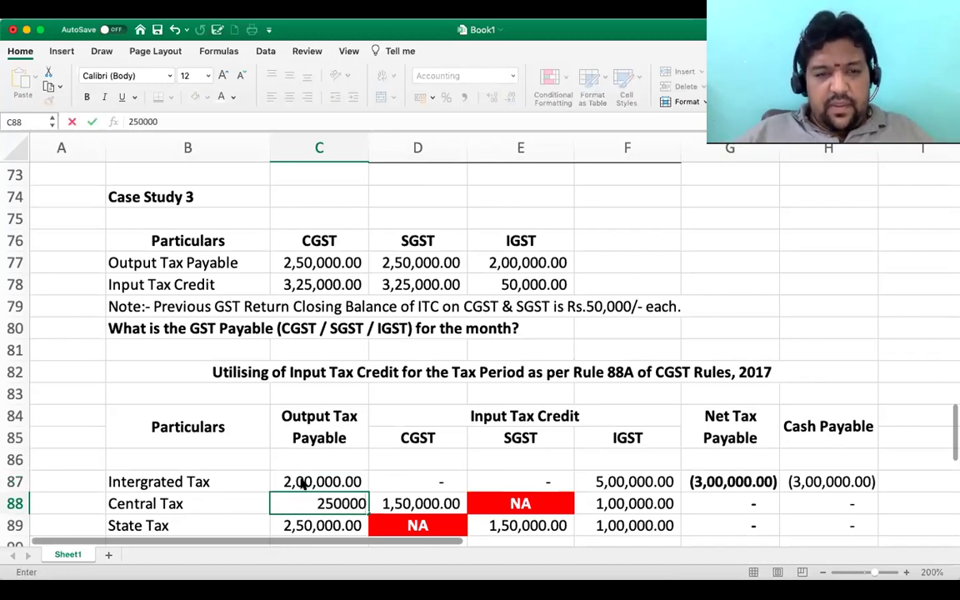
pyautogui.press('Return')
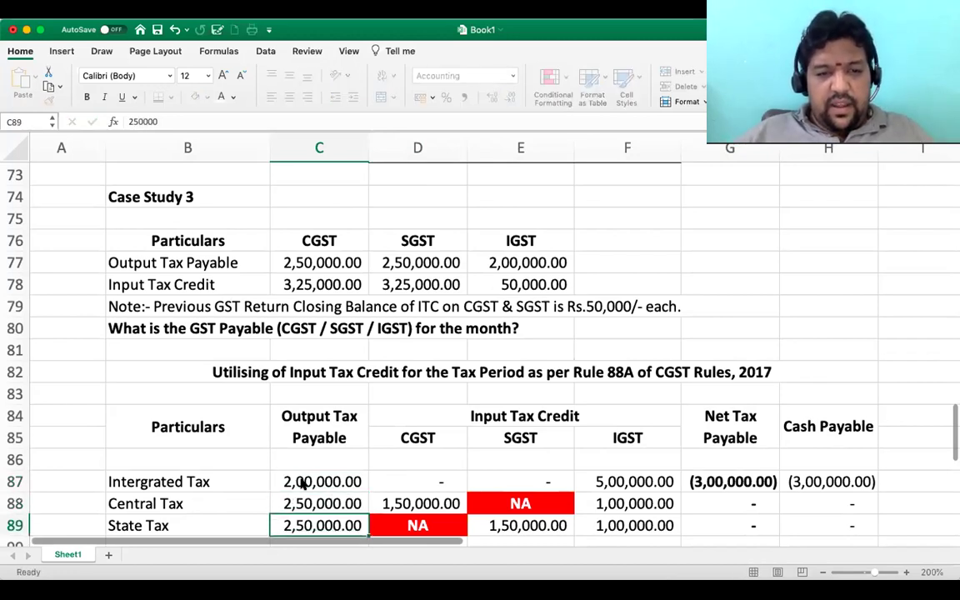
pyautogui.write('250000')
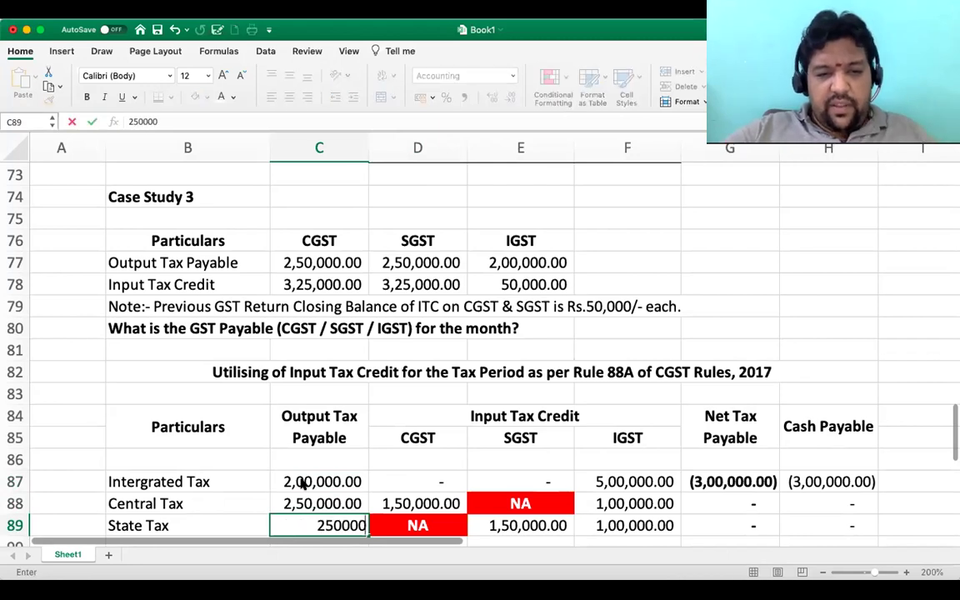
pyautogui.press('Return')
# Set the IGST input tax credit to 0 for all three tax rows, F87 to F89.
pyautogui.press('Up')
pyautogui.press('Right')
pyautogui.press('Right')
pyautogui.press('Right')
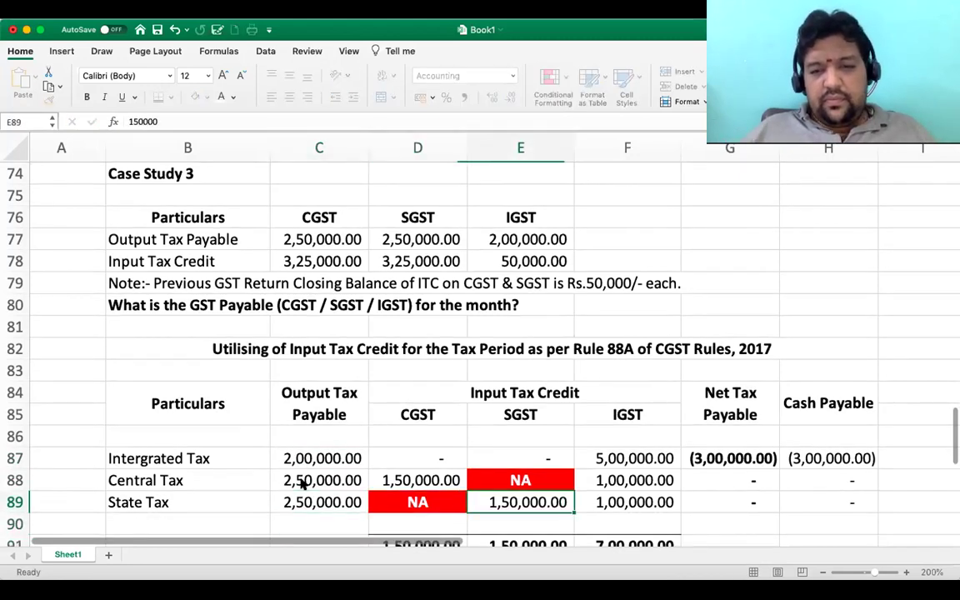
pyautogui.press('Up')
pyautogui.press('Up')
pyautogui.write('0')
pyautogui.press('Return')
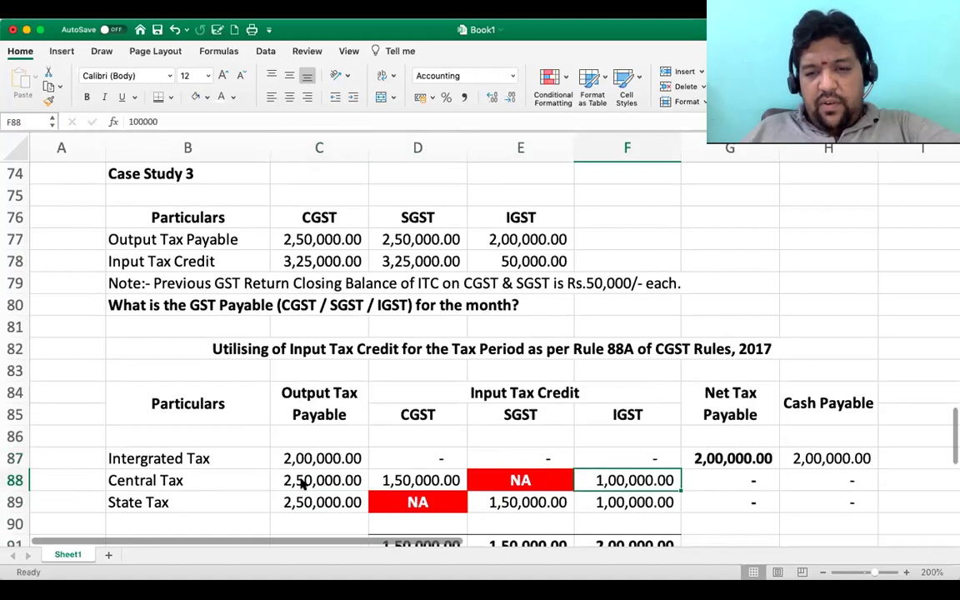
pyautogui.write('0')
pyautogui.press('Return')
pyautogui.write('0')
pyautogui.press('Return')
# Set the State Tax row's SGST credit in E89 and the Central Tax row's CGST credit in D88 to 0.
pyautogui.press('Up')
pyautogui.press('Left')
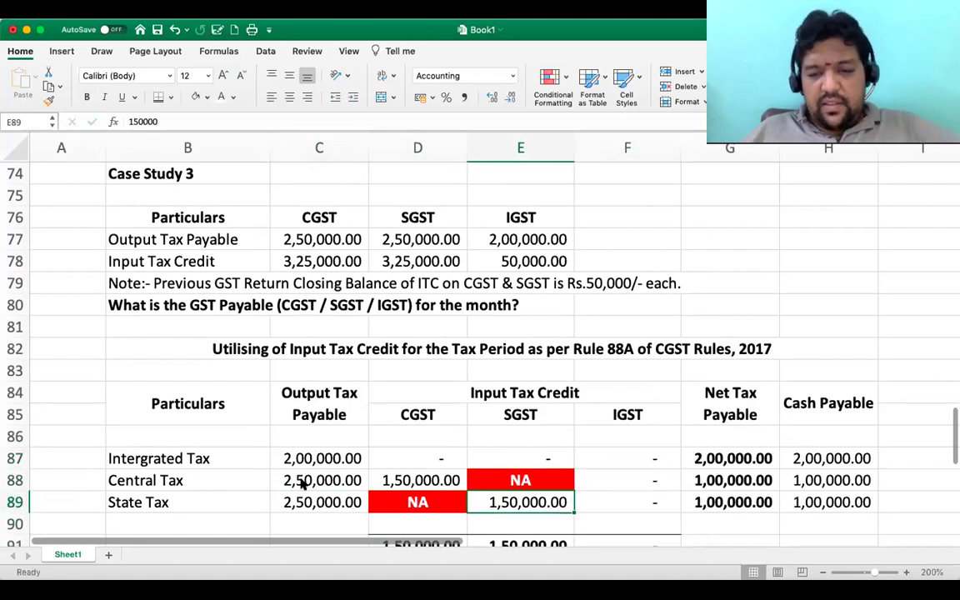
pyautogui.write('0')
pyautogui.press('Left')
pyautogui.press('Left')
pyautogui.press('Up')
pyautogui.press('Right')
pyautogui.write('0')
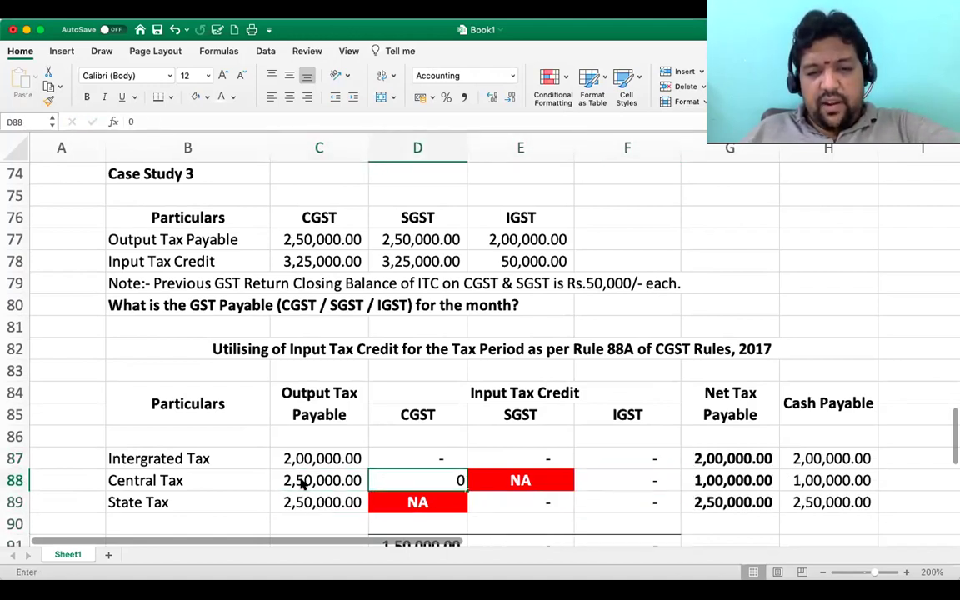
pyautogui.press('Tab')
# Examine the copied table's totals and the carried-forward ITC formula in F93.
pyautogui.press('Down')
pyautogui.press('Down')
pyautogui.press('Down')
pyautogui.press('Down')
pyautogui.press('Up')
pyautogui.press('Down')
pyautogui.press('Down')
pyautogui.press('Right')
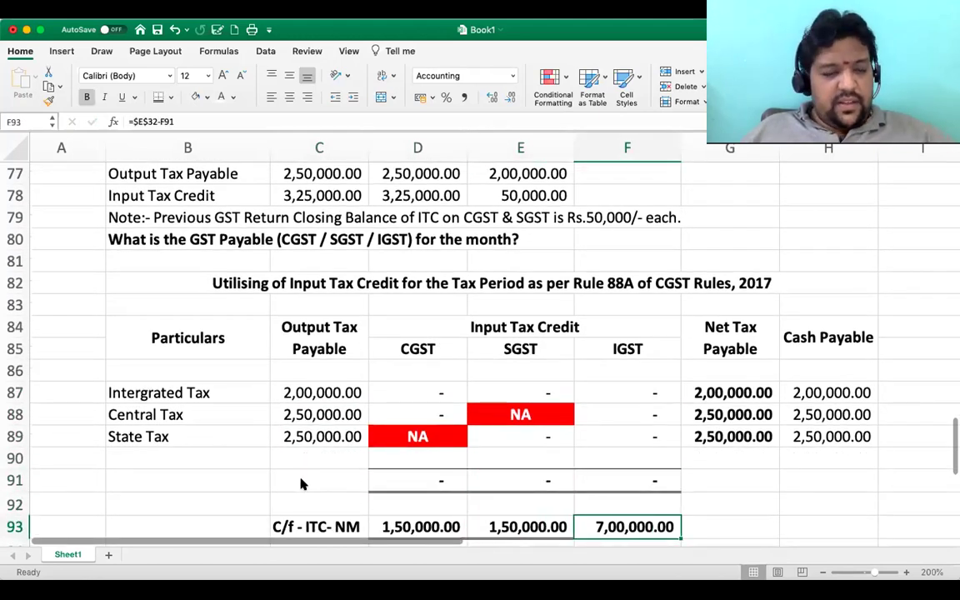
# Insert an entire row at row 81, between the Case Study 3 question and the set-off table title.
pyautogui.press('Up')
pyautogui.press('Up')
pyautogui.press('Up')
pyautogui.press('Up')
pyautogui.press('Up')
pyautogui.press('Up')
pyautogui.press('Up')
pyautogui.press('Up')
pyautogui.press('Up')
pyautogui.press('Up')
pyautogui.press('Up')
pyautogui.press('Up')
pyautogui.press('Up')
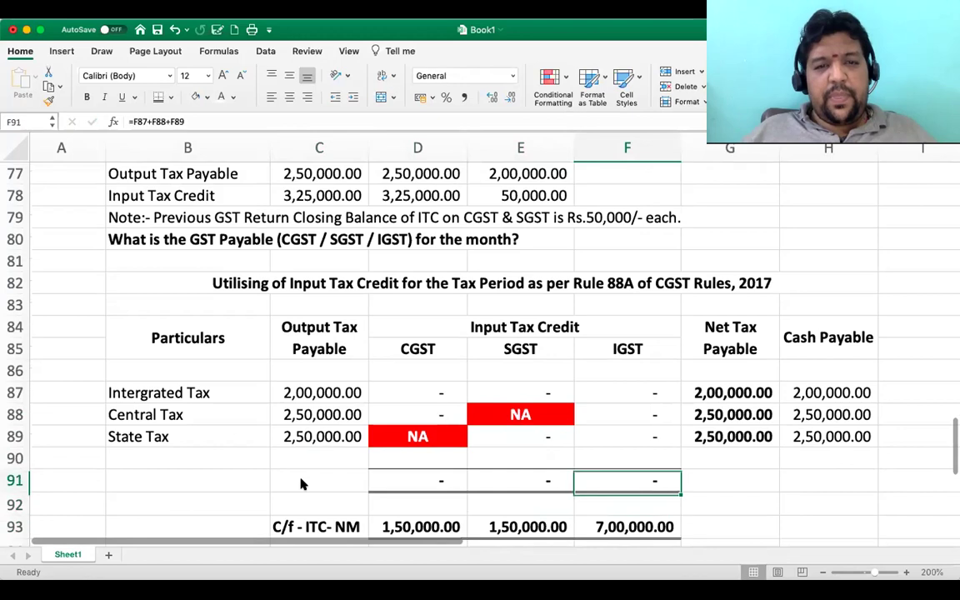
pyautogui.press('Down')
pyautogui.press('Left')
pyautogui.press('Left')
pyautogui.press('Left')
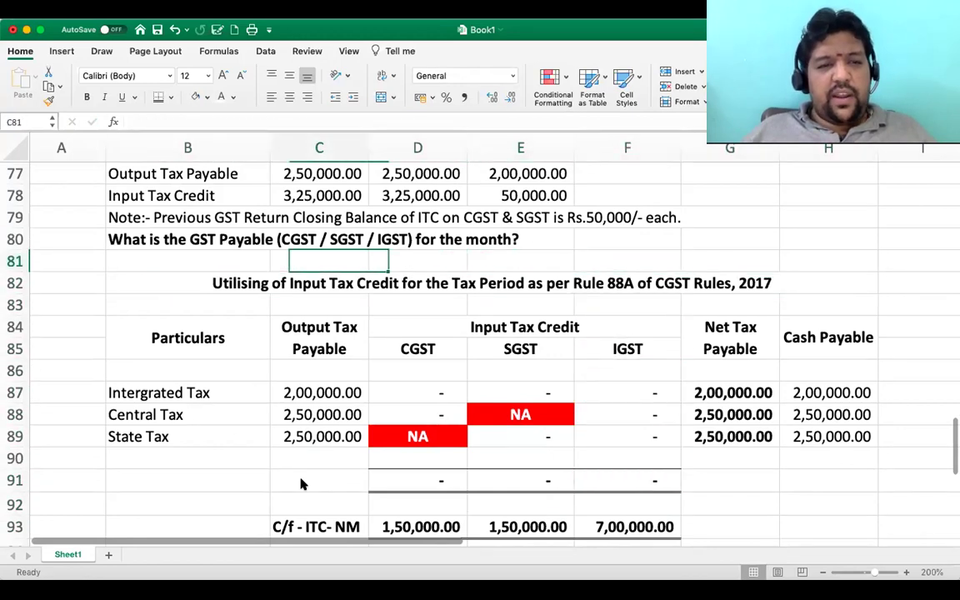
pyautogui.press('Left')
pyautogui.press('Left')
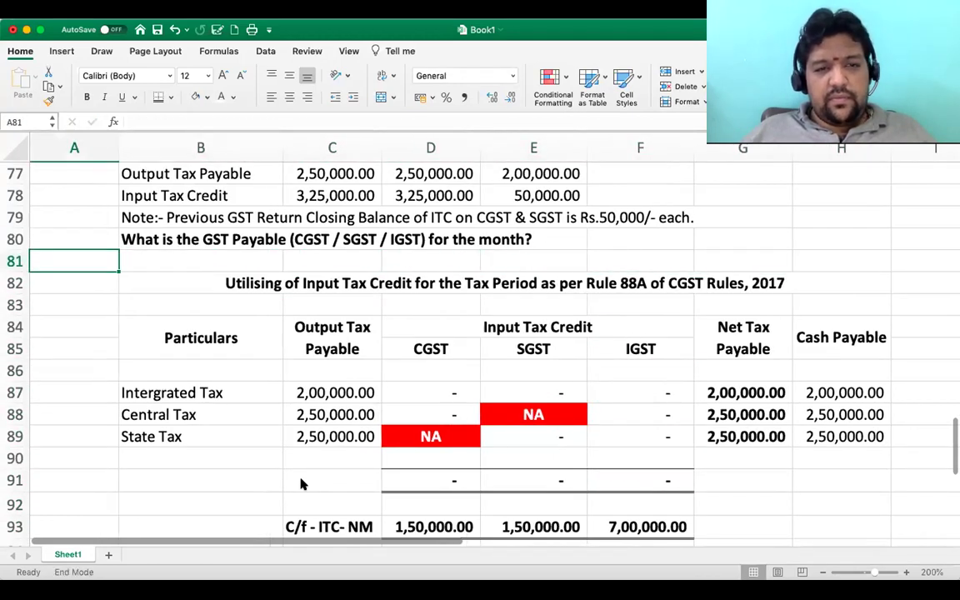
pyautogui.hotkey('ctrl', 'Right')
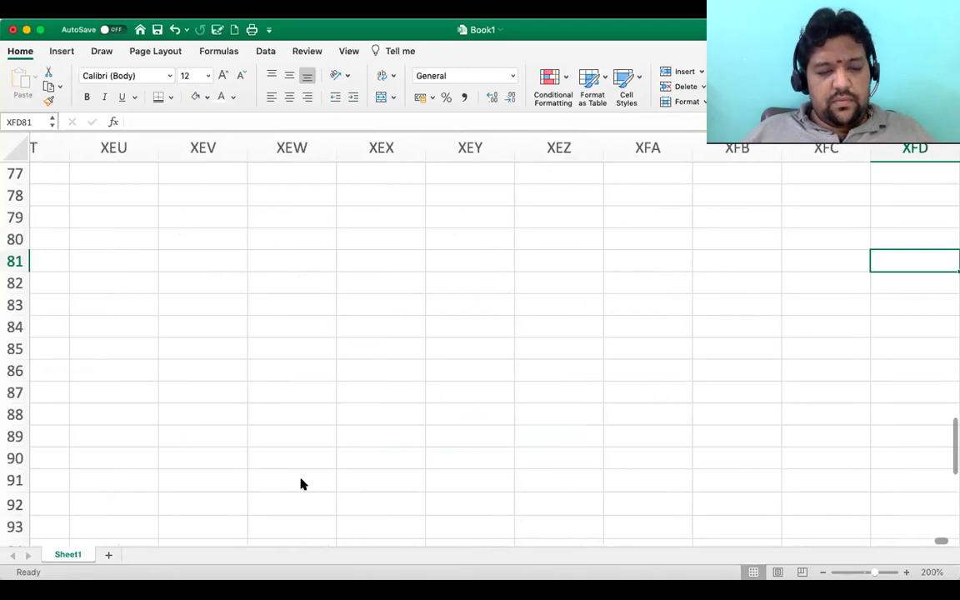
pyautogui.hotkey('ctrl', 'Left')
pyautogui.press('Right')
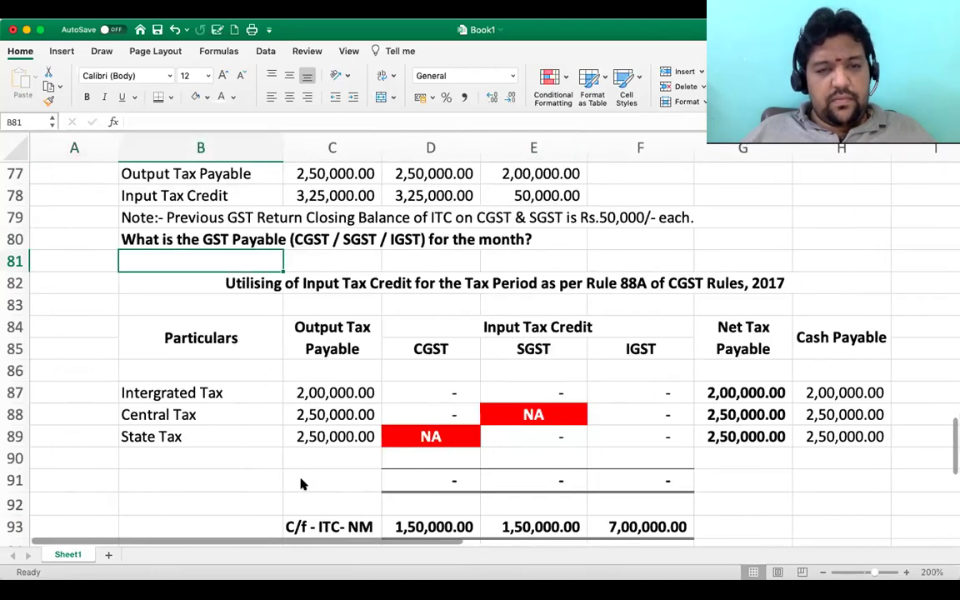
pyautogui.hotkey('shift', 'Right')
pyautogui.hotkey('shift', 'Right')
pyautogui.hotkey('shift', 'Right')
pyautogui.hotkey('shift', 'Right')
pyautogui.hotkey('shift', 'Right')
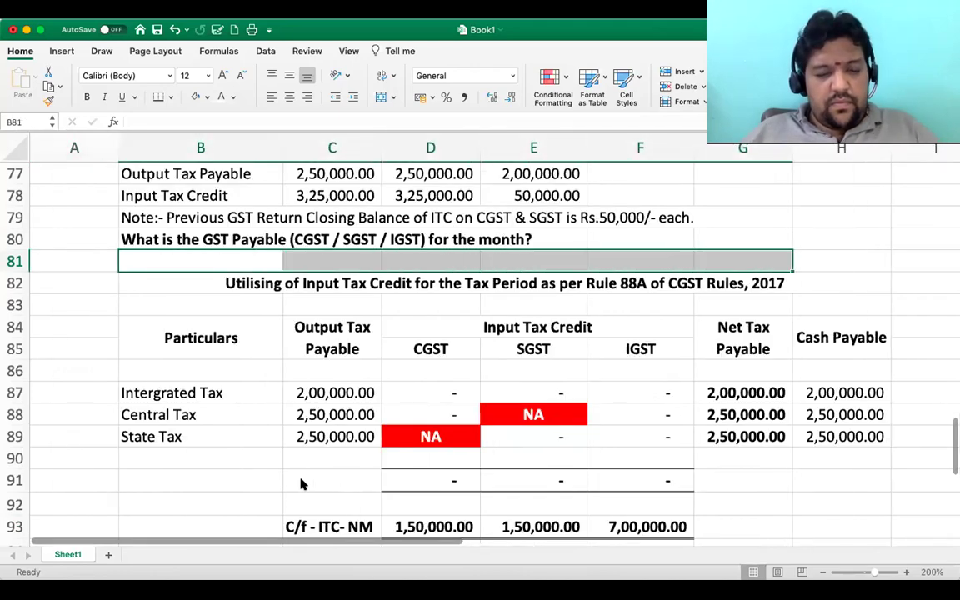
pyautogui.hotkey('ctrl', 'shift', '=')
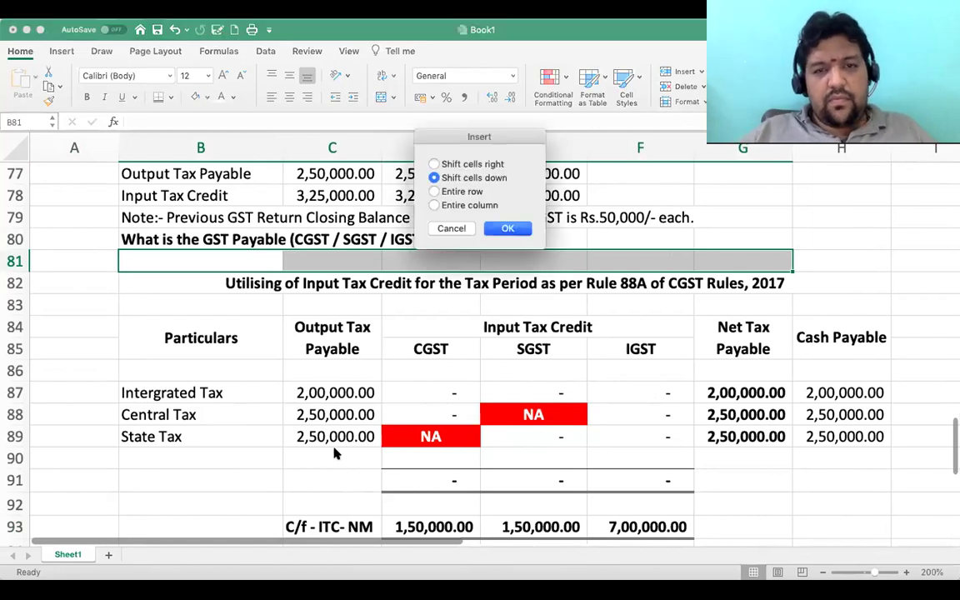
pyautogui.click(443, 192)
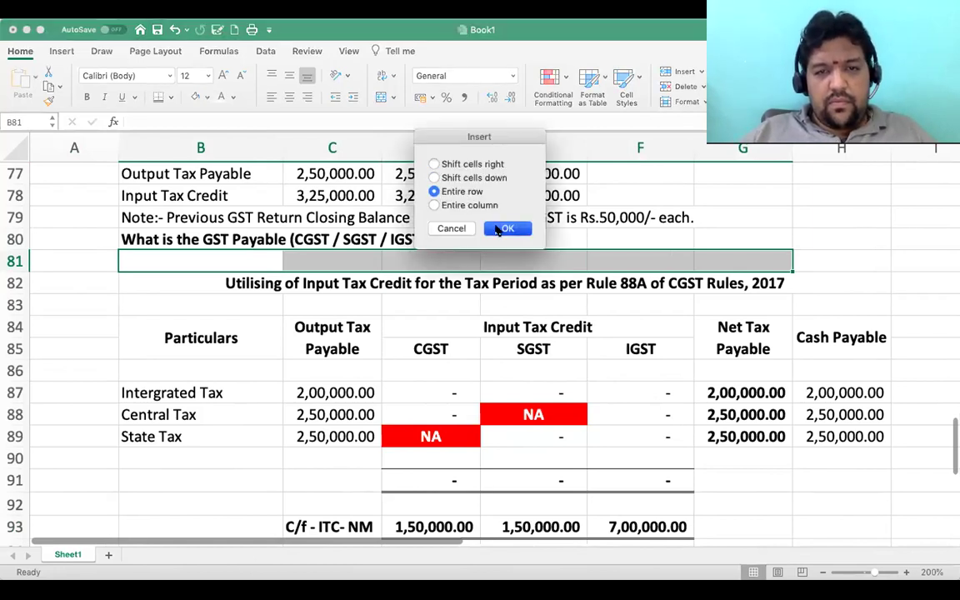
pyautogui.click(498, 229)
# Enter the label "ITC Eligible for the month" in B81, directly below the Case Study 3 question.
pyautogui.press('Left')
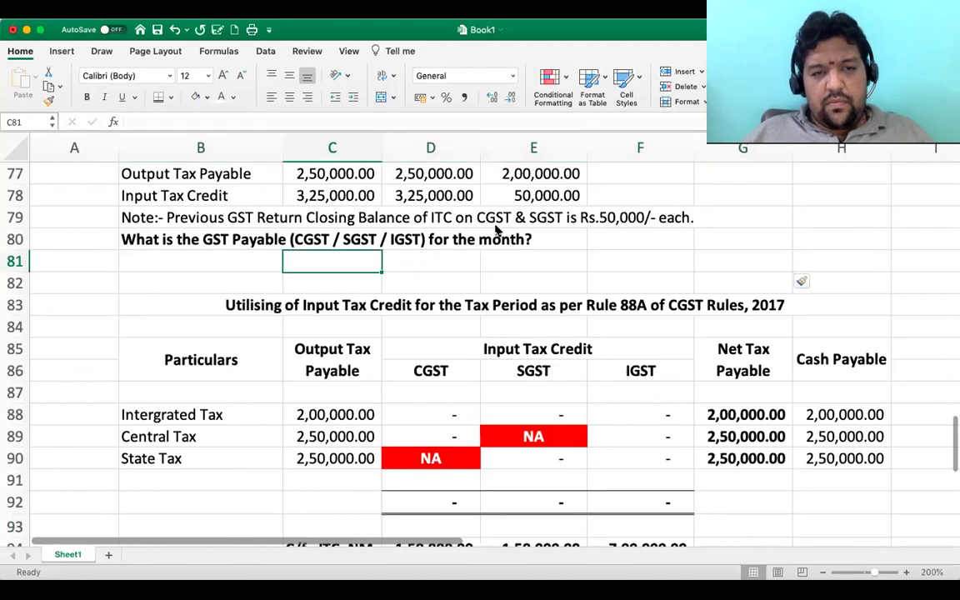
pyautogui.write('ITC')
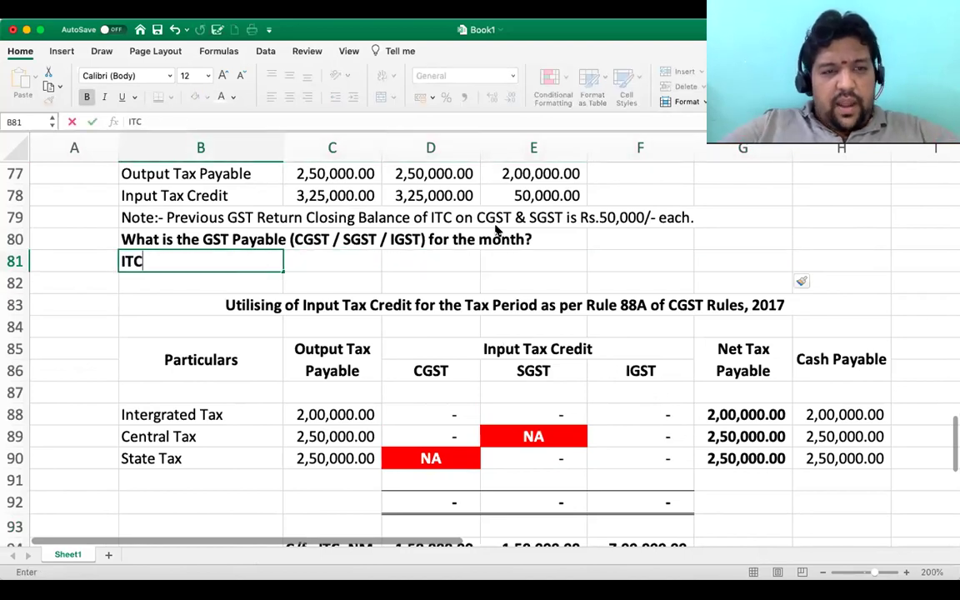
pyautogui.write(' Eligi')
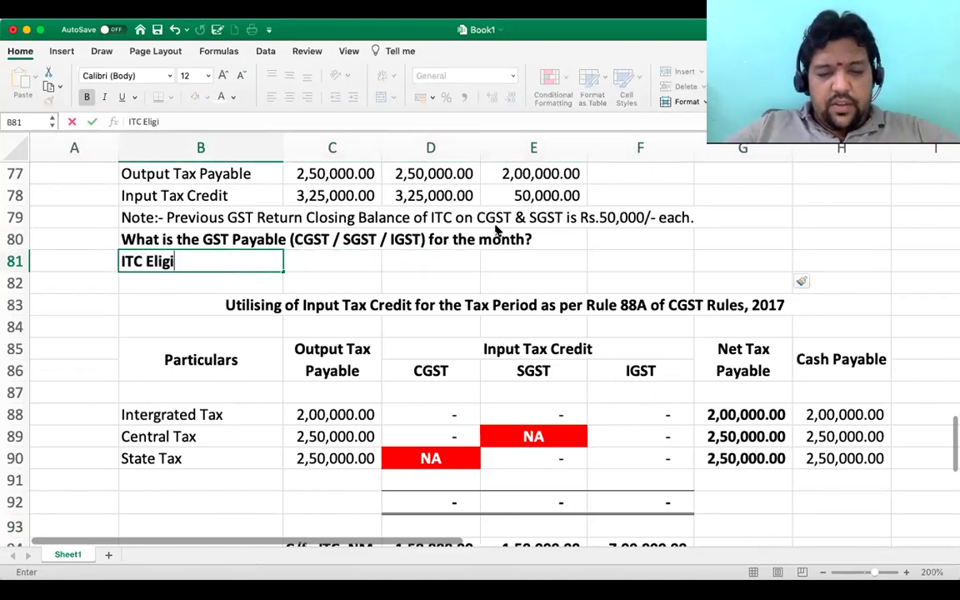
pyautogui.write('ble for the')
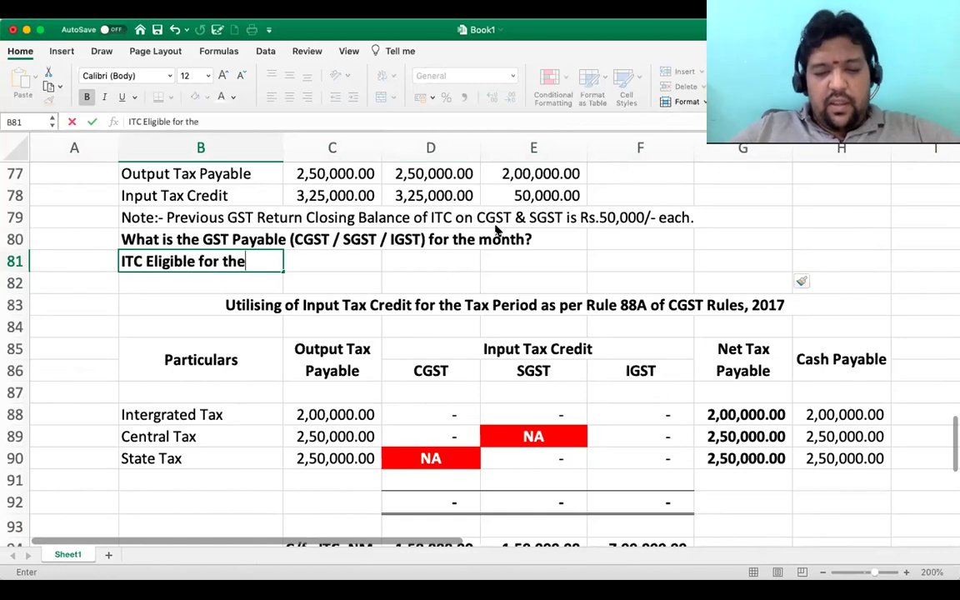
pyautogui.write(' month')
pyautogui.press('Return')
pyautogui.press('Up')
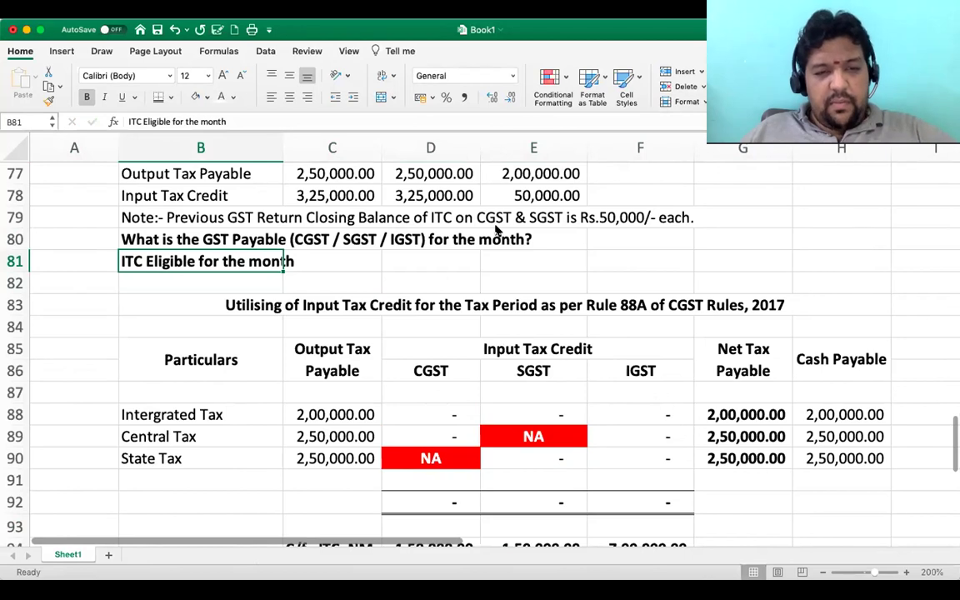
# Copy the B81 label to B96, below the carried-forward ITC row.
pyautogui.hotkey('ctrl', 'c')
pyautogui.press('Down')
pyautogui.press('Down')
pyautogui.press('Down')
pyautogui.press('Down')
pyautogui.press('Down')
pyautogui.press('Down')
pyautogui.press('Down')
pyautogui.press('Down')
pyautogui.press('Down')
pyautogui.press('Down')
pyautogui.press('Down')
pyautogui.press('Down')
pyautogui.press('Down')
pyautogui.press('Down')
pyautogui.press('Down')
pyautogui.press('Down')
pyautogui.press('Down')
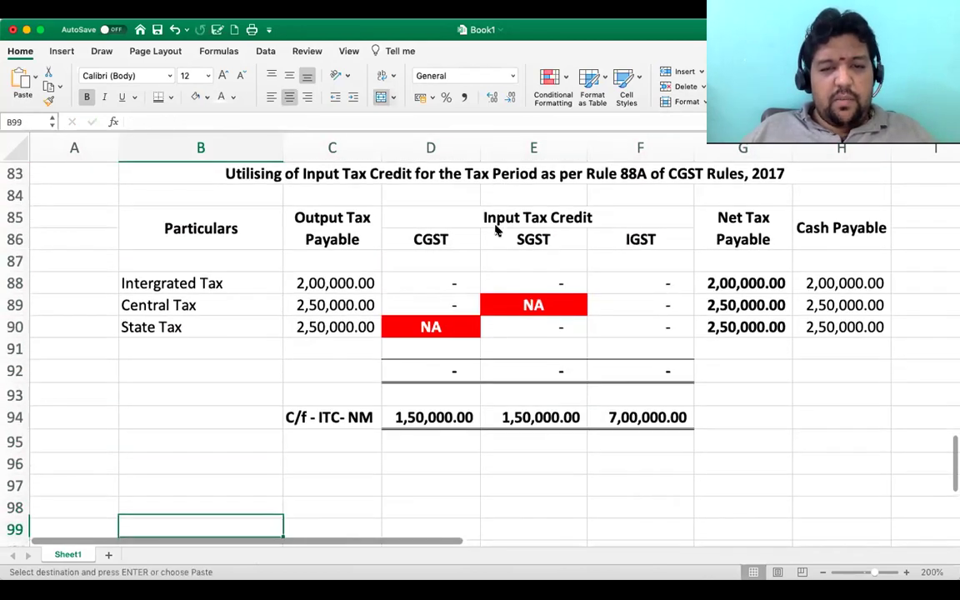
pyautogui.press('Up')
pyautogui.press('Up')
pyautogui.press('Up')
pyautogui.press('Return')
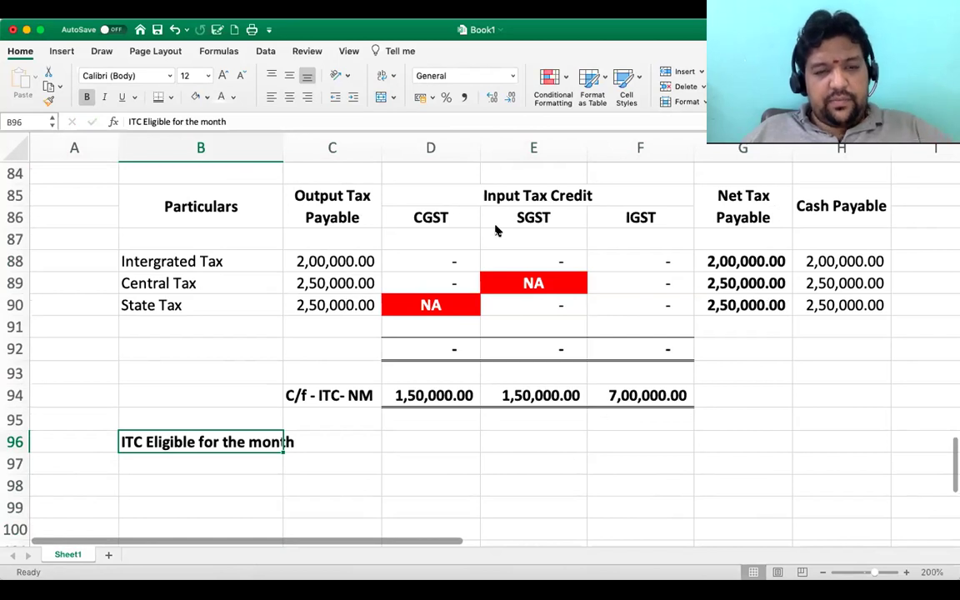
# Change the B96 label to "ITC Eligible for the Tax Period for Utilisation" and widen column B to about 24.33.
pyautogui.click(237, 122)
pyautogui.press('BackSpace')
pyautogui.press('BackSpace')
pyautogui.press('BackSpace')
pyautogui.press('BackSpace')
pyautogui.press('BackSpace')
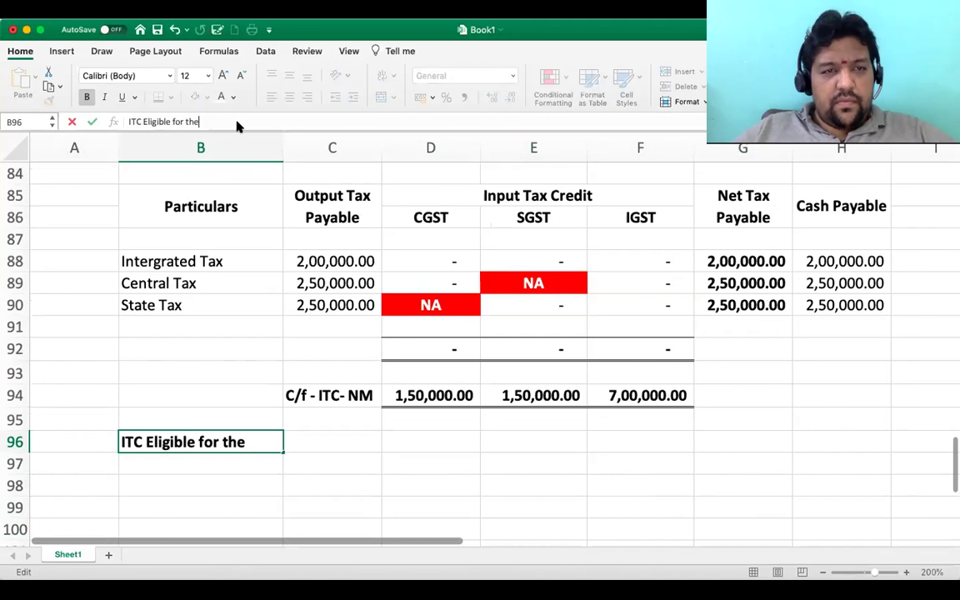
pyautogui.write('Tax Period f')
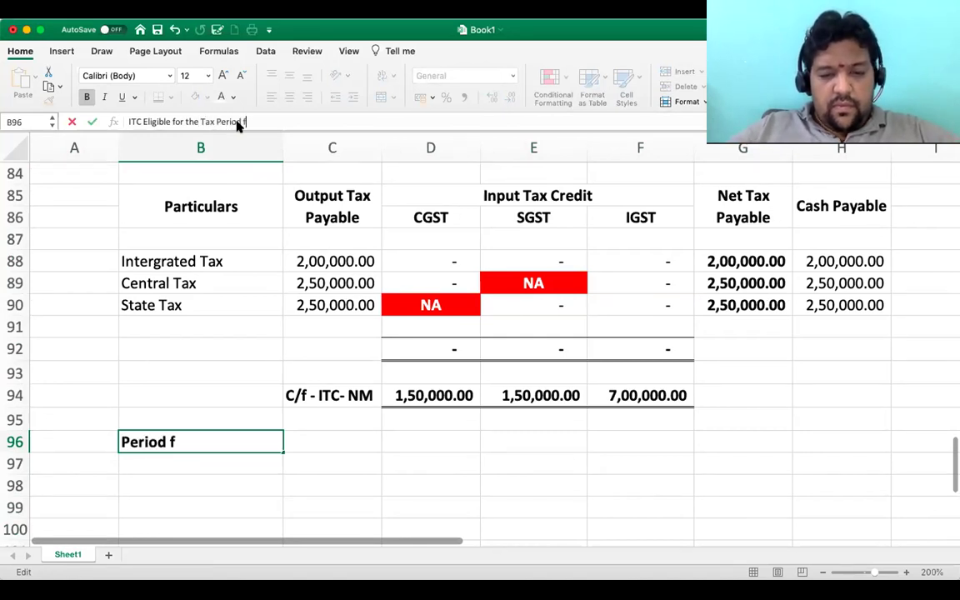
pyautogui.write('or Util')
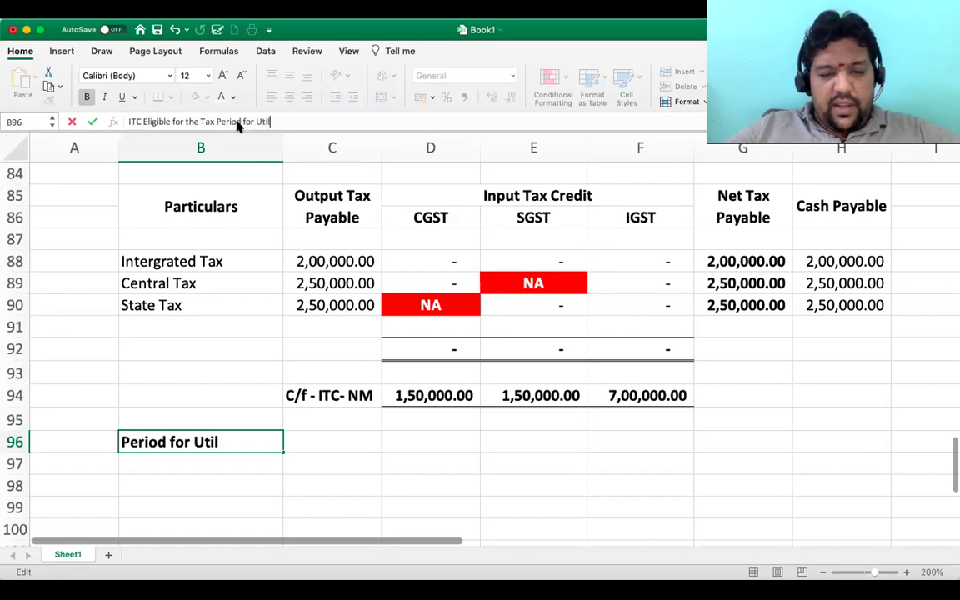
pyautogui.write('isatio')
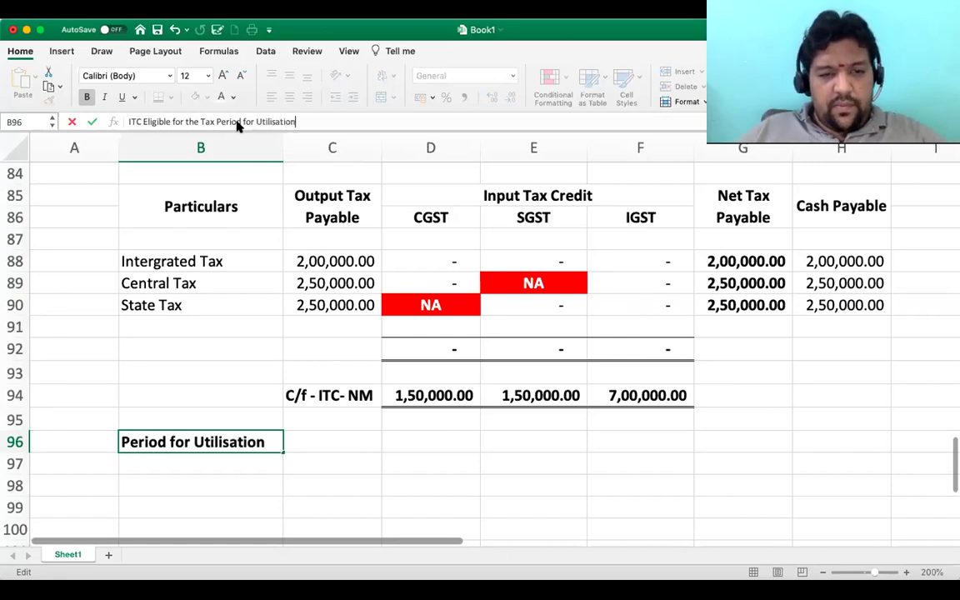
pyautogui.write('n')
pyautogui.hotkey('ctrl', 'Return')
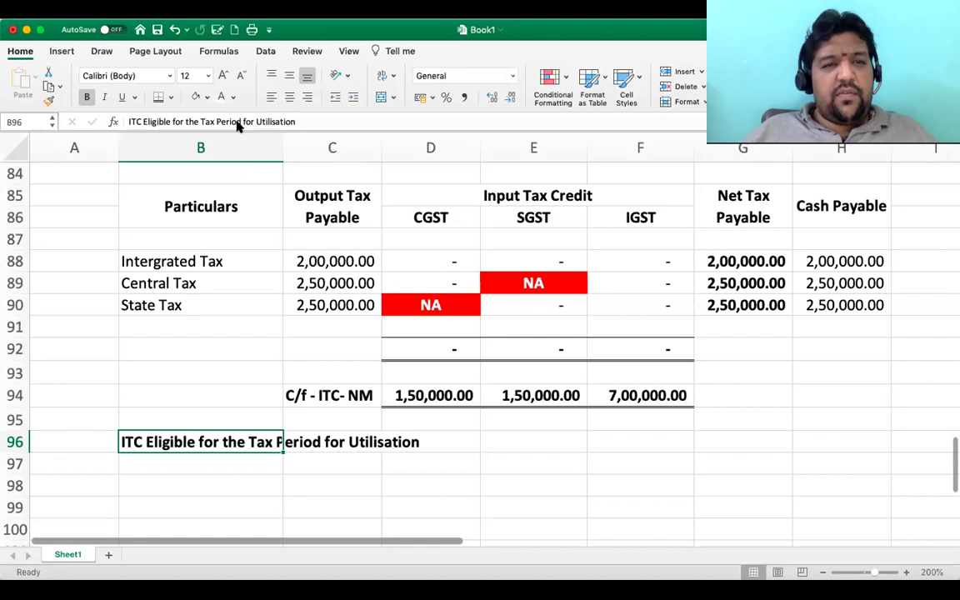
pyautogui.moveTo(284, 147); pyautogui.dragTo(324, 176)
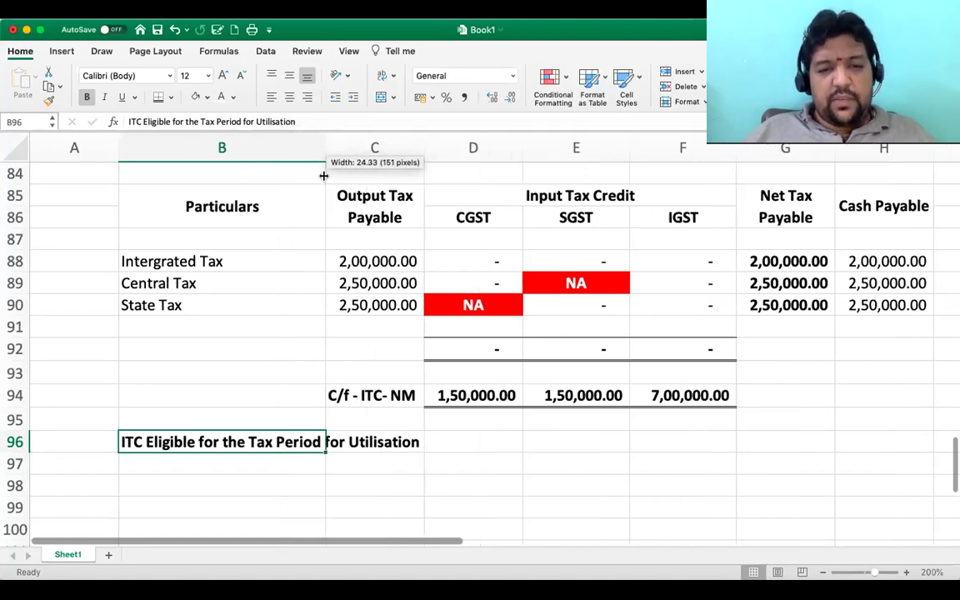
# Enter a formula in D96 adding 50000 to the Case Study 3 CGST input tax credit in C78.
pyautogui.click(472, 436)
pyautogui.write('=')
pyautogui.press('Up')
pyautogui.press('Up')
pyautogui.press('Up')
pyautogui.press('Up')
pyautogui.press('Up')
pyautogui.press('Up')
pyautogui.press('Up')
pyautogui.press('Up')
pyautogui.press('Up')
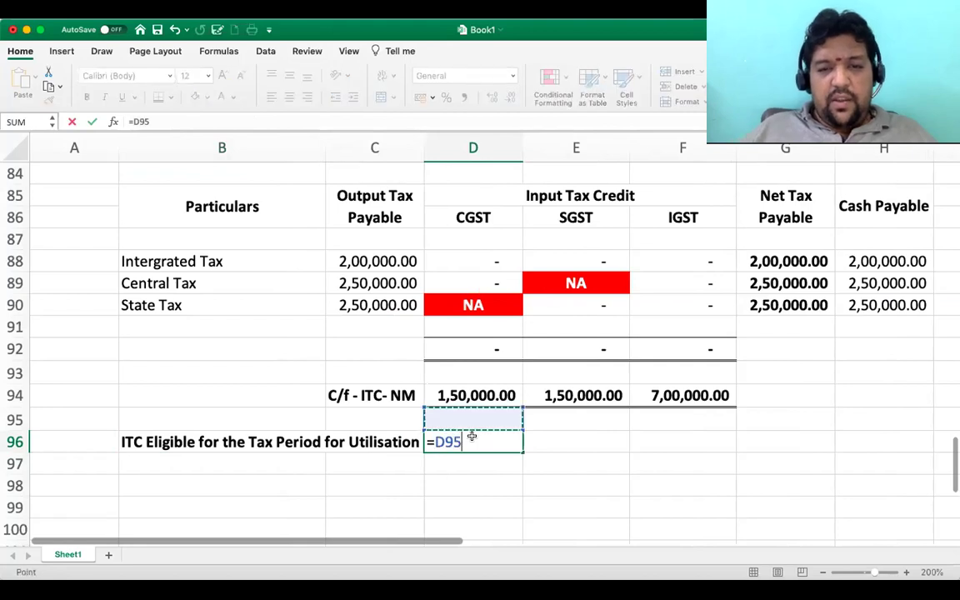
pyautogui.press('Up')
pyautogui.press('Up')
pyautogui.press('Up')
pyautogui.press('Up')
pyautogui.press('Up')
pyautogui.press('Up')
pyautogui.press('Up')
pyautogui.press('Up')
pyautogui.press('Up')
pyautogui.press('Up')
pyautogui.press('Up')
pyautogui.press('Up')
pyautogui.press('Up')
pyautogui.press('Up')
pyautogui.press('Up')
pyautogui.press('Up')
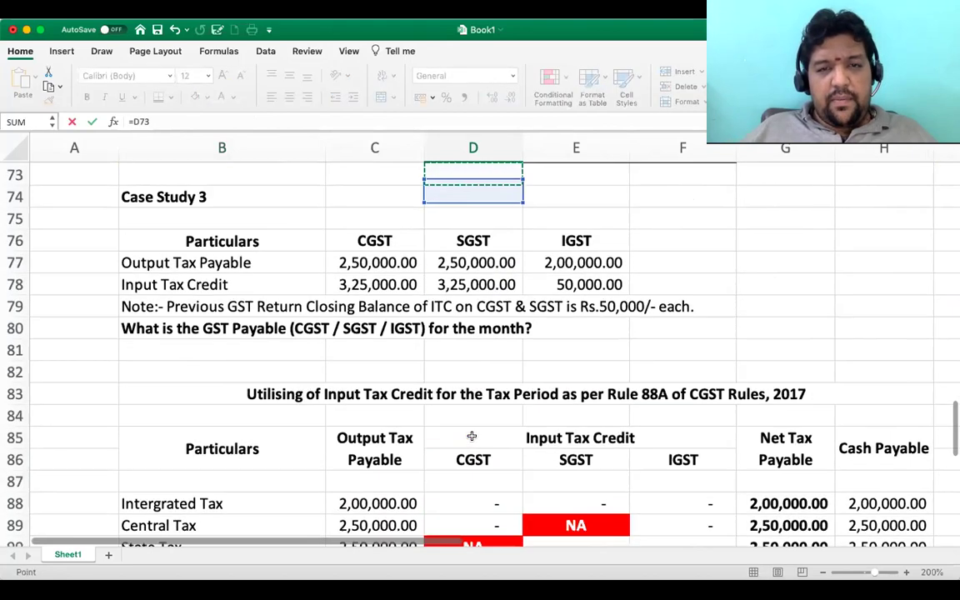
pyautogui.press('Down')
pyautogui.press('Down')
pyautogui.press('Down')
pyautogui.press('Down')
pyautogui.press('Down')
pyautogui.press('Down')
pyautogui.press('Down')
pyautogui.press('Left')
pyautogui.write('+50000')
pyautogui.press('Return')
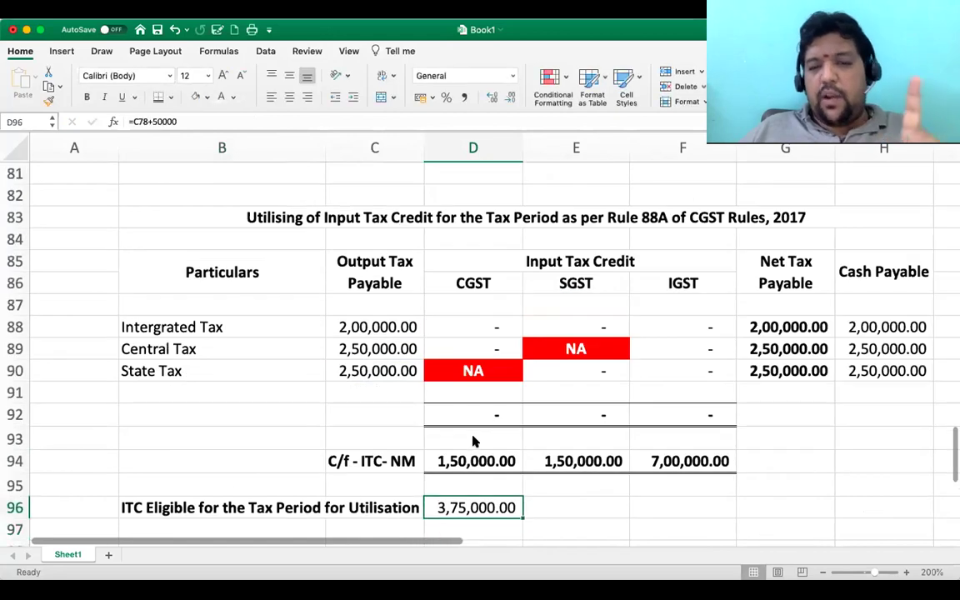
# Copy the D96 eligible-ITC formula across to E96 and F96 for SGST and IGST.
pyautogui.hotkey('ctrl', 'c')
pyautogui.press('Right')
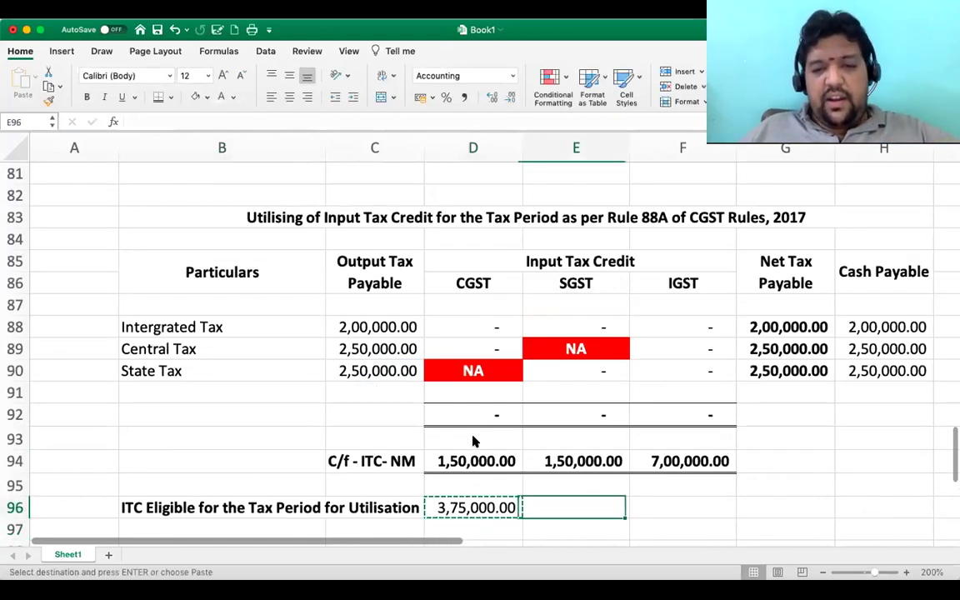
pyautogui.press('Return')
pyautogui.hotkey('ctrl', 'c')
pyautogui.press('Right')
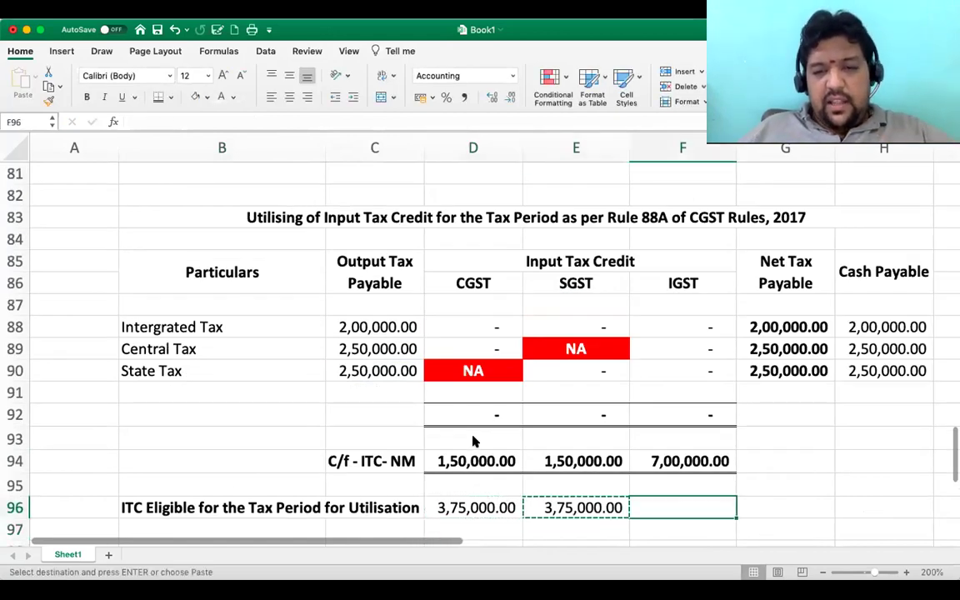
pyautogui.press('Return')
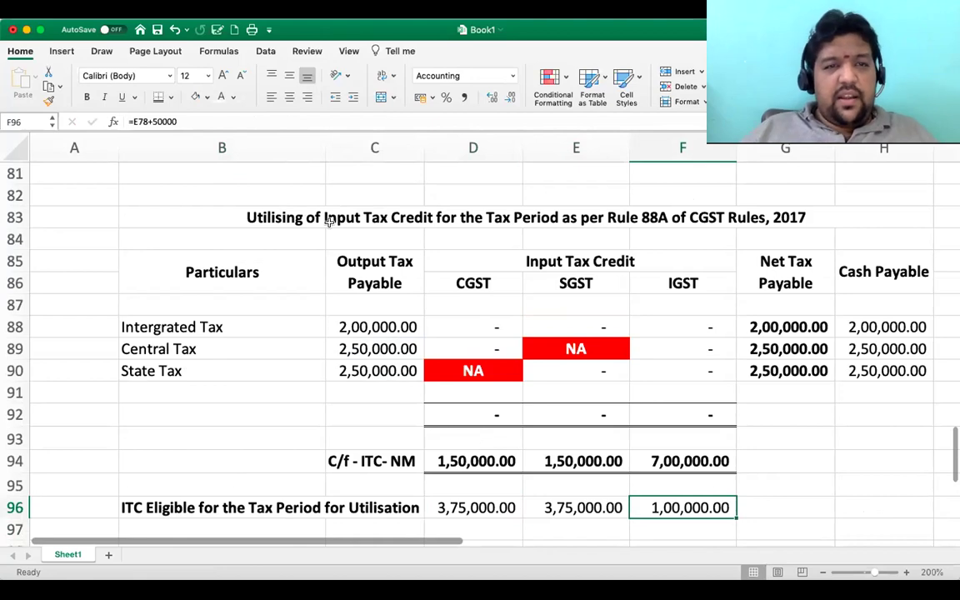
# Remove the 50000 addition from the IGST formula in F96, leaving only the reference to E78.
pyautogui.click(251, 122)
pyautogui.press('BackSpace')
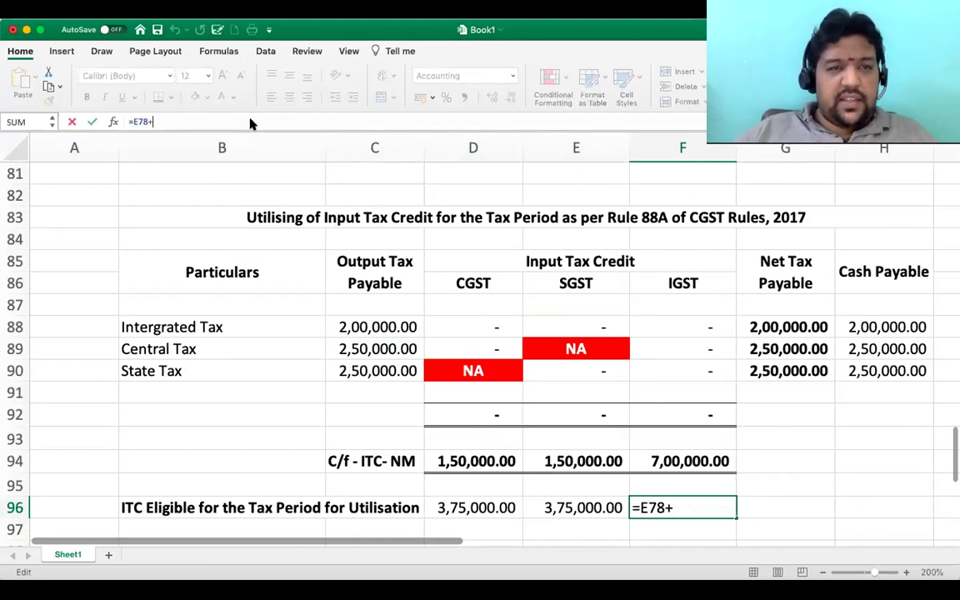
pyautogui.press('Return')
# Make the eligible ITC amounts in D96:F96 bold.
pyautogui.press('Up')
pyautogui.press('Left')
pyautogui.press('Left')
pyautogui.press('Left')
pyautogui.press('Left')
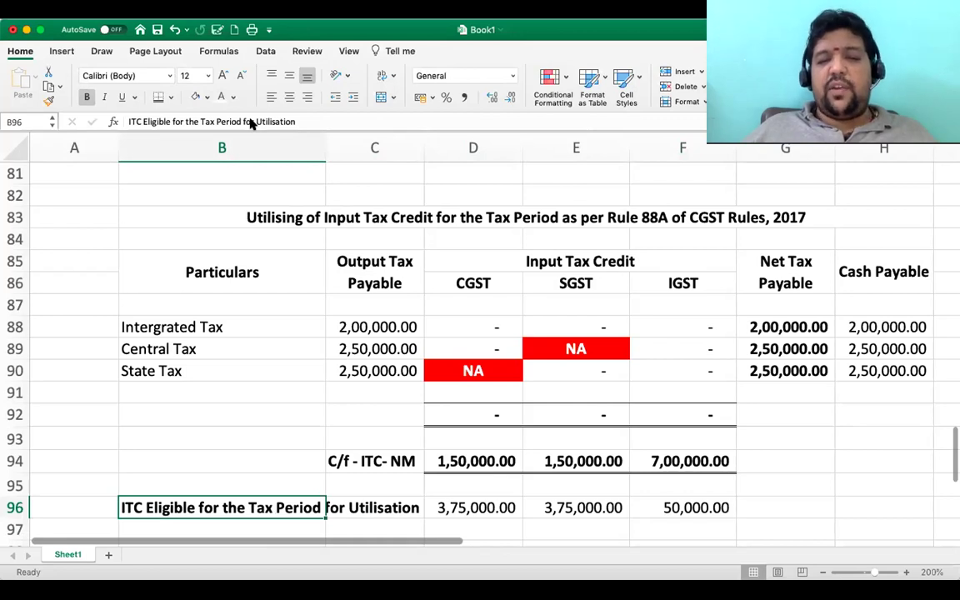
pyautogui.press('Right')
pyautogui.press('Right')
pyautogui.hotkey('shift', 'Right')
pyautogui.hotkey('shift', 'Right')
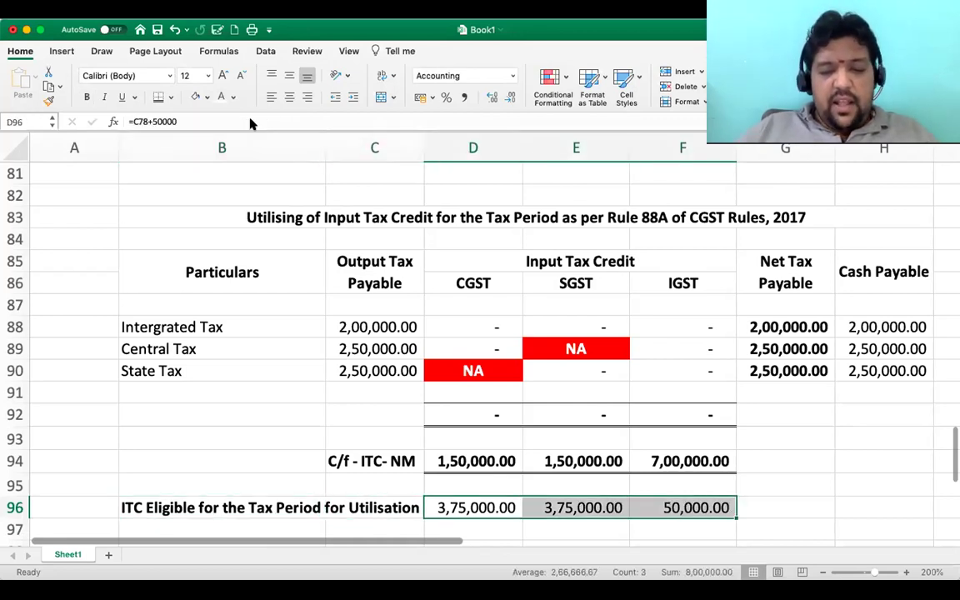
pyautogui.press('super+b')
# Move the eligible-ITC row B96:F96 up to row 84, directly below the set-off table title.
pyautogui.press('Left')
pyautogui.press('Left')
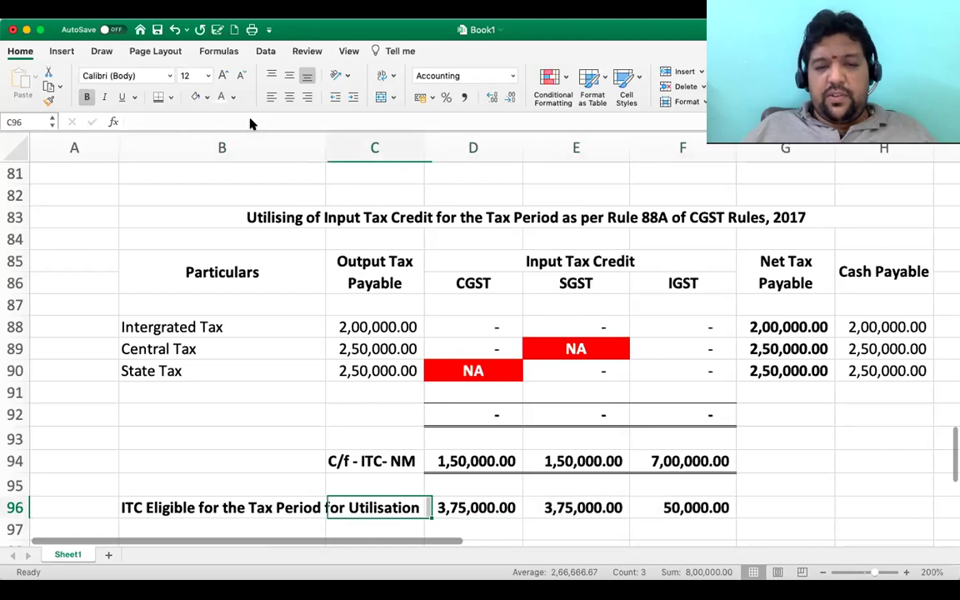
pyautogui.hotkey('shift', 'Right')
pyautogui.hotkey('shift', 'Right')
pyautogui.hotkey('shift', 'Right')
pyautogui.hotkey('shift', 'Right')
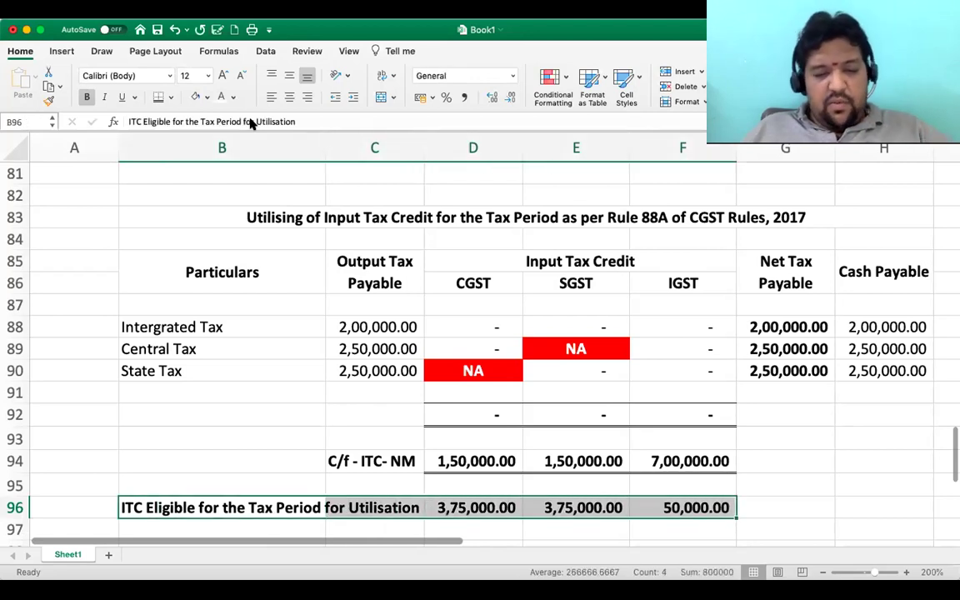
pyautogui.press('super+c')
pyautogui.press('Up')
pyautogui.press('Up')
pyautogui.press('Up')
pyautogui.press('Up')
pyautogui.press('Up')
pyautogui.press('Up')
pyautogui.press('Up')
pyautogui.press('Up')
pyautogui.press('Up')
pyautogui.press('Up')
pyautogui.press('Up')
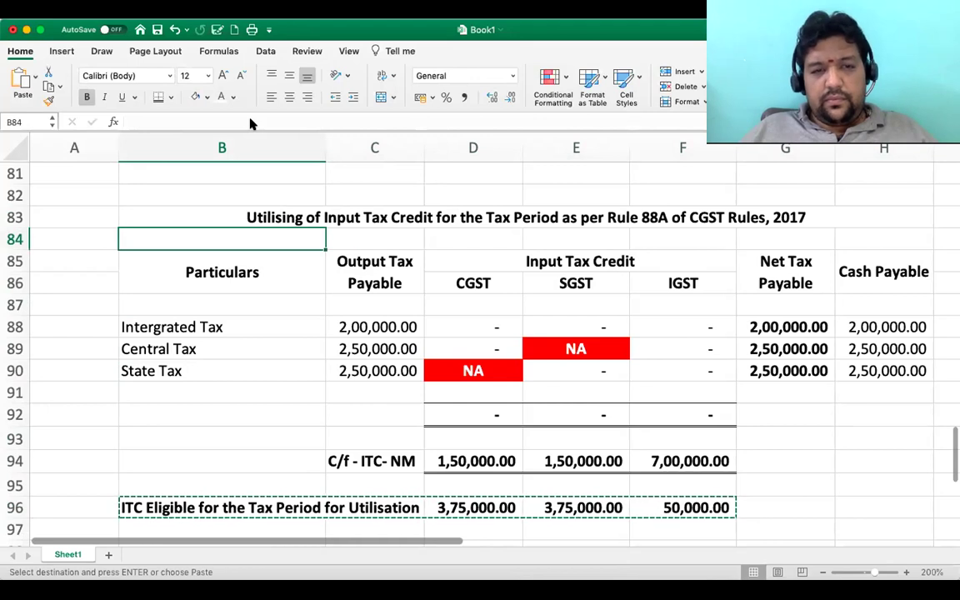
pyautogui.press('Return')
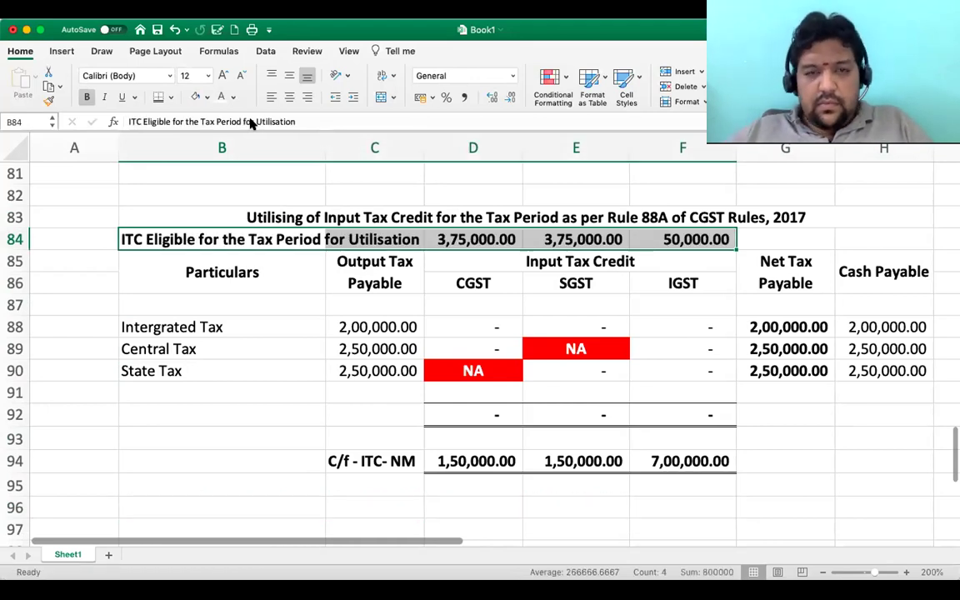
# Insert an entire row at row 84, between the table title and the eligible-ITC row.
pyautogui.press('super+shift+equal')
pyautogui.click(435, 191)
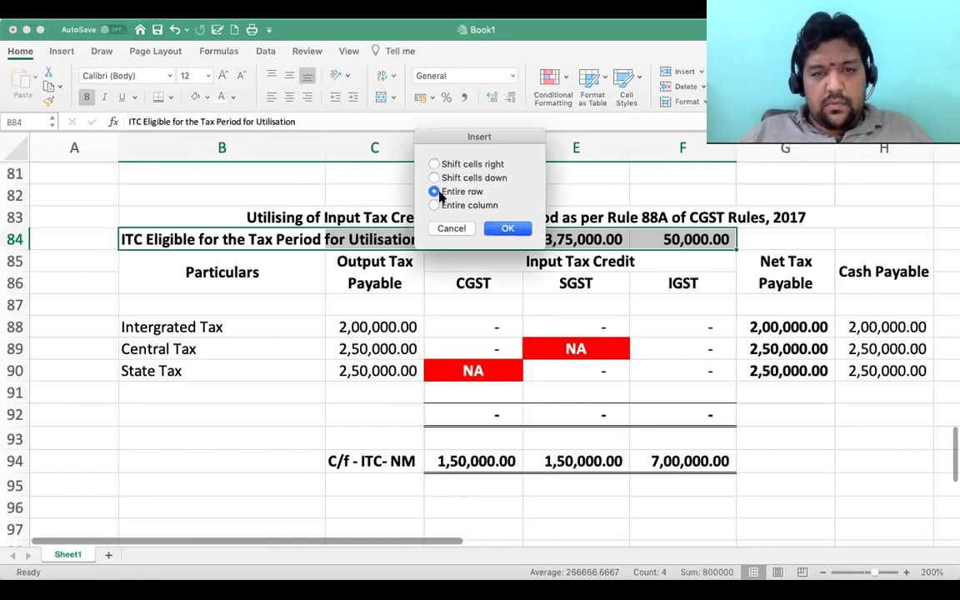
pyautogui.click(505, 227)
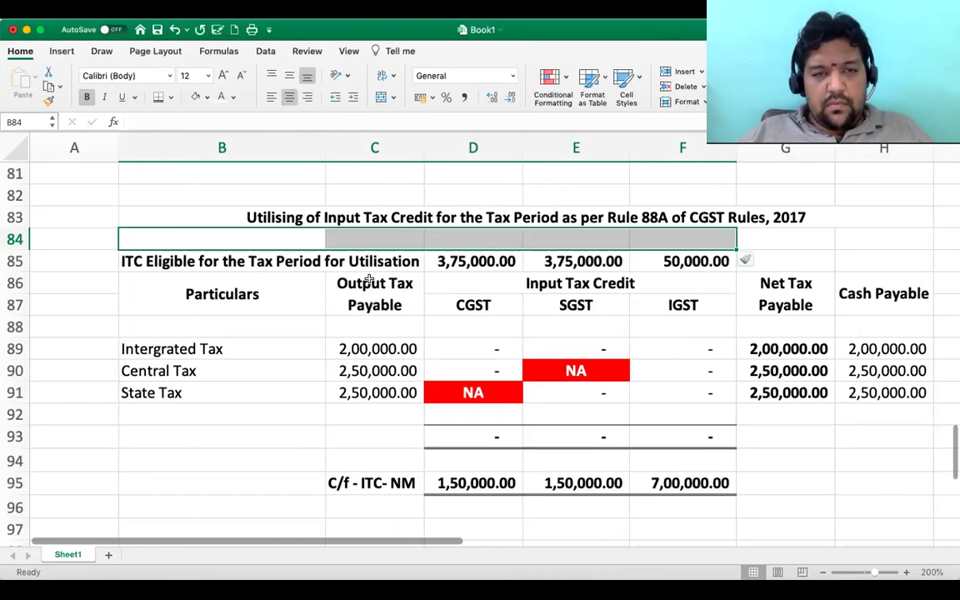
# Insert two entire rows at row 86, between the eligible-ITC row and the Particulars header.
pyautogui.click(370, 280)
pyautogui.press('Up')
pyautogui.press('Down')
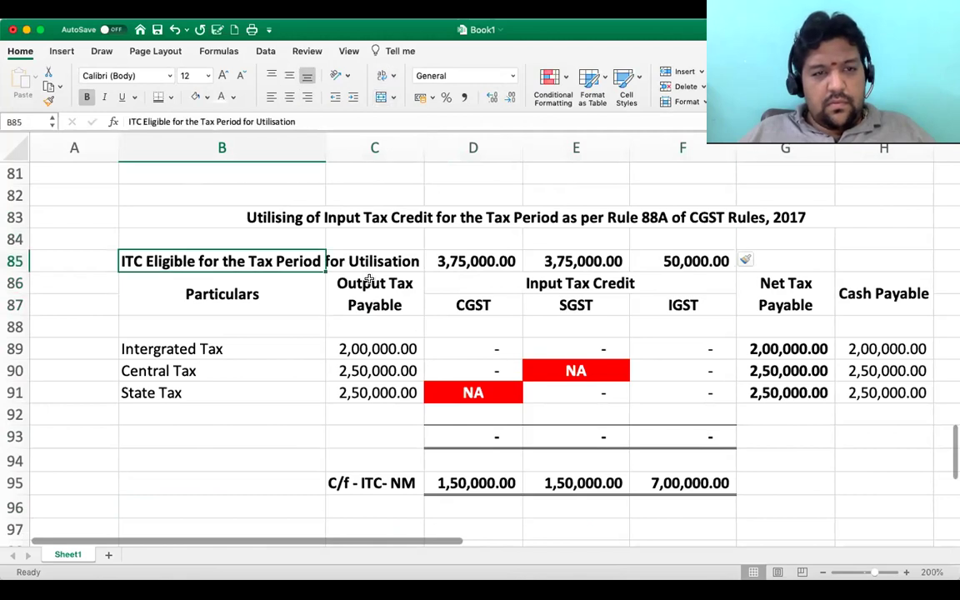
pyautogui.hotkey('shift', 'Right')
pyautogui.hotkey('shift', 'Right')
pyautogui.hotkey('shift', 'Right')
pyautogui.hotkey('shift', 'Right')
pyautogui.hotkey('shift', 'Right')
pyautogui.hotkey('shift', 'Right')
pyautogui.hotkey('shift', 'Right')
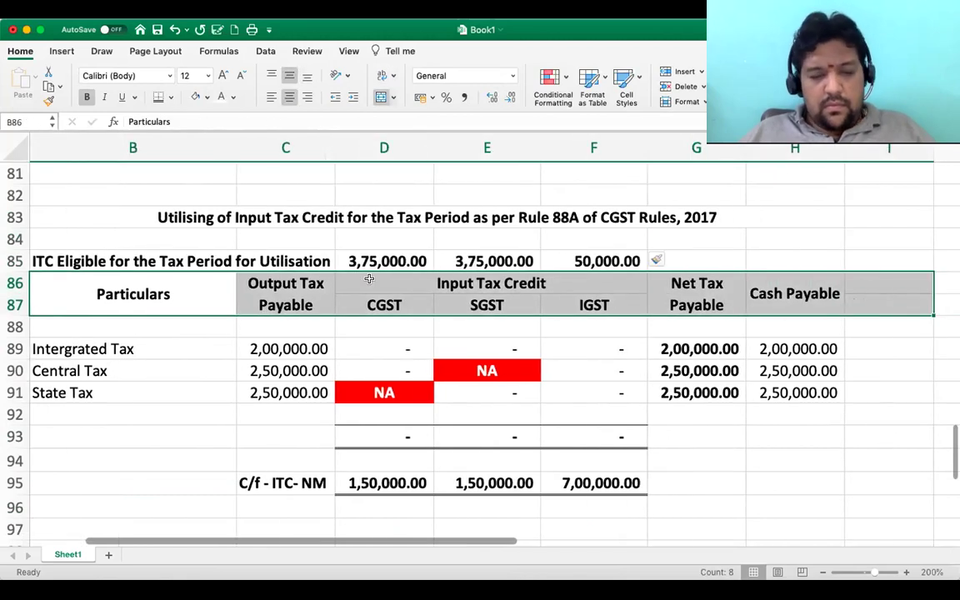
pyautogui.hotkey('ctrl', 'shift', '+')
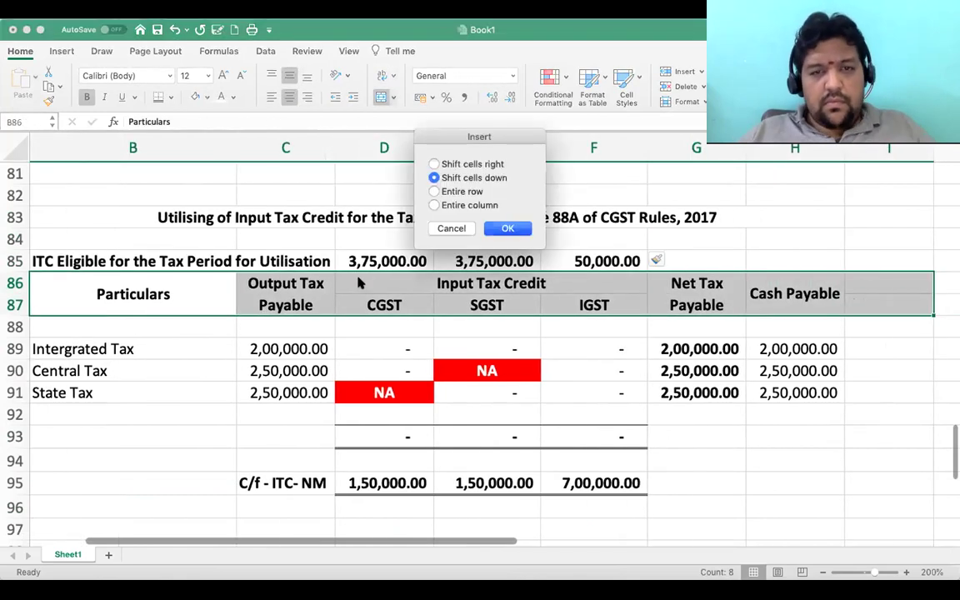
pyautogui.click(434, 192)
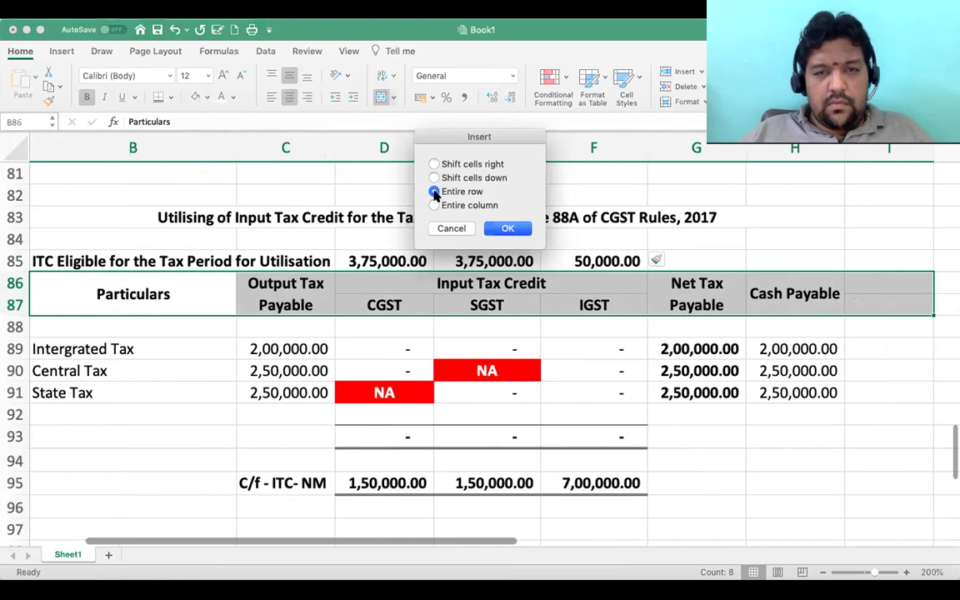
pyautogui.click(505, 227)
# Replace the carried-forward CGST formula in D97 with =D85-D95, eligible ITC minus the ITC utilised.
pyautogui.click(346, 299)
pyautogui.click(373, 253)
pyautogui.press('Left')
pyautogui.press('Left')
pyautogui.press('Right')
pyautogui.press('Right')
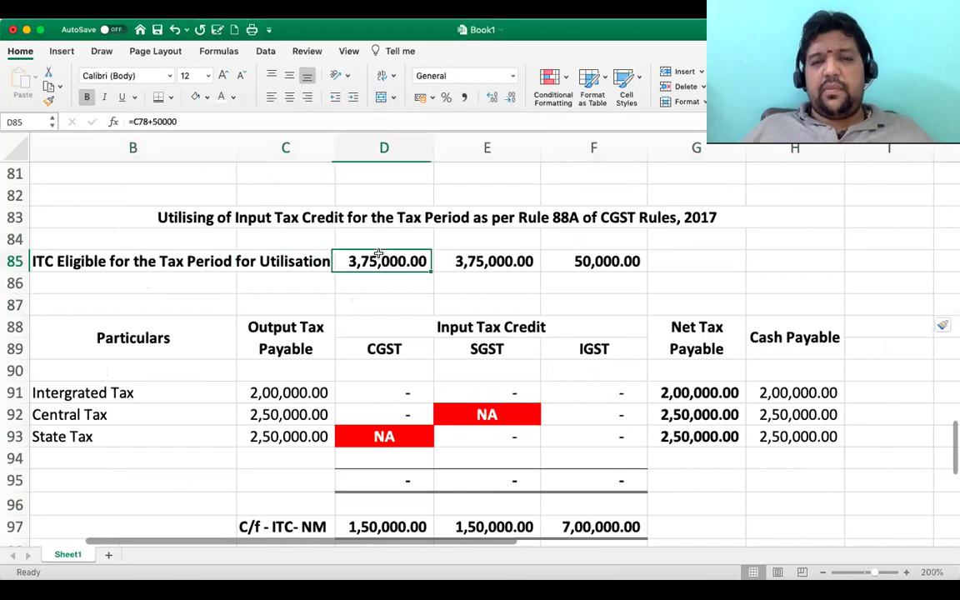
pyautogui.press('Down')
pyautogui.press('Down')
pyautogui.press('Down')
pyautogui.press('Down')
pyautogui.press('Down')
pyautogui.press('Down')
pyautogui.press('Down')
pyautogui.press('Down')
pyautogui.press('Down')
pyautogui.press('Down')
pyautogui.press('Down')
pyautogui.press('Down')
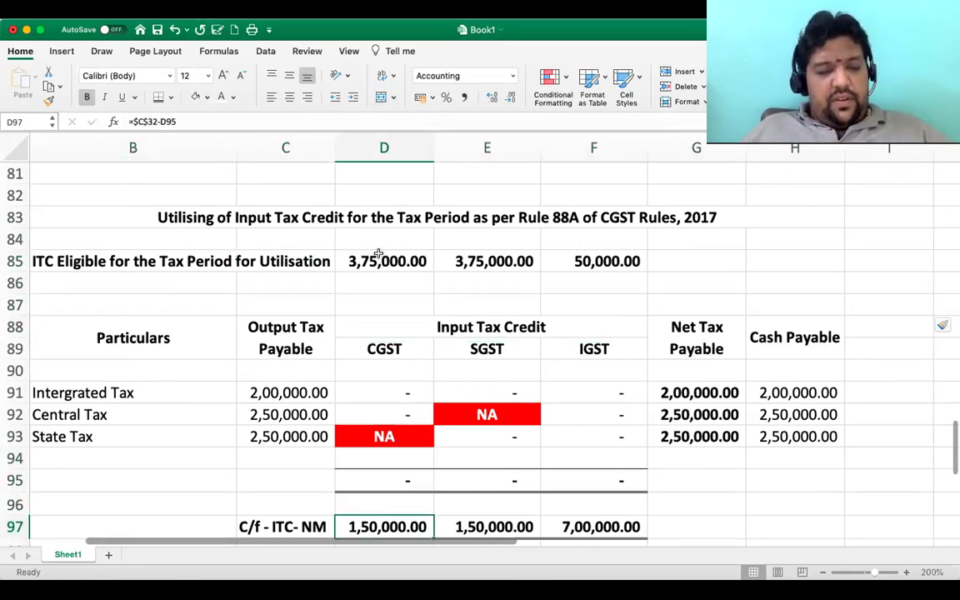
pyautogui.press('F2')
pyautogui.write('=')
pyautogui.press('Up')
pyautogui.press('Up')
pyautogui.press('Up')
pyautogui.press('Up')
pyautogui.press('Up')
pyautogui.press('Up')
pyautogui.press('Up')
pyautogui.press('Up')
pyautogui.press('Up')
pyautogui.press('Up')
pyautogui.press('Up')
pyautogui.press('Up')
pyautogui.press('Up')
pyautogui.press('Up')
pyautogui.press('Down')
pyautogui.press('Down')
pyautogui.write('-')
pyautogui.press('Up')
pyautogui.press('Up')
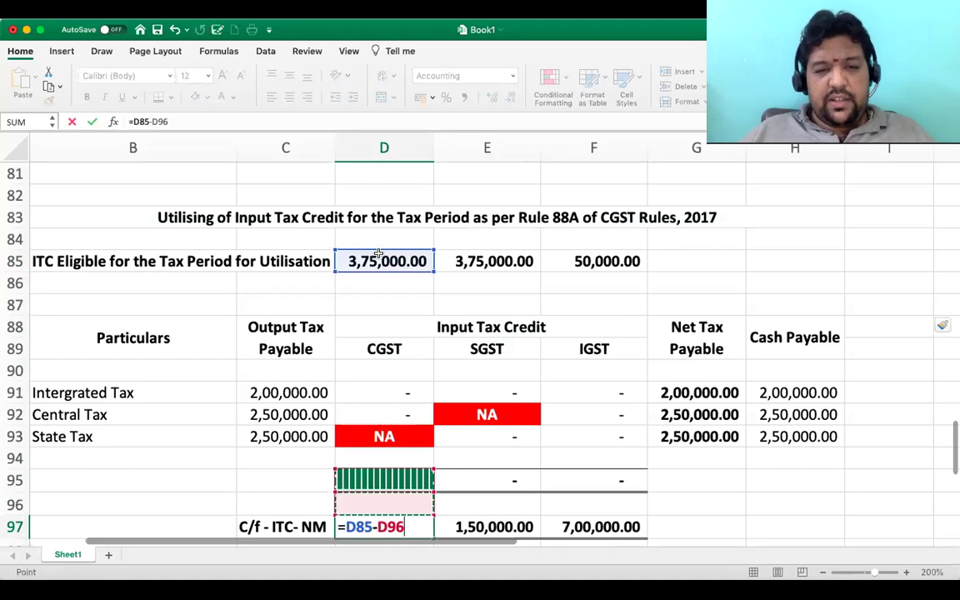
pyautogui.press('Return')
# Copy the D97 carried-forward formula across to E97 and F97 for SGST and IGST.
pyautogui.press('cmd+c')
pyautogui.press('Right')
pyautogui.press('Return')
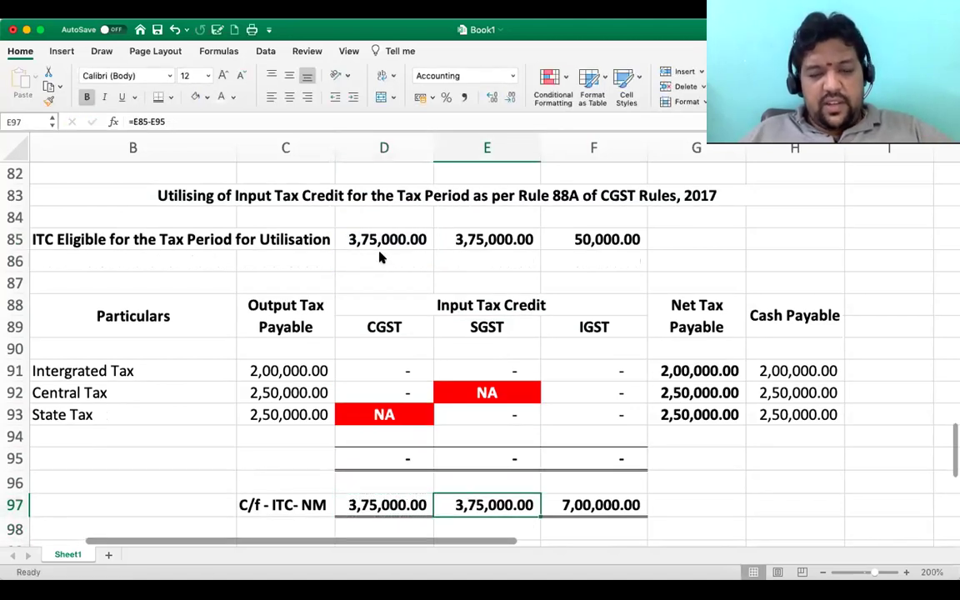
pyautogui.press('super+c')
pyautogui.press('Right')
pyautogui.press('Return')
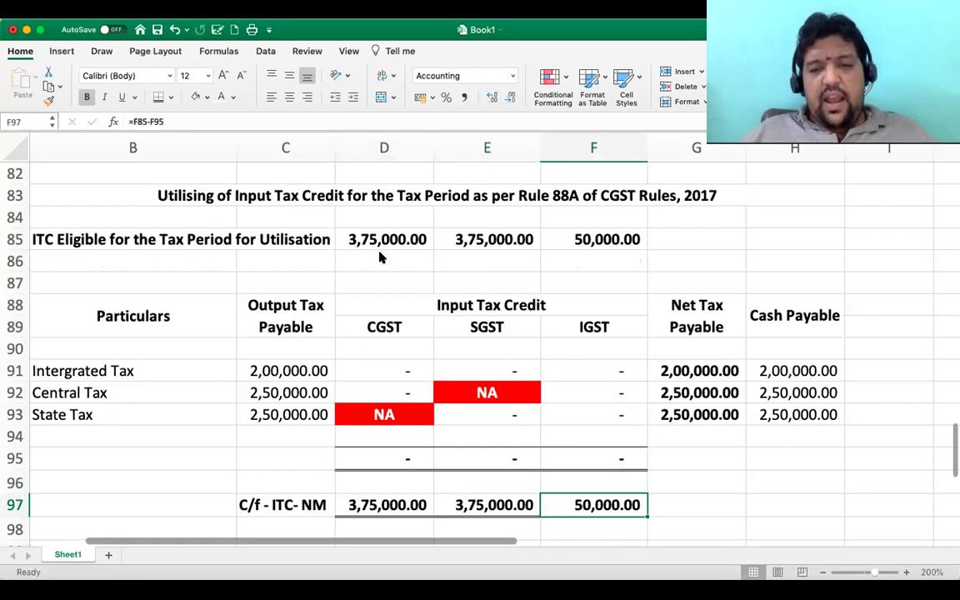
pyautogui.press('Up')
pyautogui.press('Down')
pyautogui.press('Down')
pyautogui.press('Left')
pyautogui.press('Up')
pyautogui.press('Up')
pyautogui.press('Up')
pyautogui.press('Up')
pyautogui.press('Up')
pyautogui.press('Up')
pyautogui.press('Up')
pyautogui.press('Up')
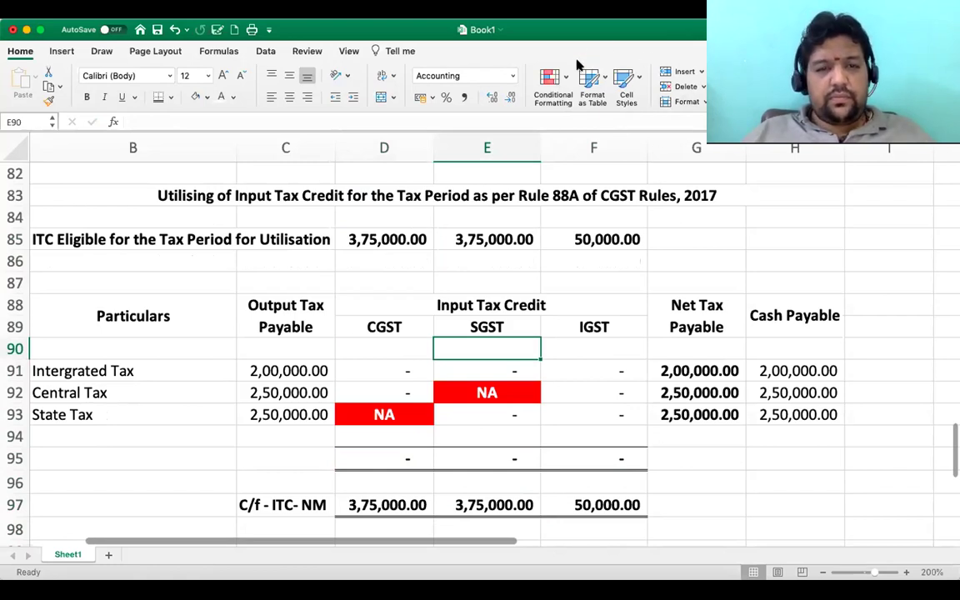
# Enter 50000 in F91 as the IGST credit set off against Integrated Tax.
pyautogui.click(379, 368)
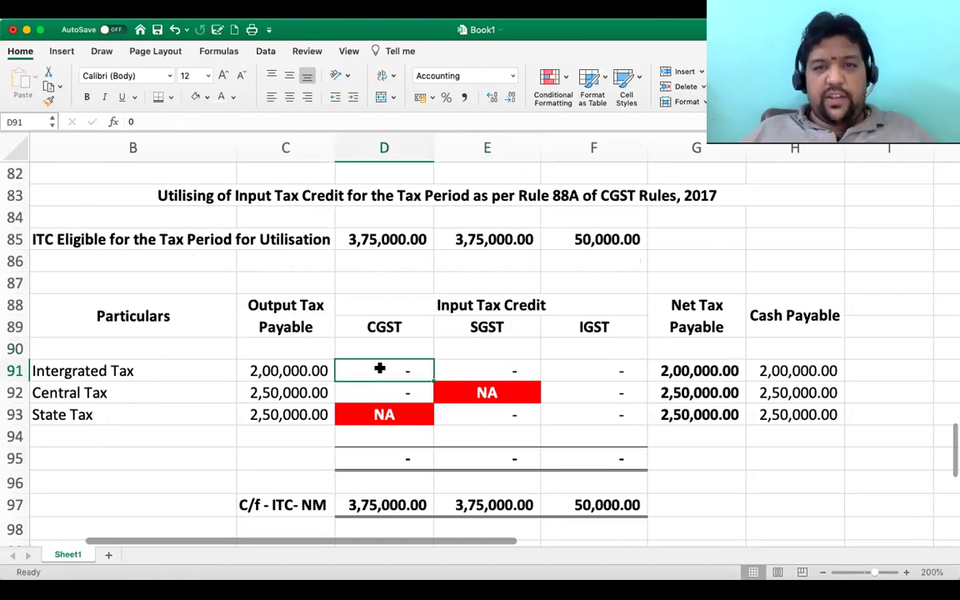
pyautogui.press('Right')
pyautogui.press('Right')
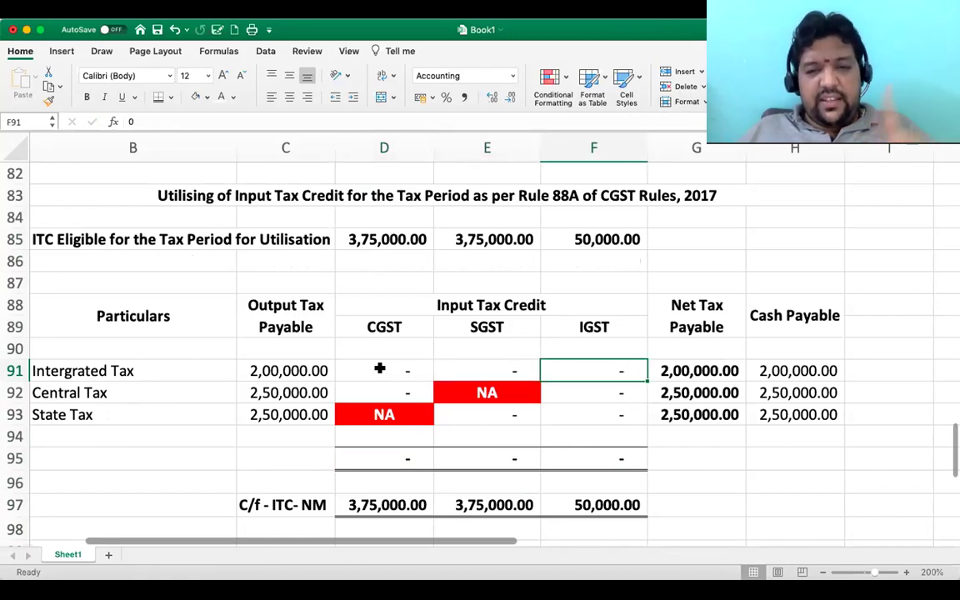
pyautogui.write('5')
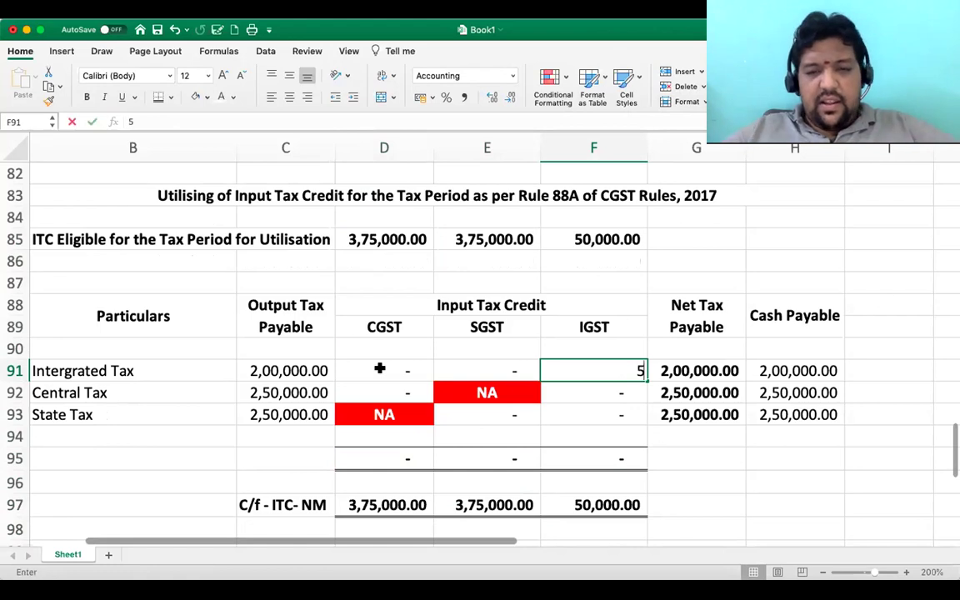
pyautogui.write('0000')
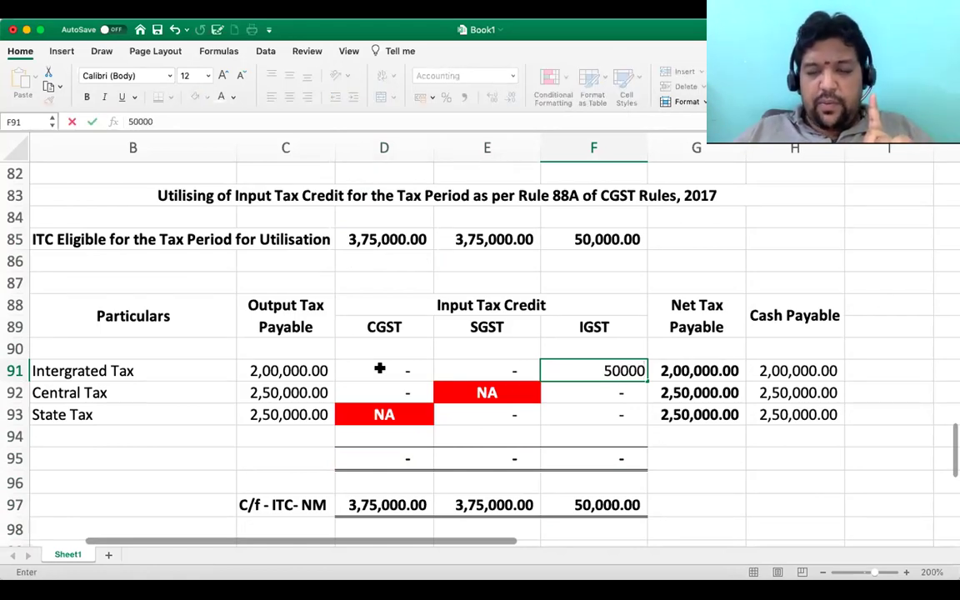
pyautogui.press('Return')
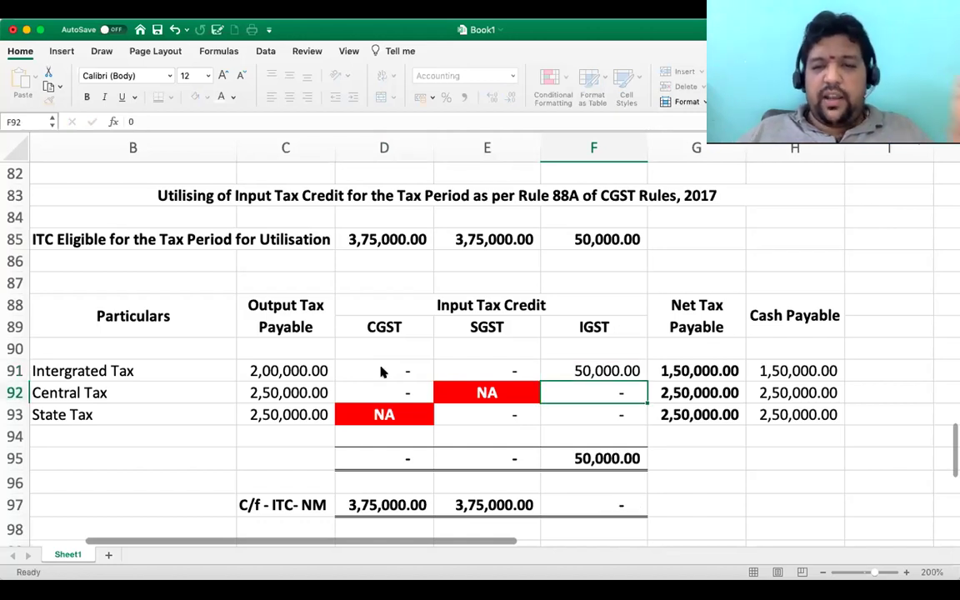
pyautogui.press('Up')
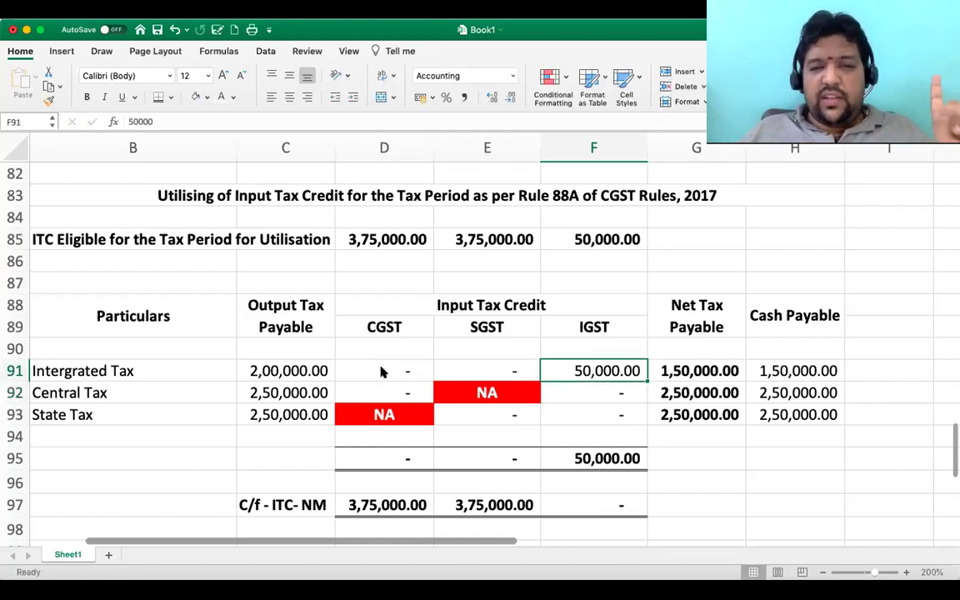
# Check the Integrated Tax cash payable in H91 and the carried-forward ITC balances in row 97.
pyautogui.press('Right')
pyautogui.press('Right')
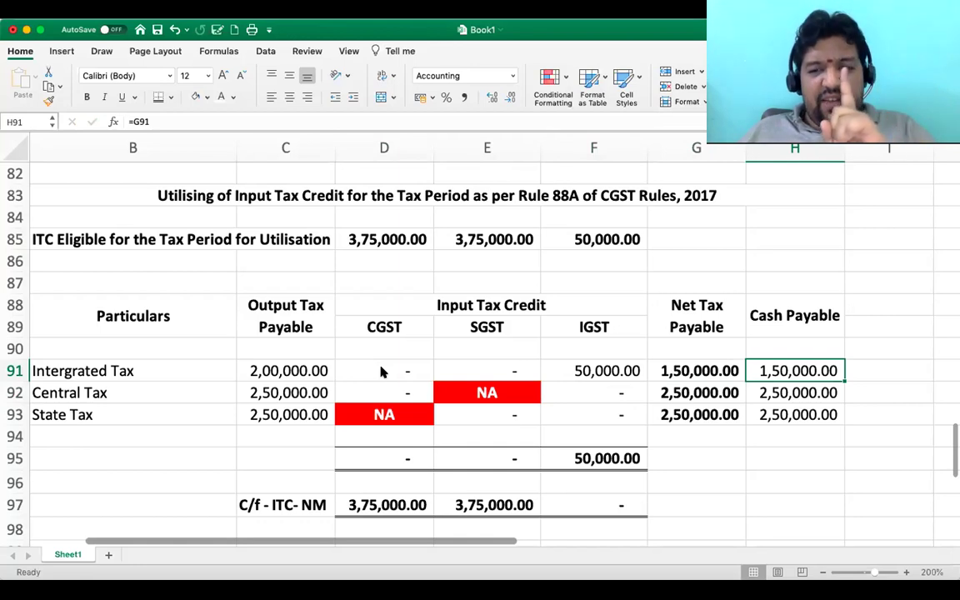
pyautogui.press('Left')
pyautogui.press('Left')
pyautogui.press('Left')
pyautogui.press('Down')
pyautogui.press('Down')
pyautogui.press('Down')
pyautogui.press('Down')
pyautogui.press('Down')
pyautogui.press('Down')
pyautogui.press('Right')
pyautogui.press('super+b')
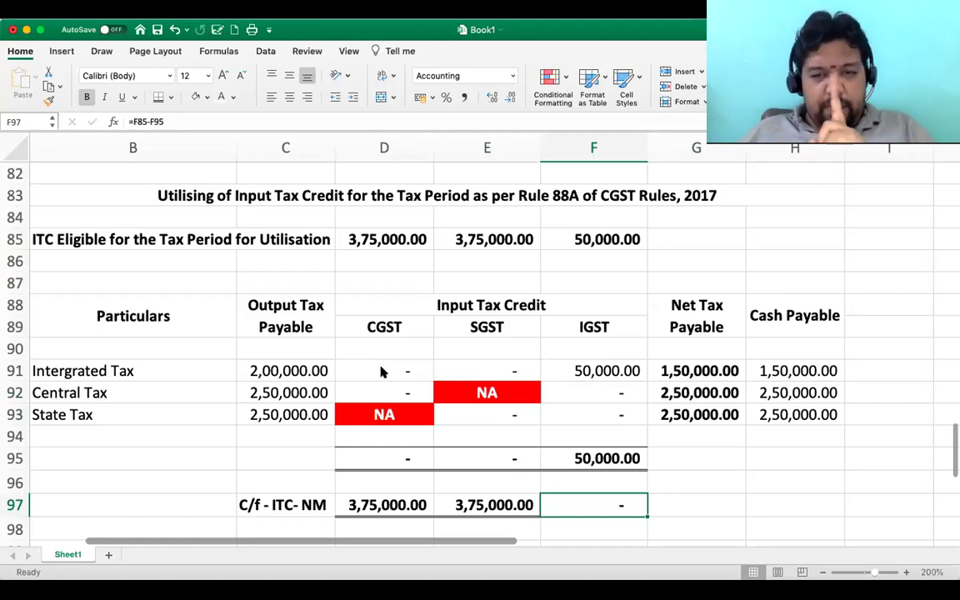
pyautogui.press('Left')
pyautogui.press('Left')
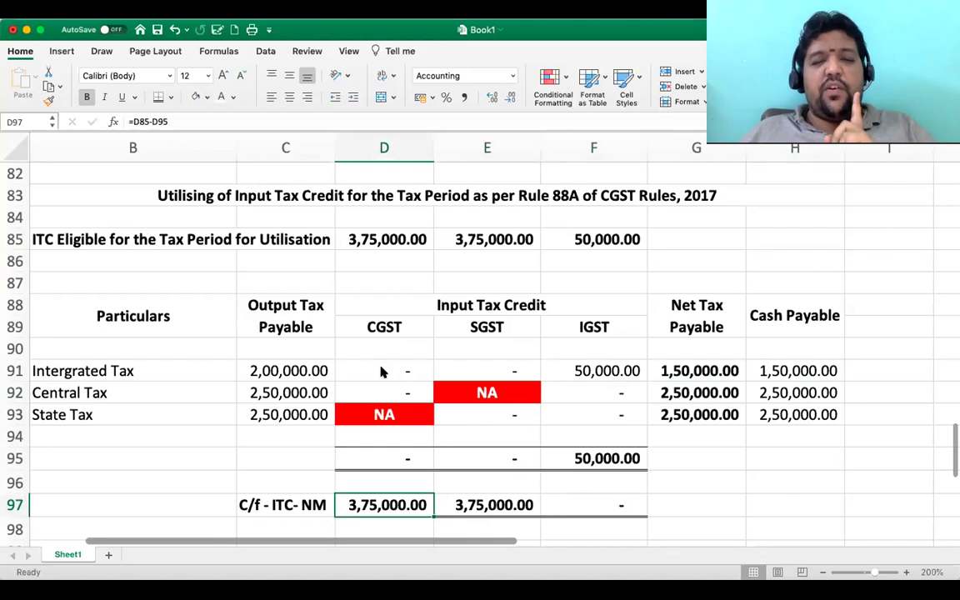
pyautogui.press('Right')
pyautogui.press('Left')
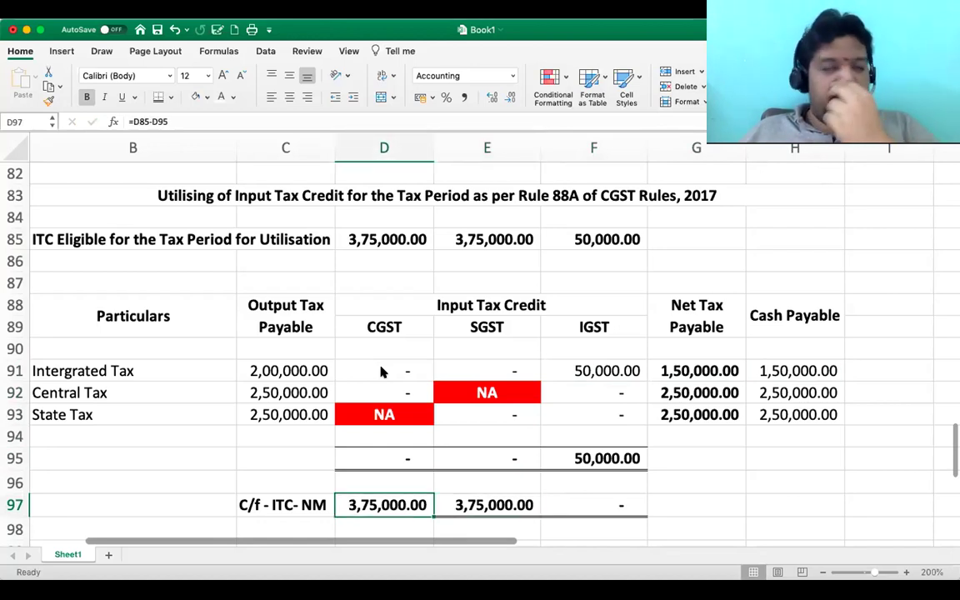
# Enter 250000 in D92 as the CGST credit set off against Central Tax.
pyautogui.press('Up')
pyautogui.press('Up')
pyautogui.press('Up')
pyautogui.press('Up')
pyautogui.press('Up')
pyautogui.press('Up')
pyautogui.press('Up')
pyautogui.press('Up')
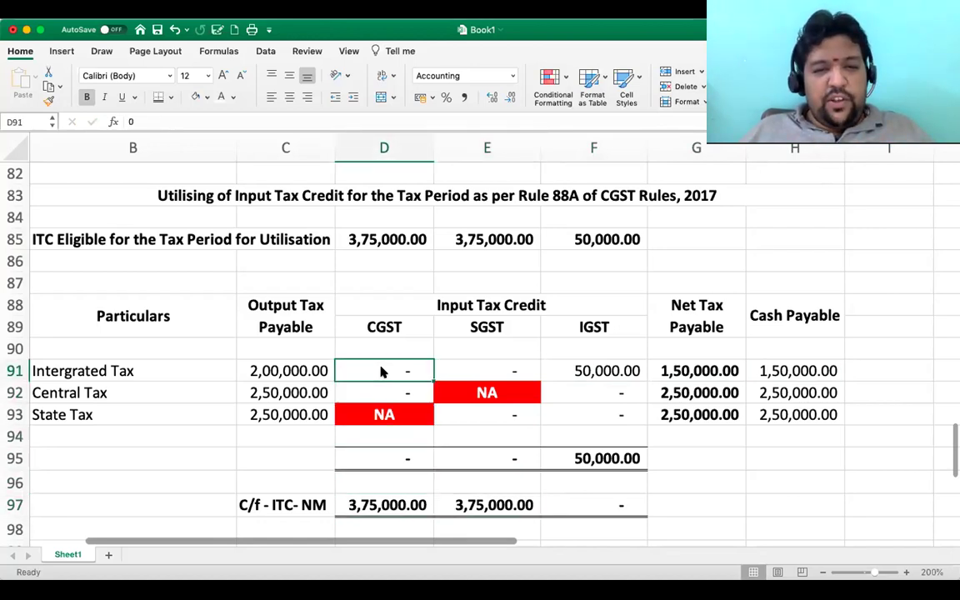
pyautogui.press('Down')
pyautogui.press('Down')
pyautogui.press('Down')
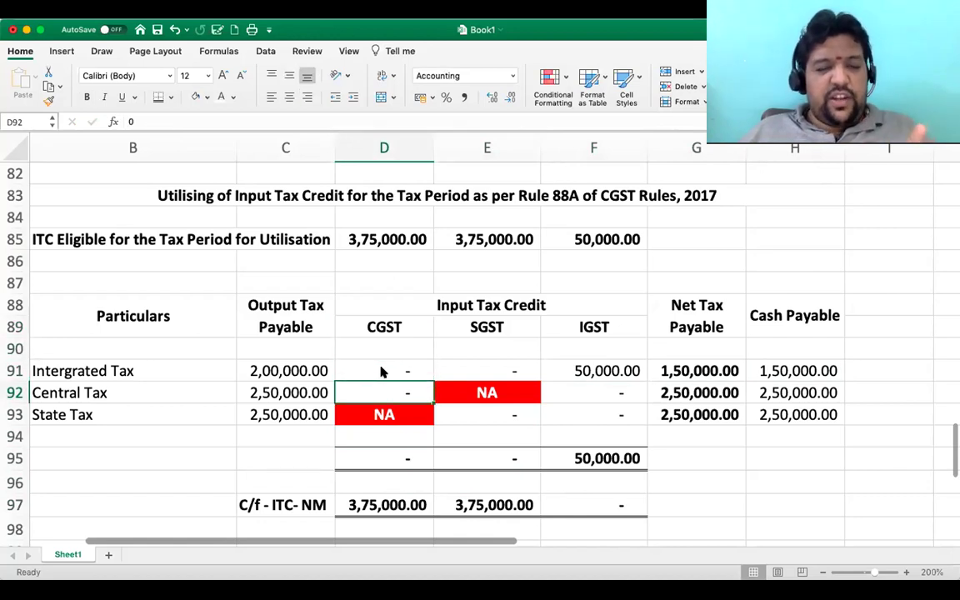
pyautogui.write('250000')
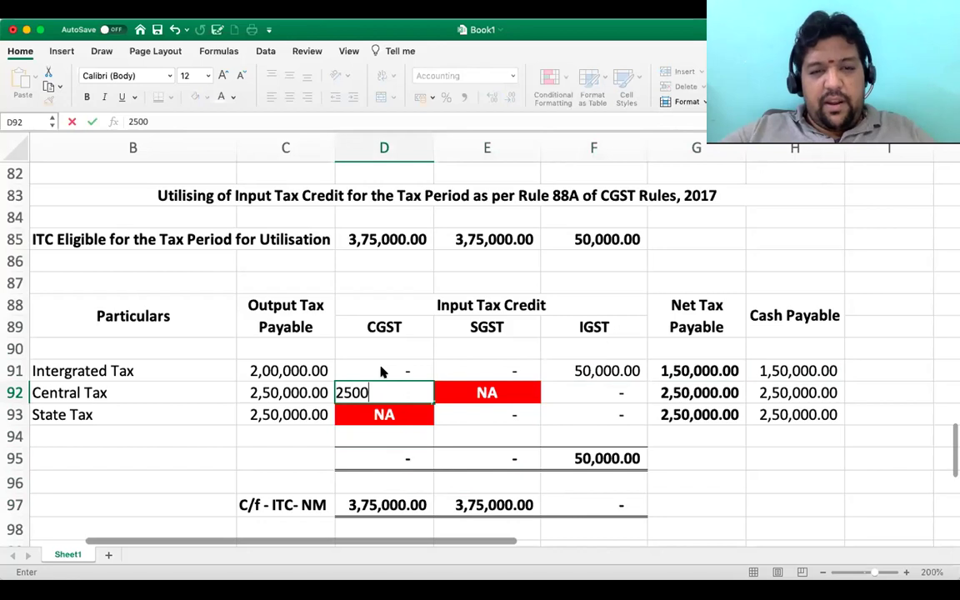
pyautogui.press('Return')
# Check the Central Tax net payable in G92 and the carried-forward CGST balance in D97.
pyautogui.press('Up')
pyautogui.press('Right')
pyautogui.press('Right')
pyautogui.press('Right')
pyautogui.press('Right')
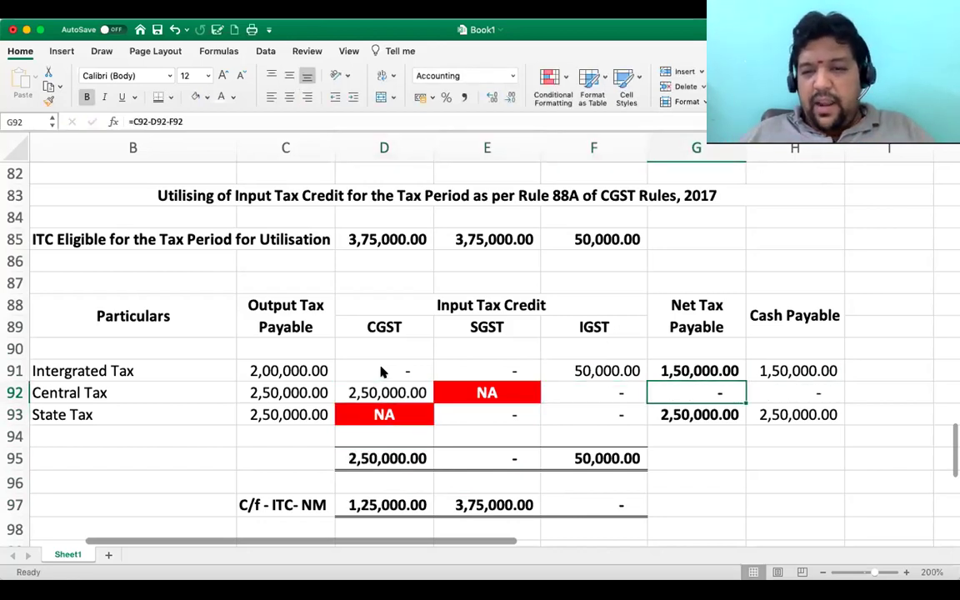
pyautogui.press('Left')
pyautogui.press('Left')
pyautogui.press('Left')
pyautogui.press('Left')
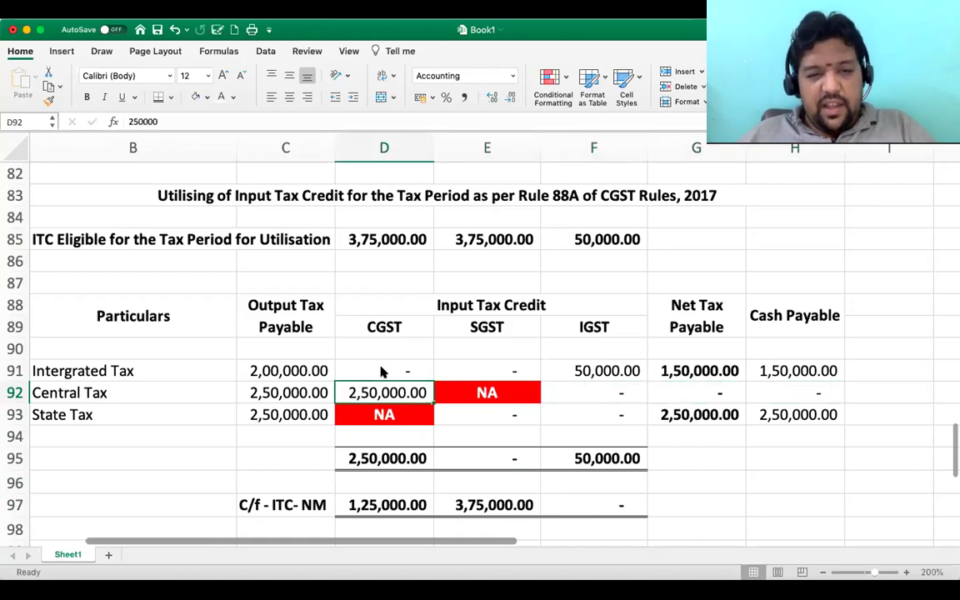
pyautogui.press('Down')
pyautogui.press('Down')
pyautogui.press('Down')
pyautogui.press('Down')
pyautogui.press('Down')
pyautogui.press('super+b')
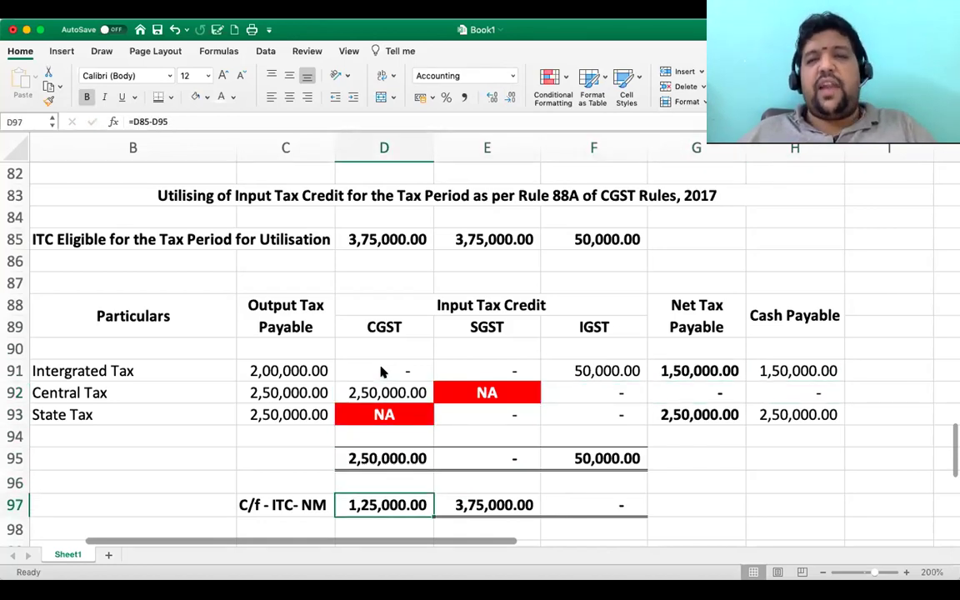
# Enter 250000 in E93 as the SGST credit set off against State Tax.
pyautogui.press('Up')
pyautogui.press('Up')
pyautogui.press('Up')
pyautogui.press('Up')
pyautogui.press('Up')
pyautogui.press('Right')
pyautogui.press('Up')
pyautogui.press('Up')
pyautogui.press('Up')
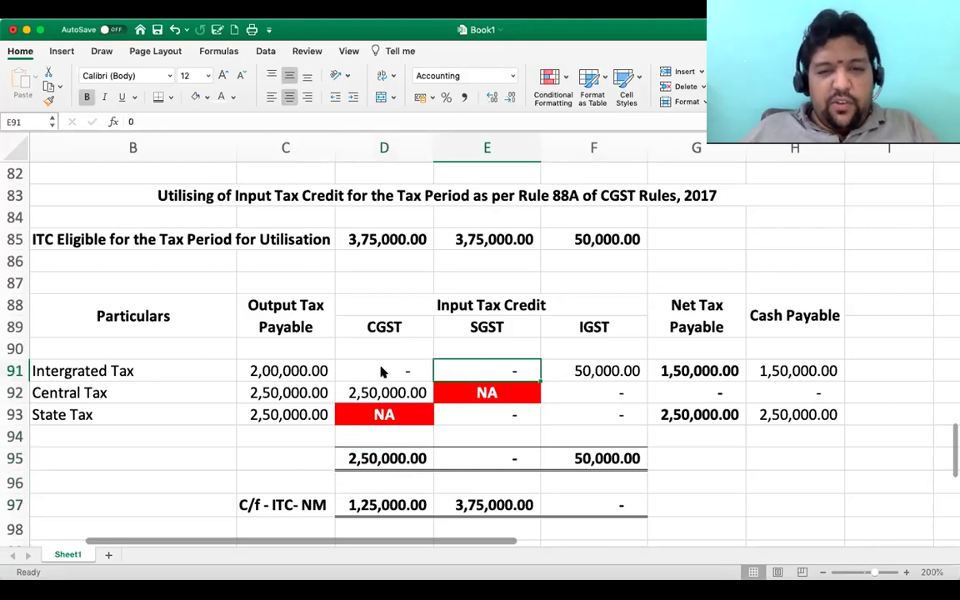
pyautogui.press('Down')
pyautogui.press('Down')
pyautogui.press('Down')
pyautogui.press('Down')
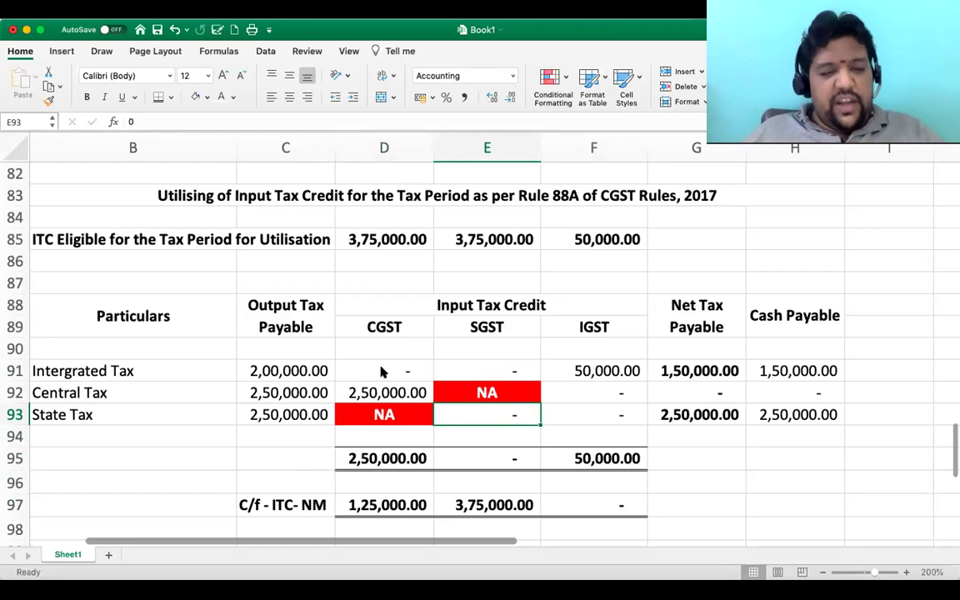
pyautogui.write('250000')
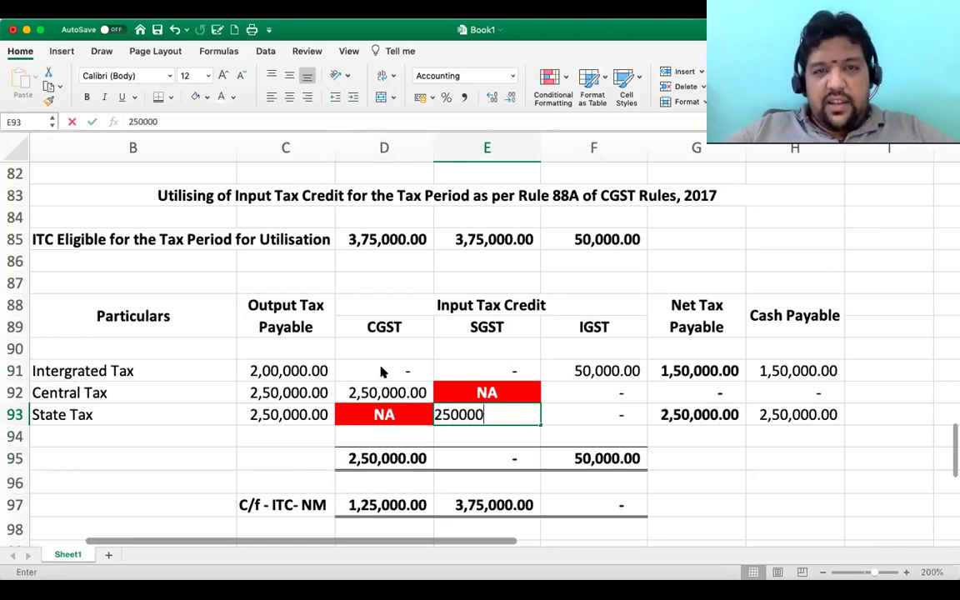
pyautogui.press('Return')
pyautogui.press('Up')
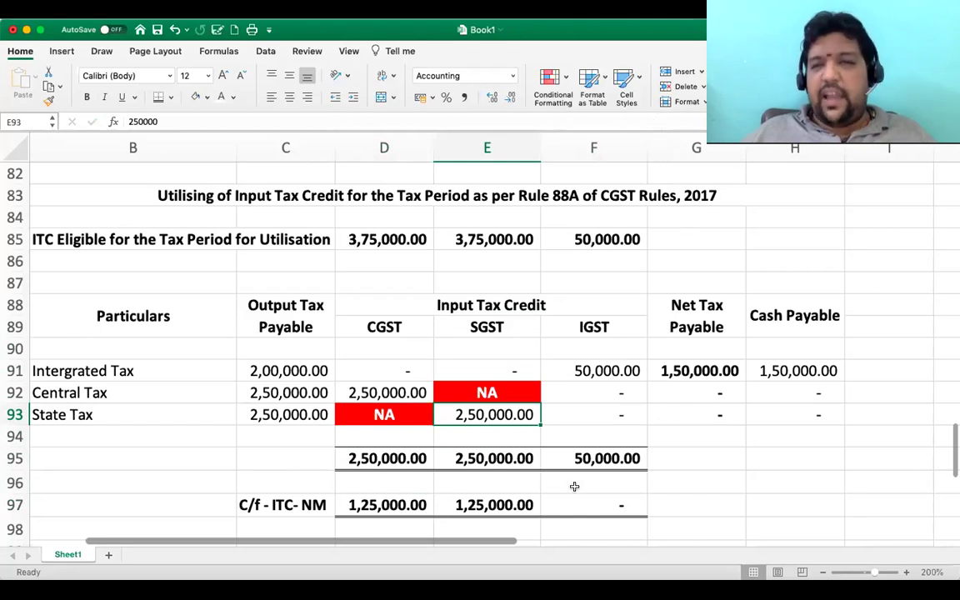
# Review the SGST total and carried-forward balance, the Integrated Tax net payable, and its CGST and SGST credit cells in row 91.
pyautogui.click(491, 458)
pyautogui.click(495, 505)
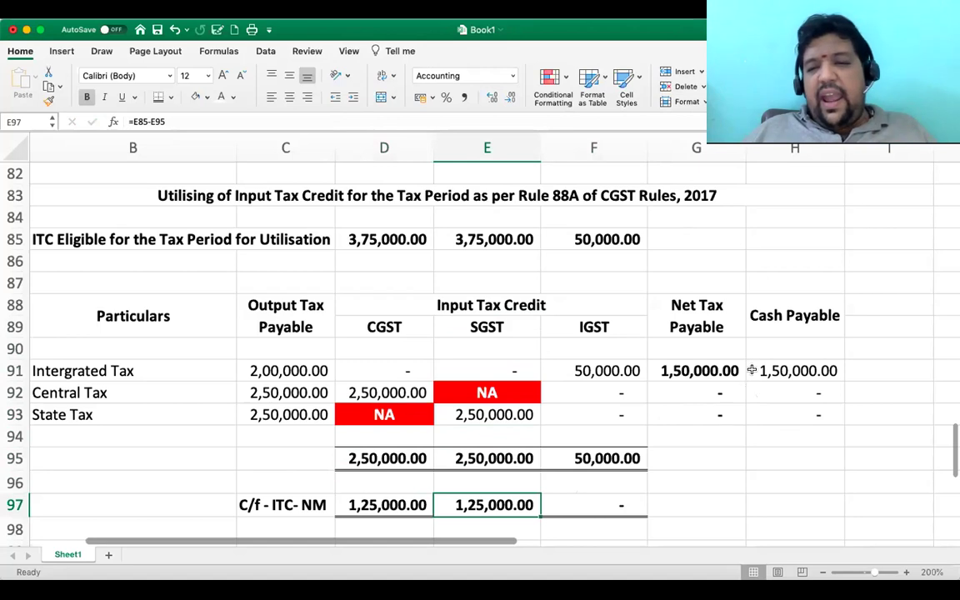
pyautogui.click(705, 372)
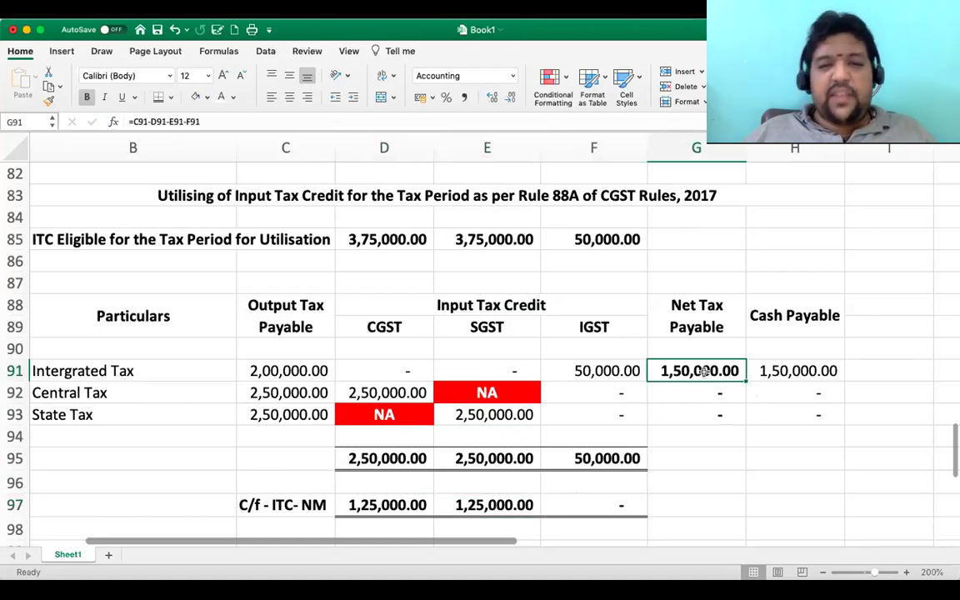
pyautogui.click(412, 369)
pyautogui.click(483, 366)
pyautogui.click(408, 374)
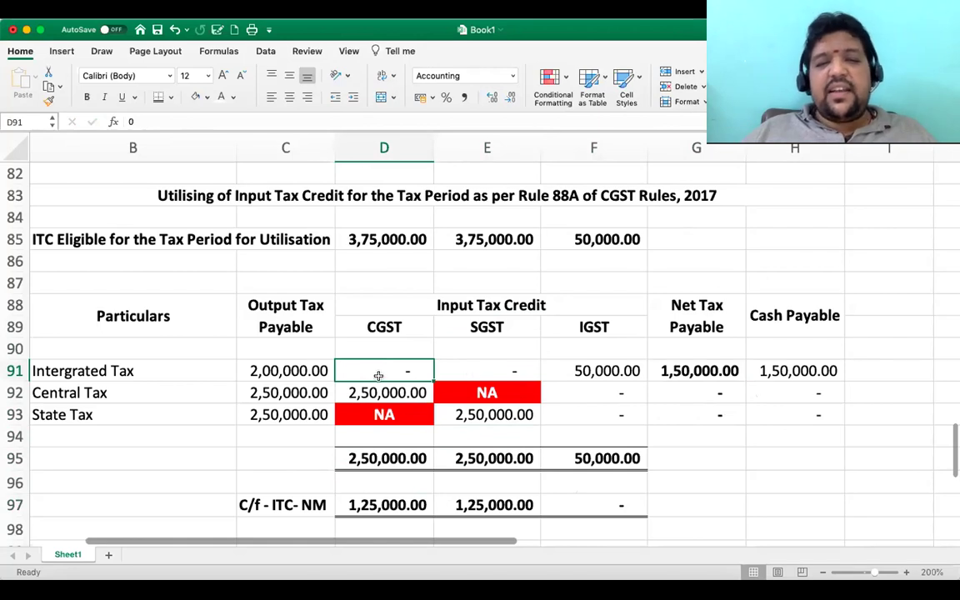